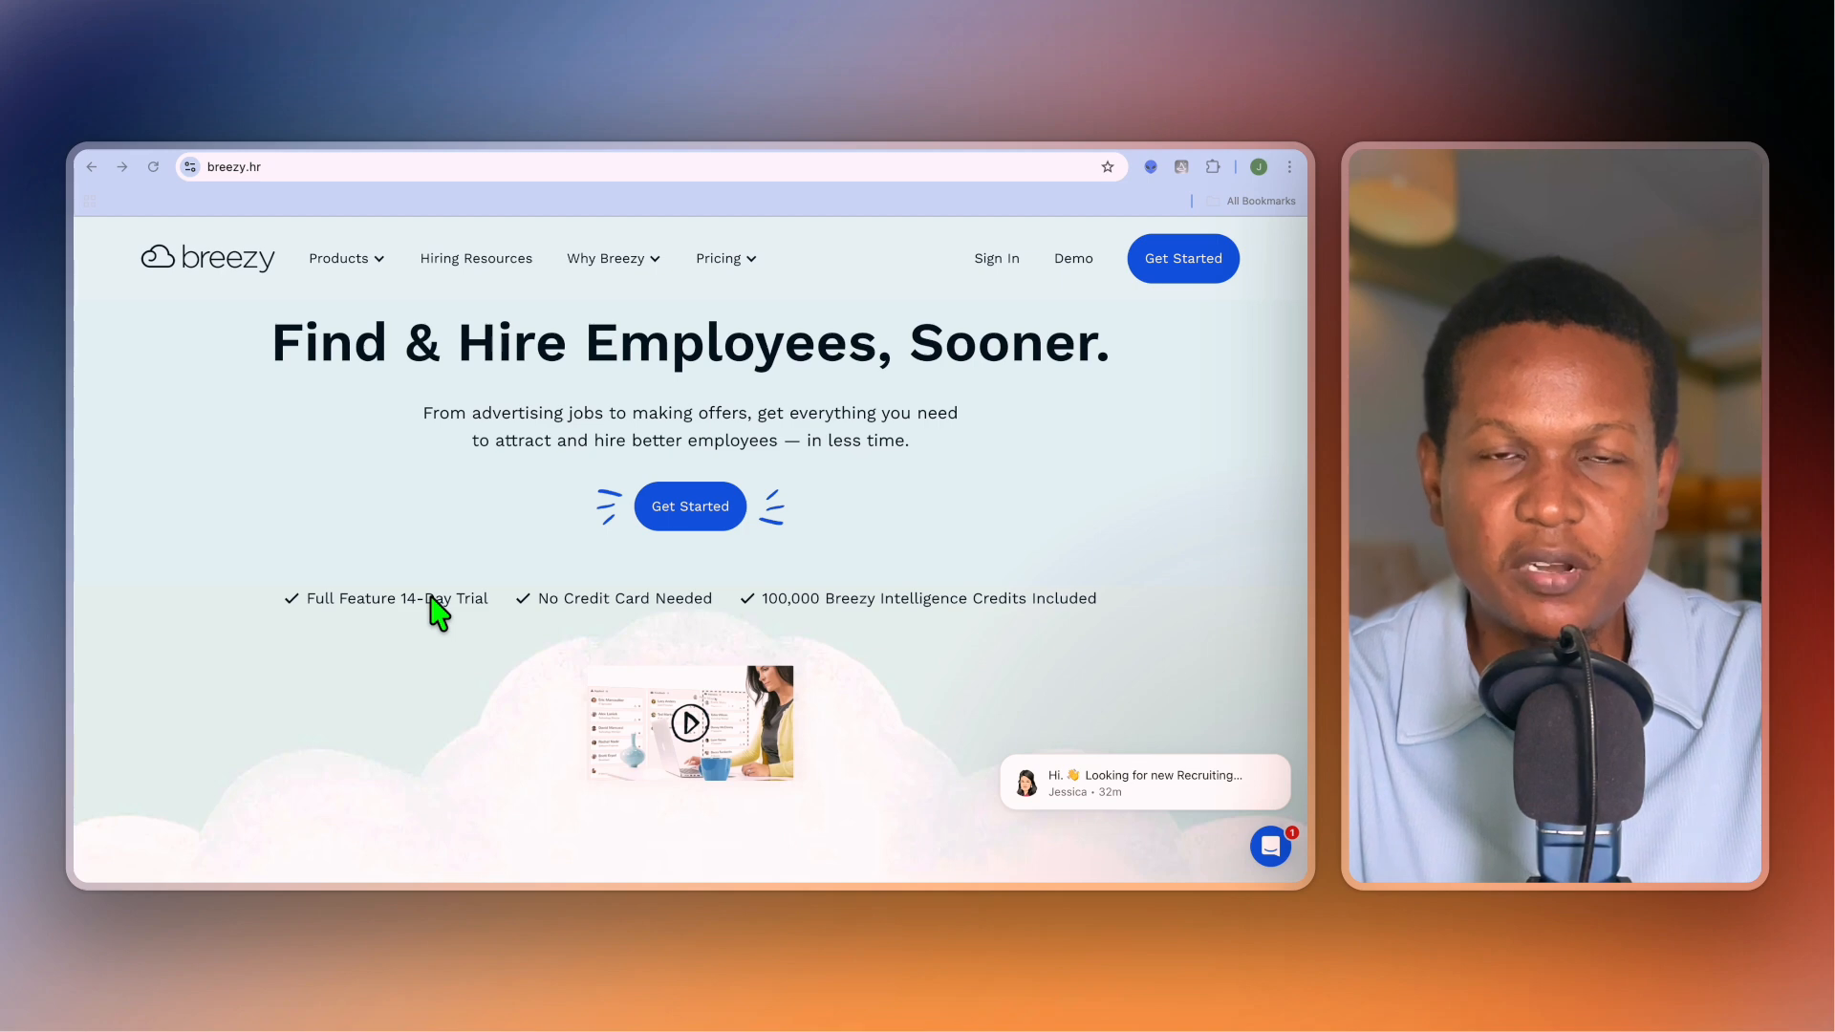
- Look through the Breezy homepage and the plans on its pricing page
{"action": "scroll", "coordinate": [438, 612], "scroll_direction": "down", "scroll_amount": 3}
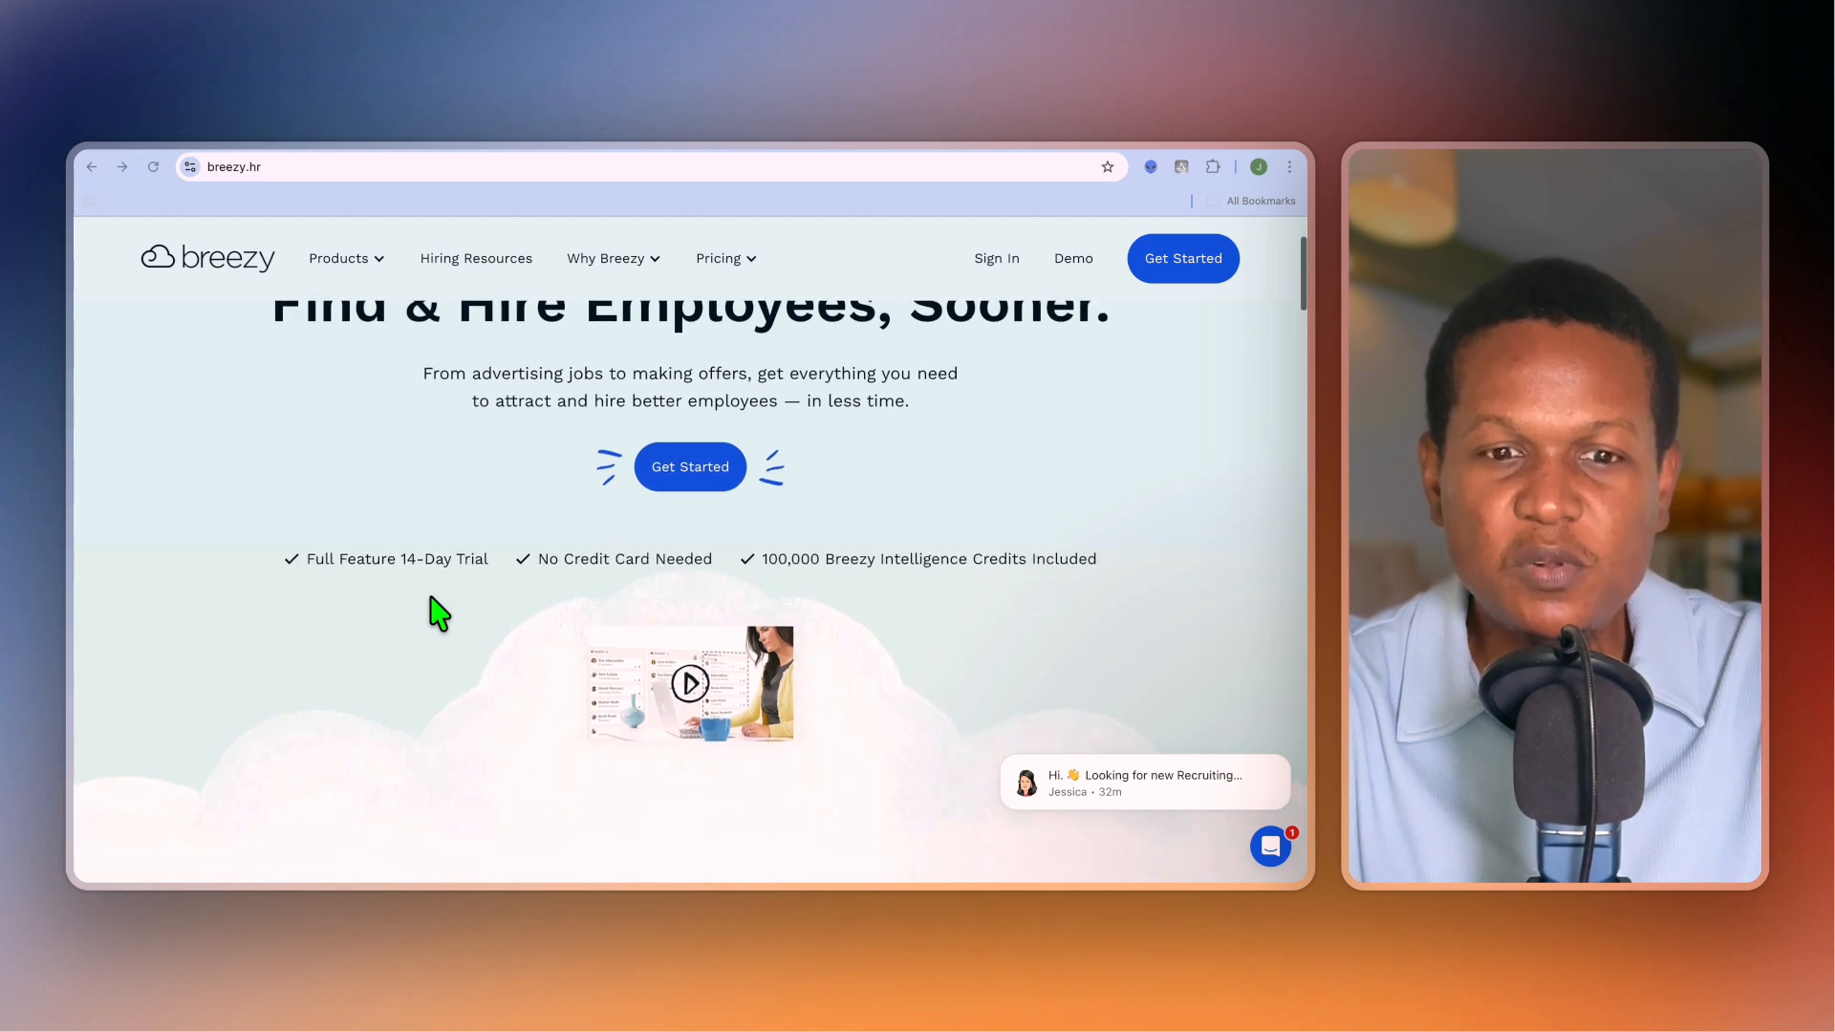
{"action": "scroll", "coordinate": [438, 611], "scroll_direction": "down", "scroll_amount": 1}
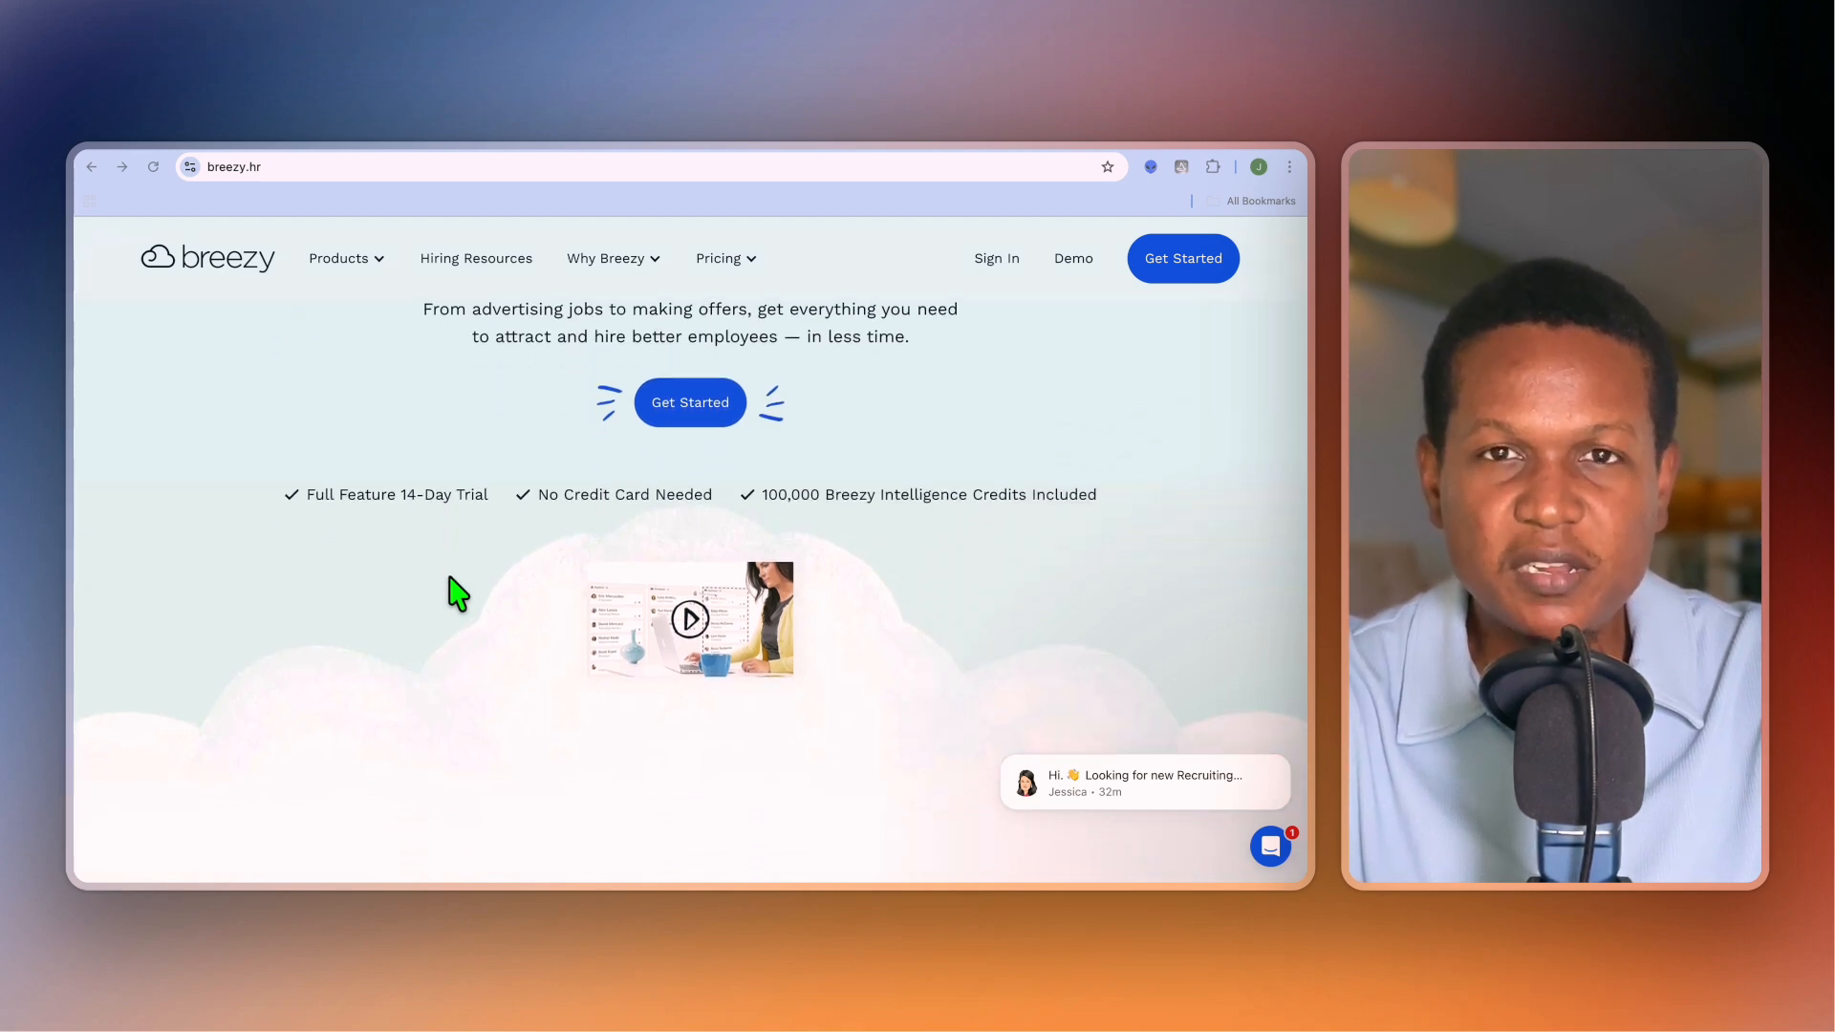
{"action": "scroll", "coordinate": [519, 551], "scroll_direction": "down", "scroll_amount": 3}
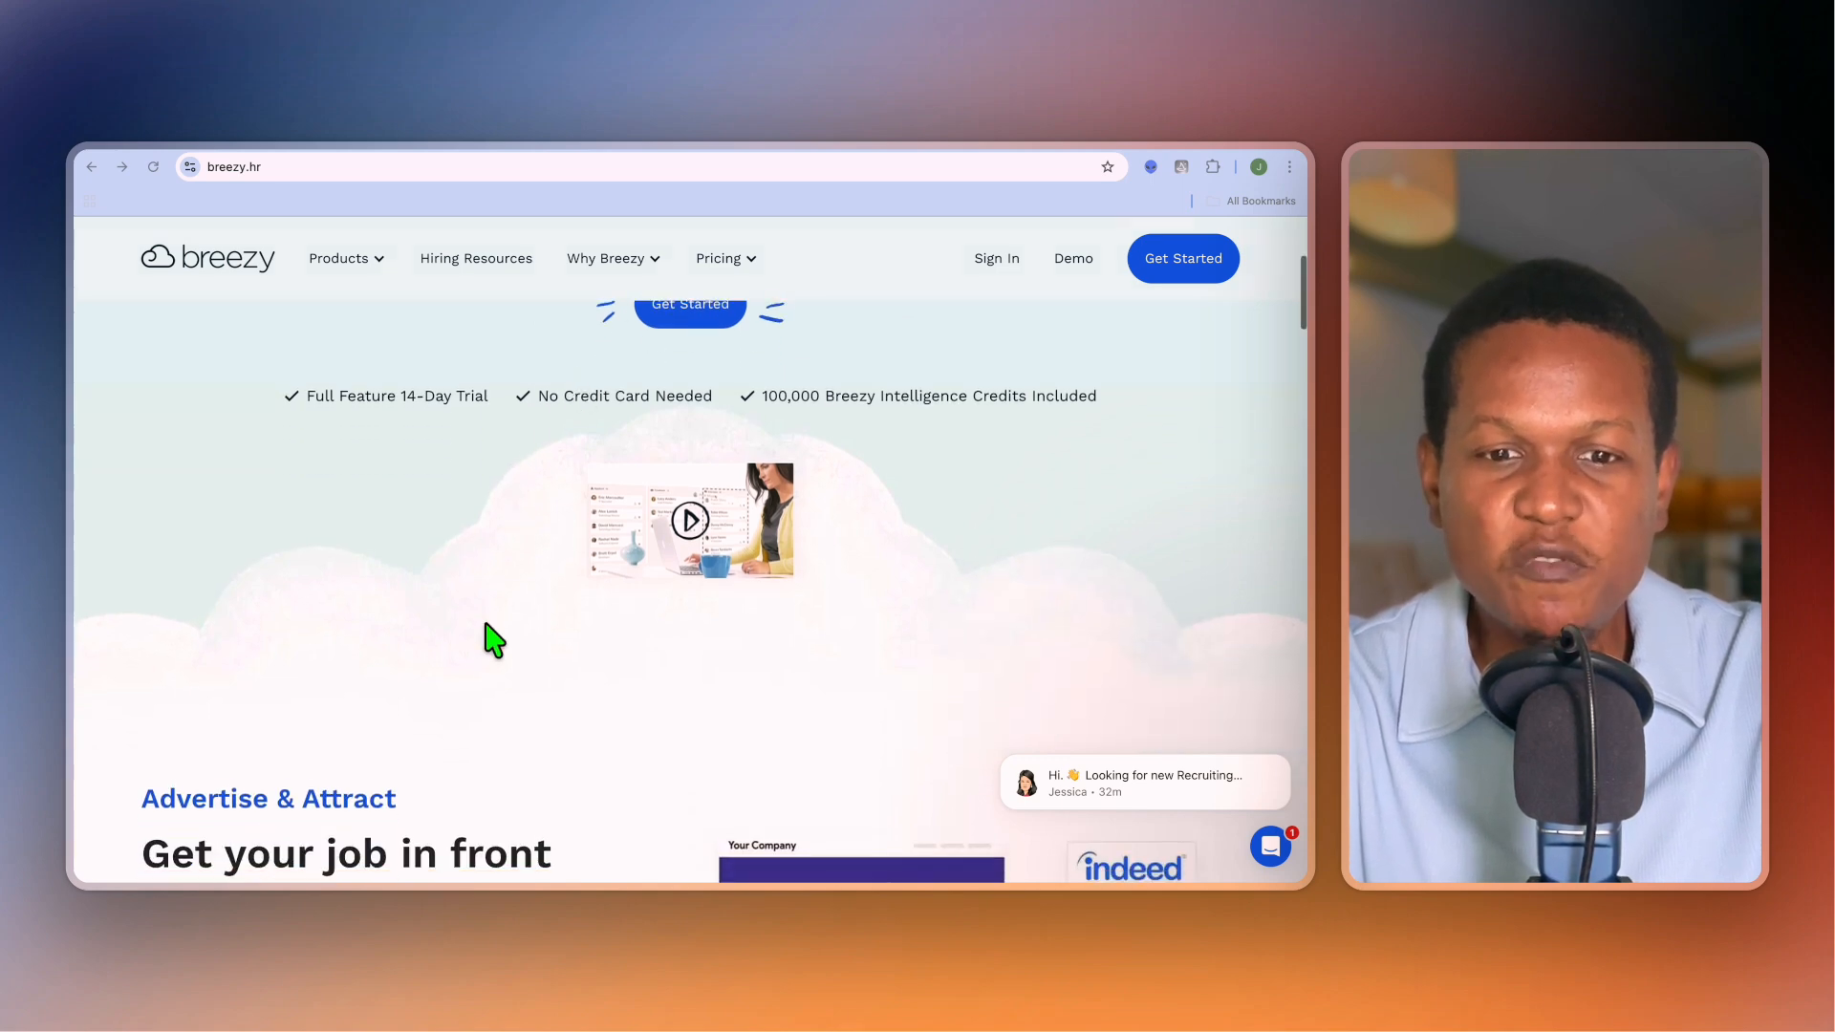
{"action": "scroll", "coordinate": [494, 638], "scroll_direction": "down", "scroll_amount": 5}
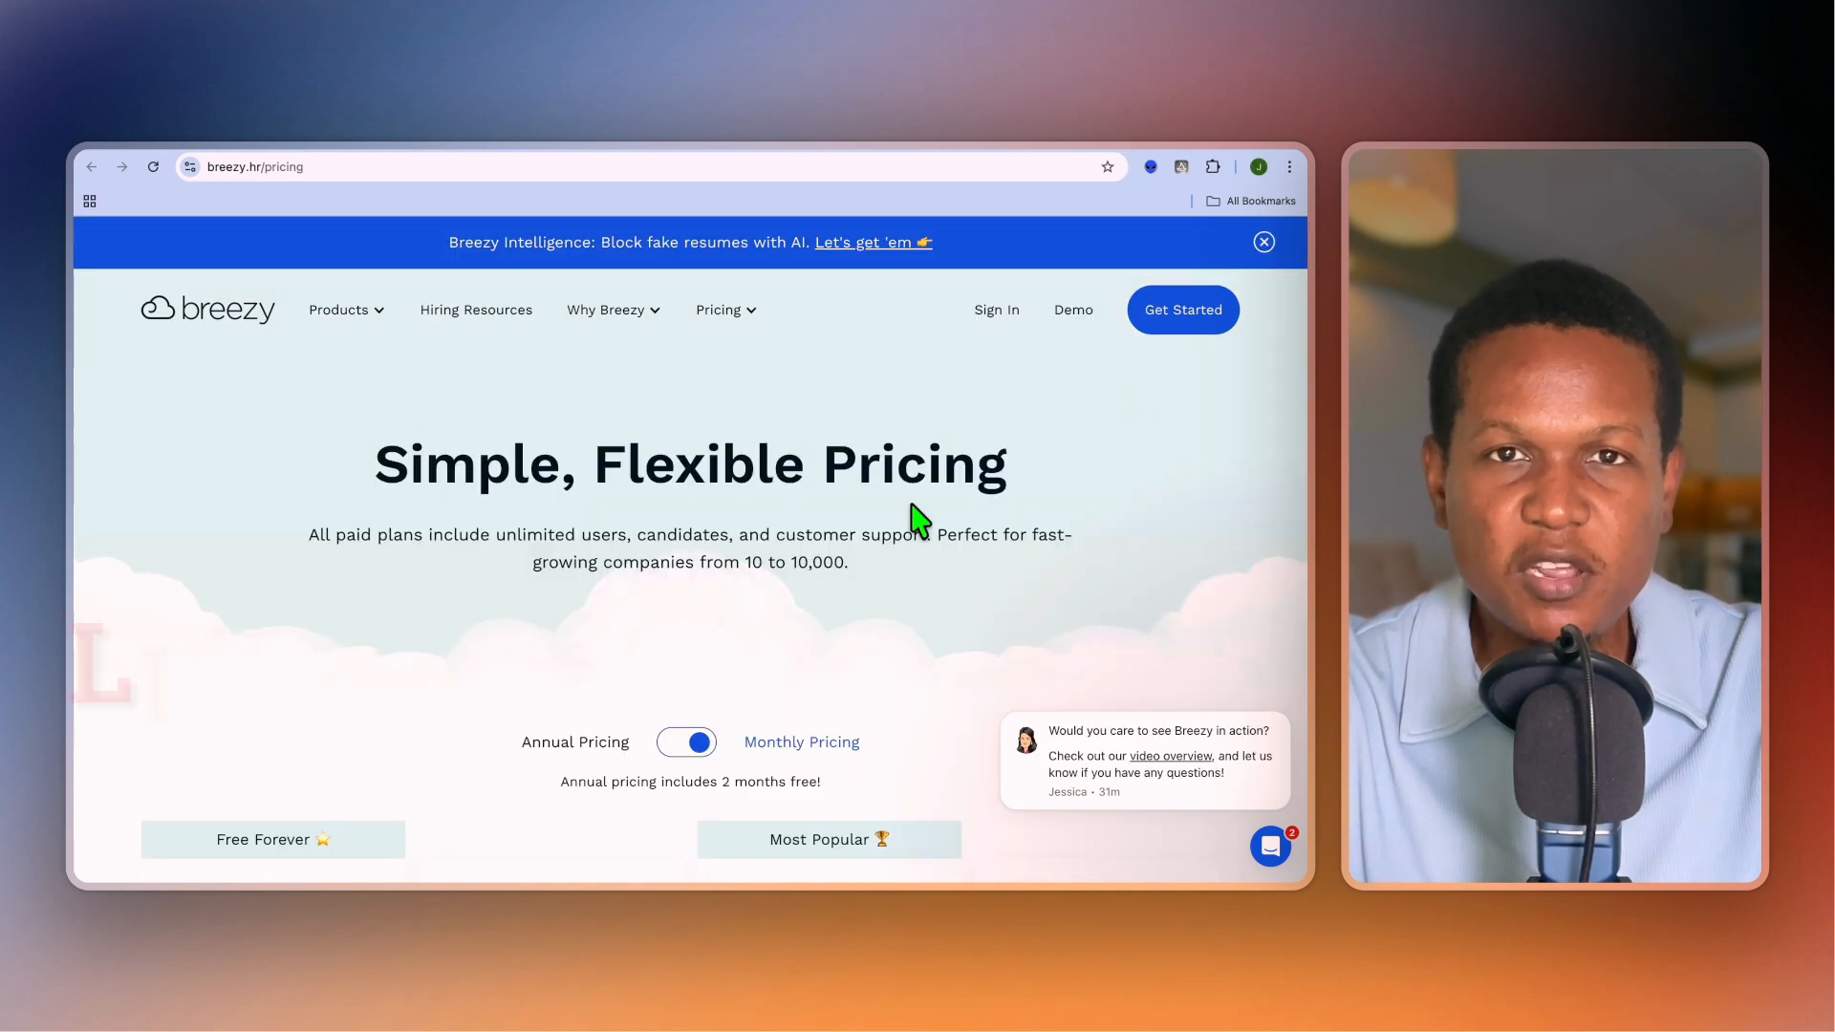
{"action": "scroll", "coordinate": [520, 676], "scroll_direction": "down", "scroll_amount": 5}
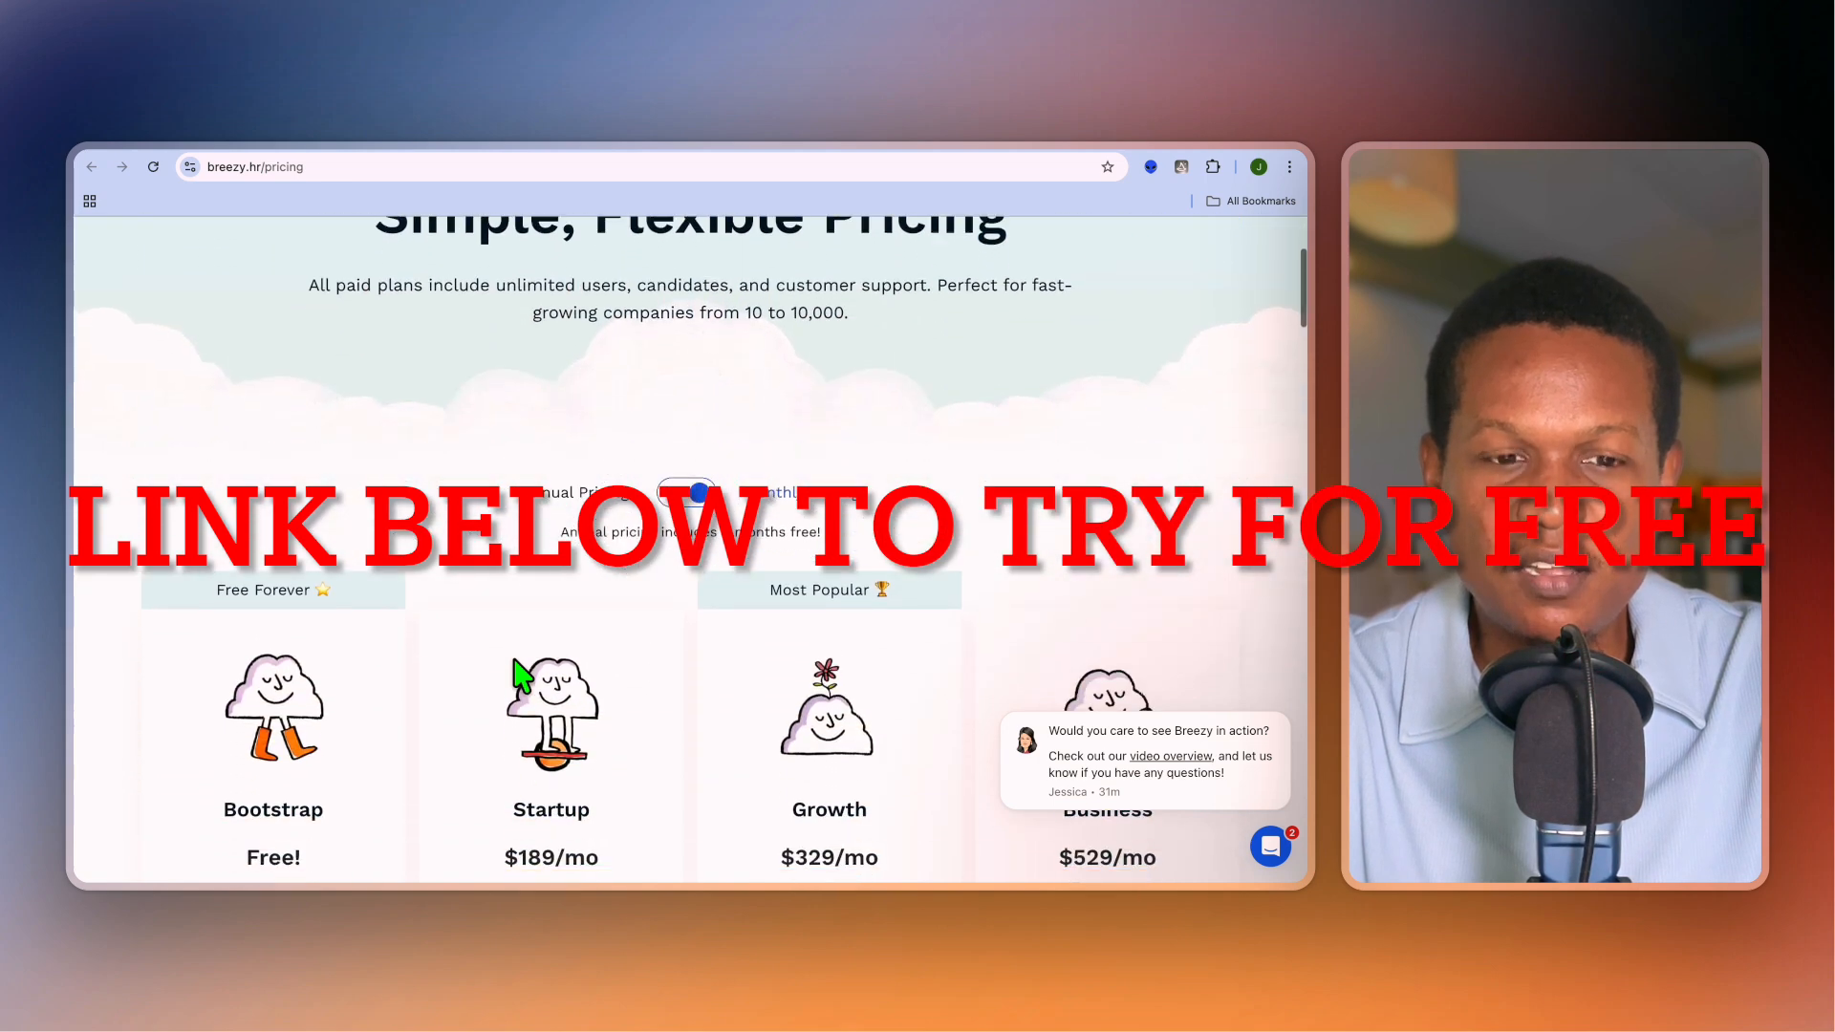
{"action": "scroll", "coordinate": [521, 674], "scroll_direction": "down", "scroll_amount": 2}
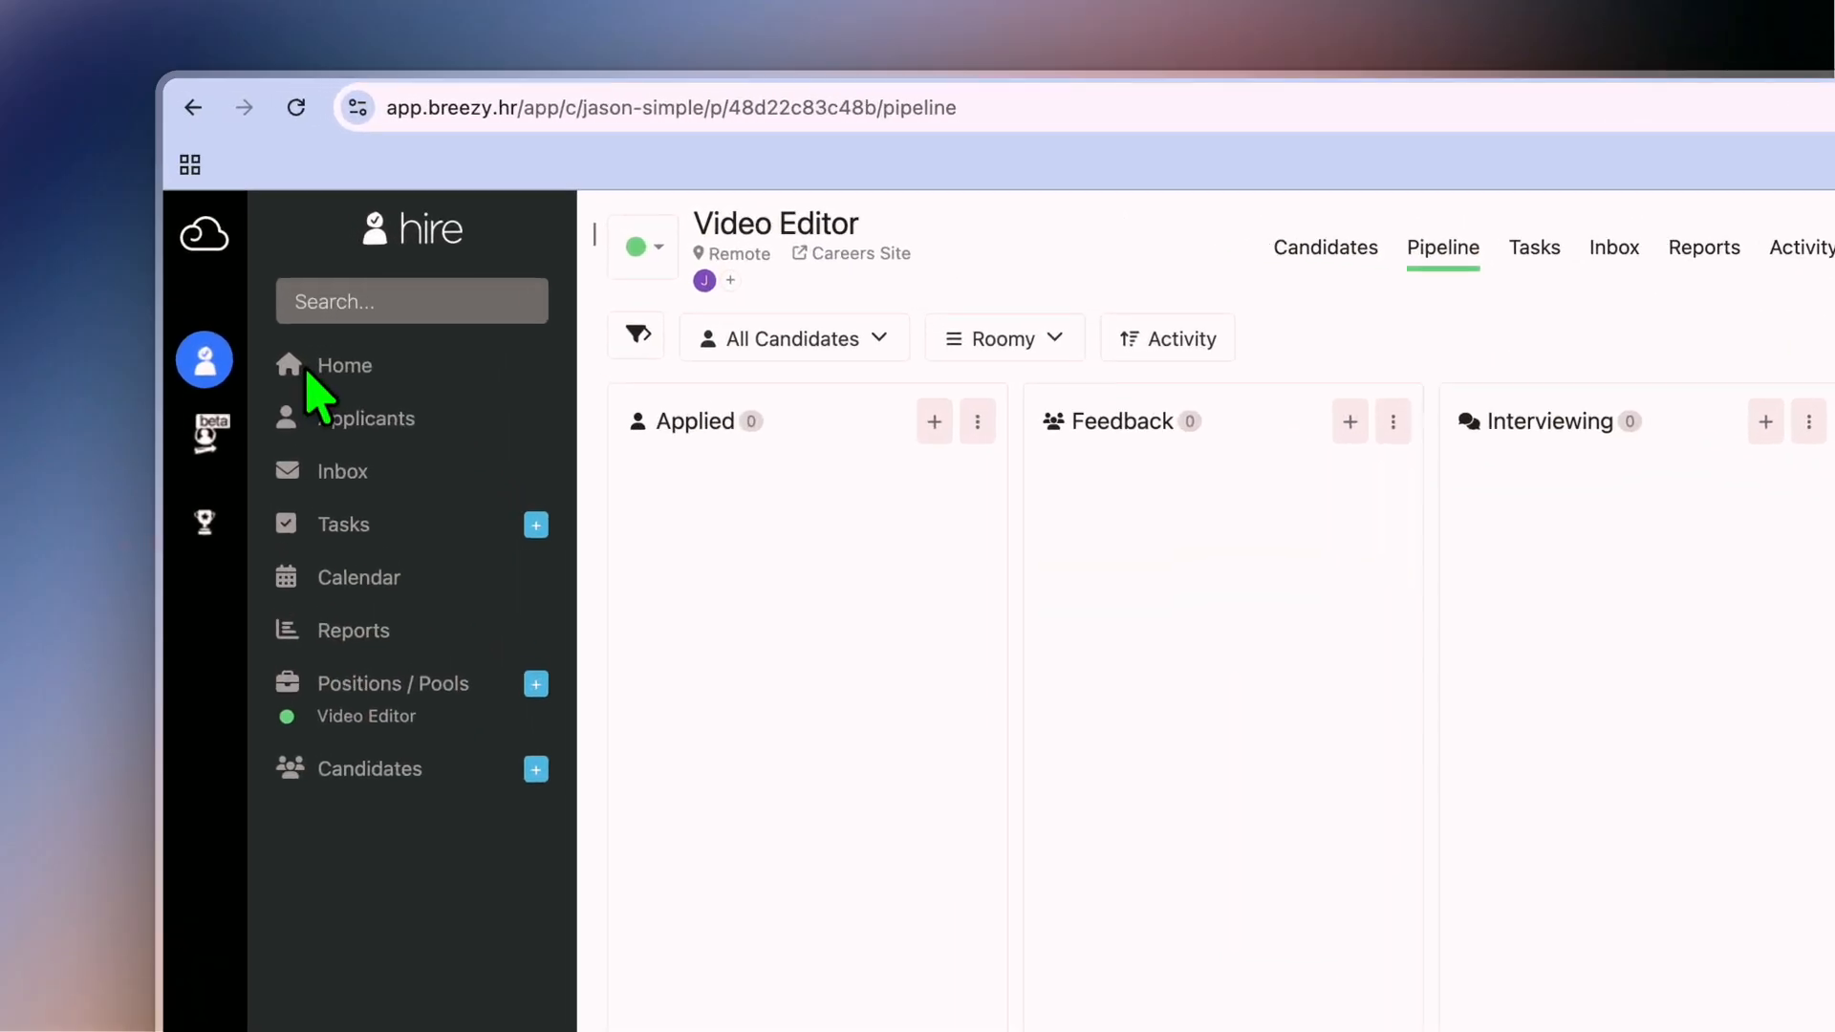
- Start a new position from the dashboard, with the title "accountant" and the department "accounting"
{"action": "left_click", "coordinate": [308, 371]}
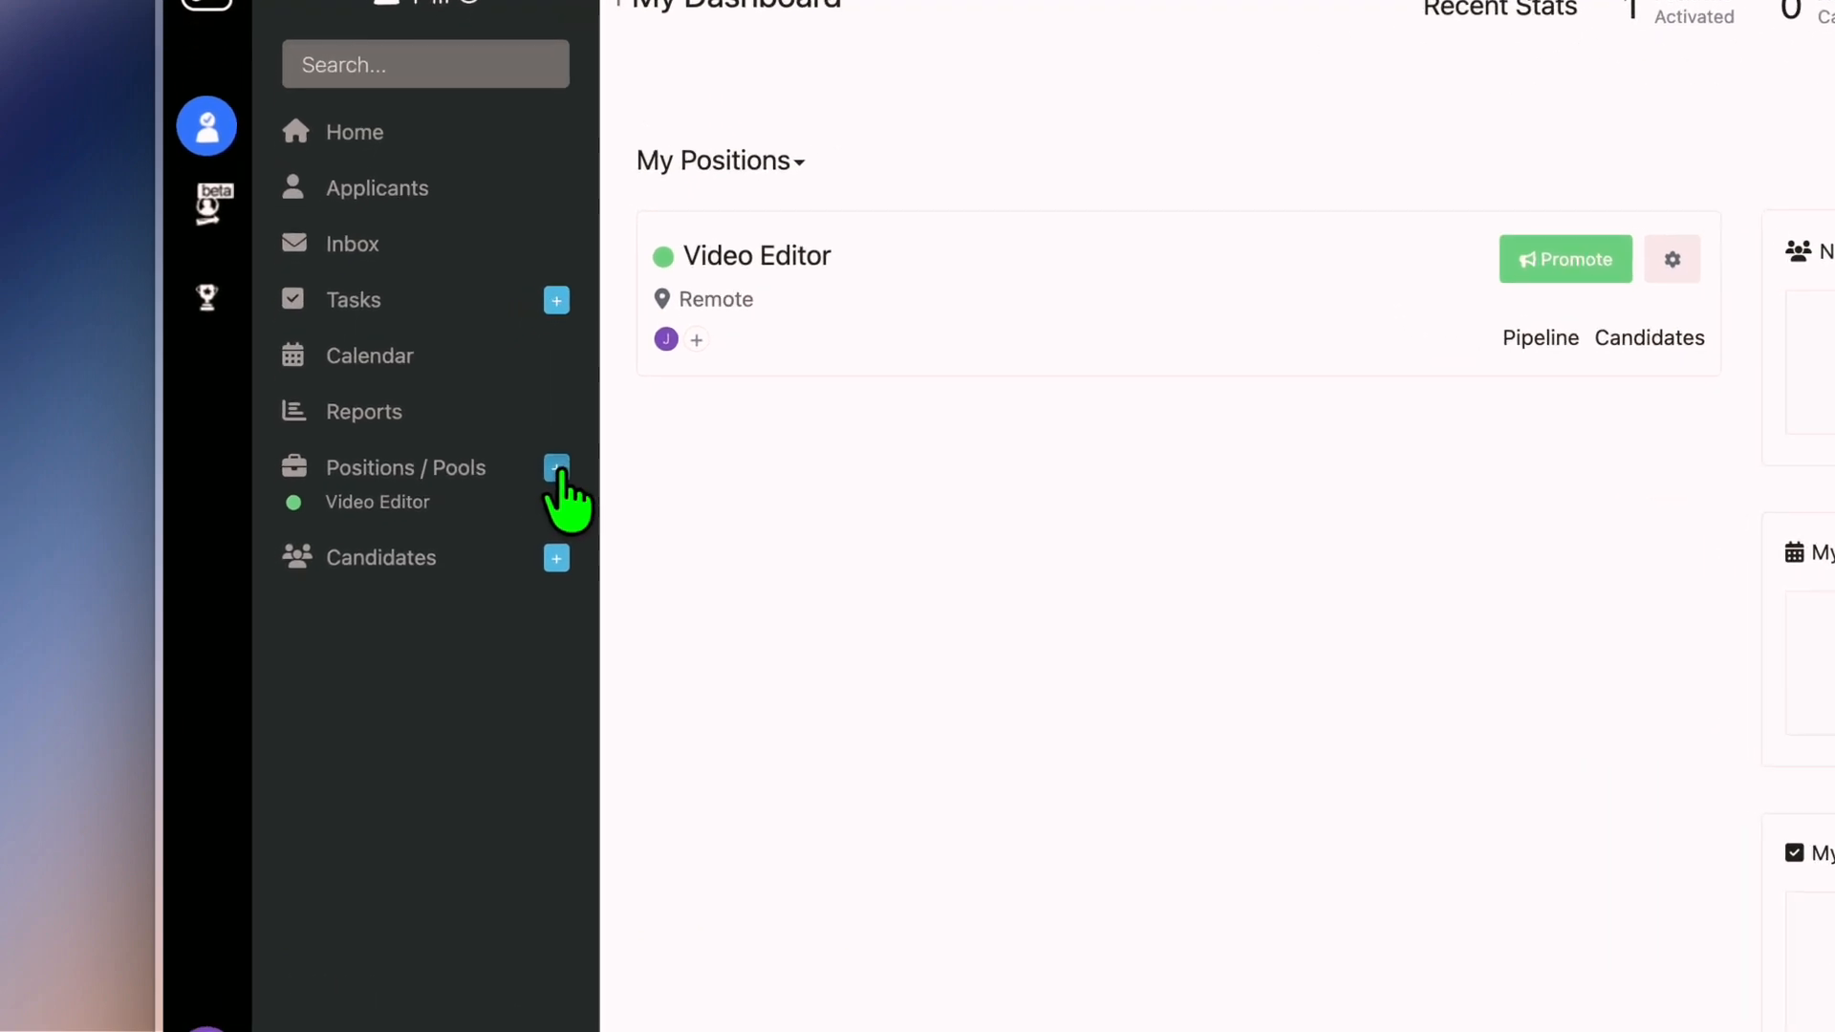
{"action": "left_click", "coordinate": [430, 513]}
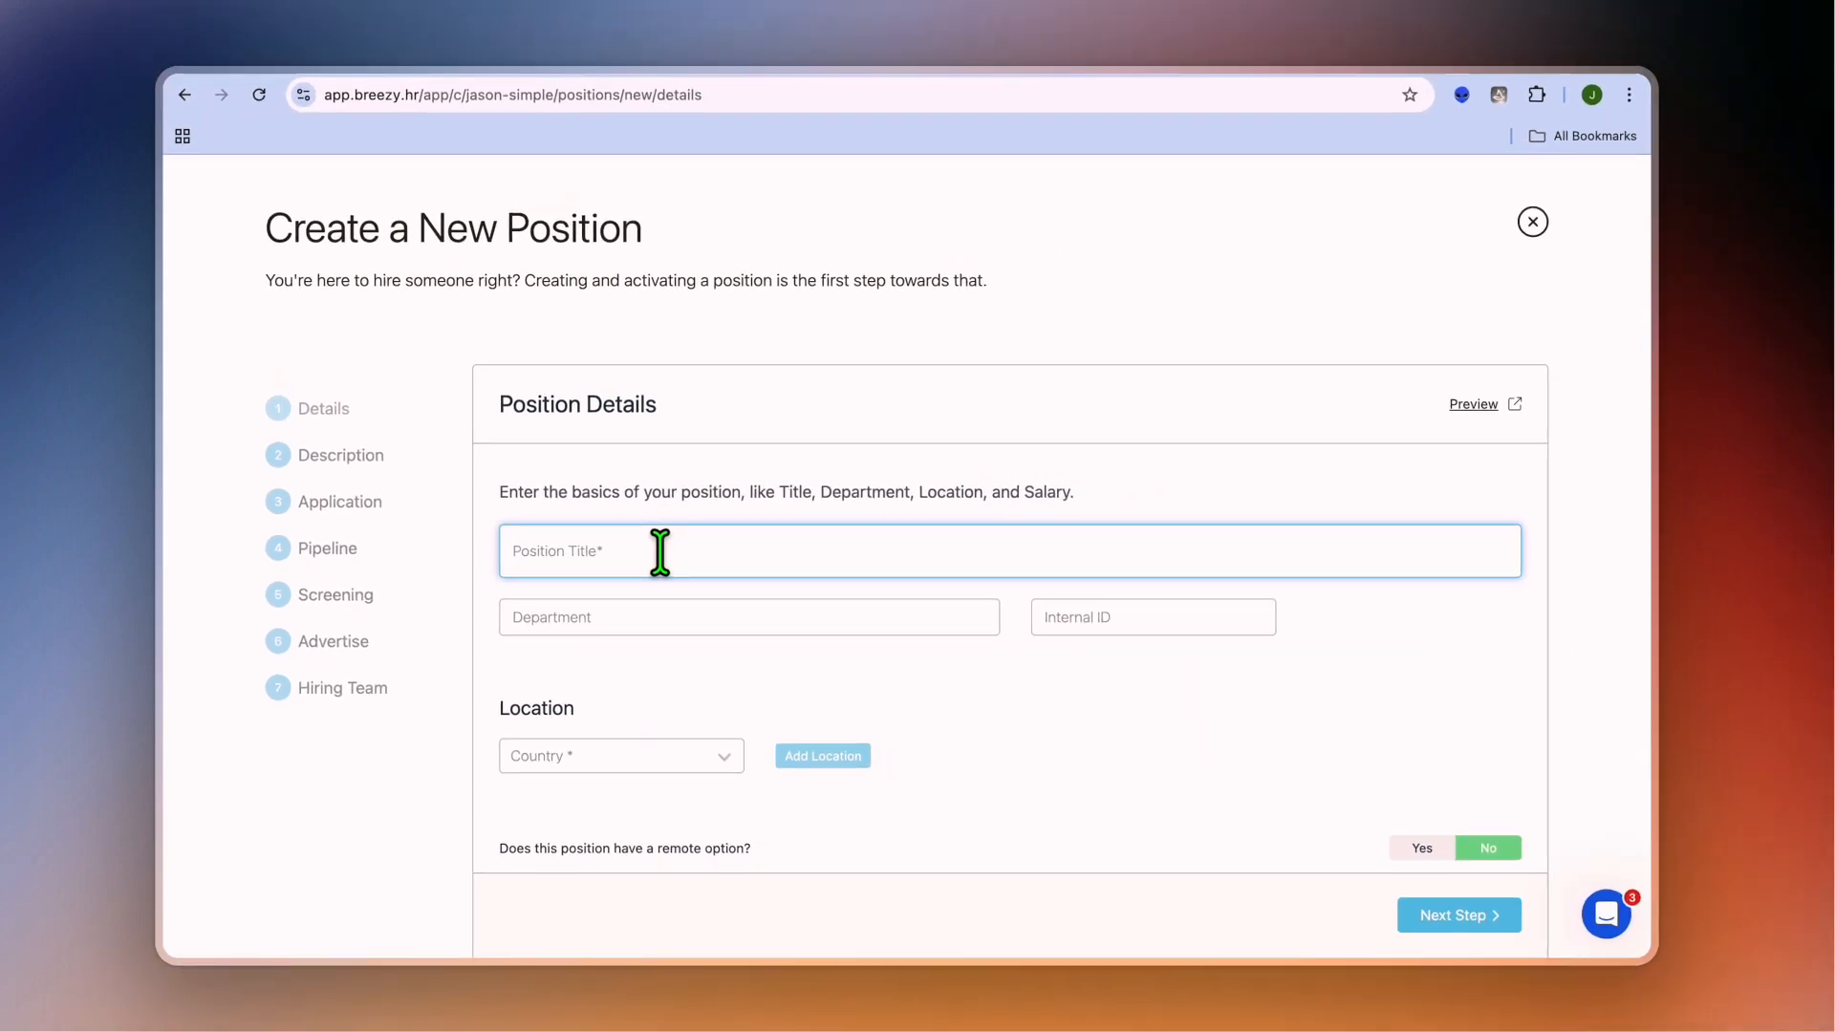
{"action": "type", "text": "tant"}
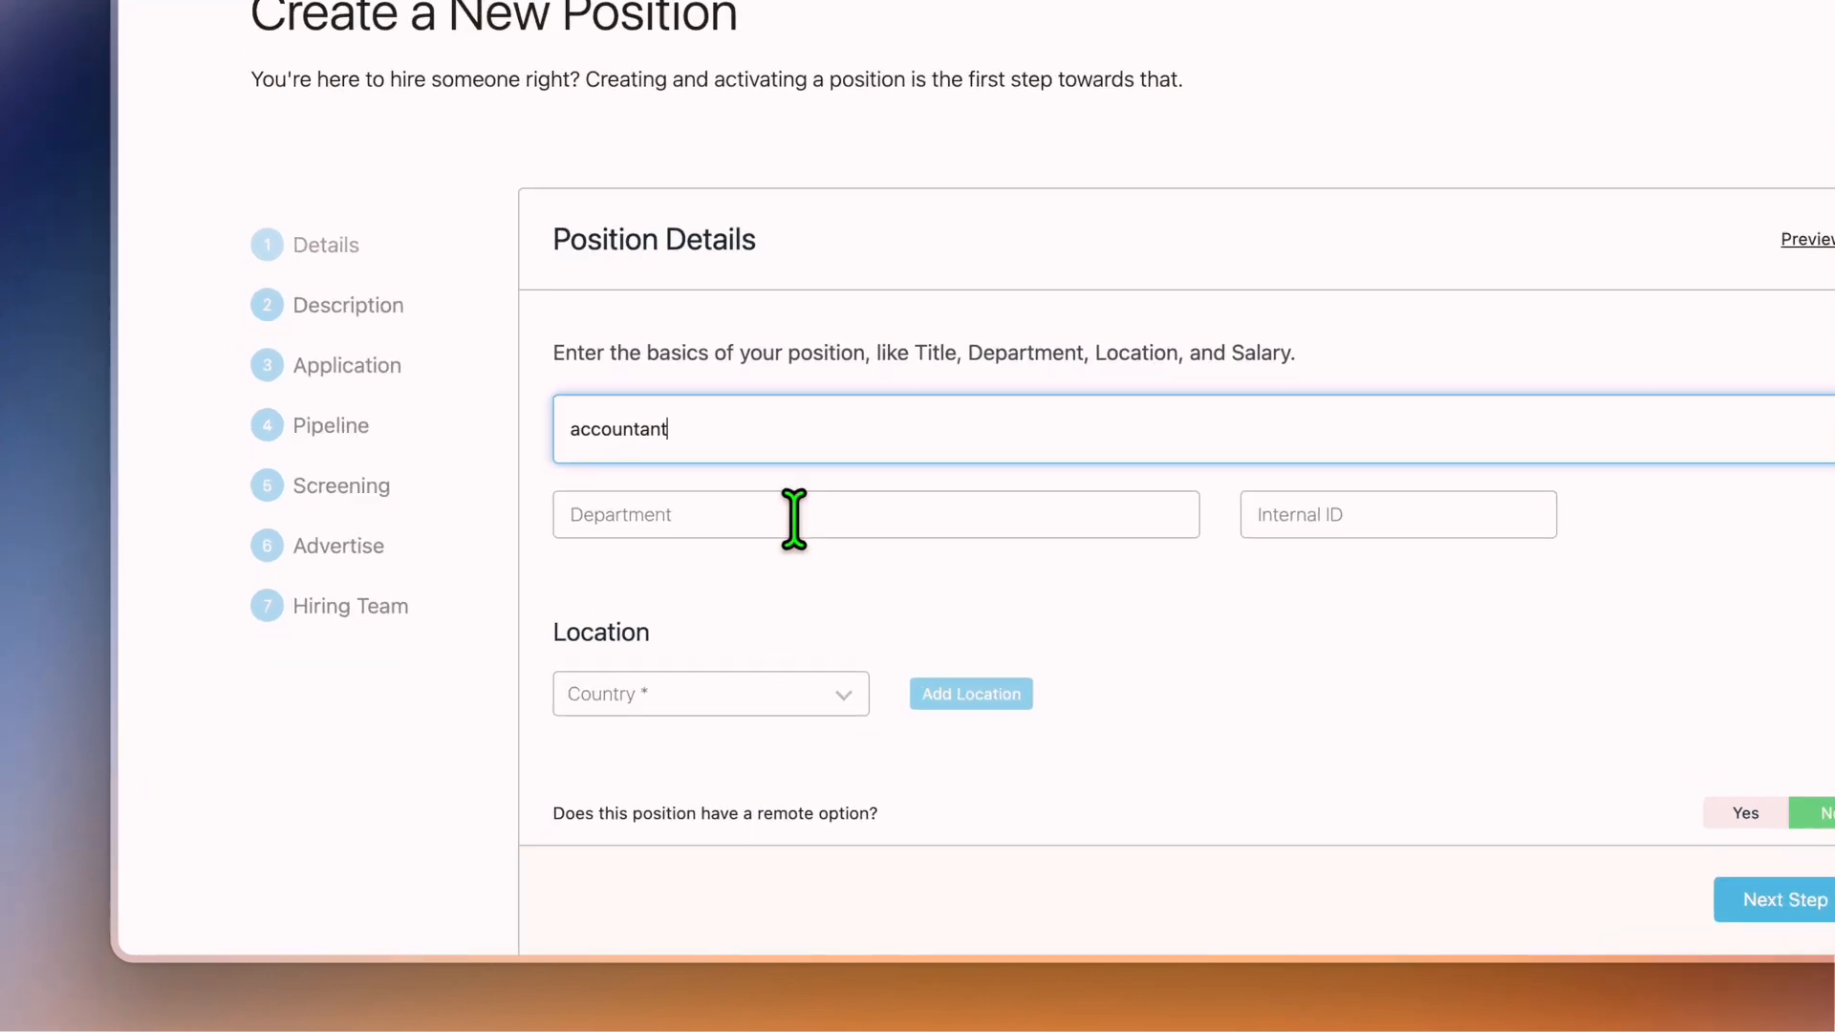
{"action": "left_click", "coordinate": [679, 616]}
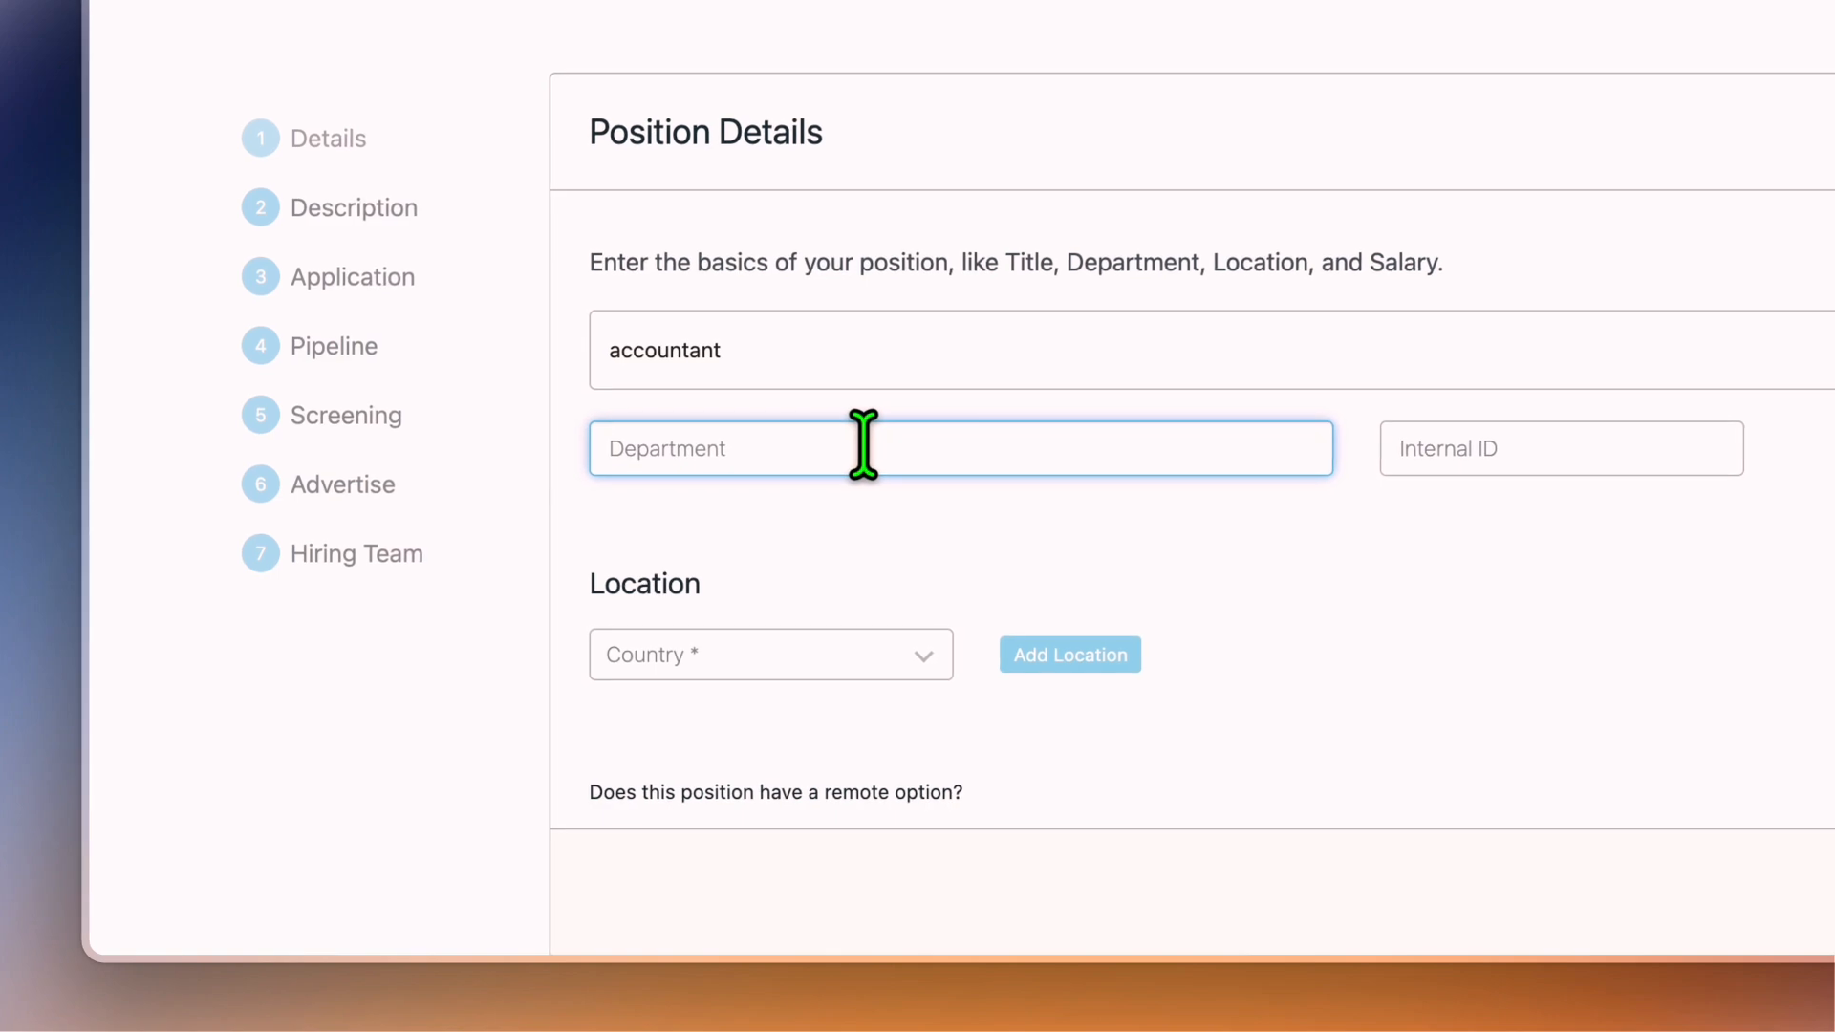
{"action": "type", "text": "accou"}
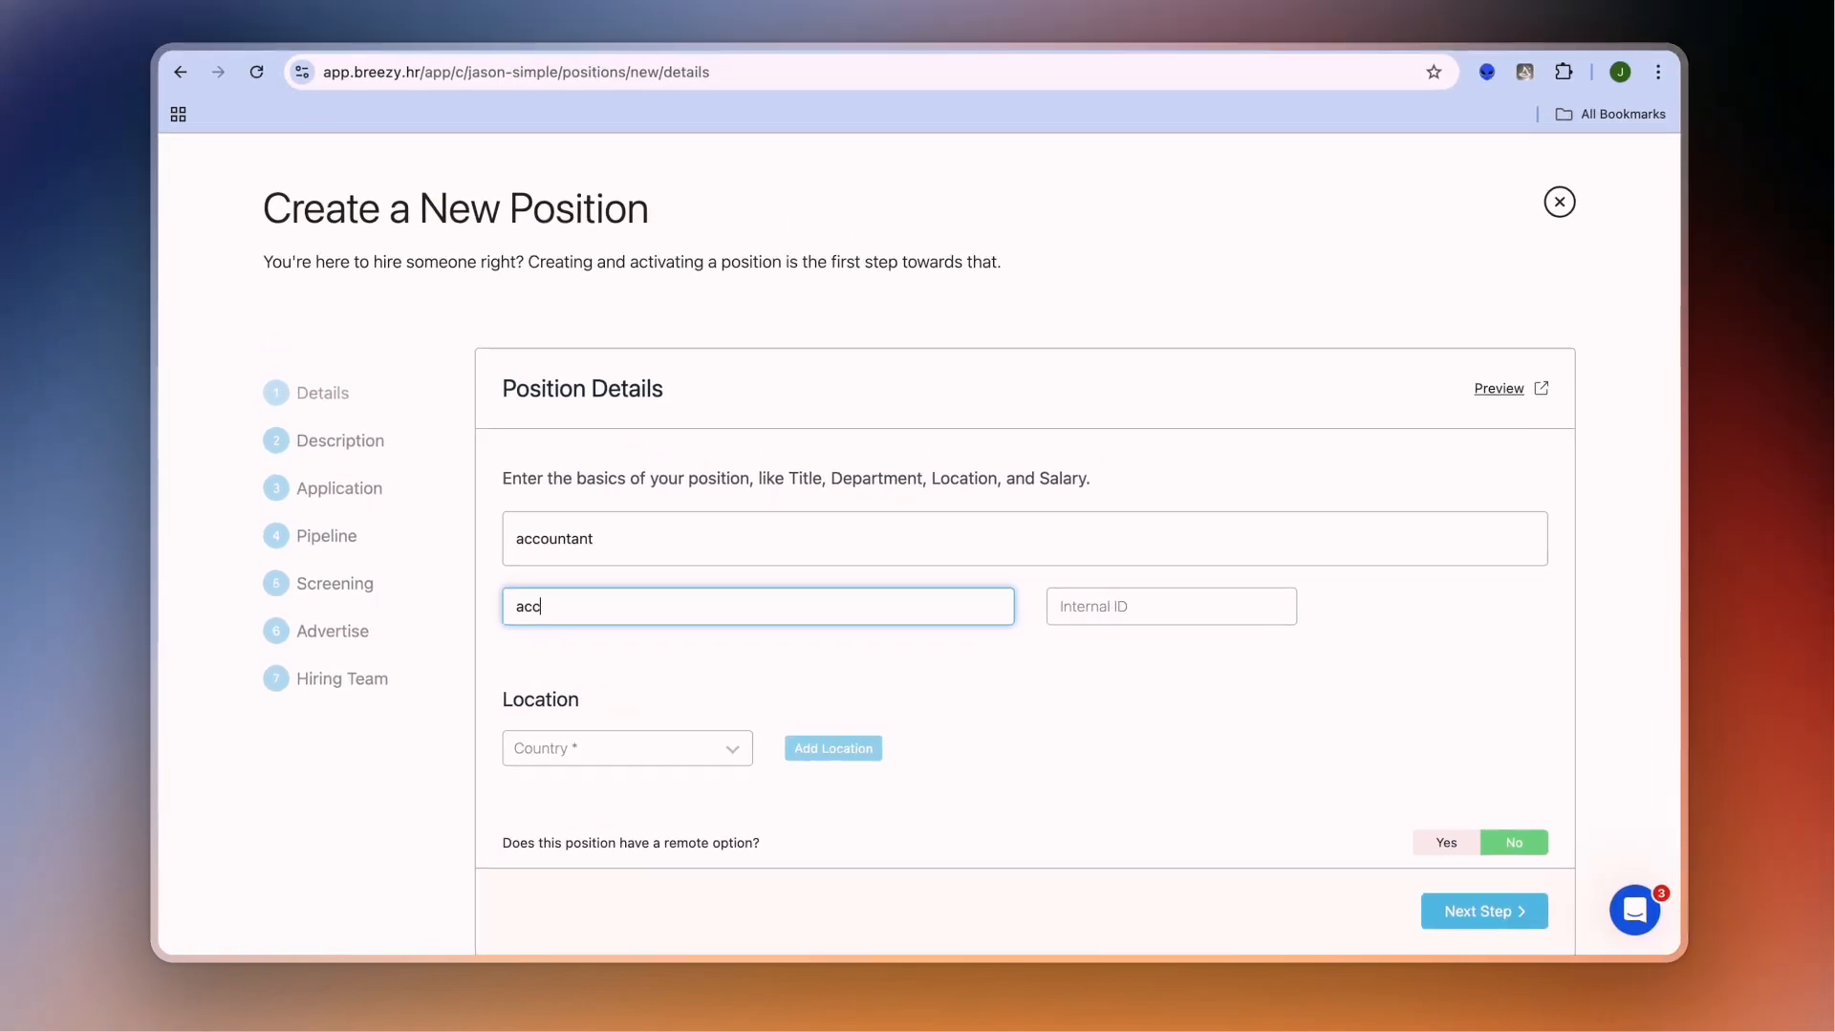
{"action": "type", "text": "nting"}
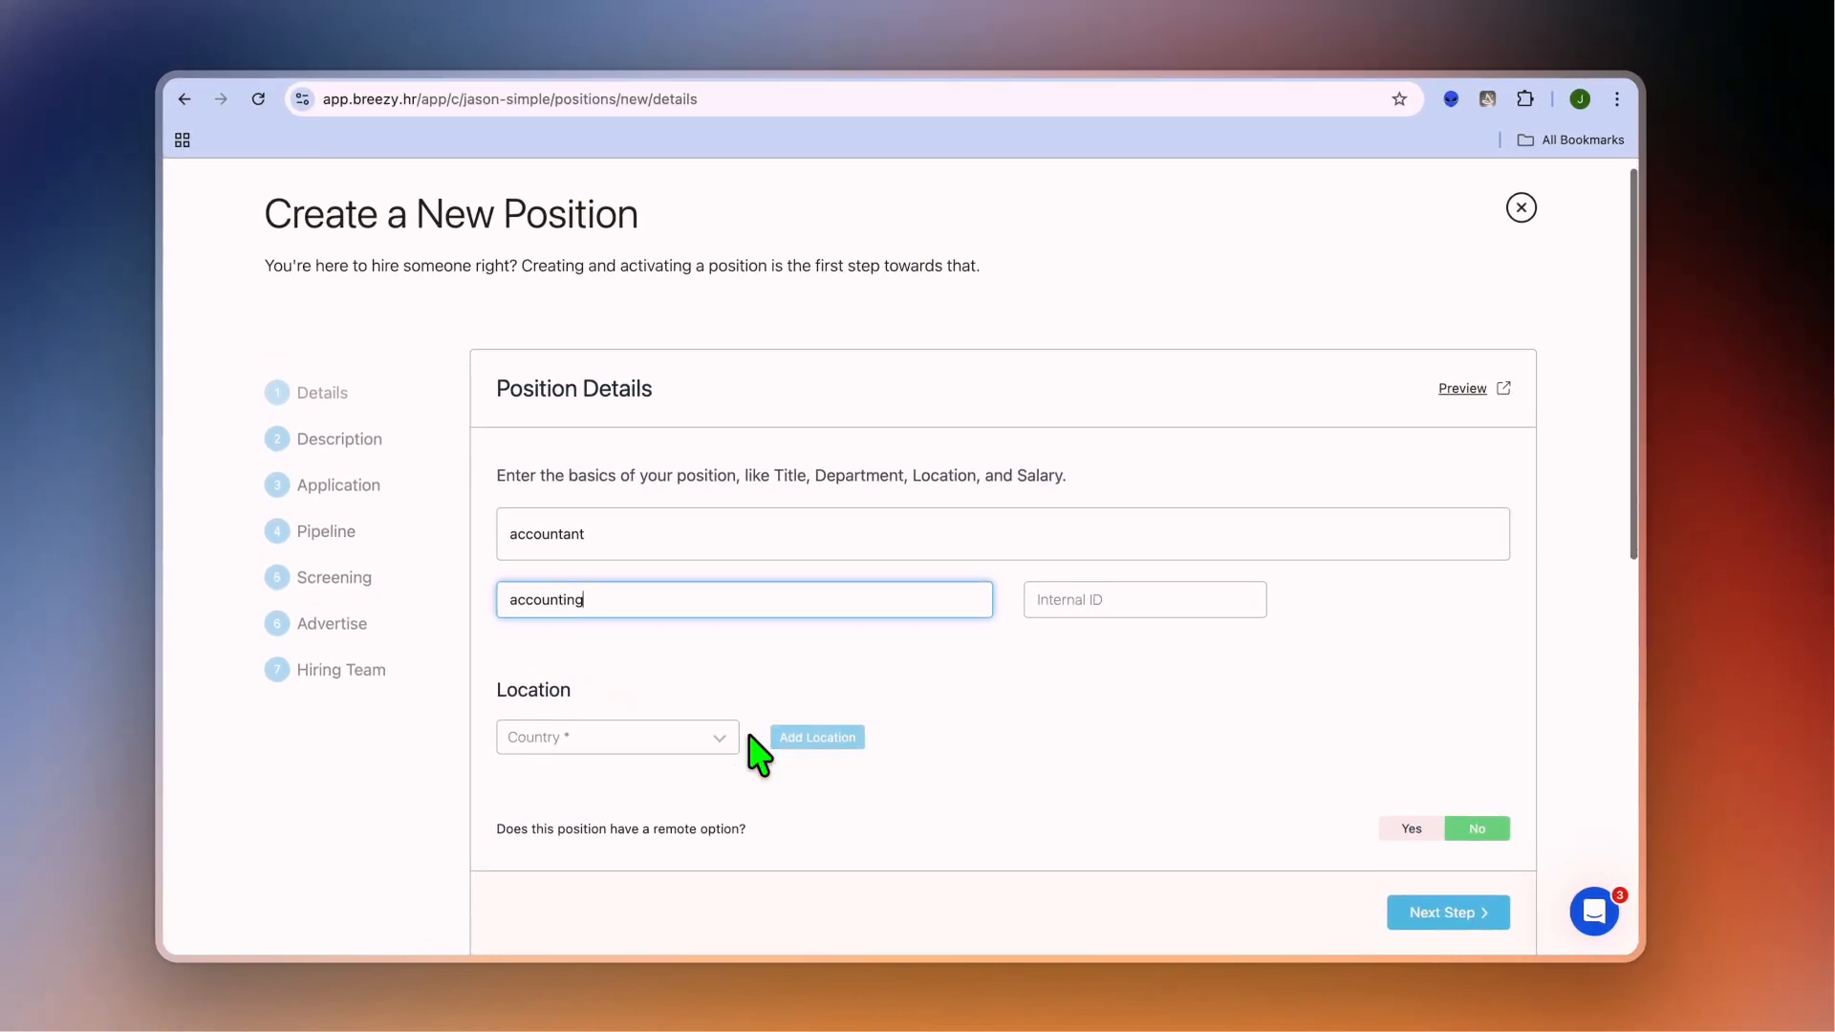
- Add United States with state None as the position's location, and enable the remote option
{"action": "scroll", "coordinate": [758, 749], "scroll_direction": "down", "scroll_amount": 3}
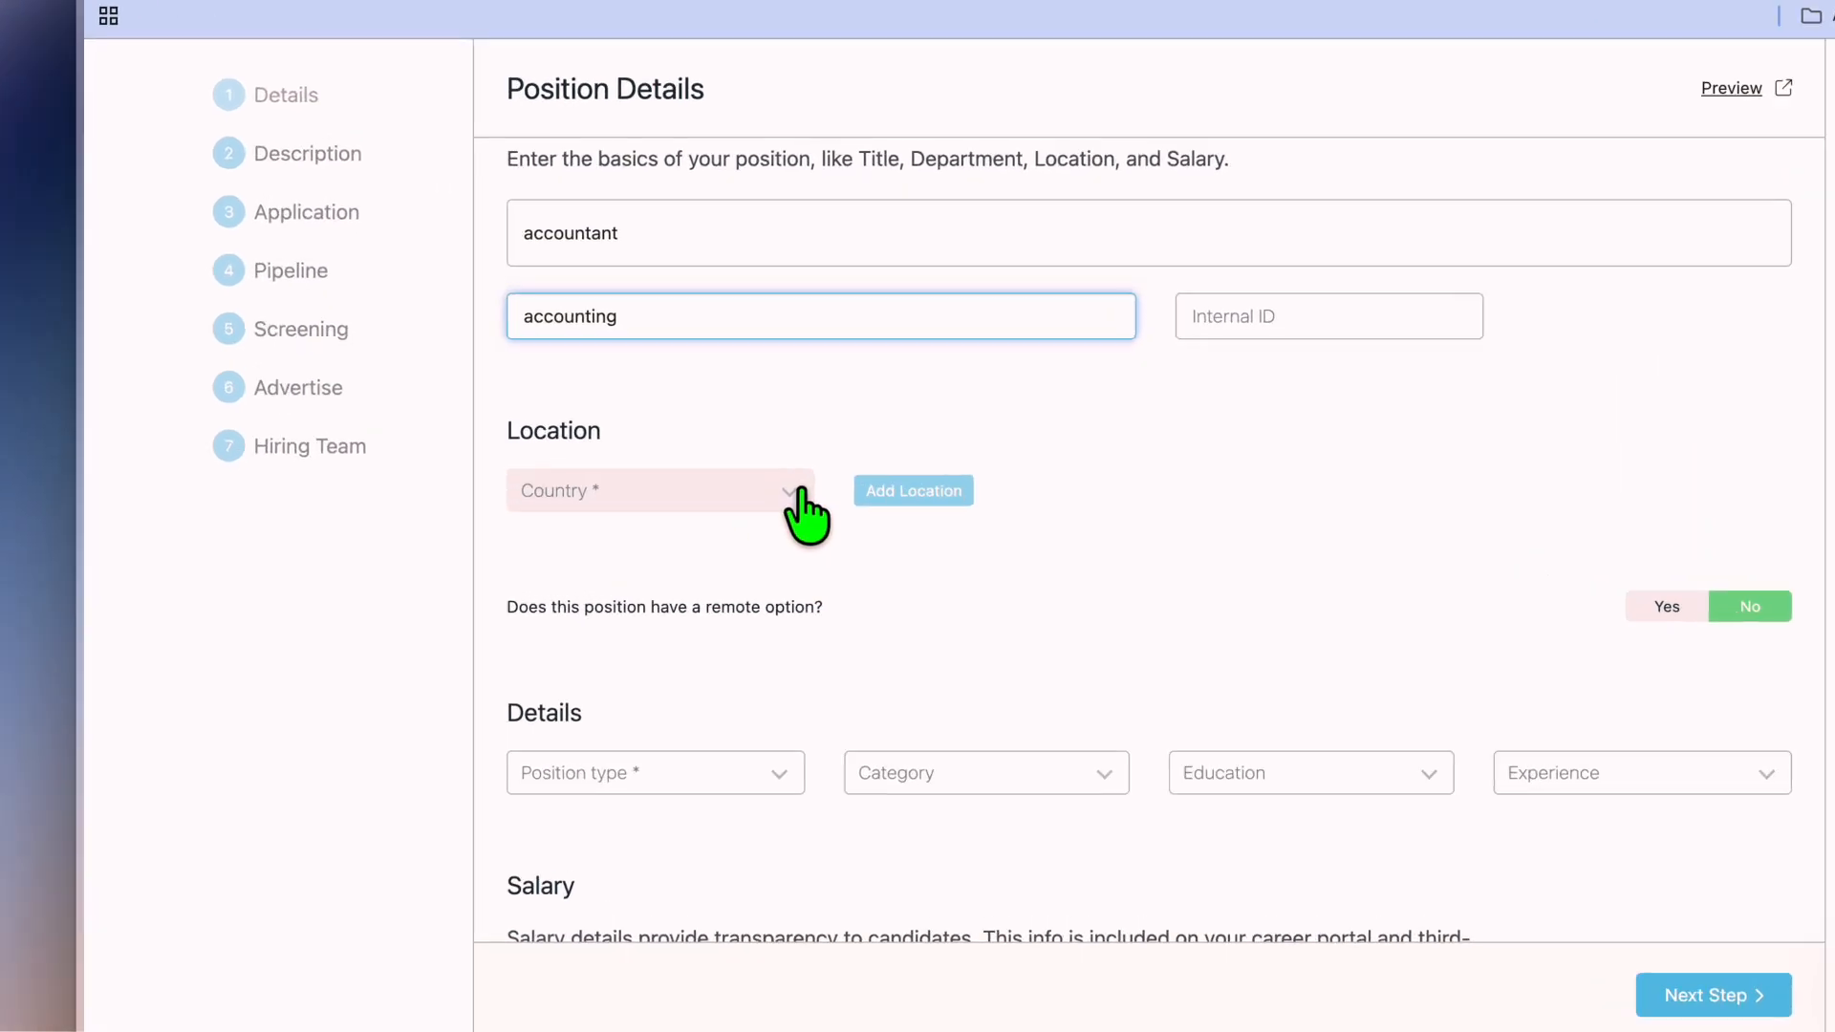
{"action": "left_click", "coordinate": [801, 492]}
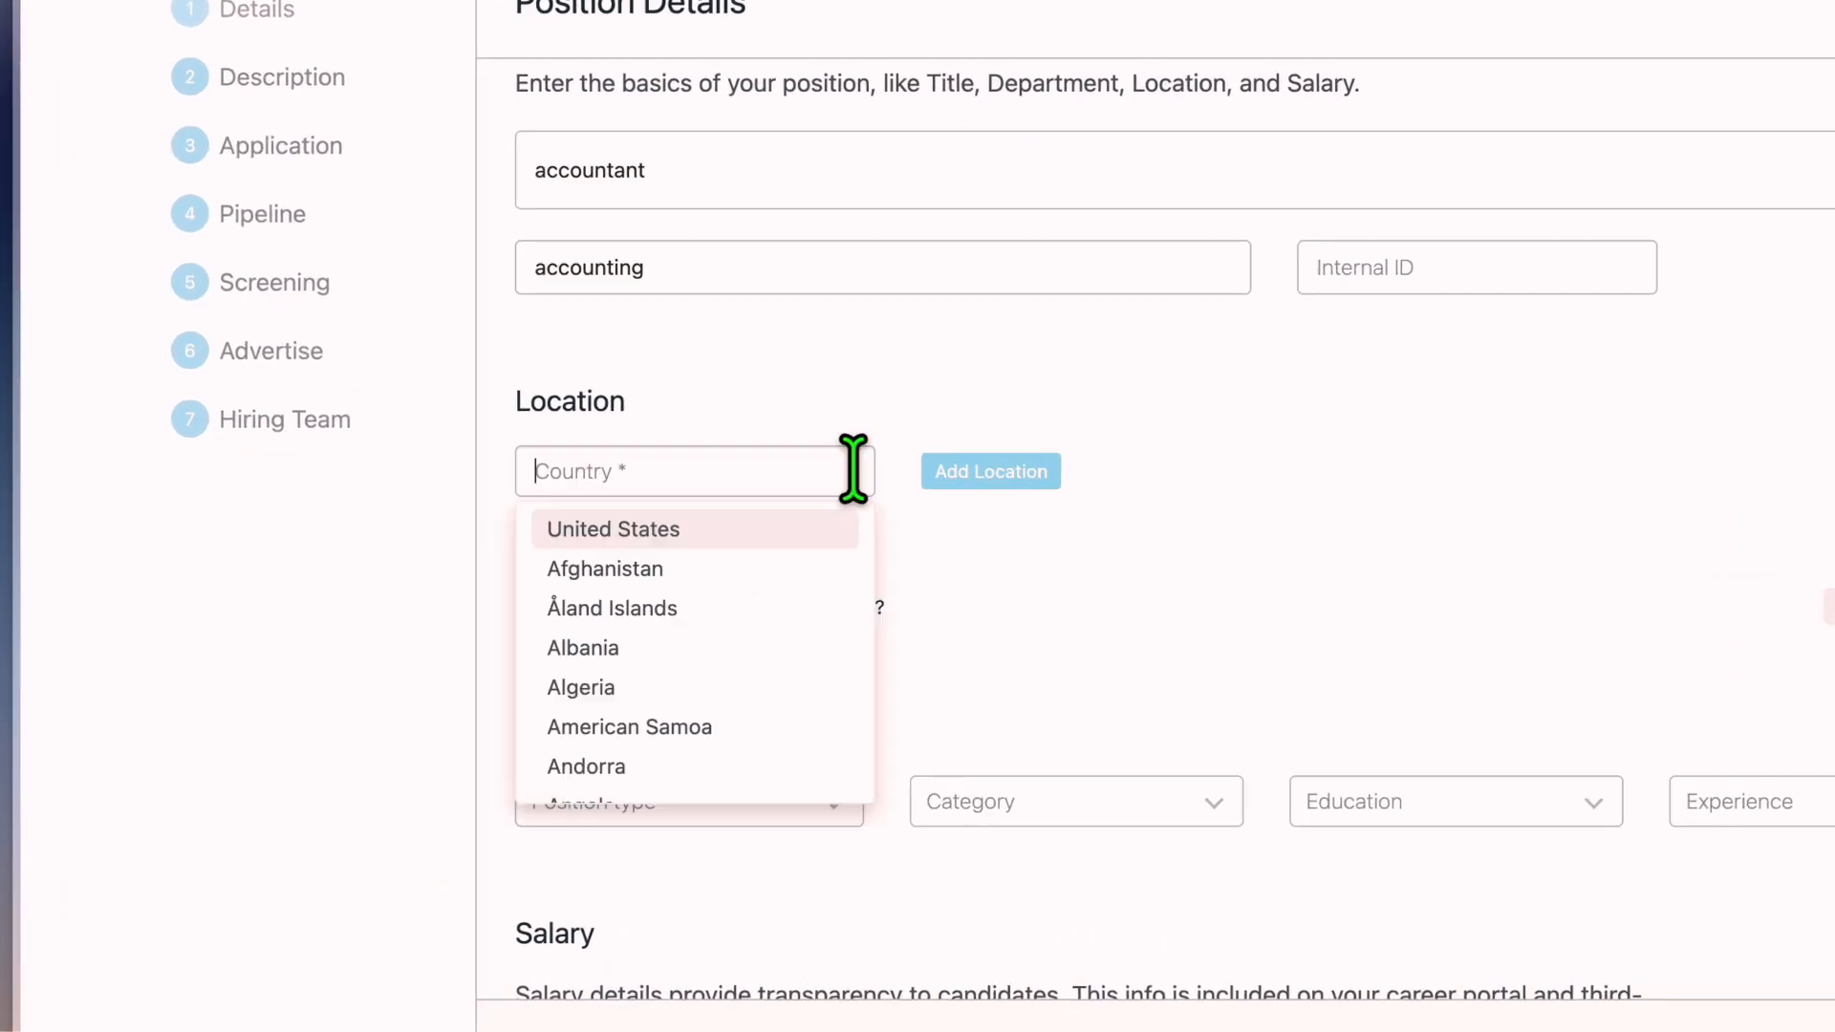
{"action": "left_click", "coordinate": [751, 538]}
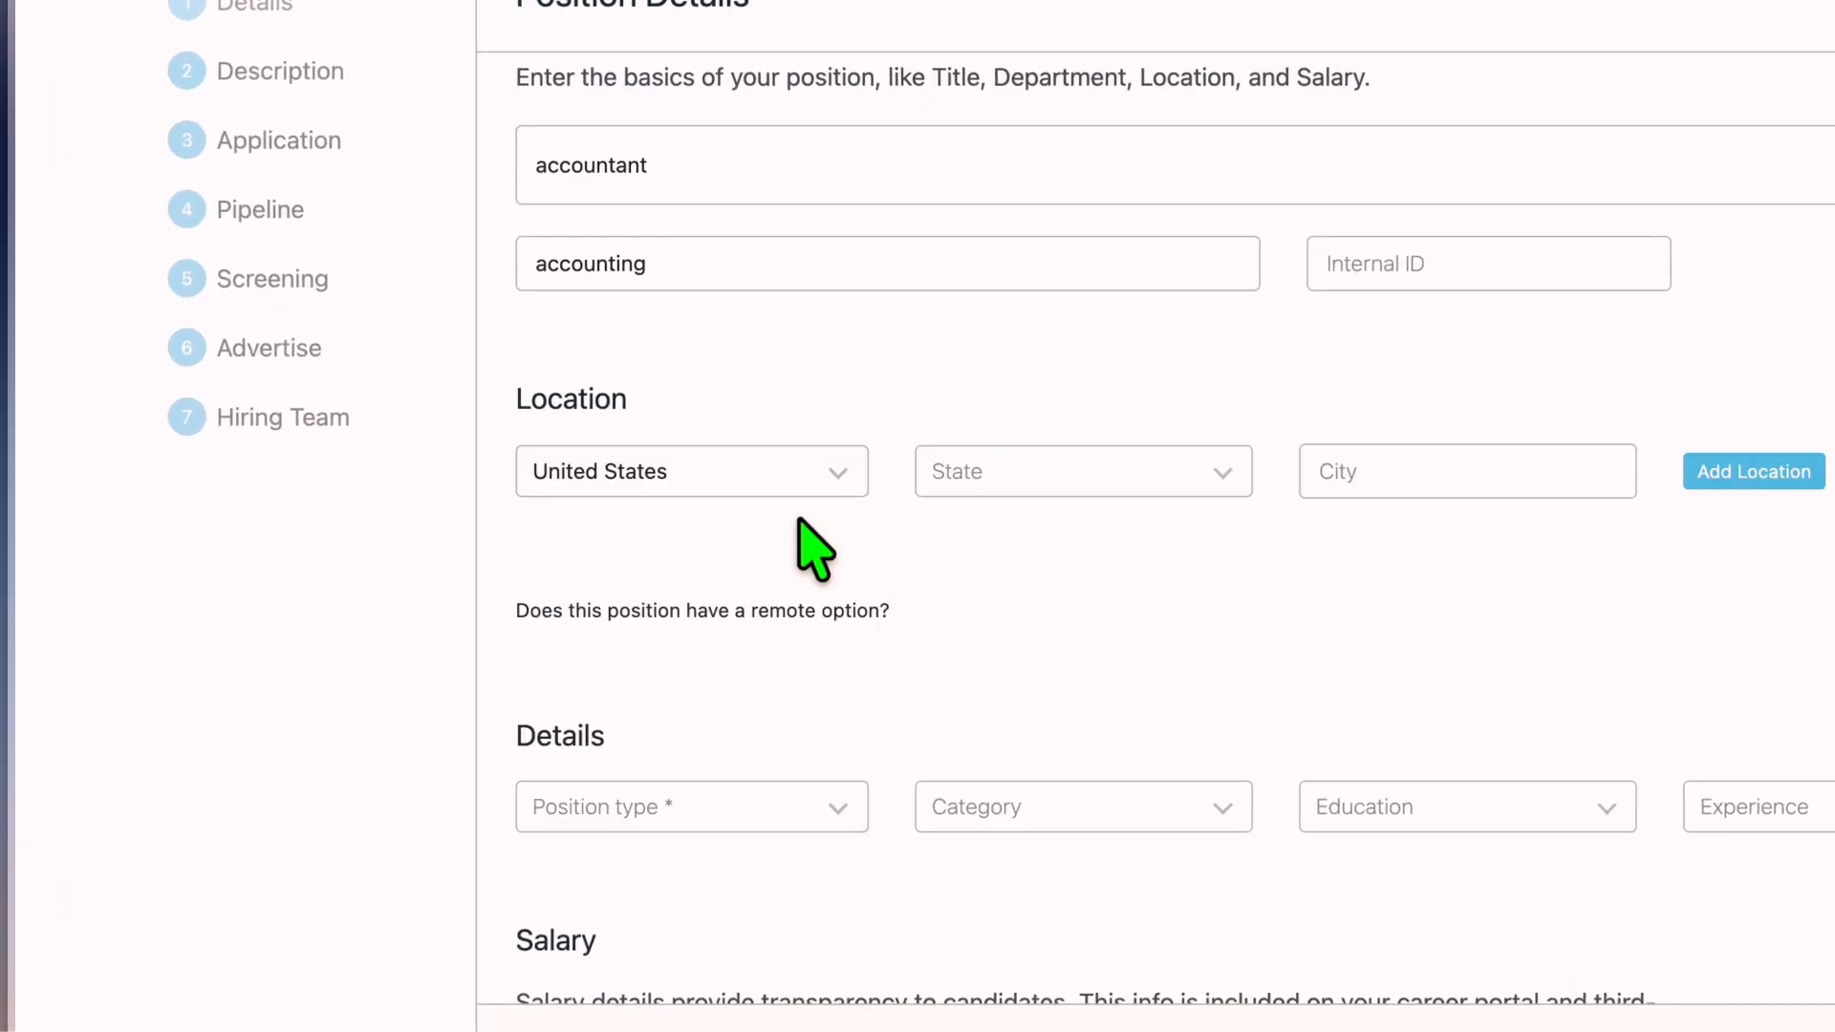
{"action": "left_click", "coordinate": [1123, 475]}
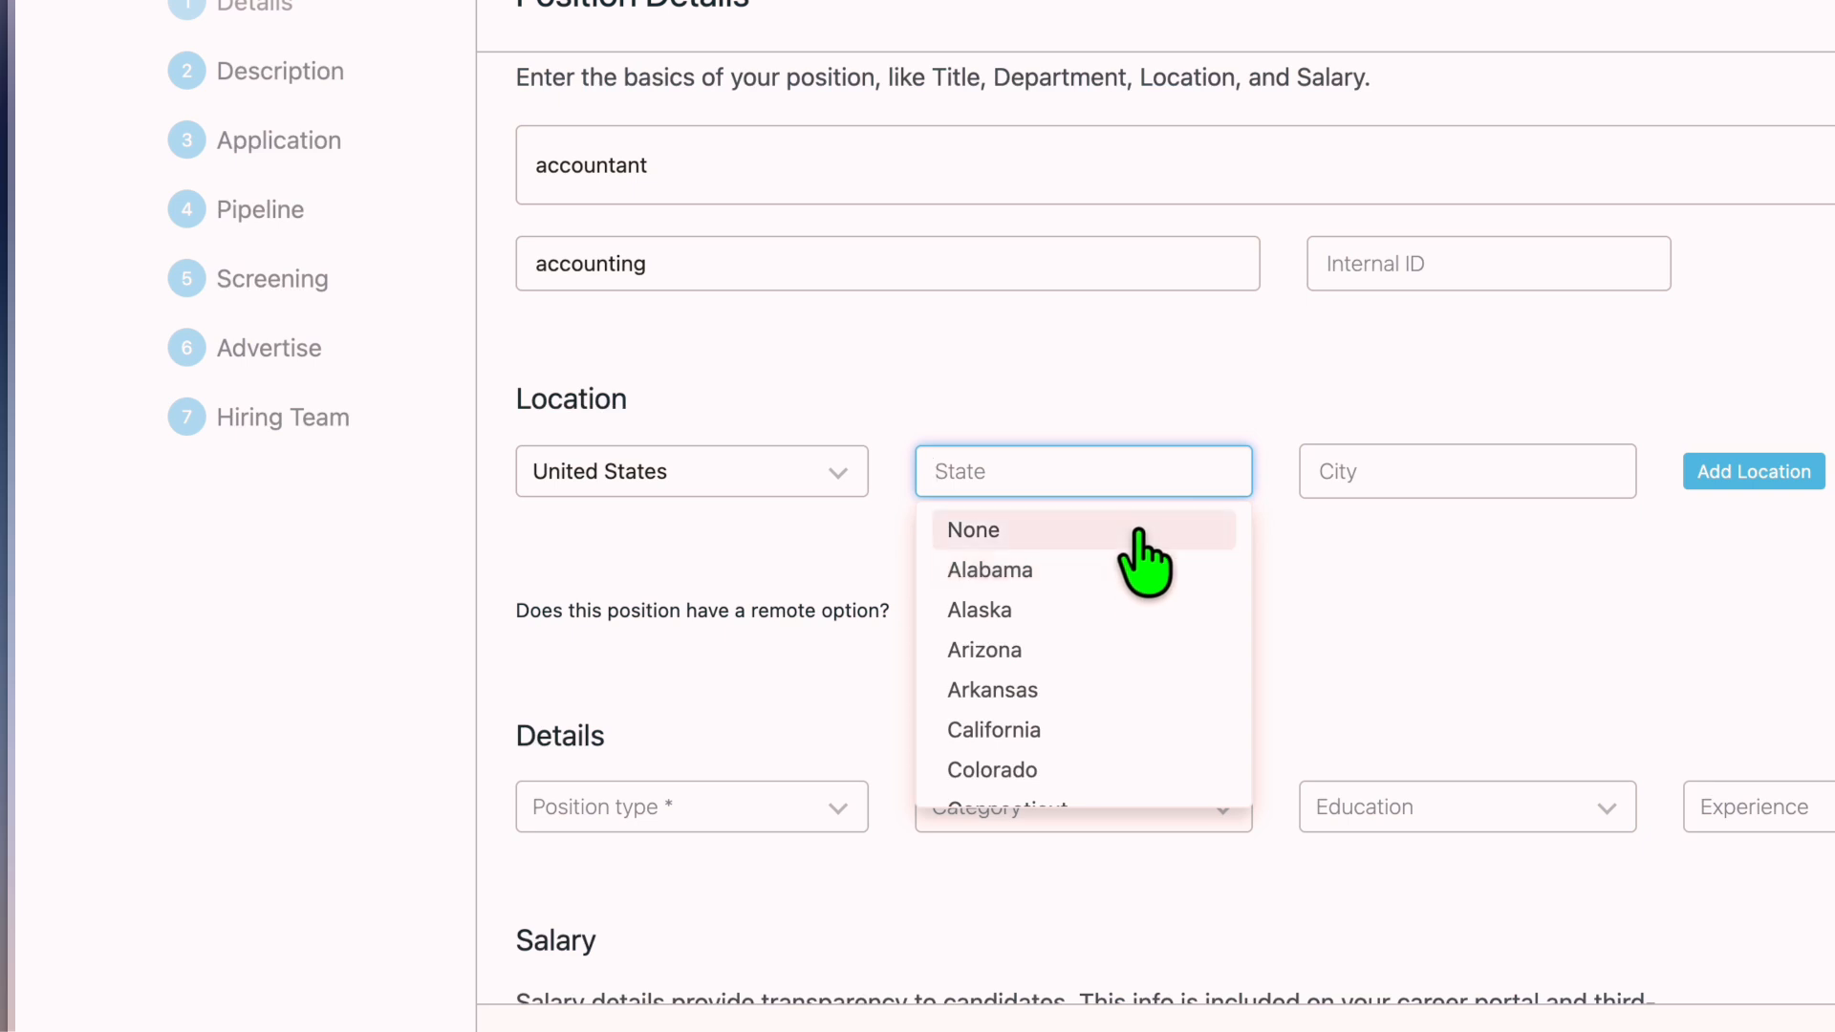
{"action": "left_click", "coordinate": [1142, 529]}
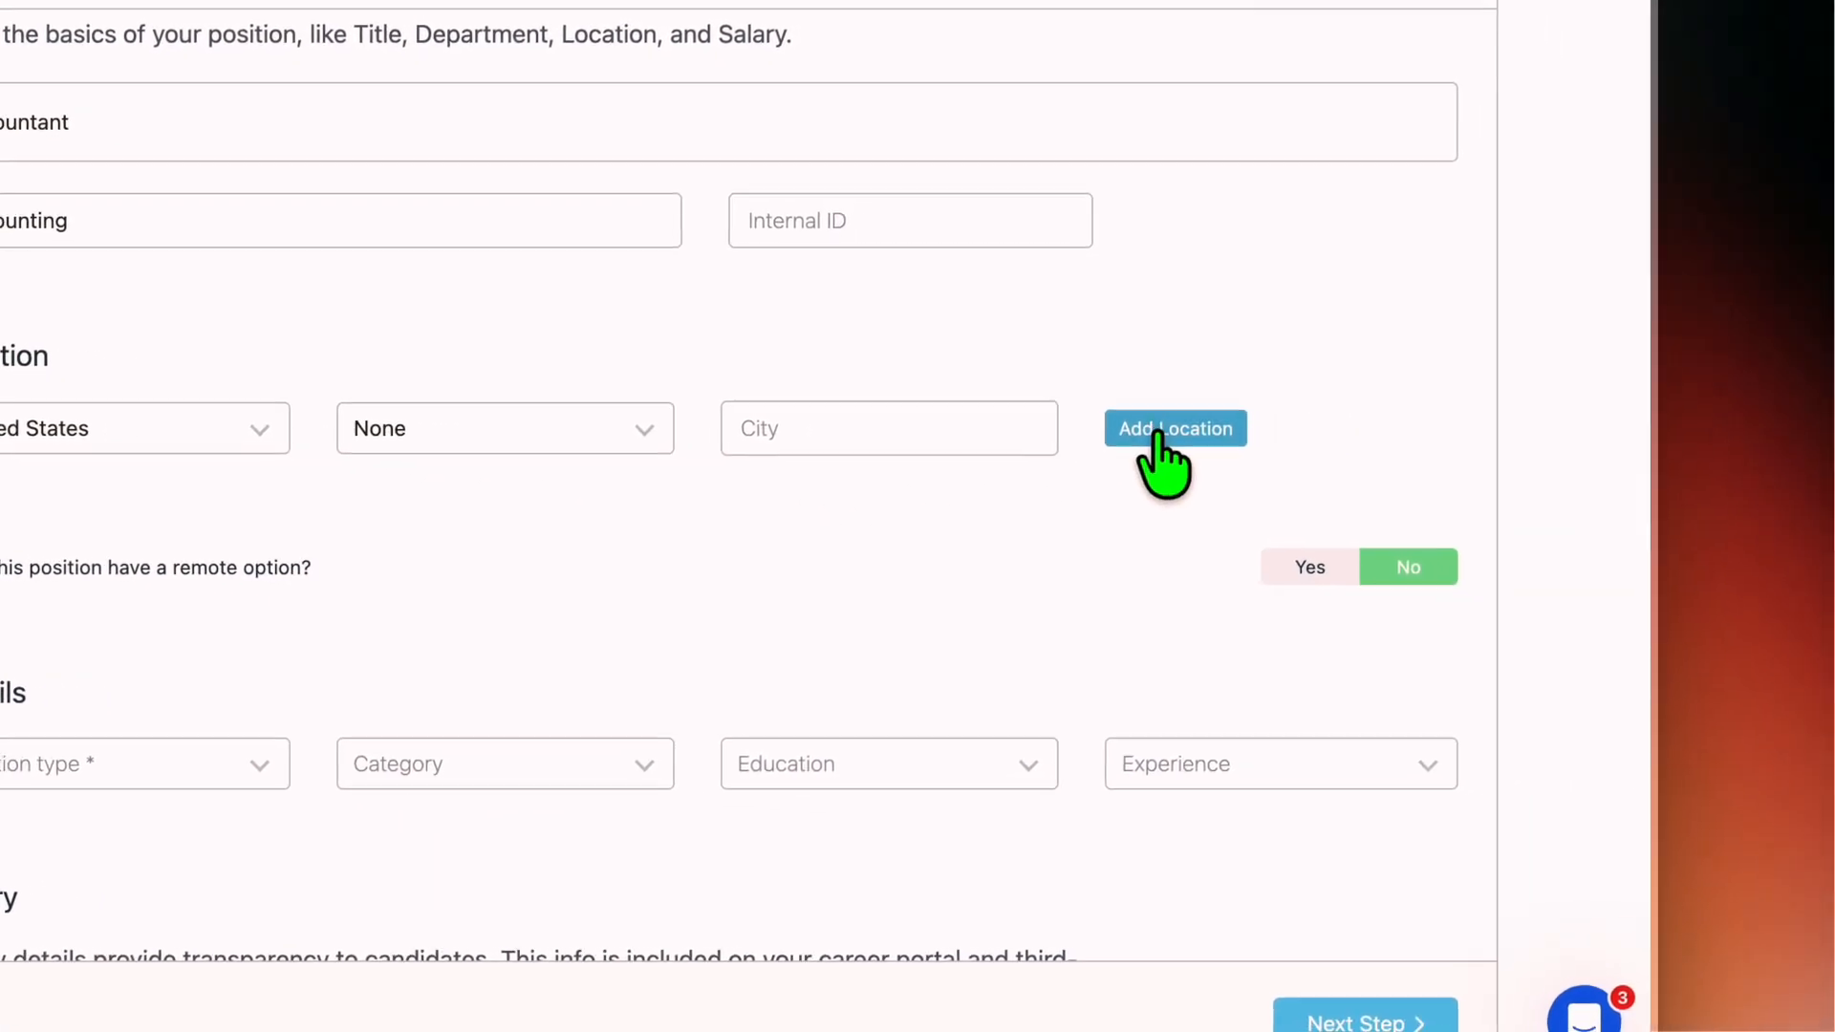
{"action": "left_click", "coordinate": [1295, 450]}
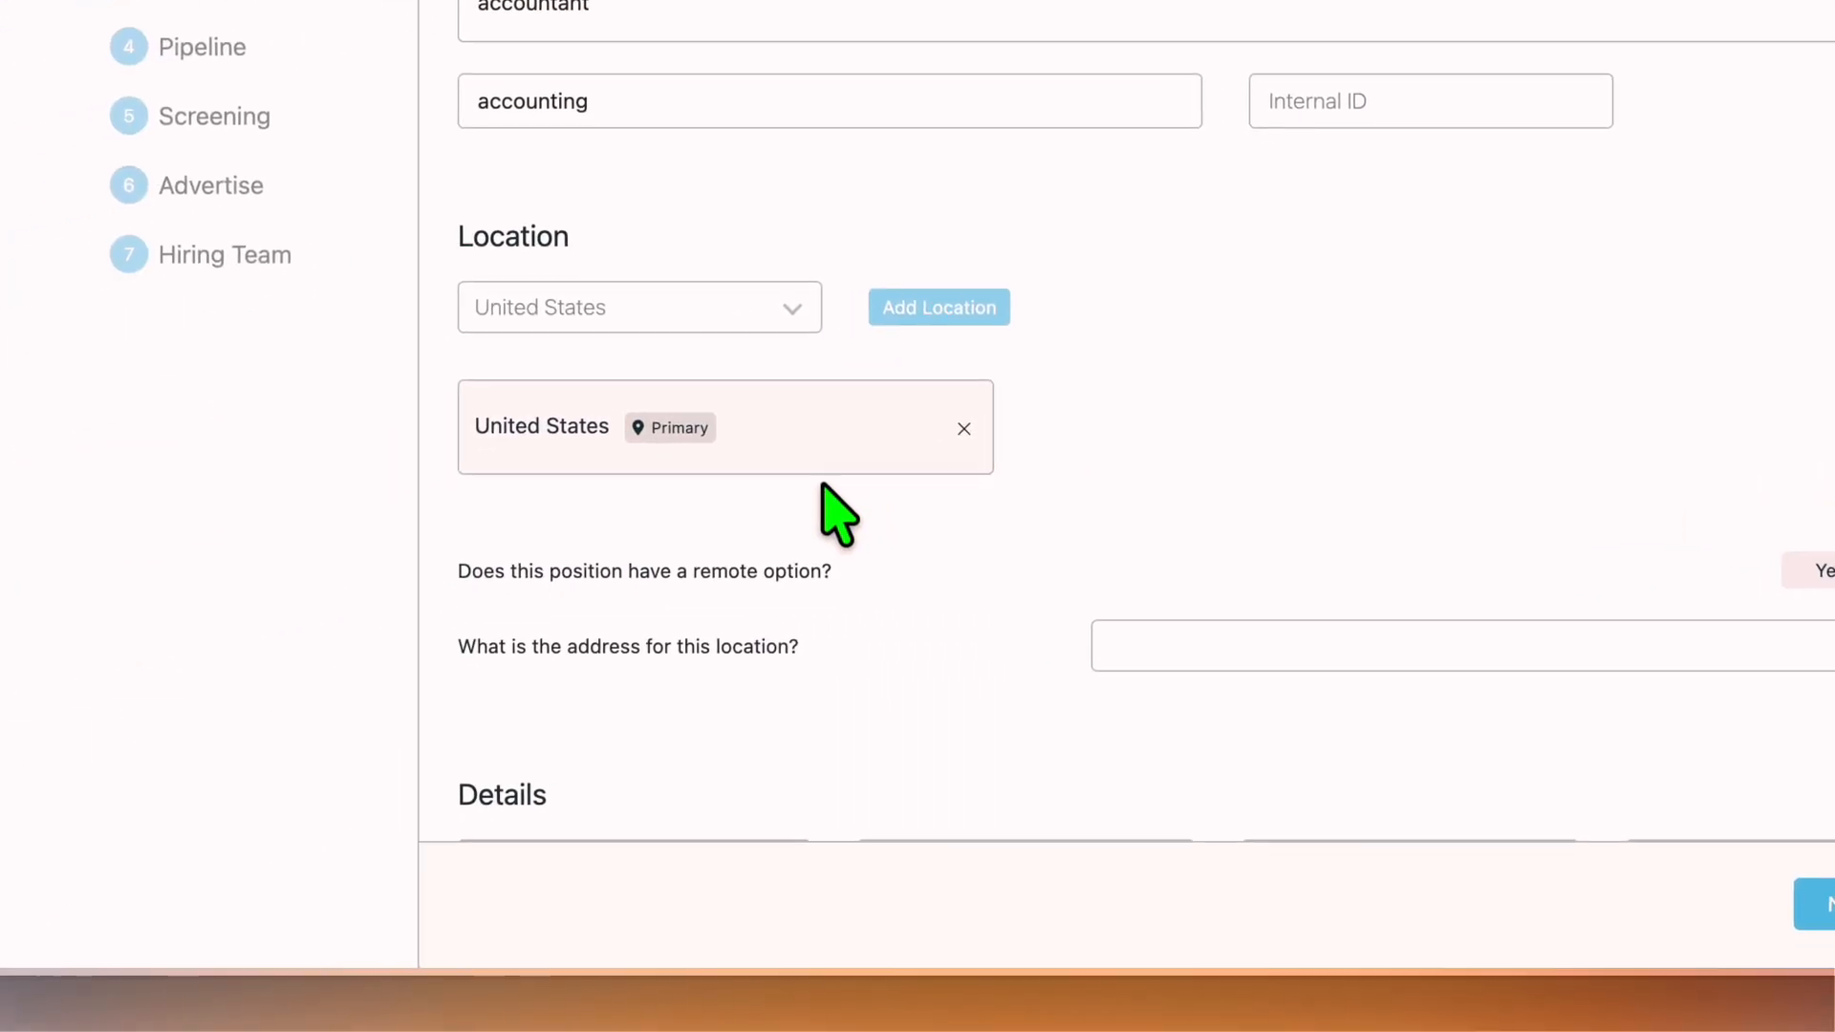
{"action": "scroll", "coordinate": [832, 492], "scroll_direction": "down", "scroll_amount": 3}
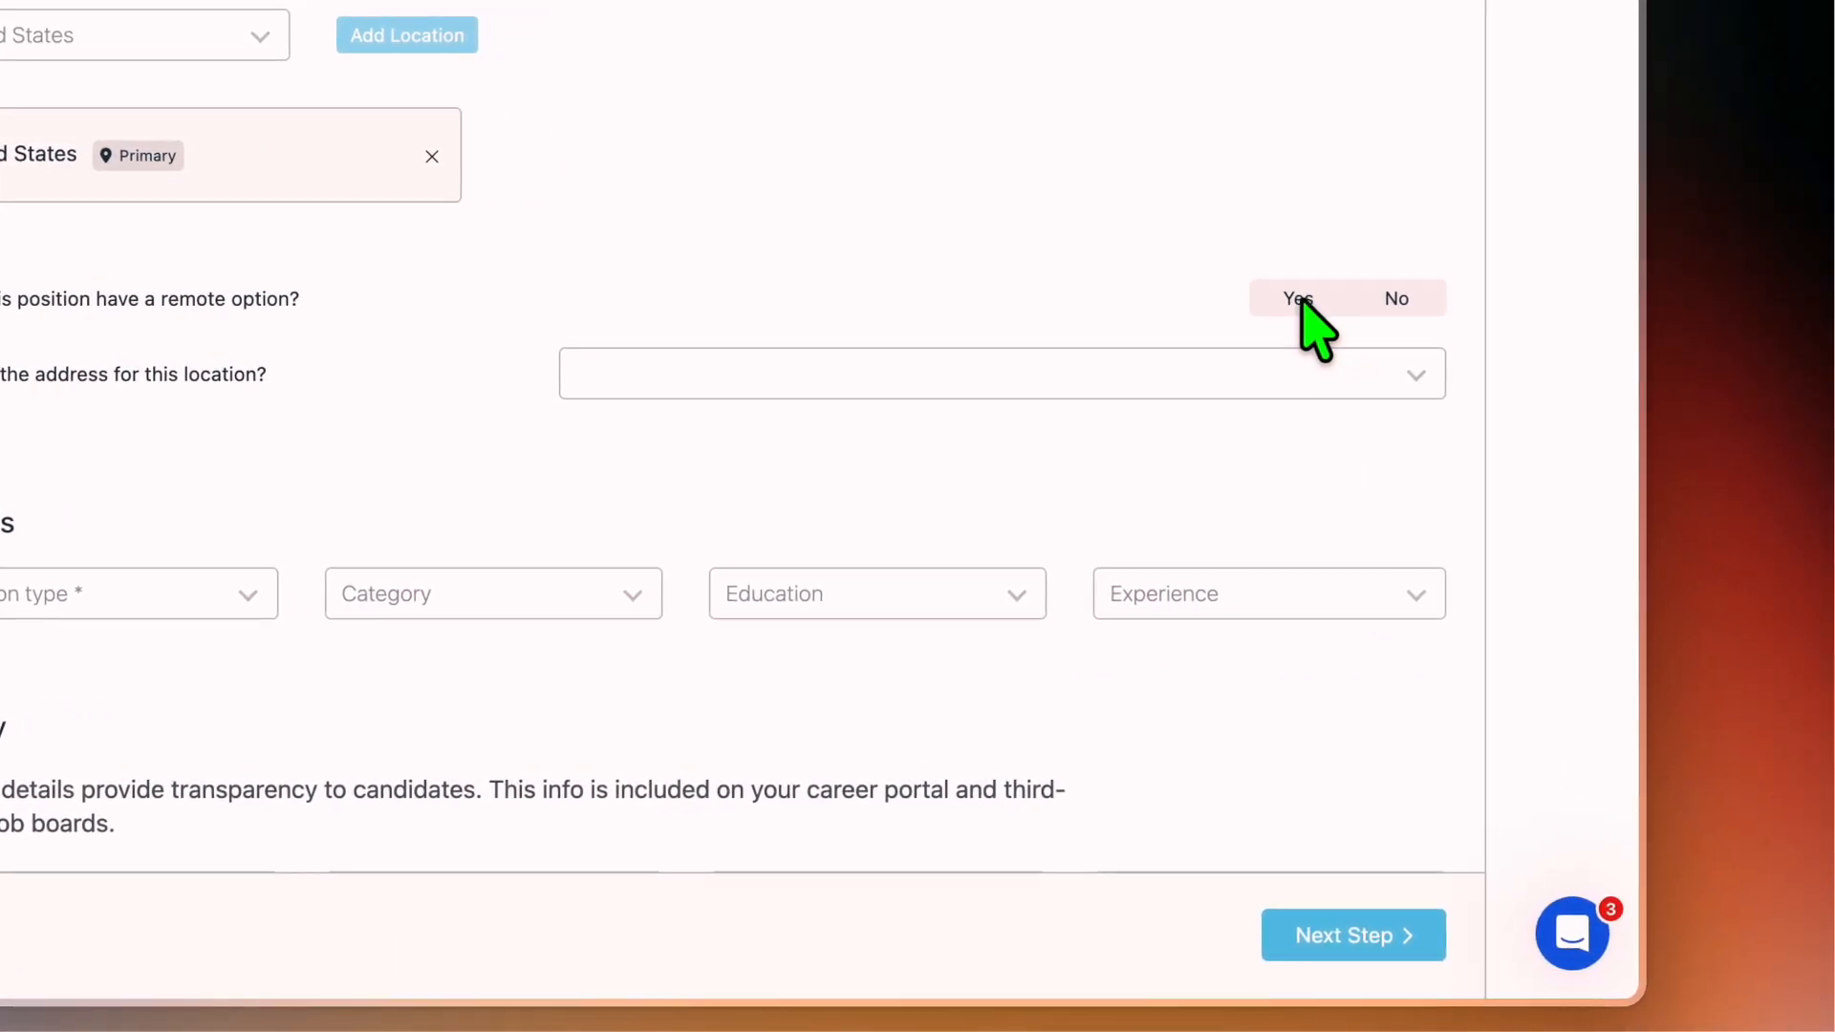
{"action": "left_click", "coordinate": [1298, 298]}
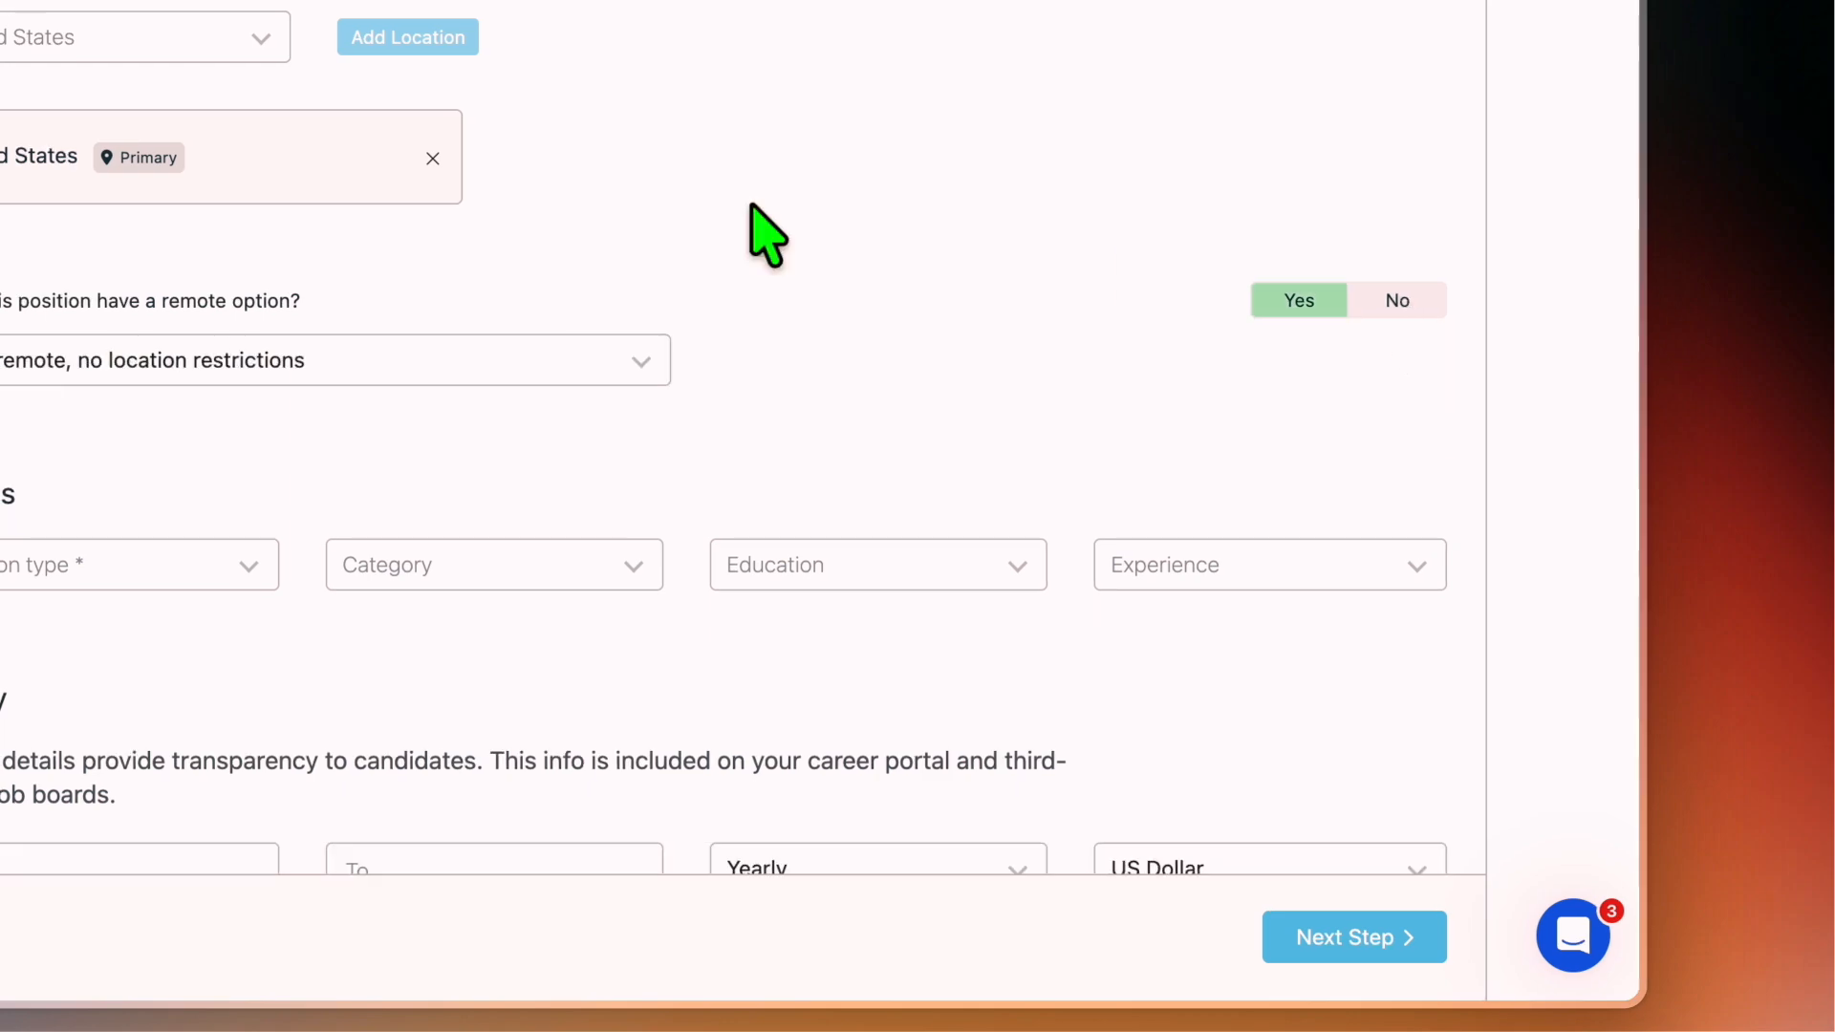
- Set the position type to Full-Time and the category to Finance
{"action": "scroll", "coordinate": [936, 671], "scroll_direction": "down", "scroll_amount": 3}
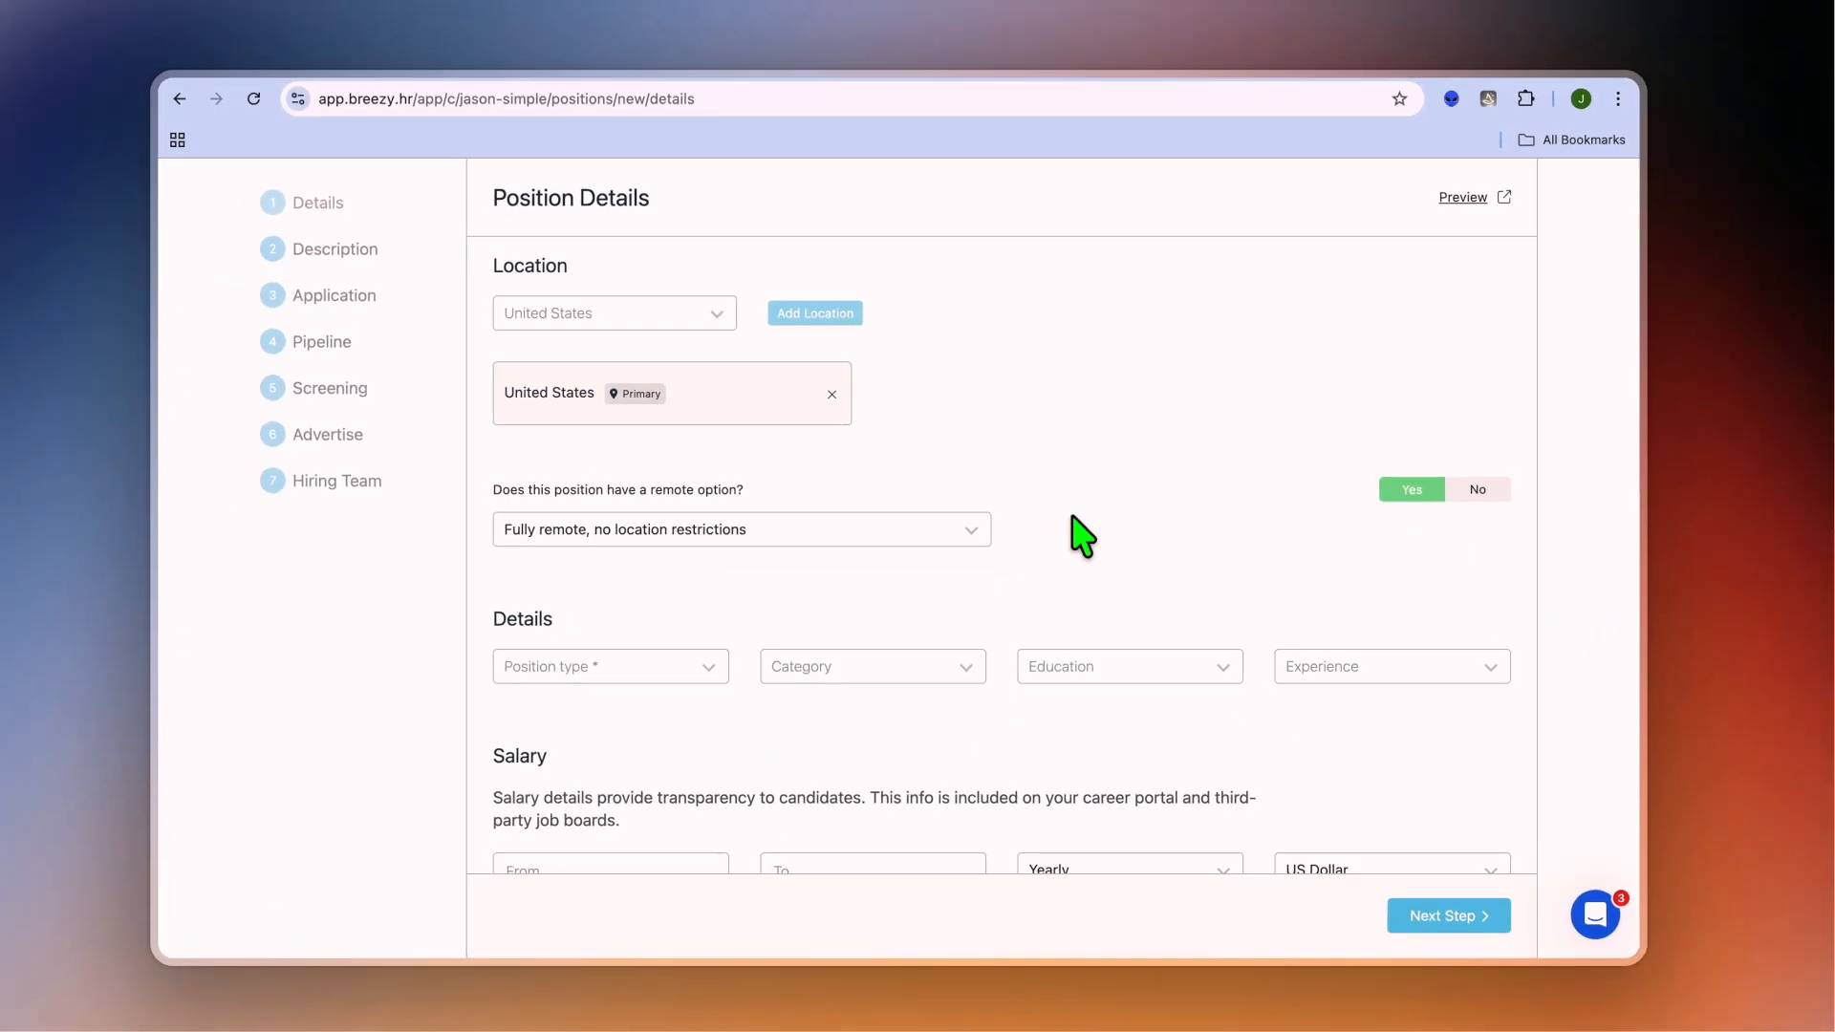
{"action": "scroll", "coordinate": [1083, 531], "scroll_direction": "down", "scroll_amount": 1}
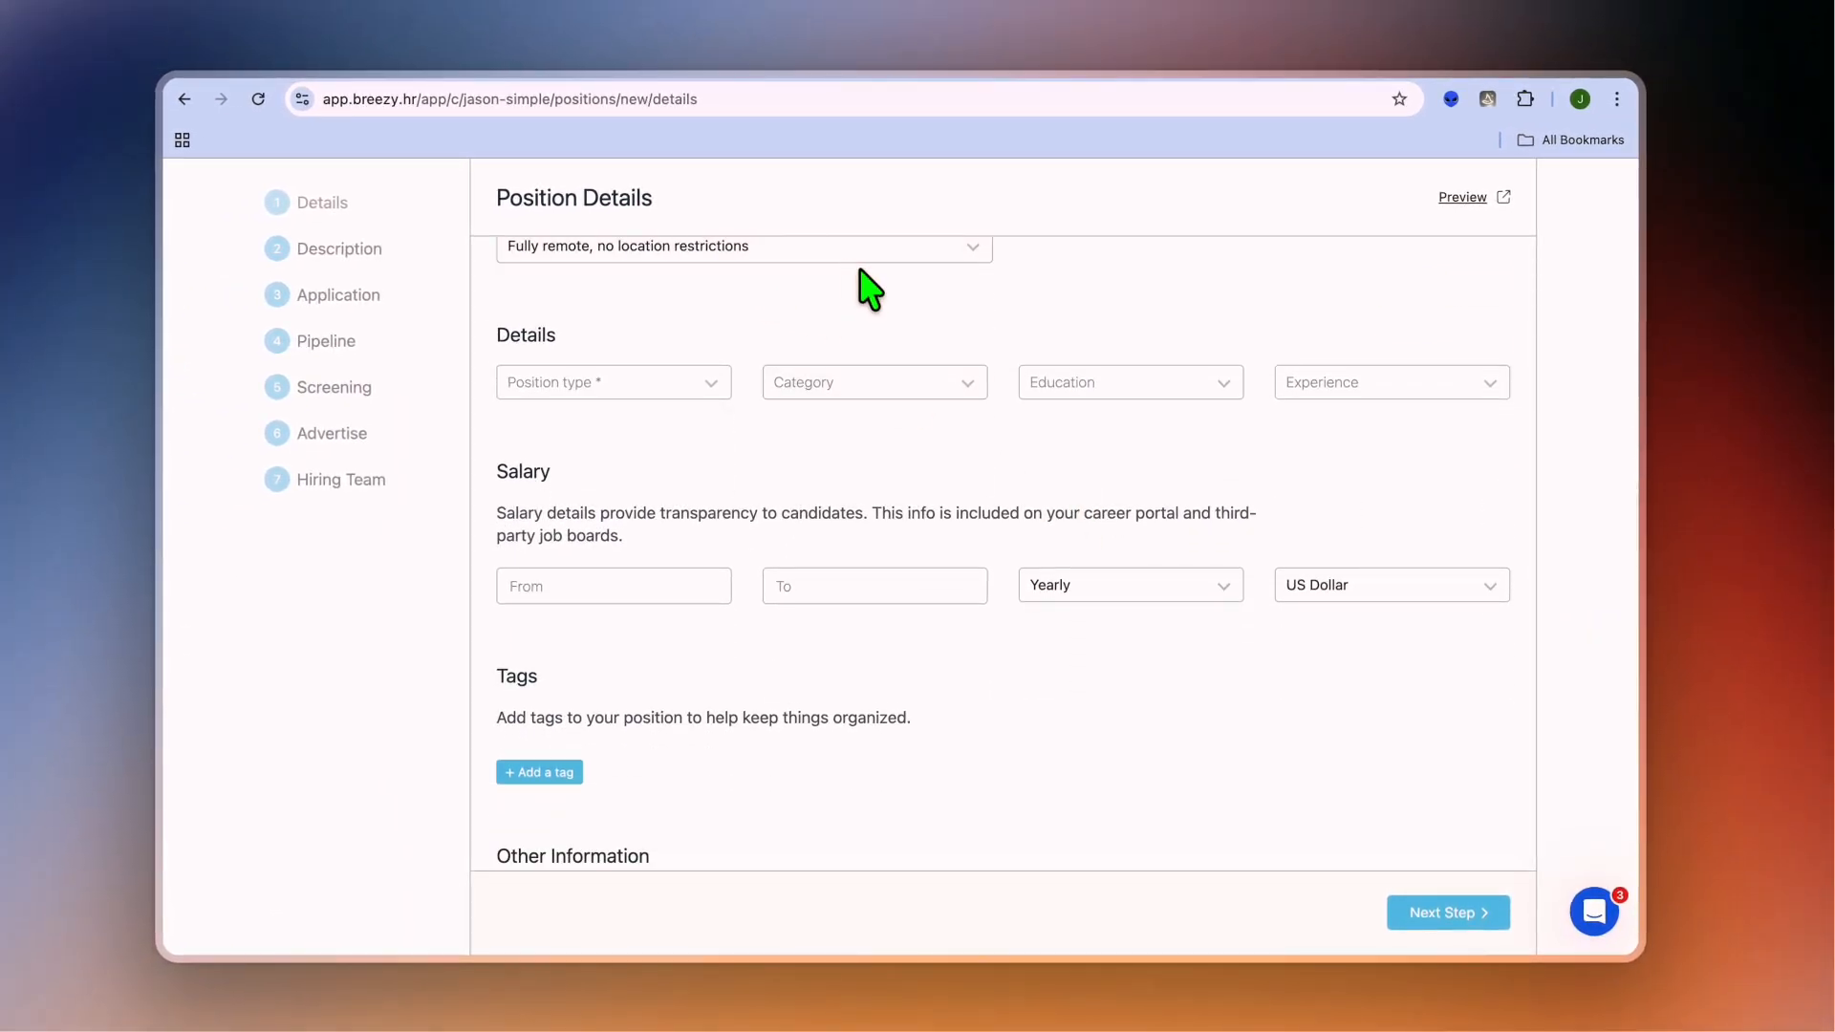
{"action": "left_click", "coordinate": [705, 392]}
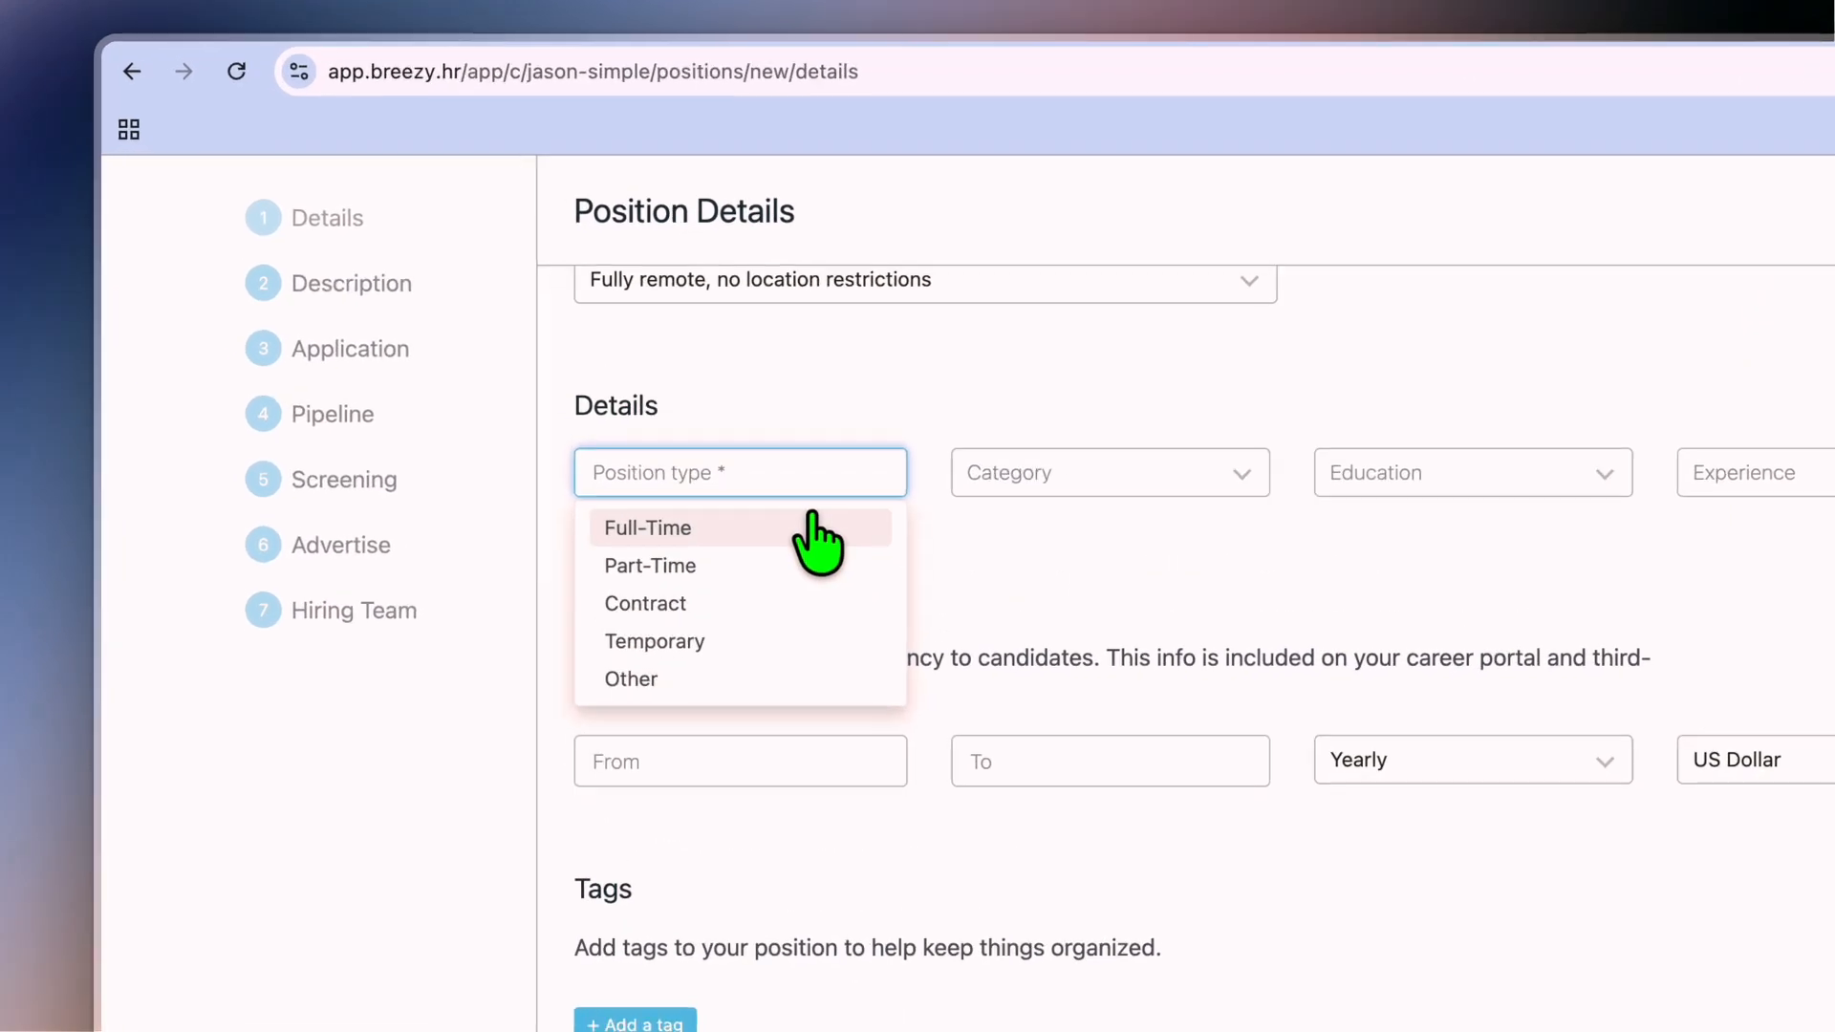
{"action": "left_click", "coordinate": [662, 421]}
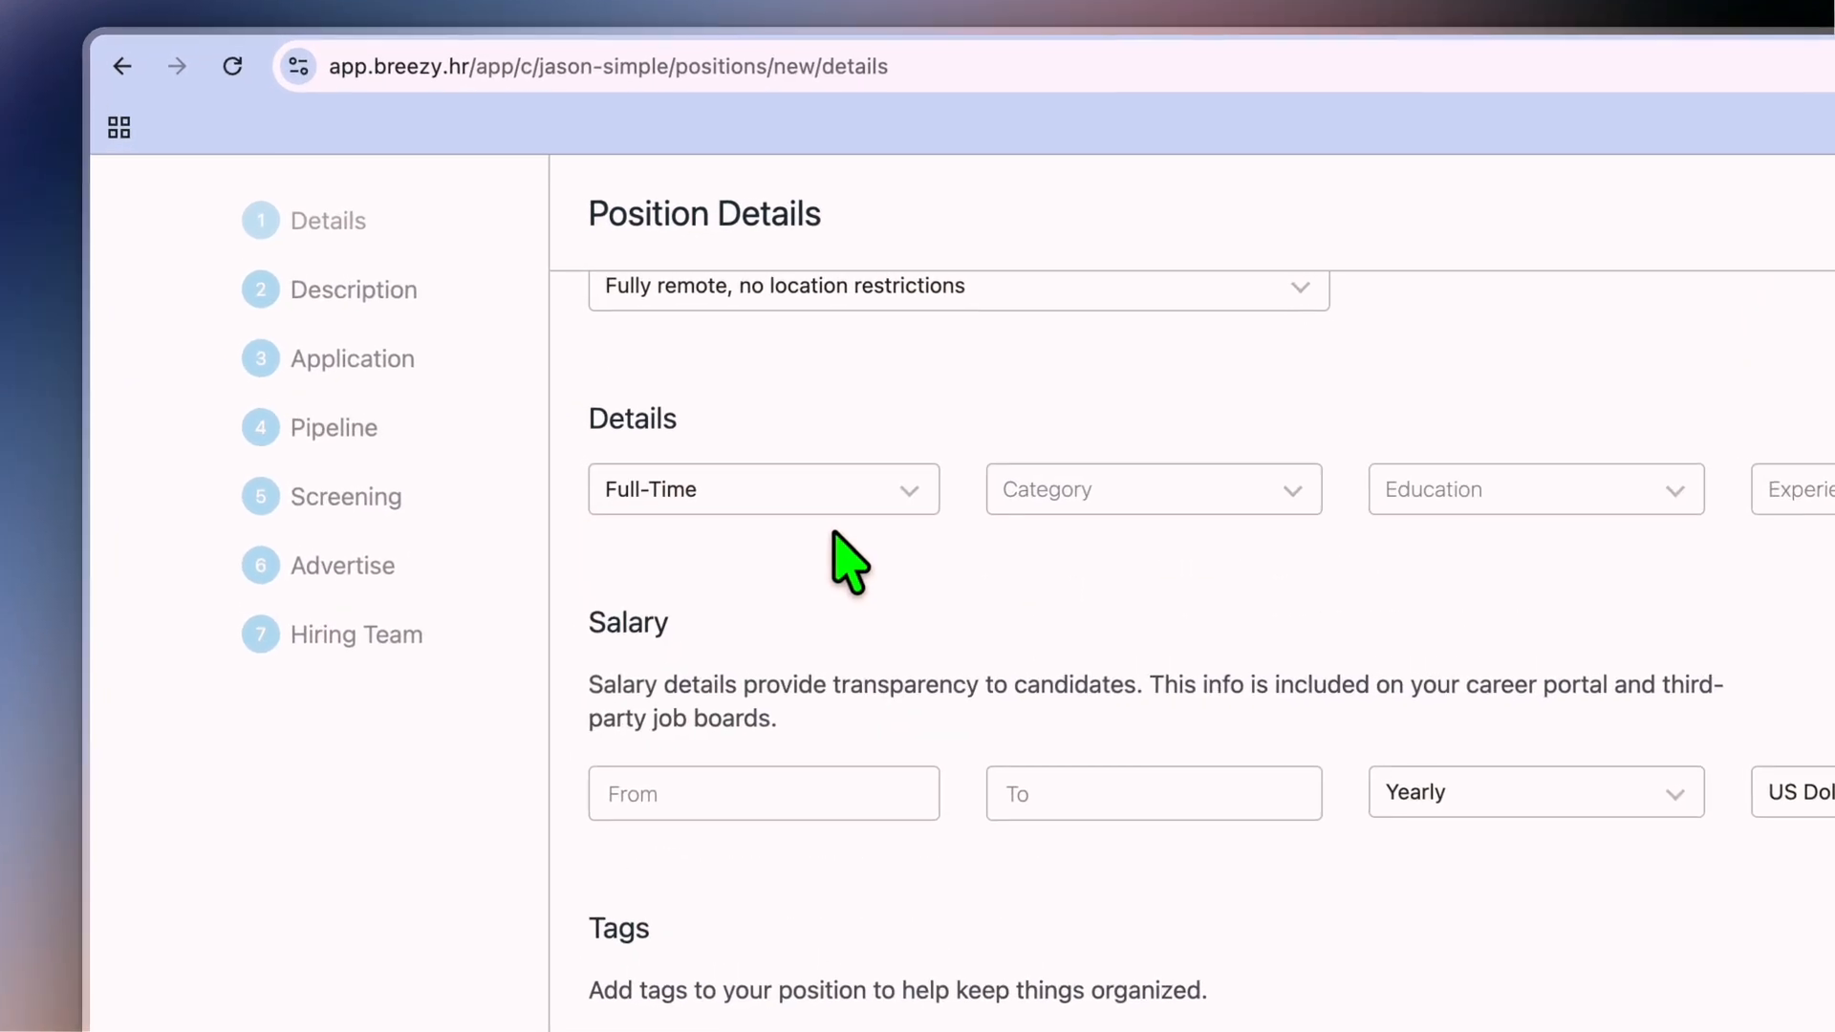
{"action": "left_click", "coordinate": [1219, 480]}
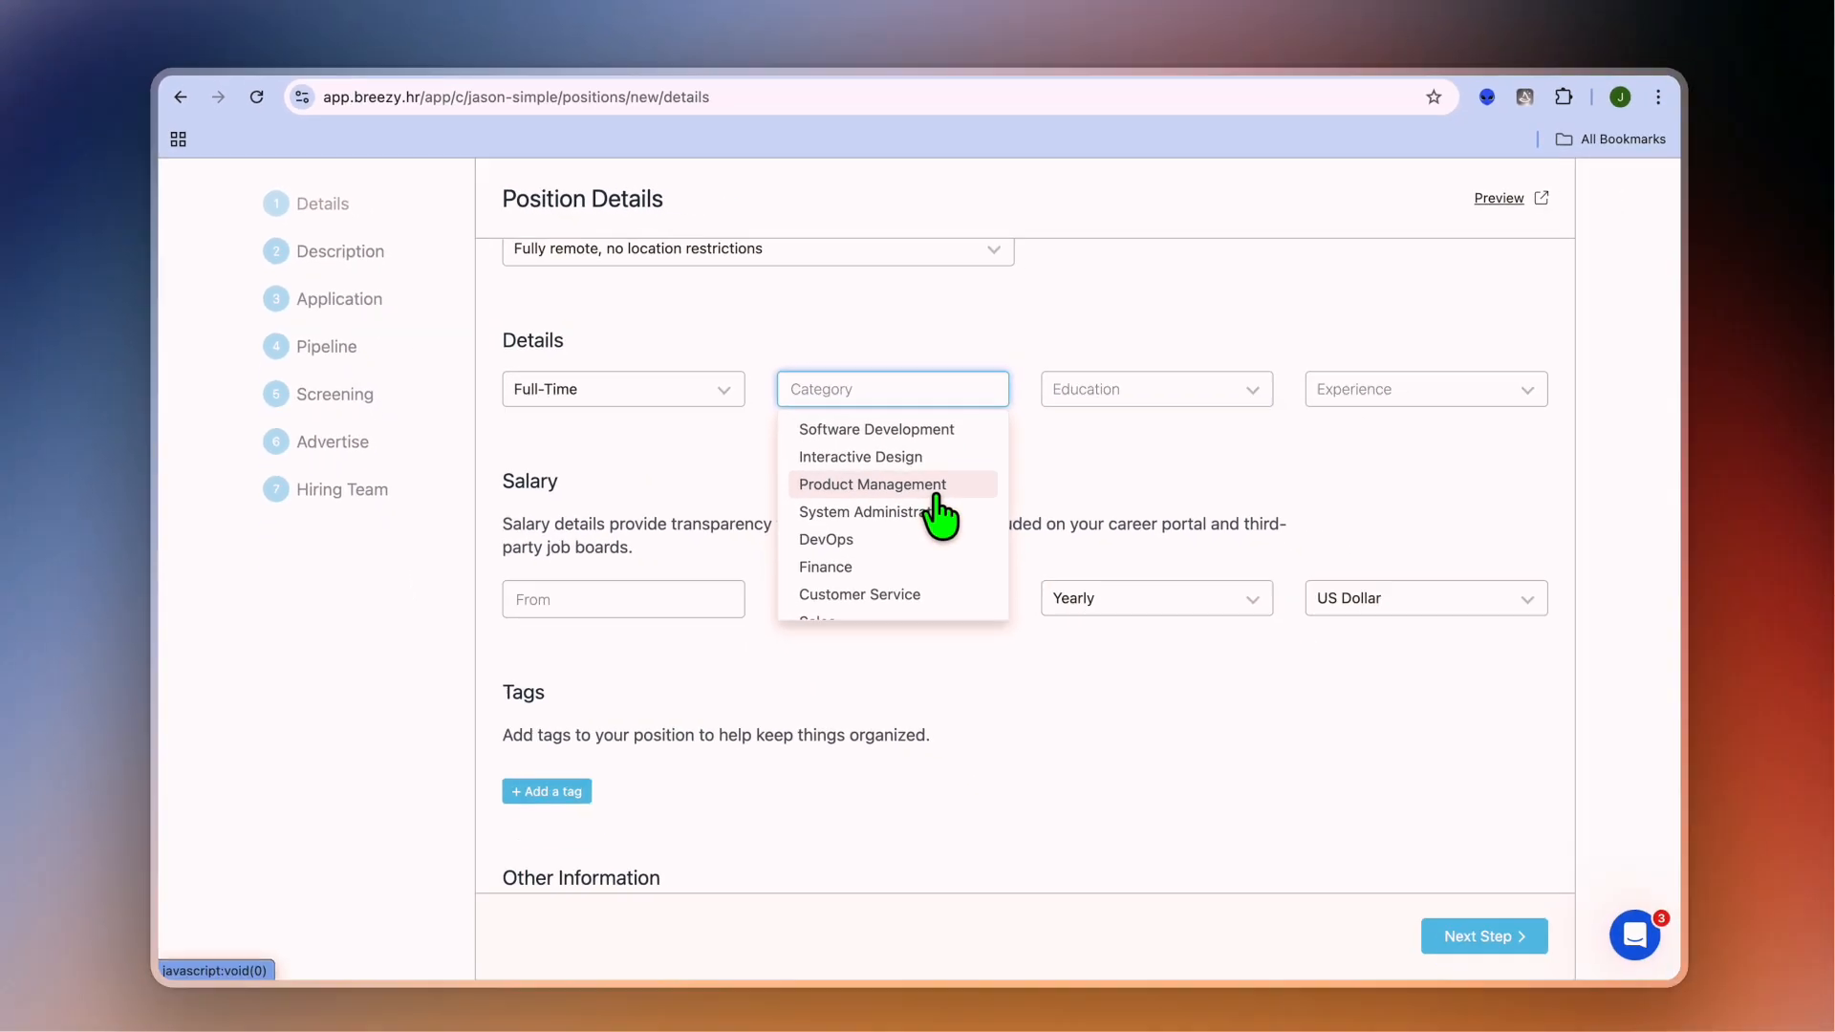
{"action": "scroll", "coordinate": [932, 516], "scroll_direction": "down", "scroll_amount": 3}
{"action": "scroll", "coordinate": [901, 511], "scroll_direction": "down", "scroll_amount": 5}
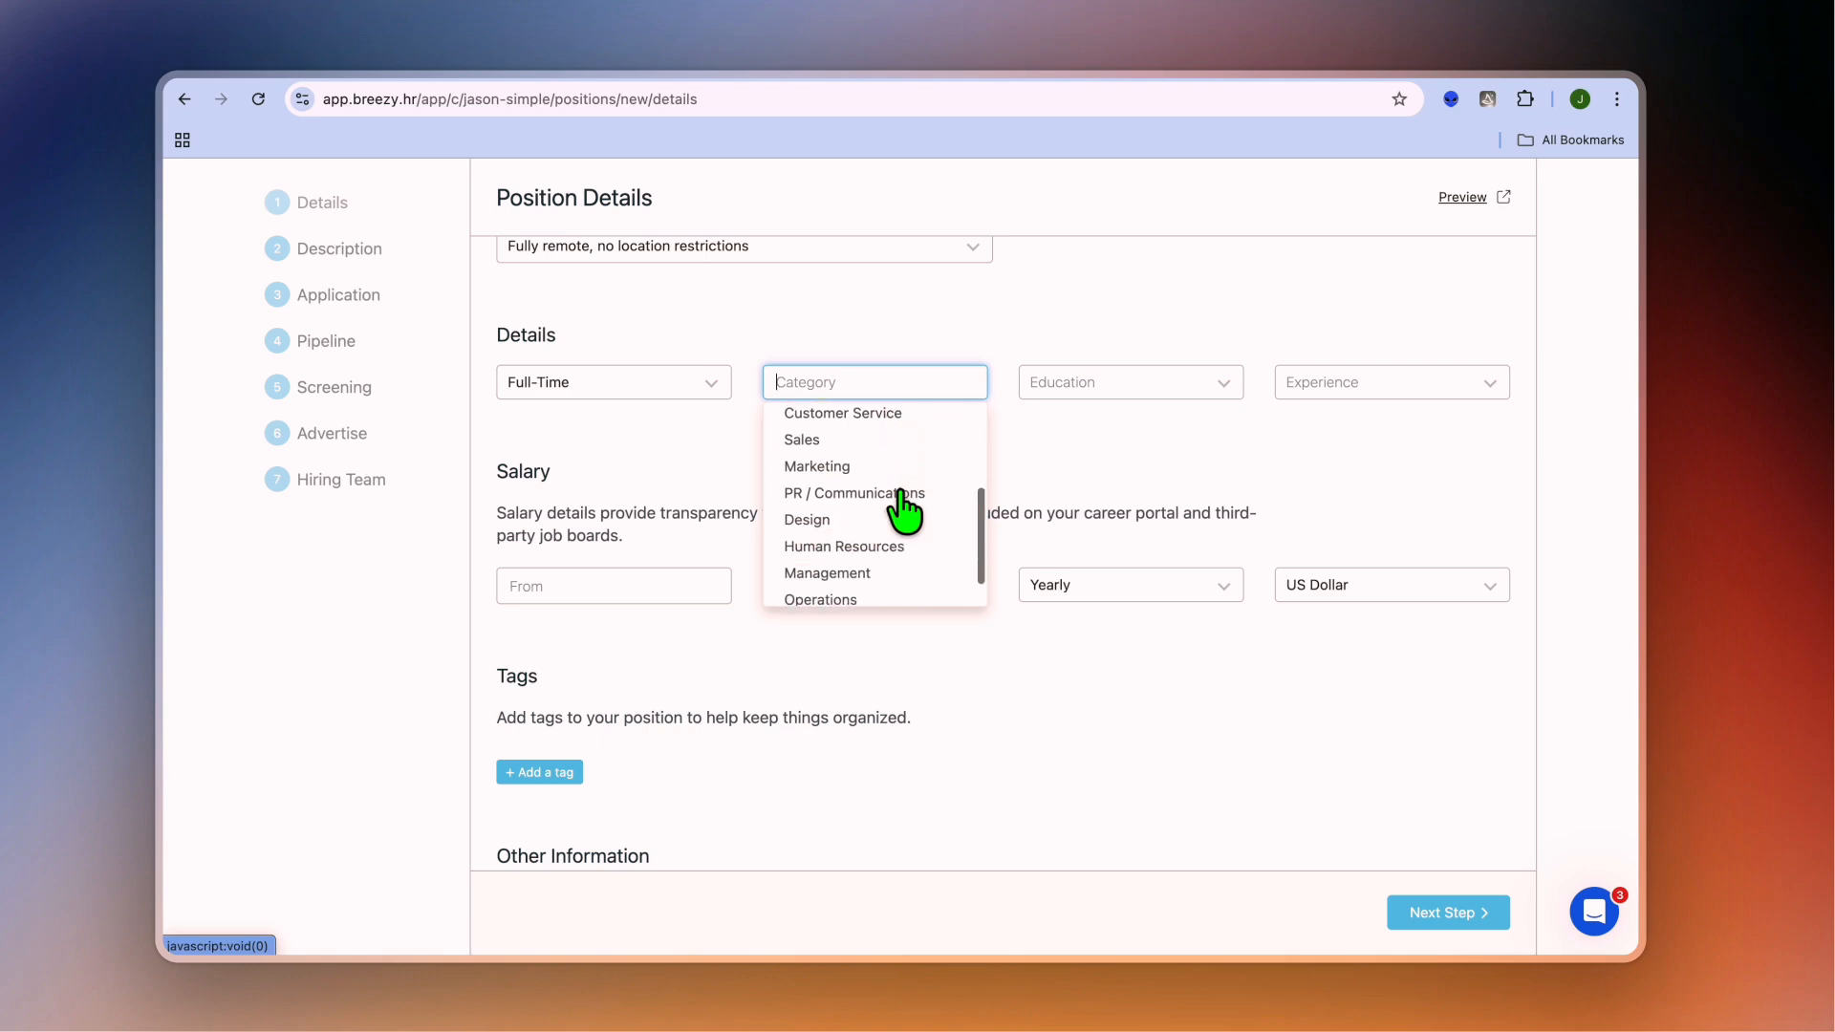
{"action": "scroll", "coordinate": [901, 511], "scroll_direction": "up", "scroll_amount": 6}
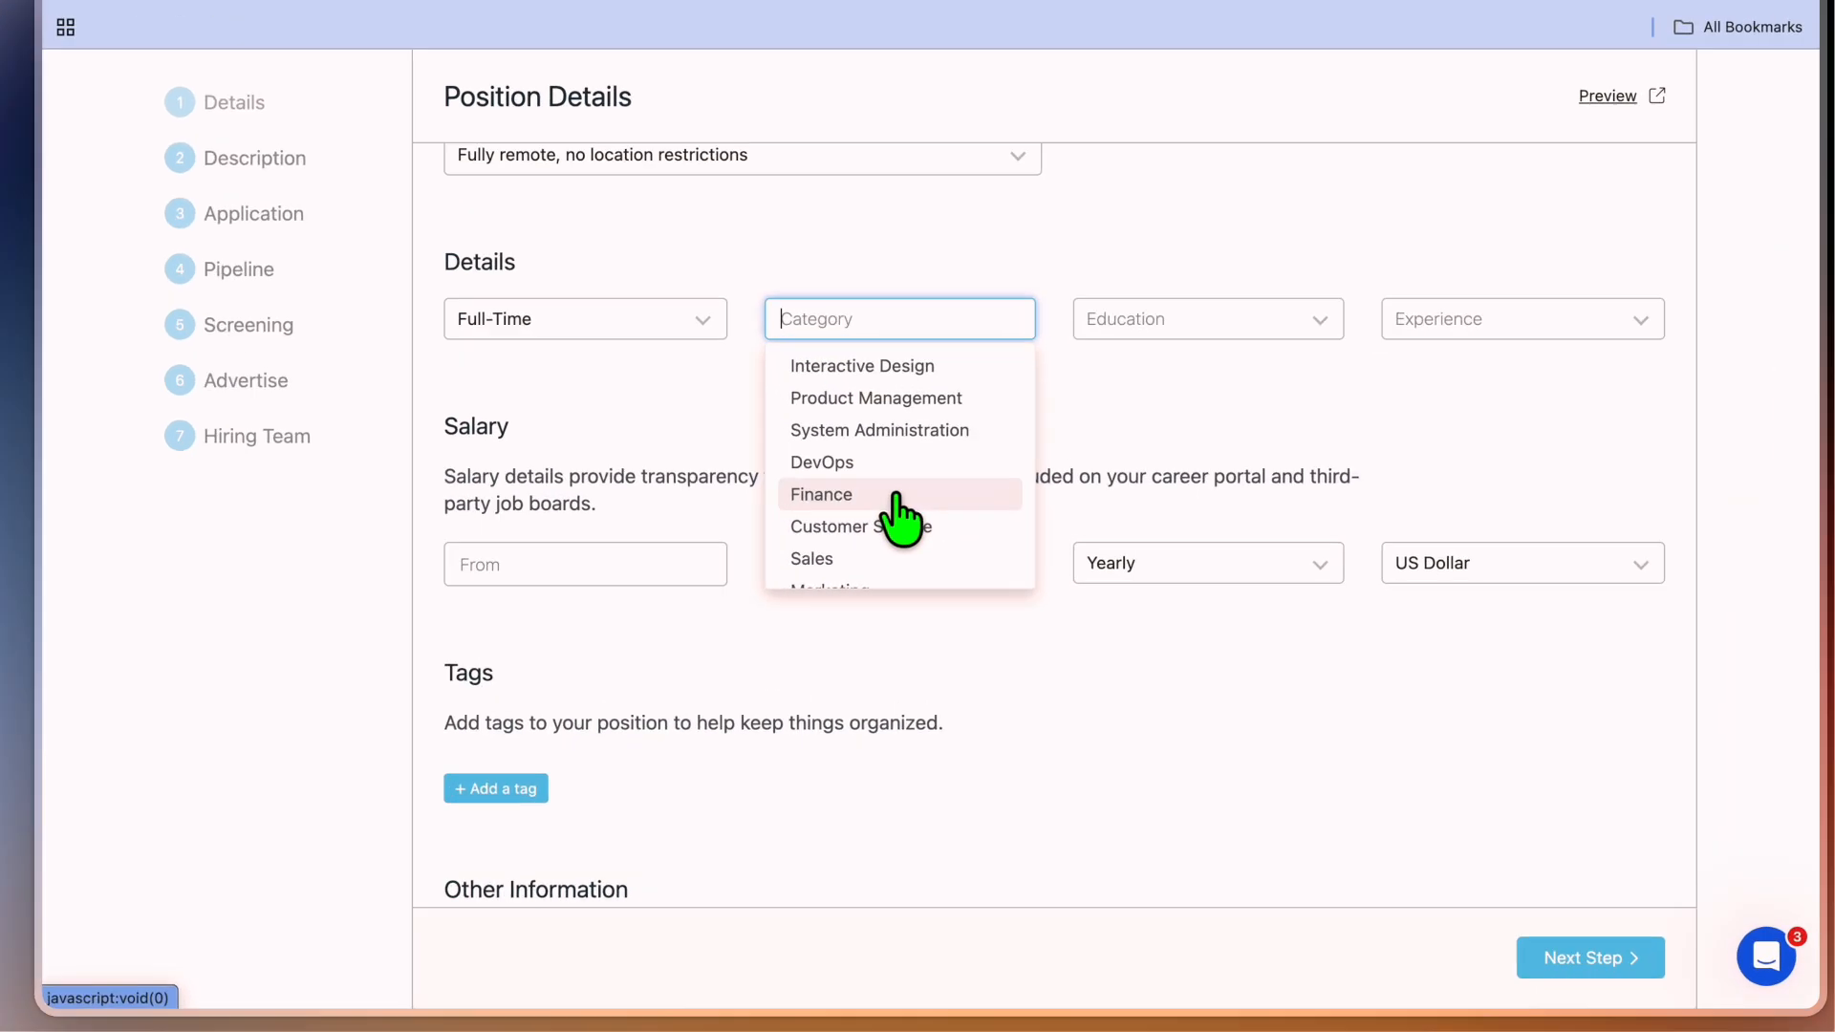
{"action": "left_click", "coordinate": [871, 532]}
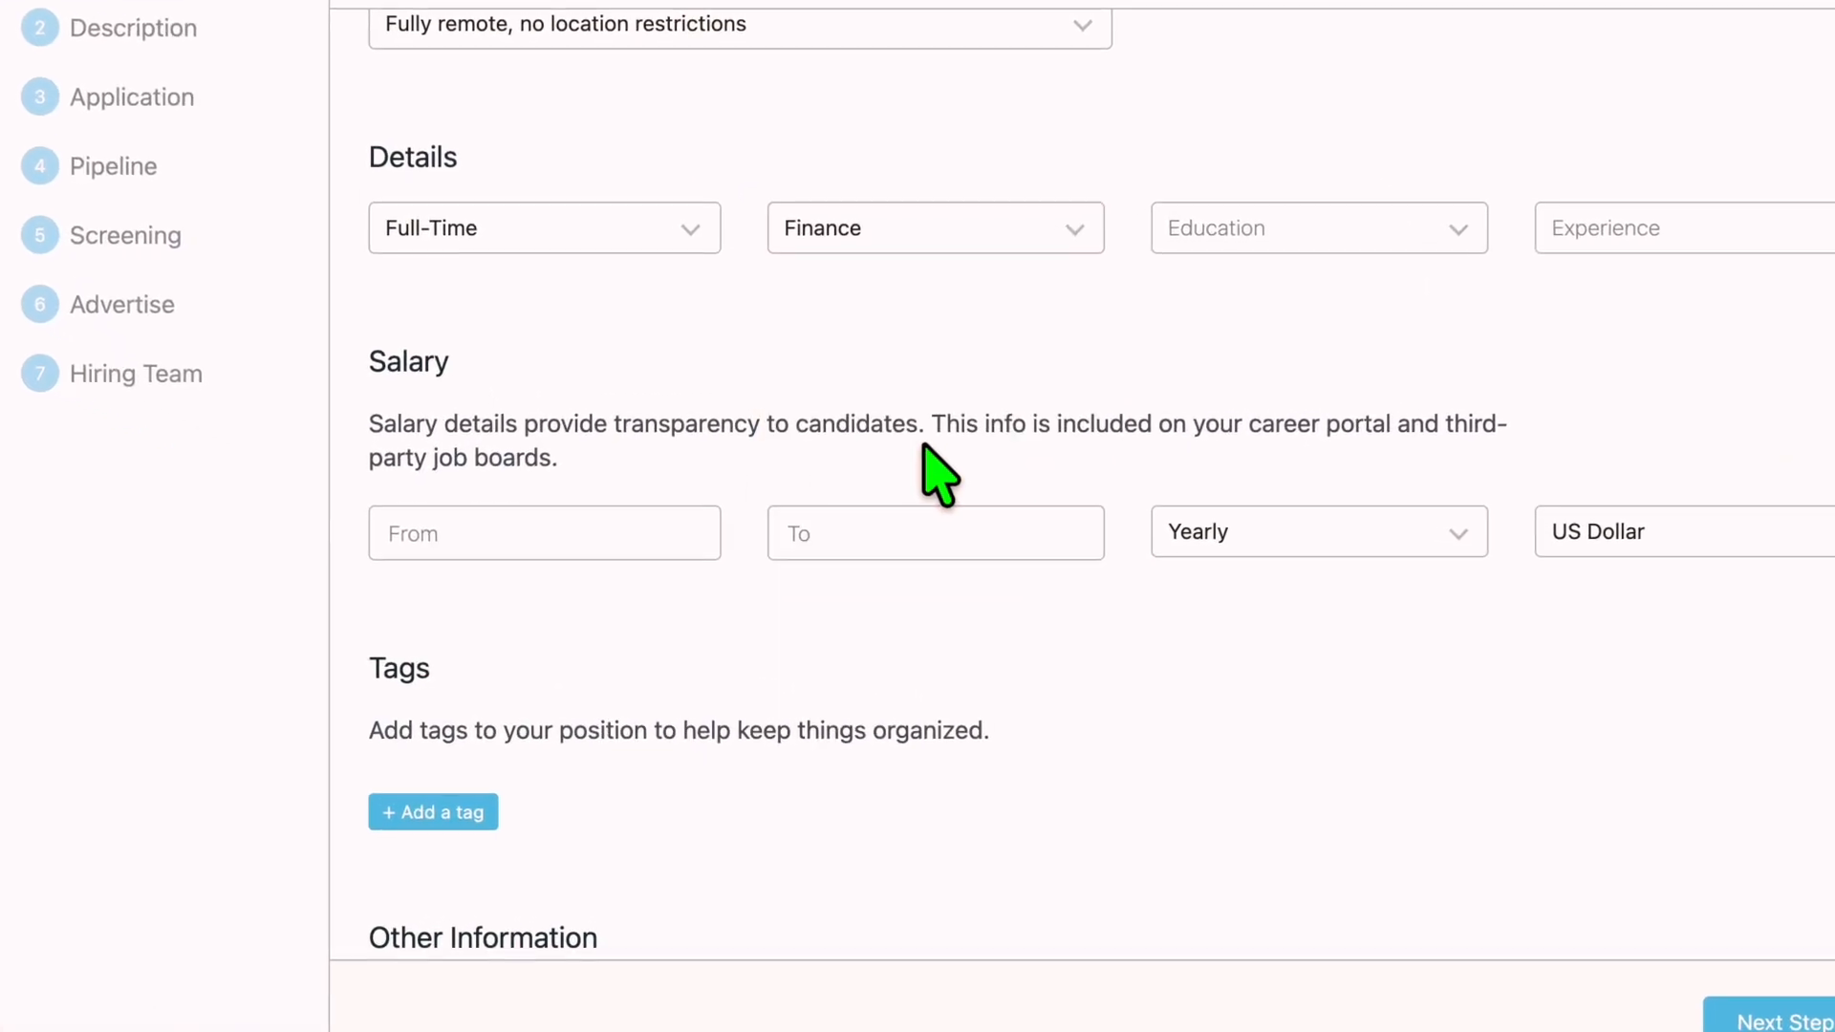
- Set the required education to Associate's Degree and the experience level to Associate
{"action": "left_click", "coordinate": [1362, 235]}
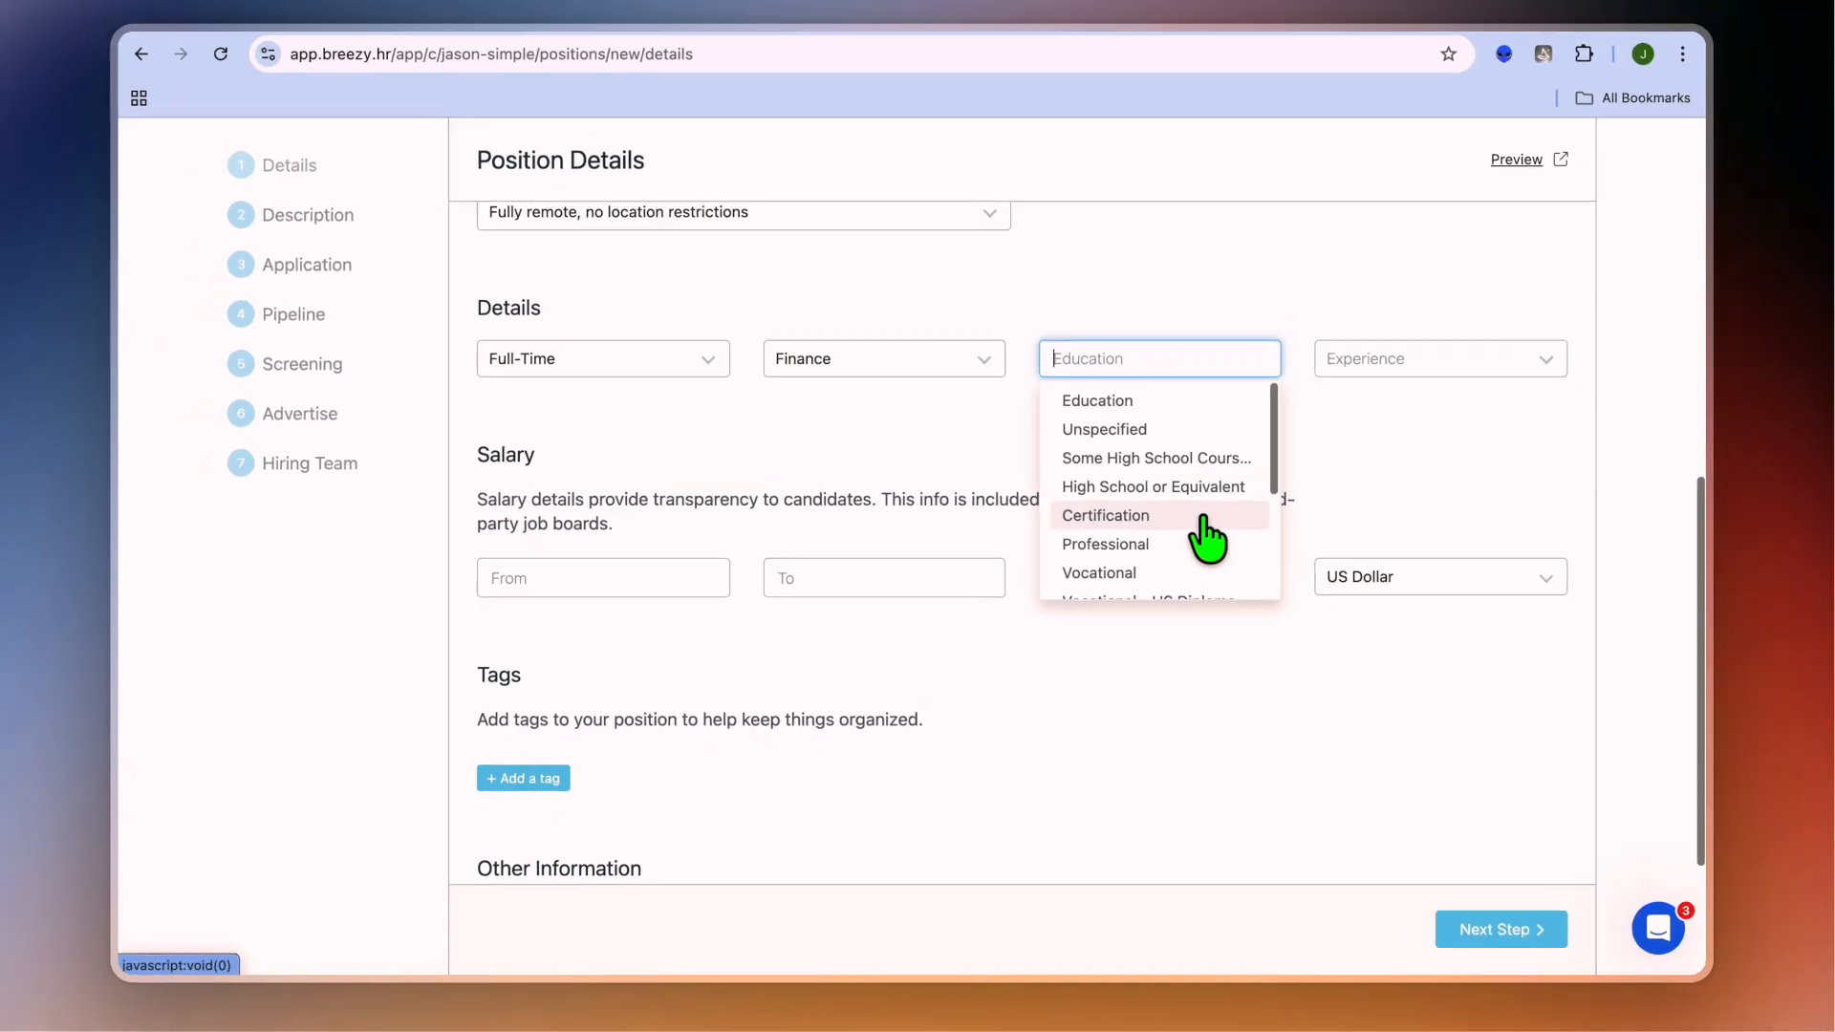
{"action": "scroll", "coordinate": [1389, 479], "scroll_direction": "down", "scroll_amount": 2}
{"action": "scroll", "coordinate": [1178, 547], "scroll_direction": "down", "scroll_amount": 4}
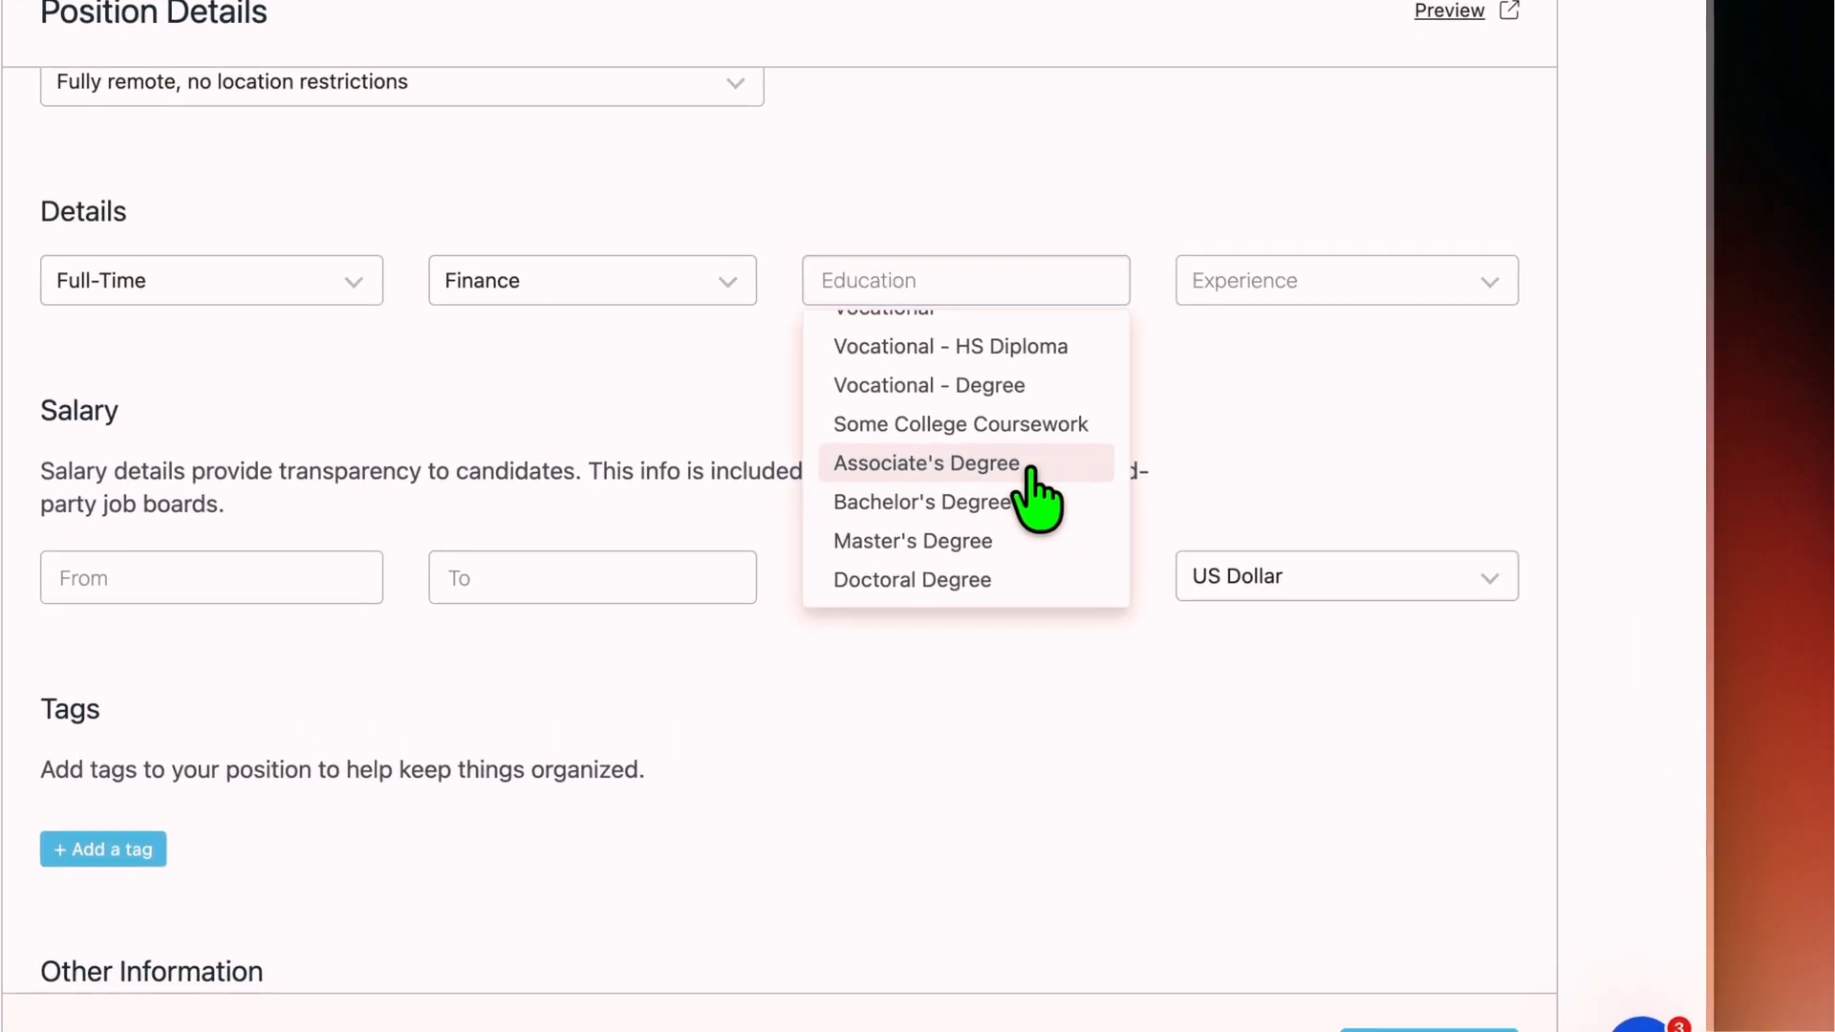
{"action": "left_click", "coordinate": [1156, 508]}
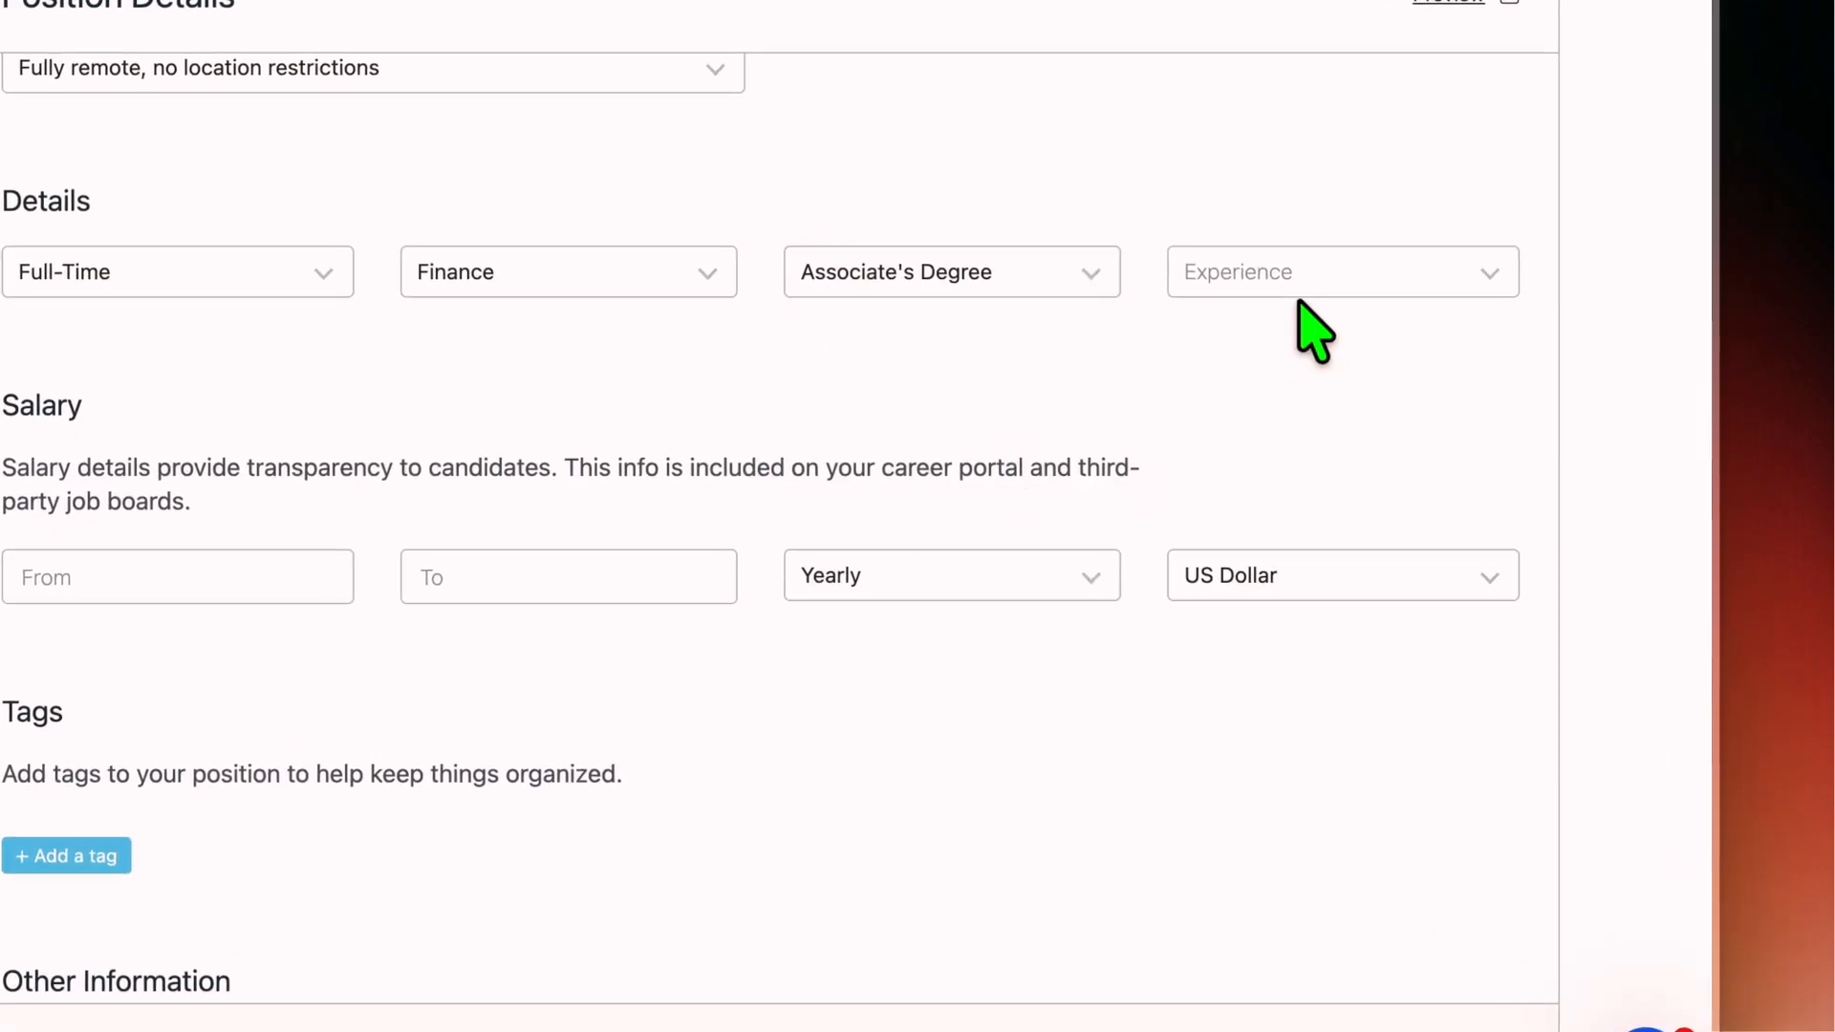
{"action": "left_click", "coordinate": [1312, 272]}
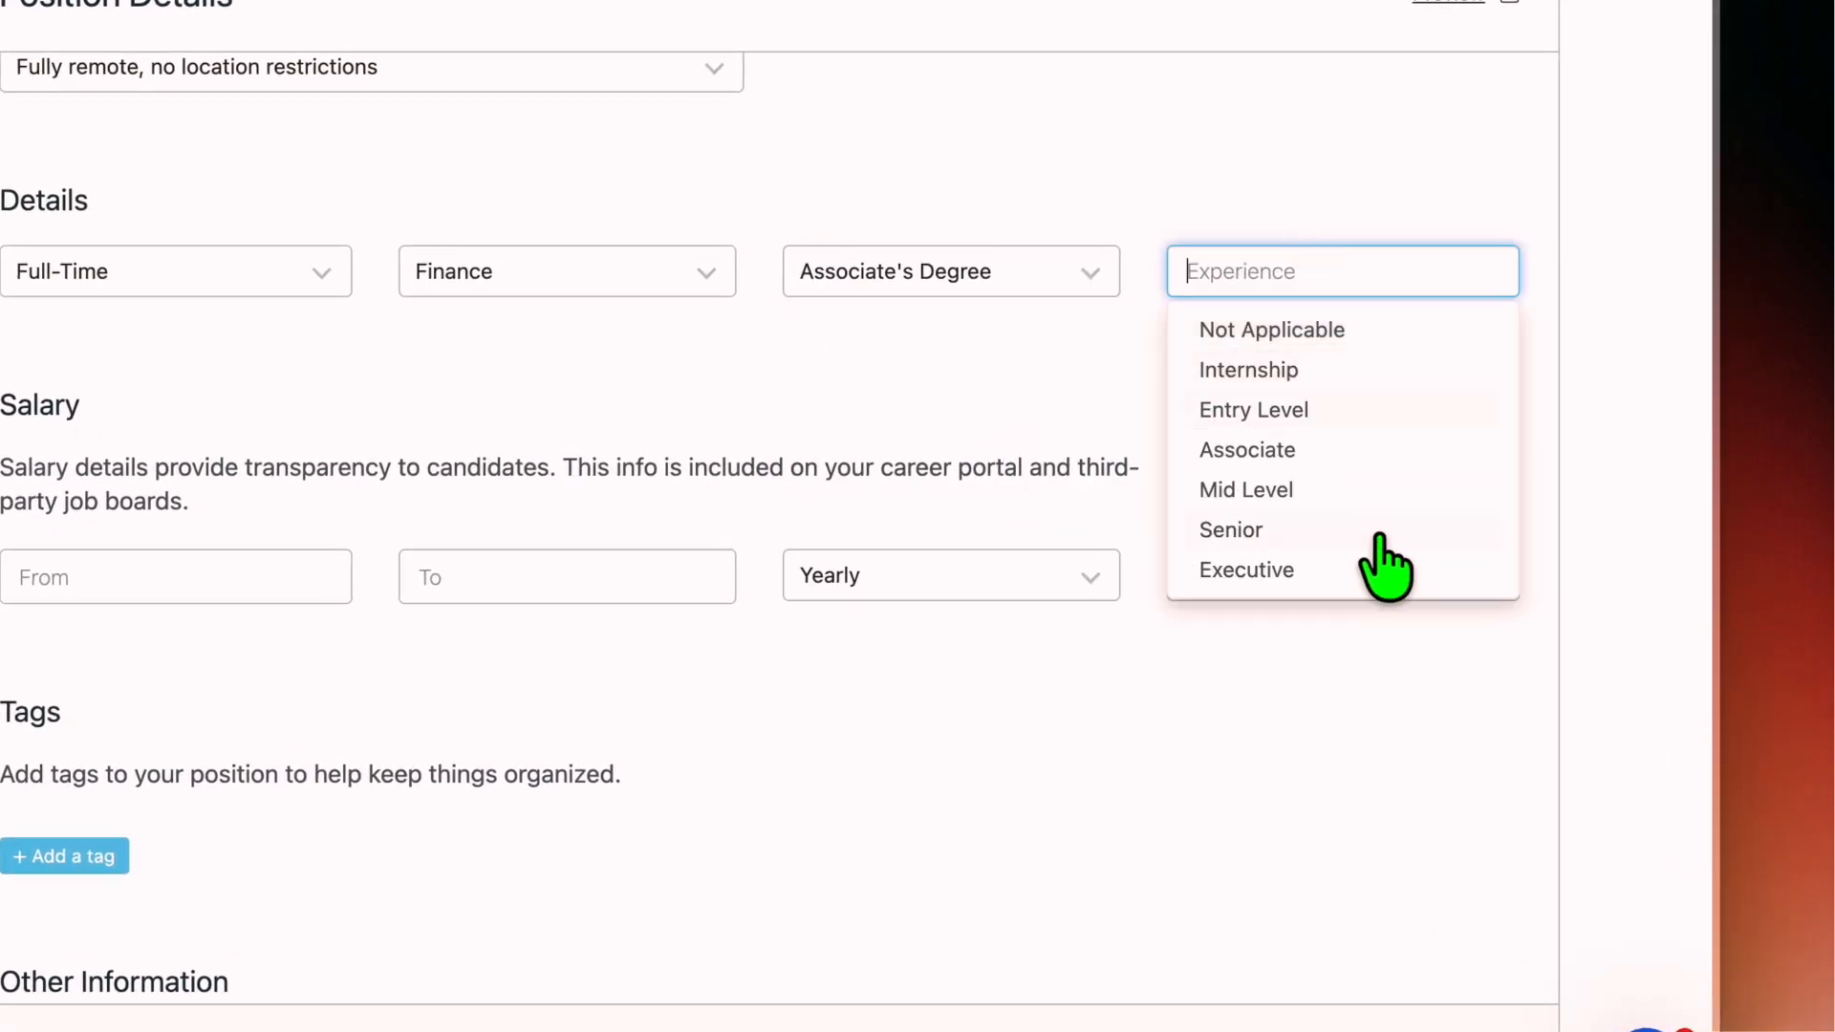
{"action": "left_click", "coordinate": [1373, 450]}
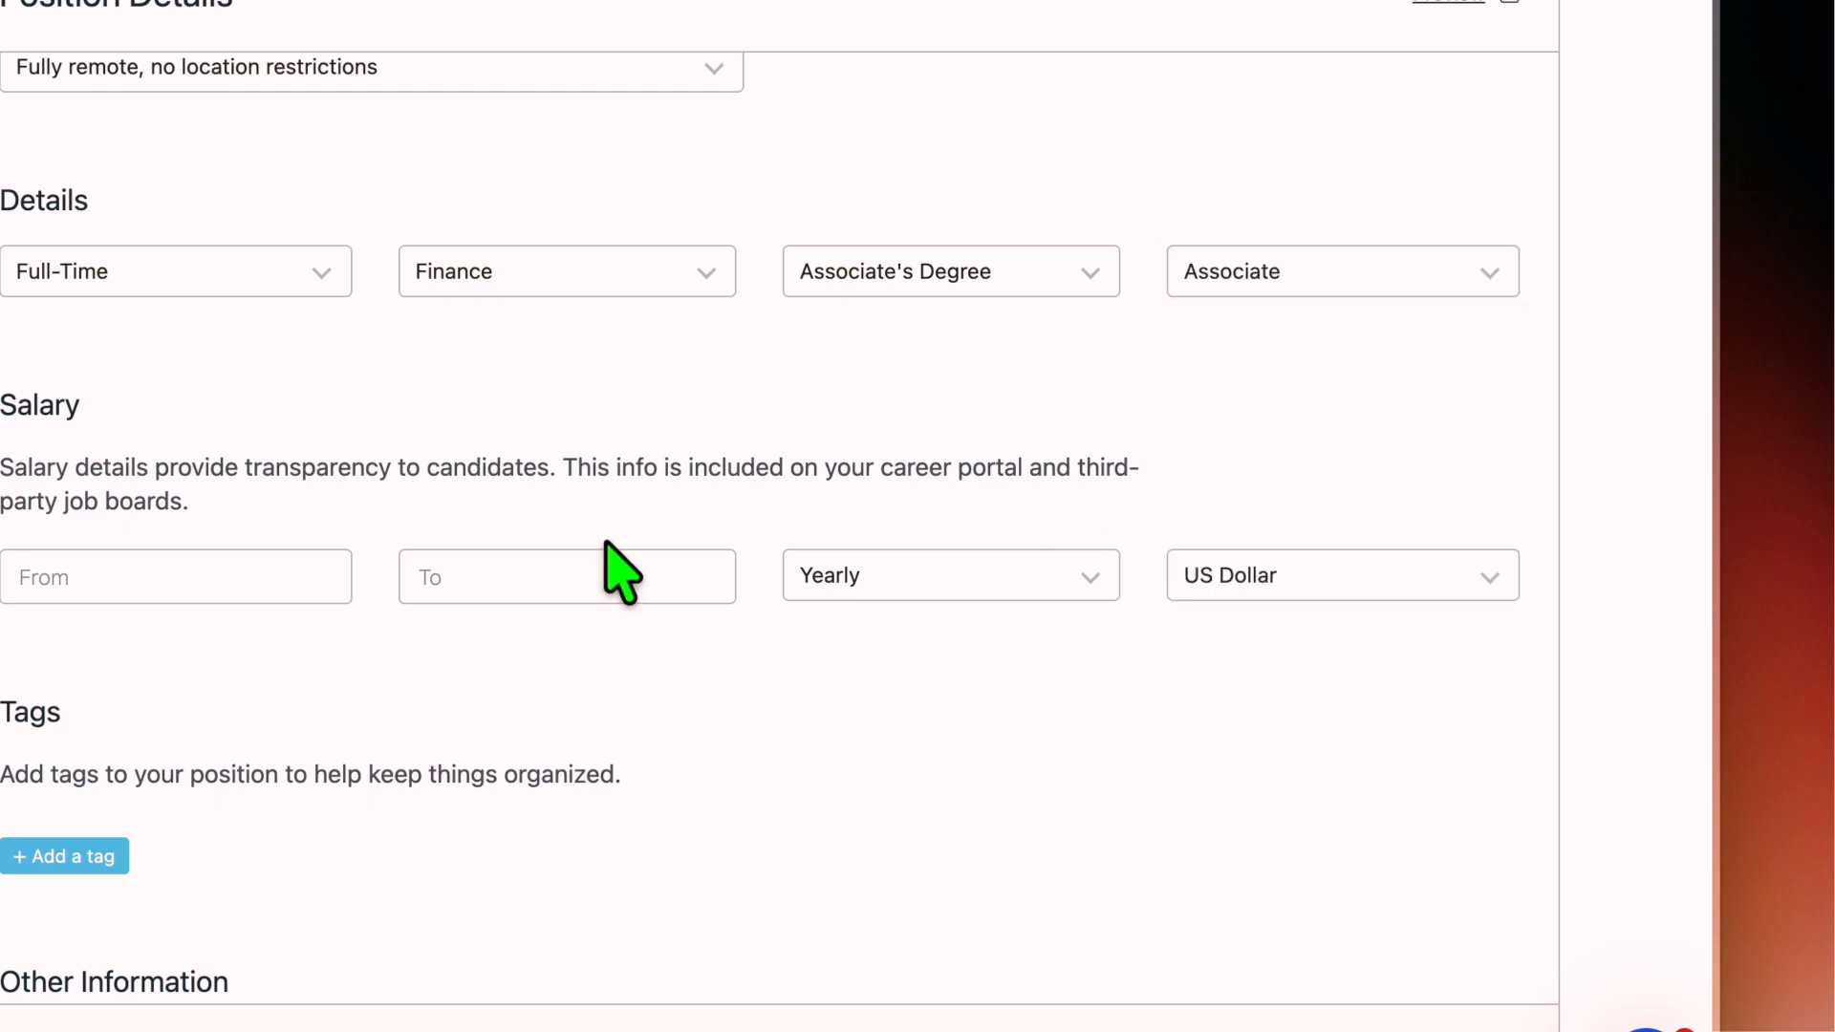
- Set the yearly salary range from 100000 to 70000 and continue to the position description
{"action": "scroll", "coordinate": [391, 440], "scroll_direction": "down", "scroll_amount": 3}
{"action": "left_click", "coordinate": [145, 290]}
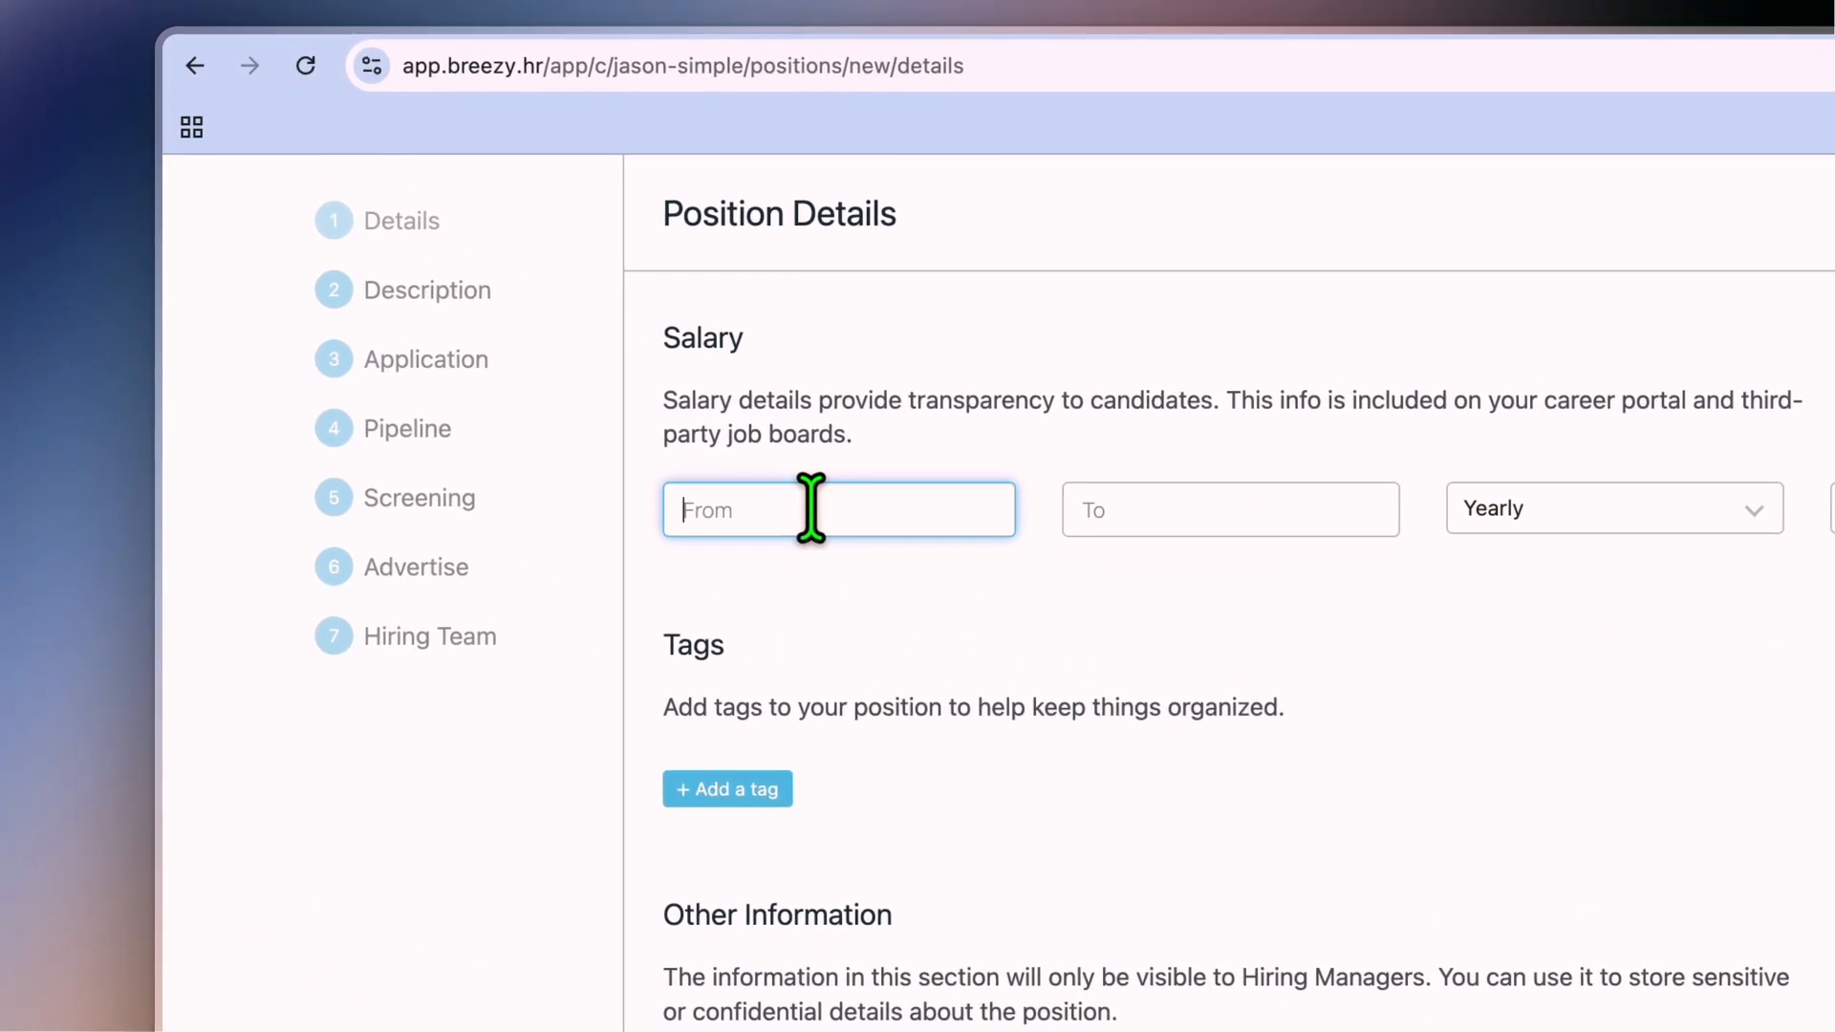
{"action": "type", "text": "100000"}
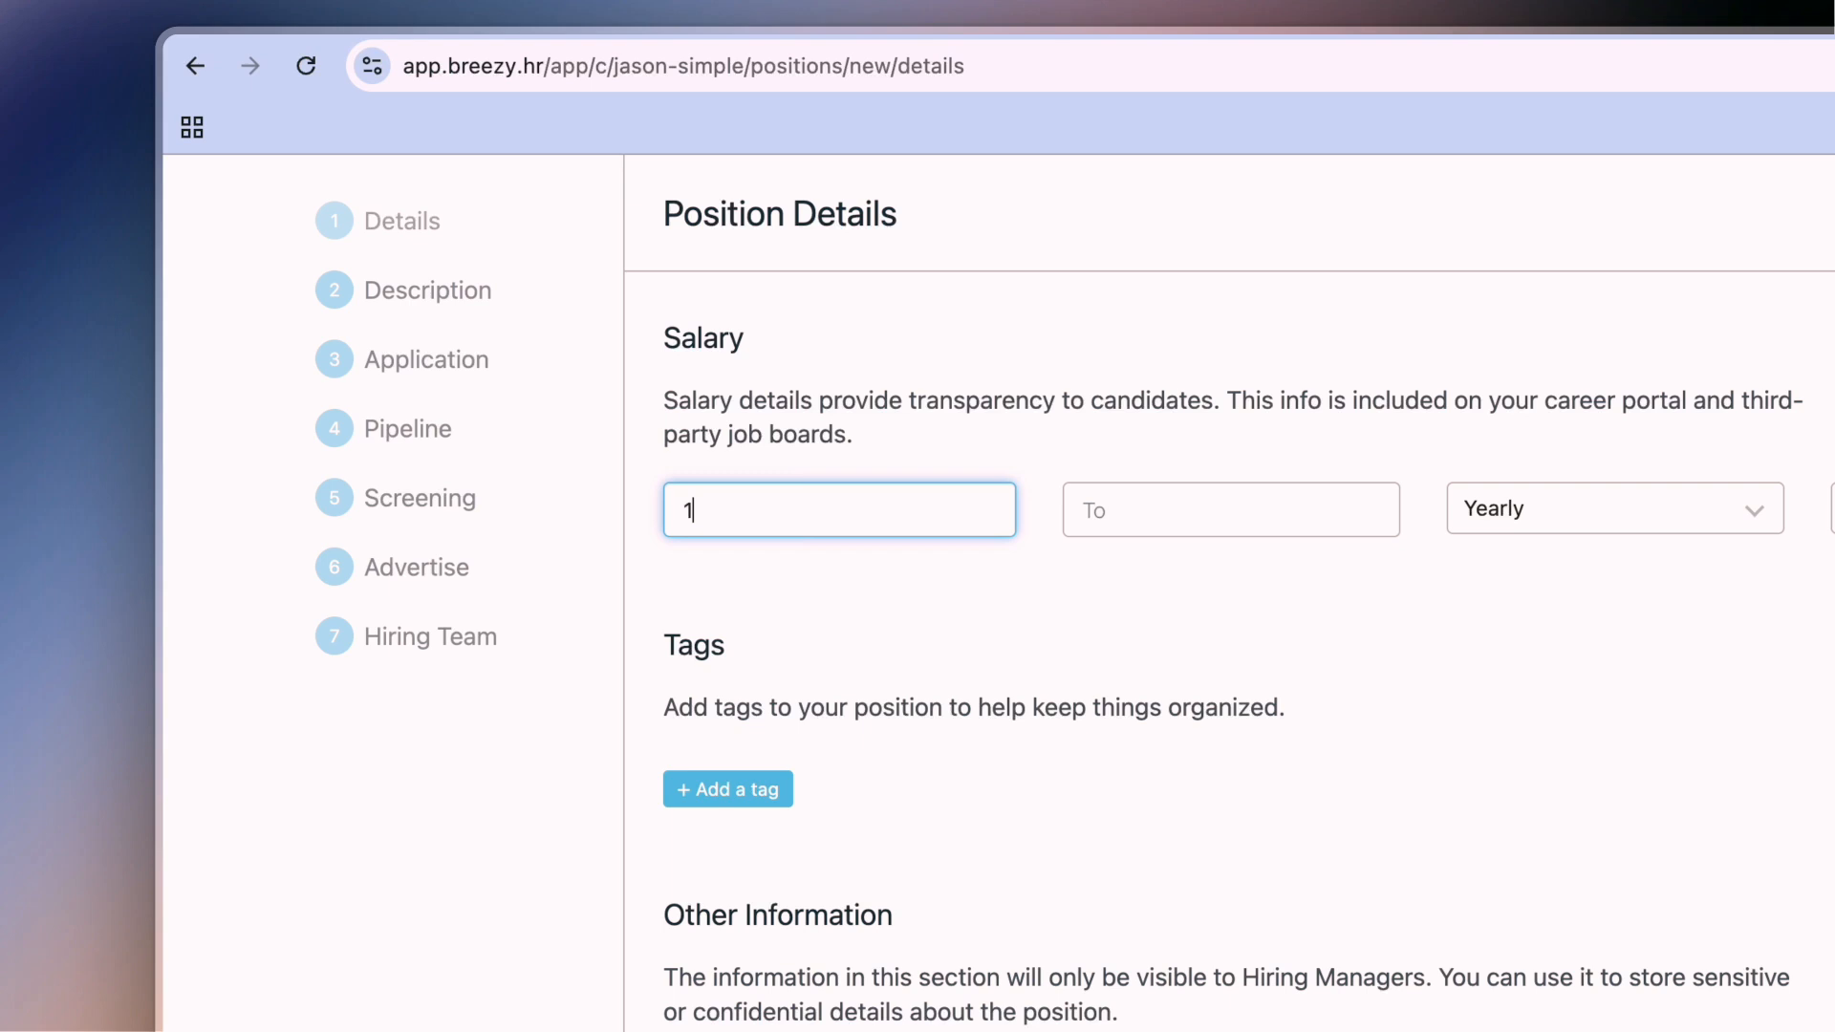
{"action": "left_click", "coordinate": [1128, 511]}
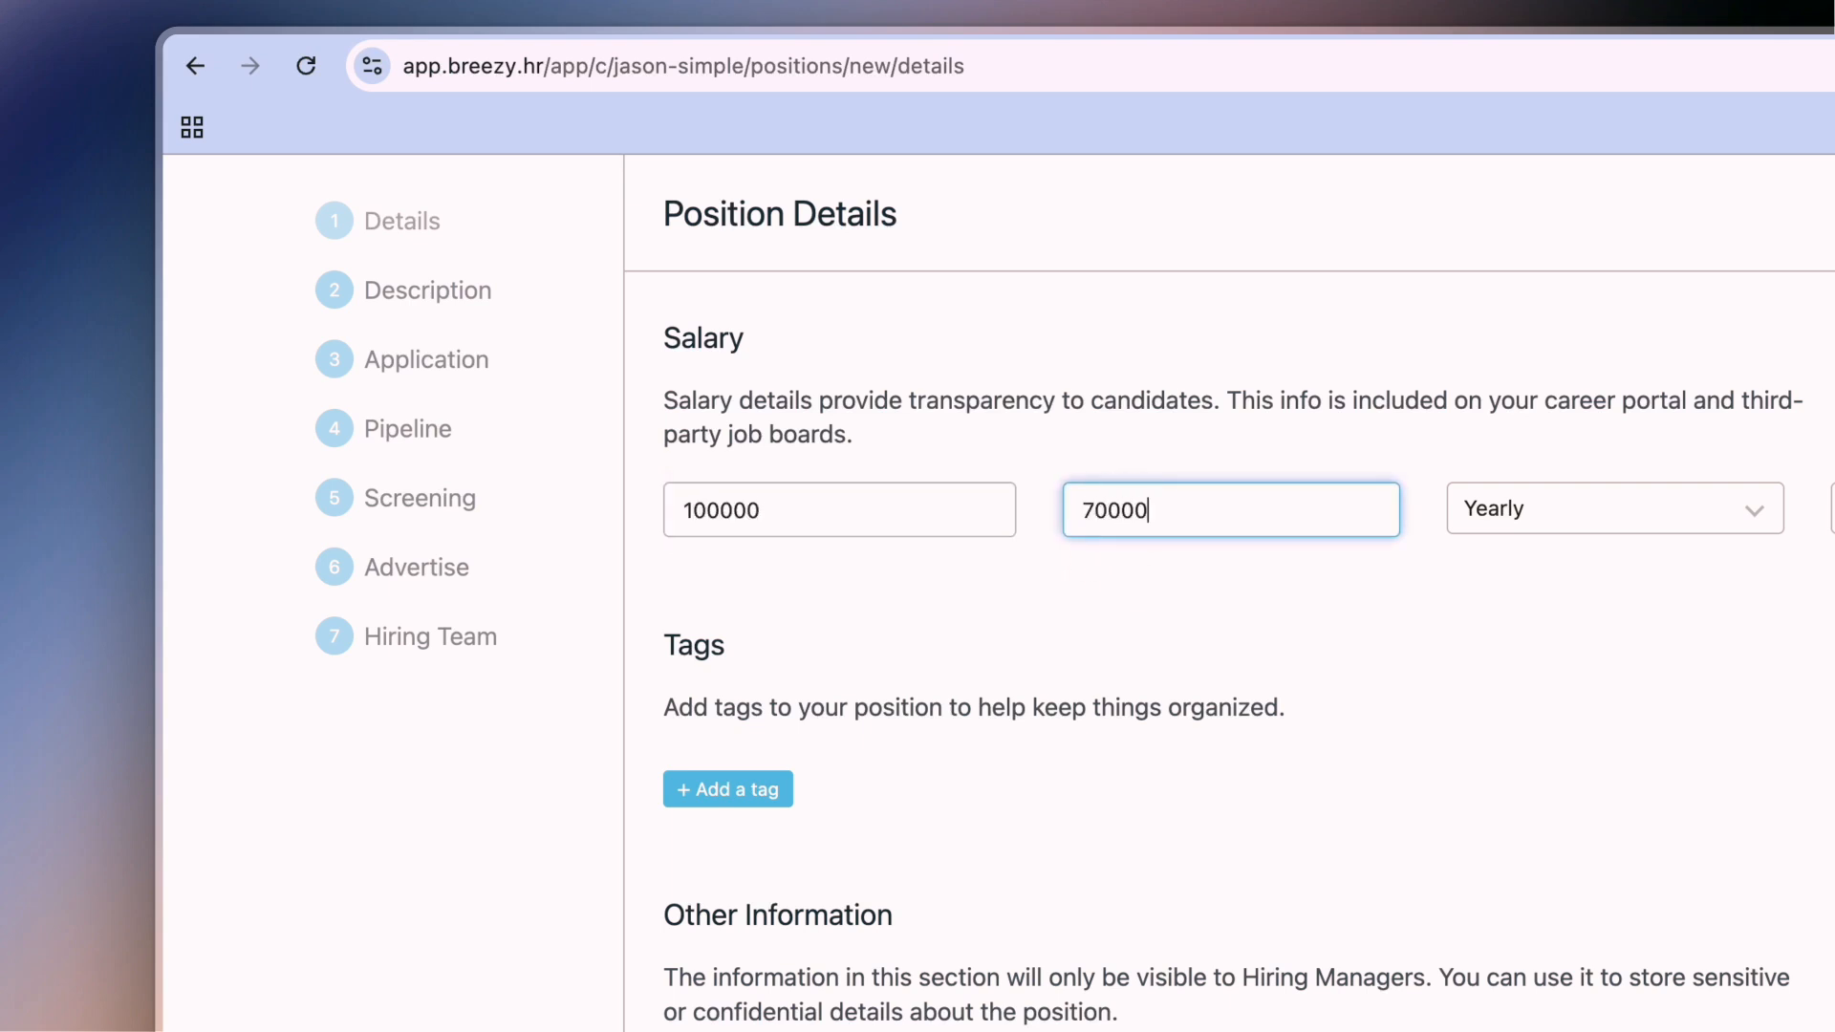
{"action": "left_click", "coordinate": [1667, 509]}
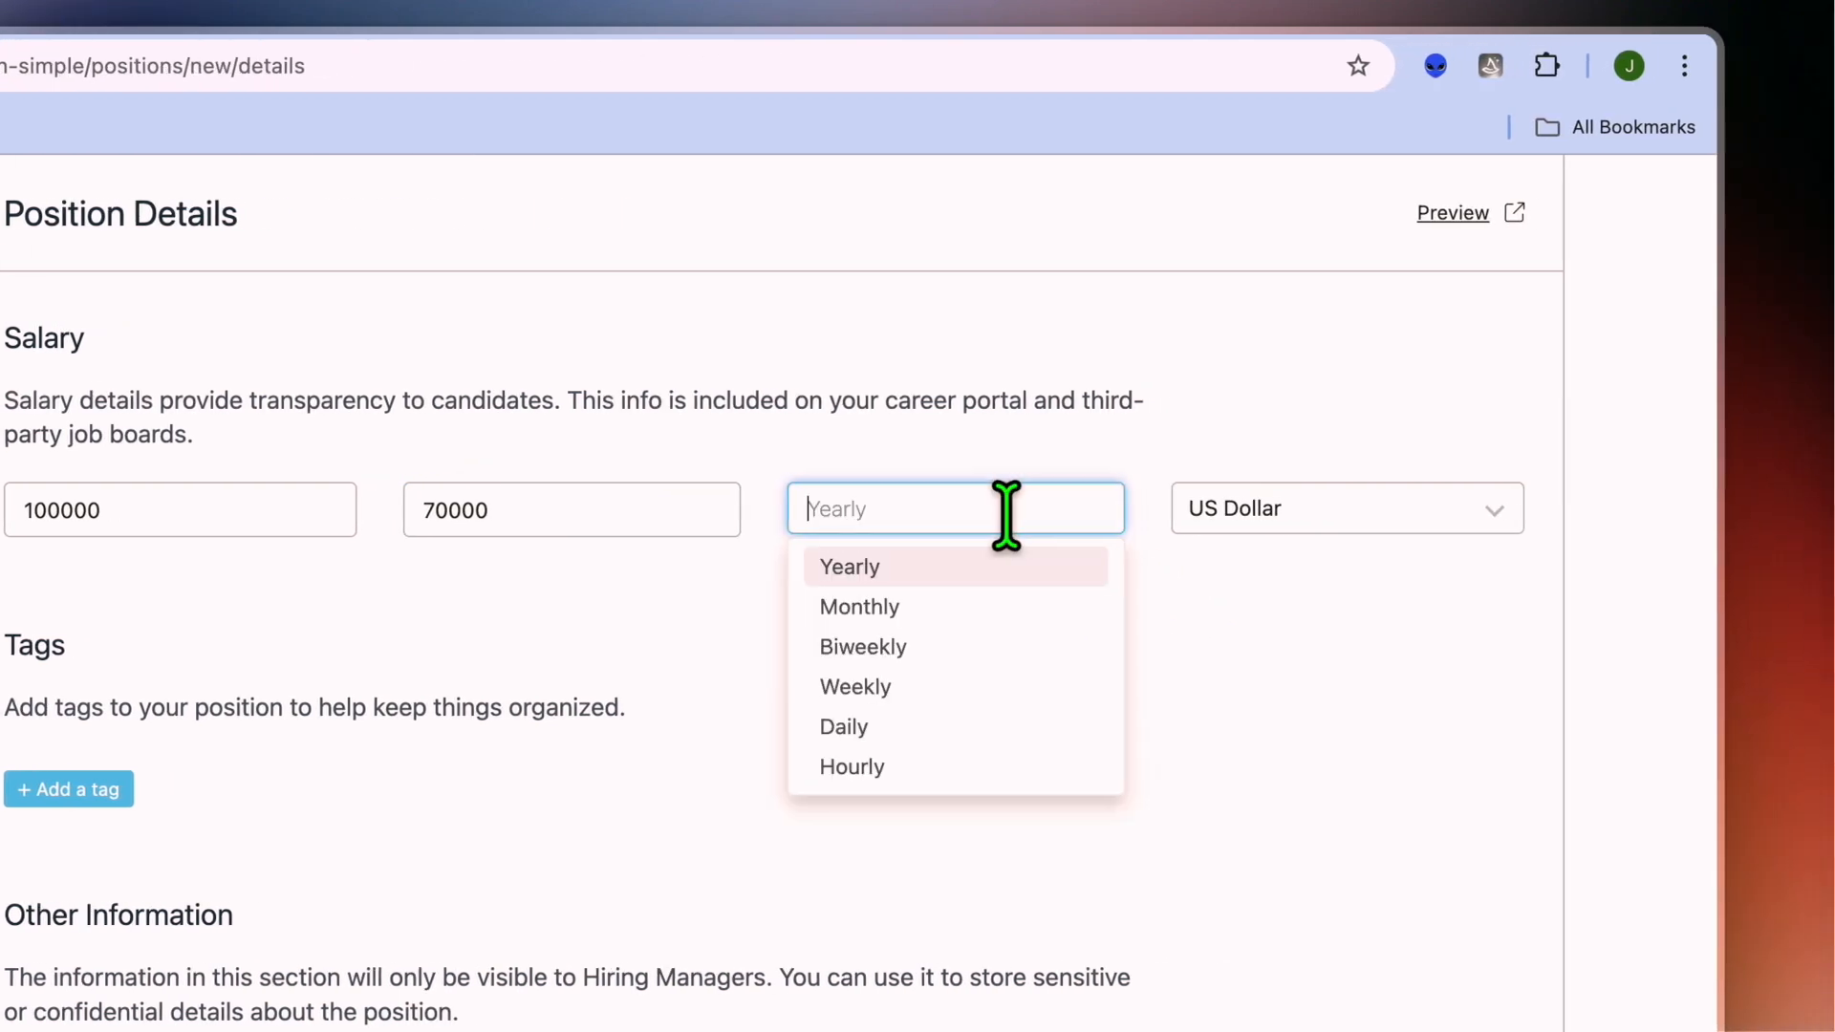
{"action": "left_click", "coordinate": [1257, 684]}
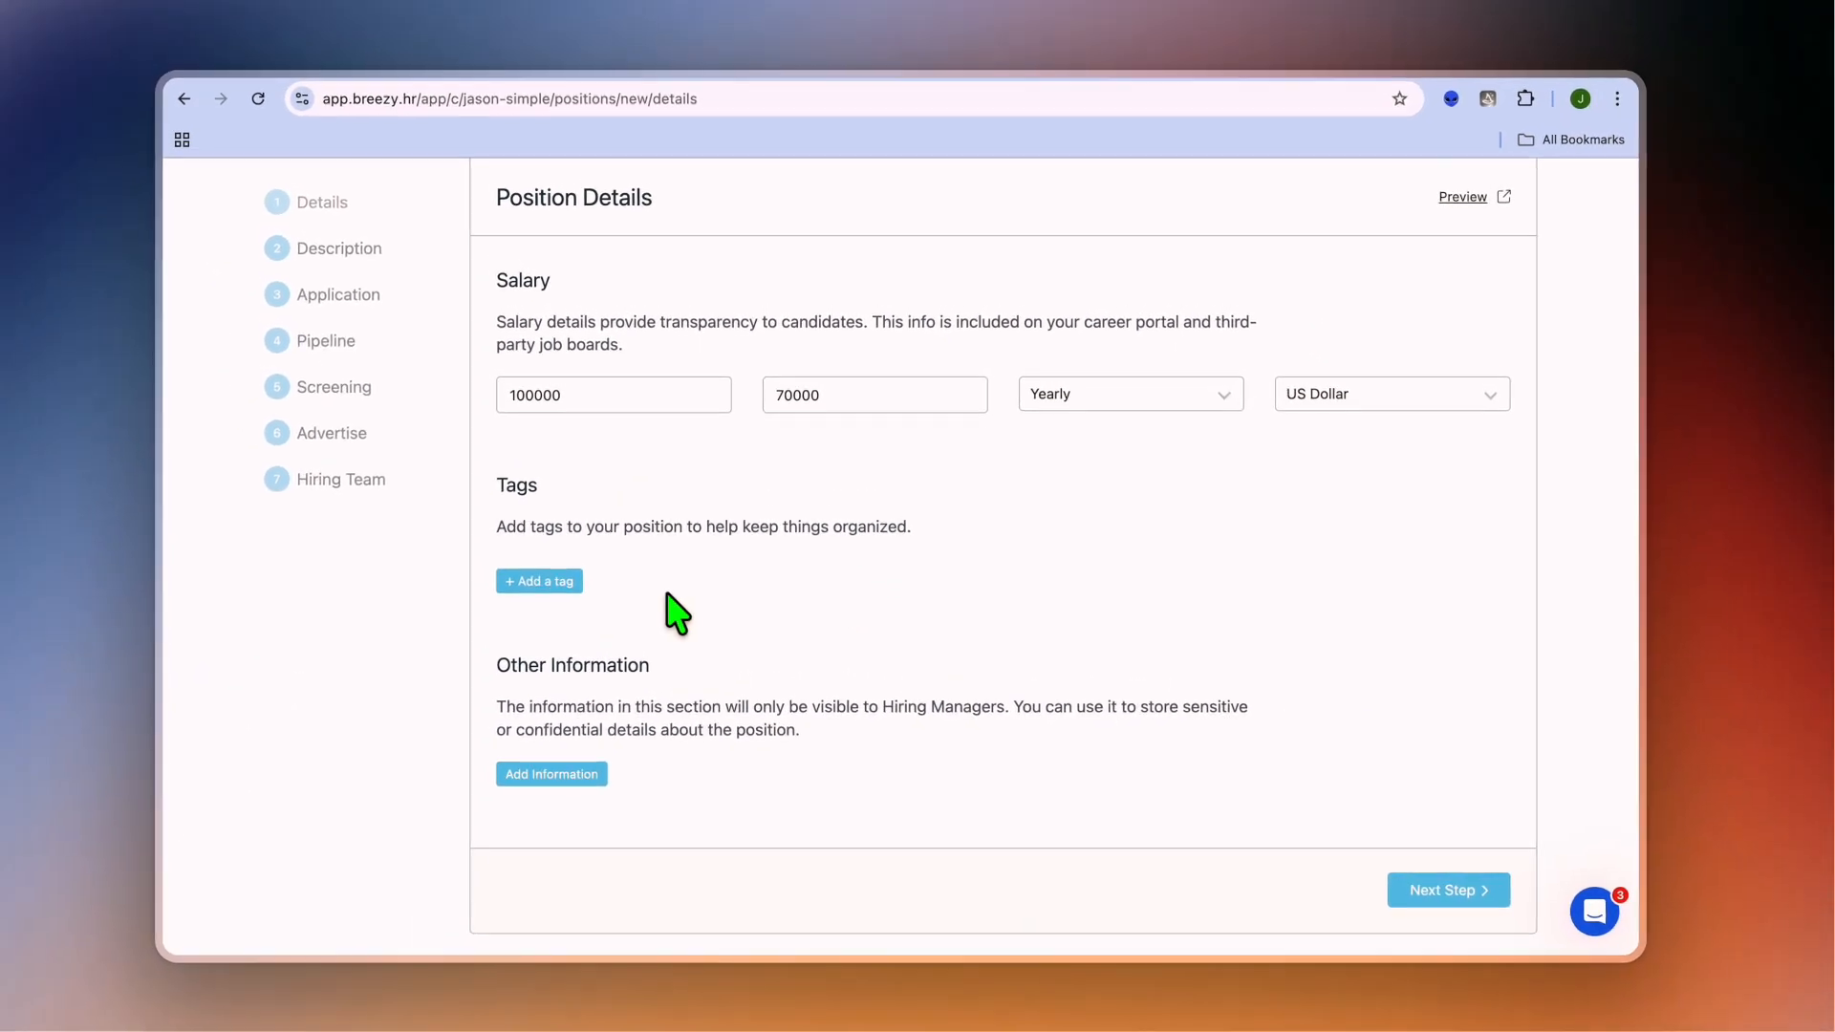
{"action": "left_click", "coordinate": [572, 583]}
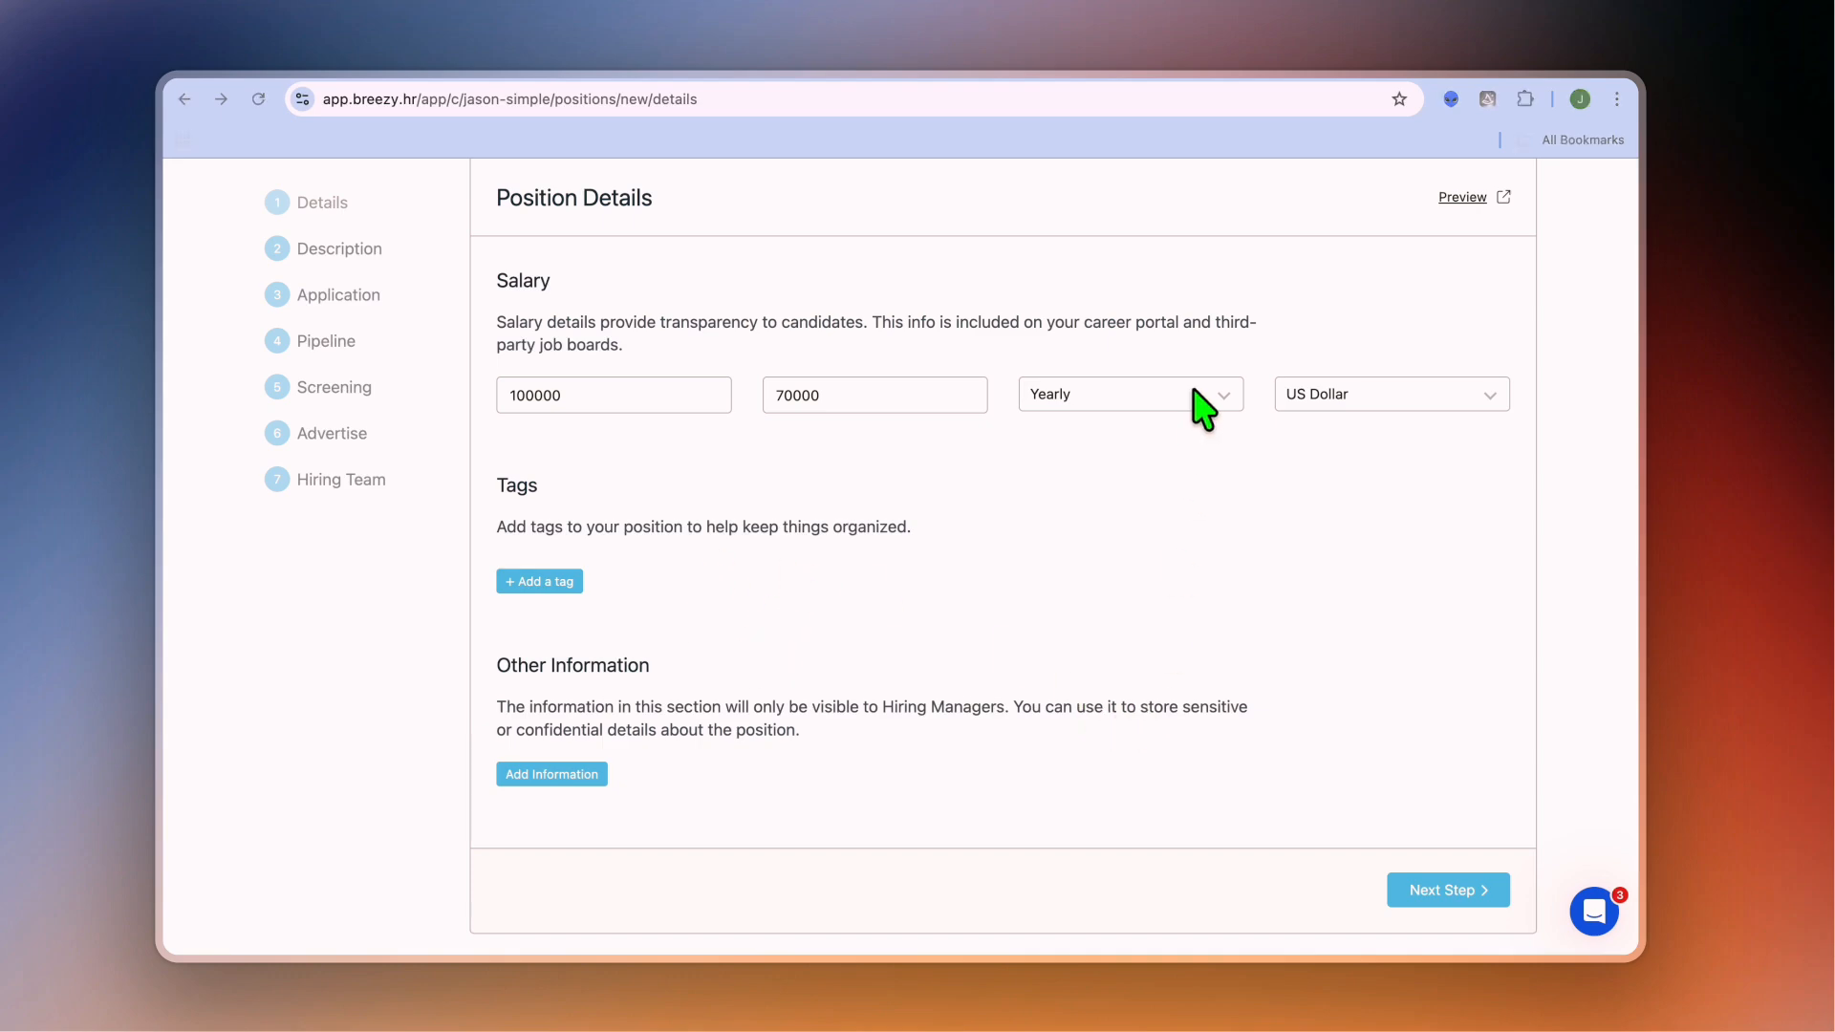
{"action": "left_click", "coordinate": [1462, 889]}
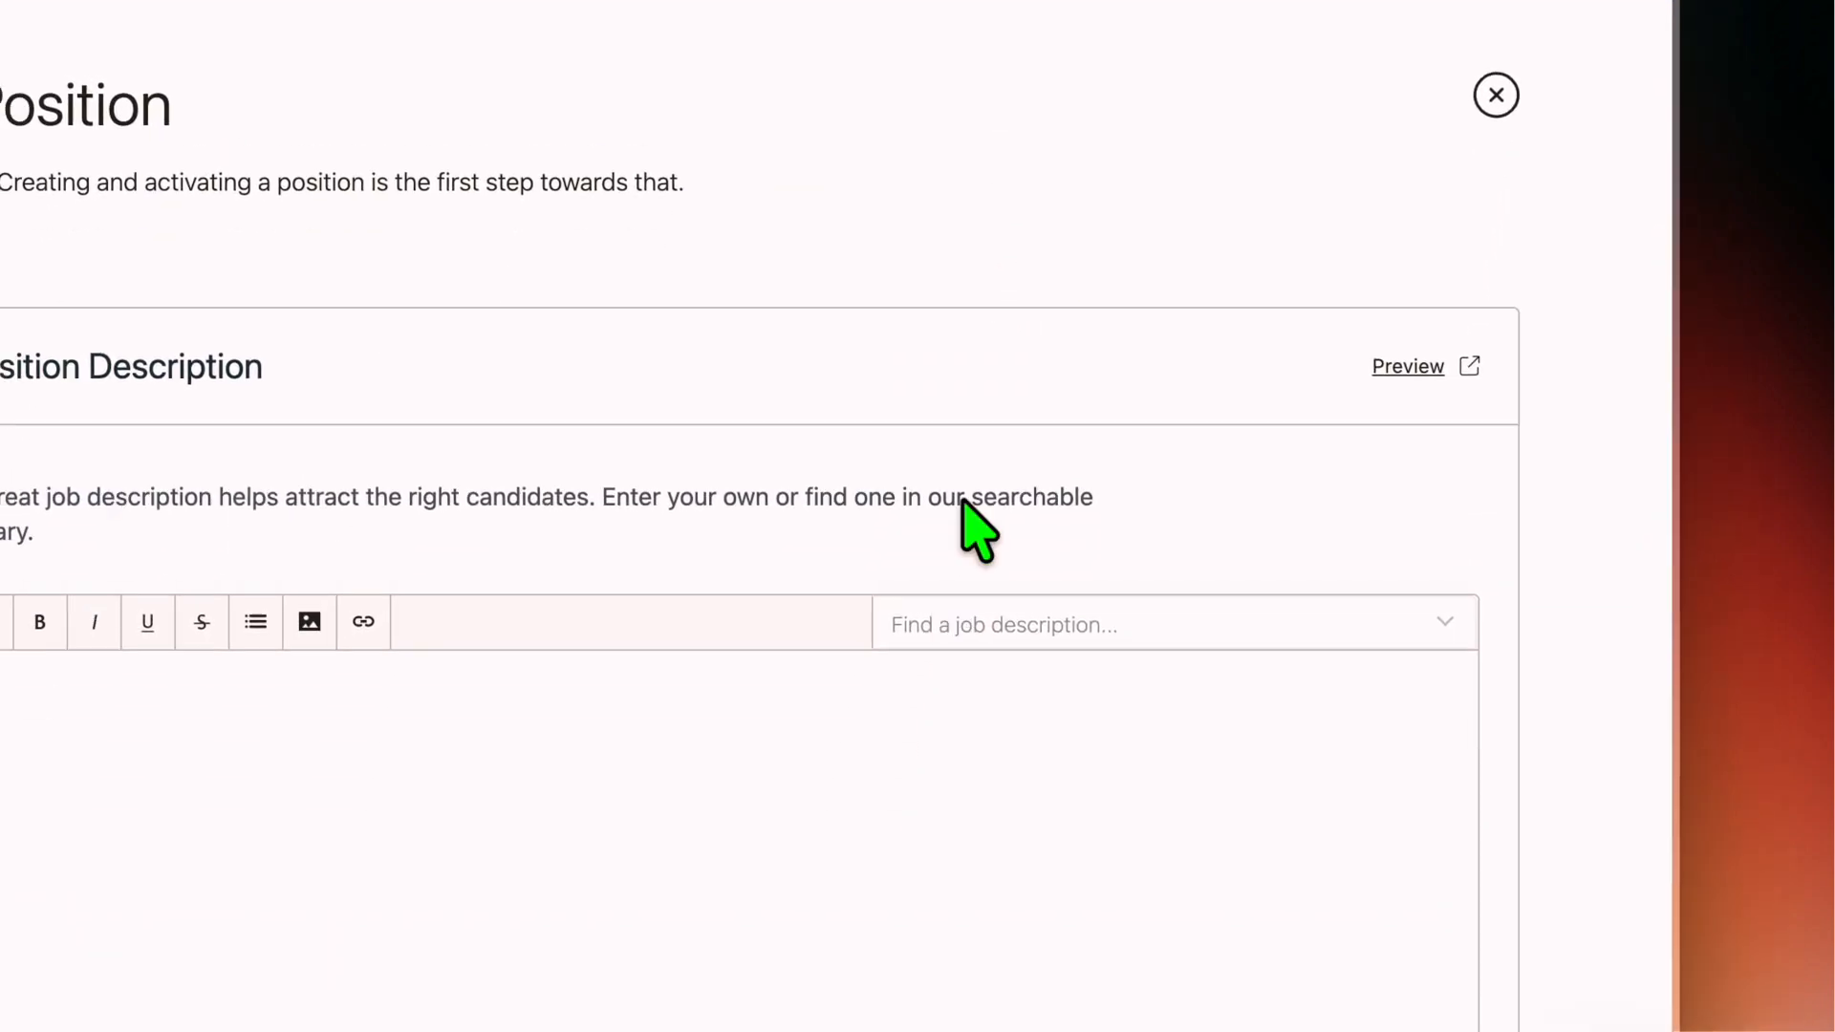
- Fill the position description with the Accountant template from the job description library
{"action": "scroll", "coordinate": [516, 638], "scroll_direction": "down", "scroll_amount": 2}
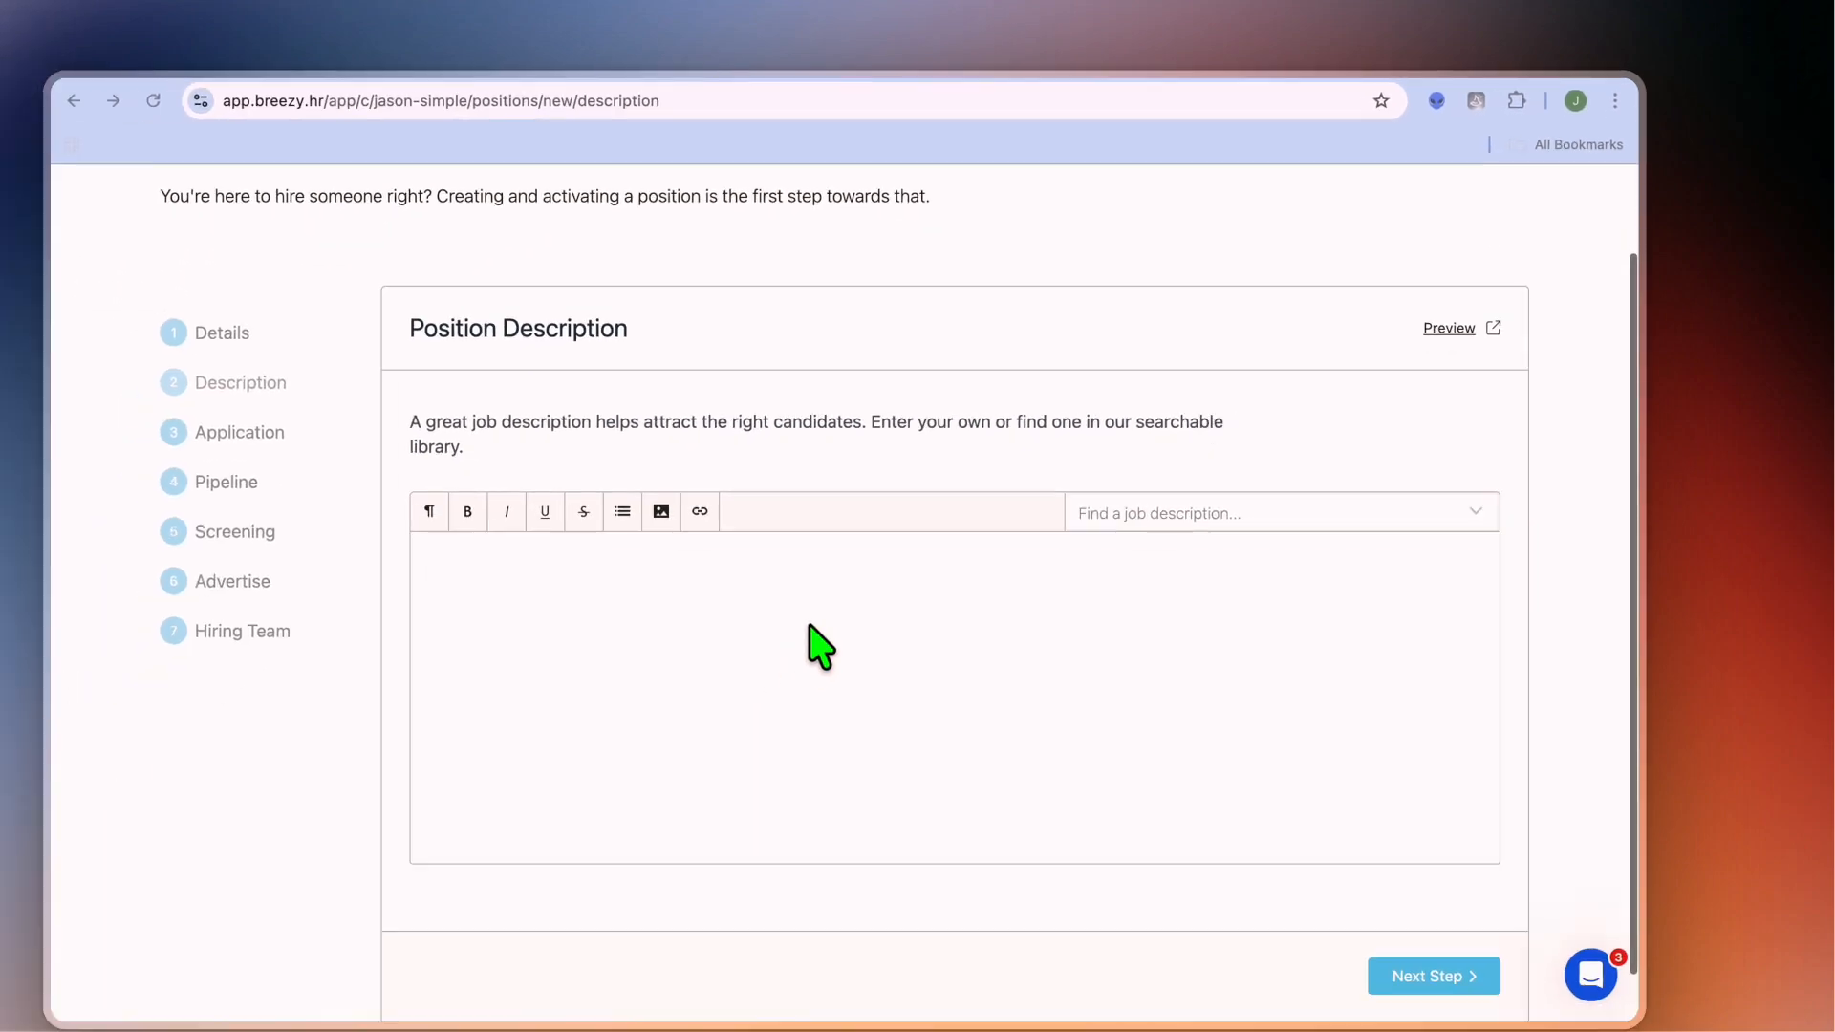
{"action": "scroll", "coordinate": [809, 626], "scroll_direction": "down", "scroll_amount": 1}
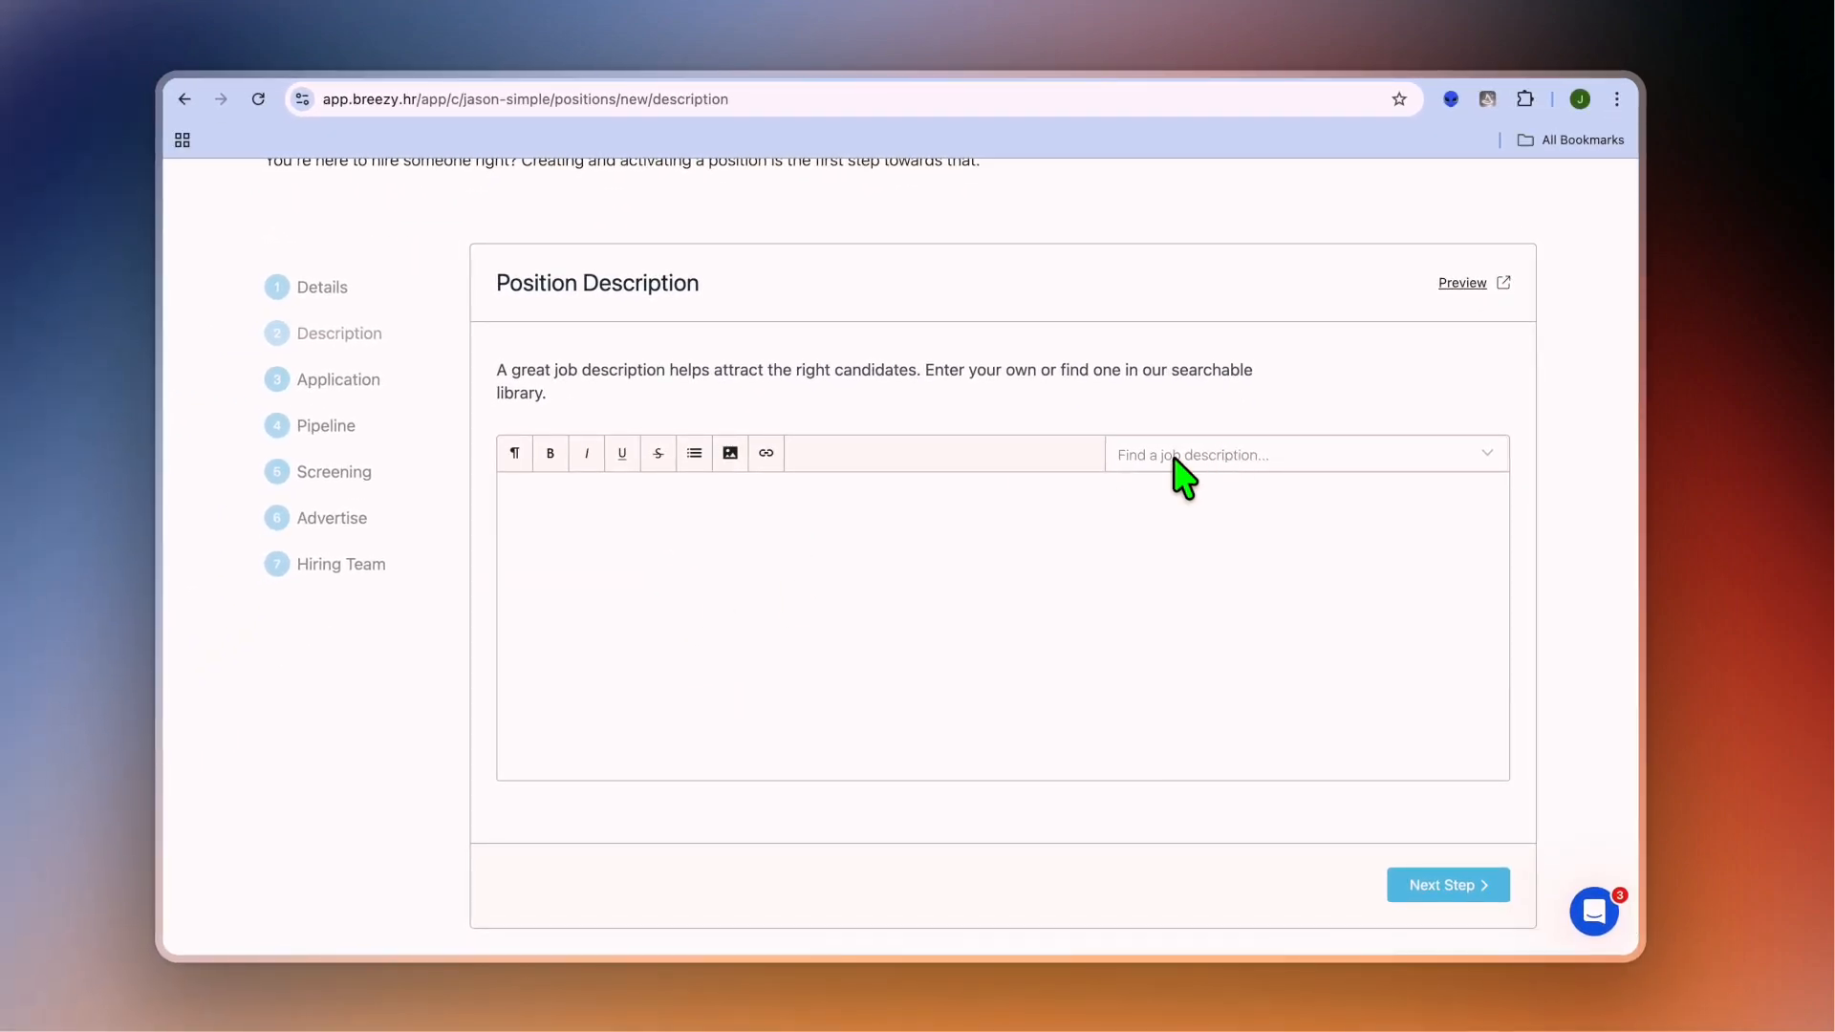
{"action": "left_click", "coordinate": [1216, 457]}
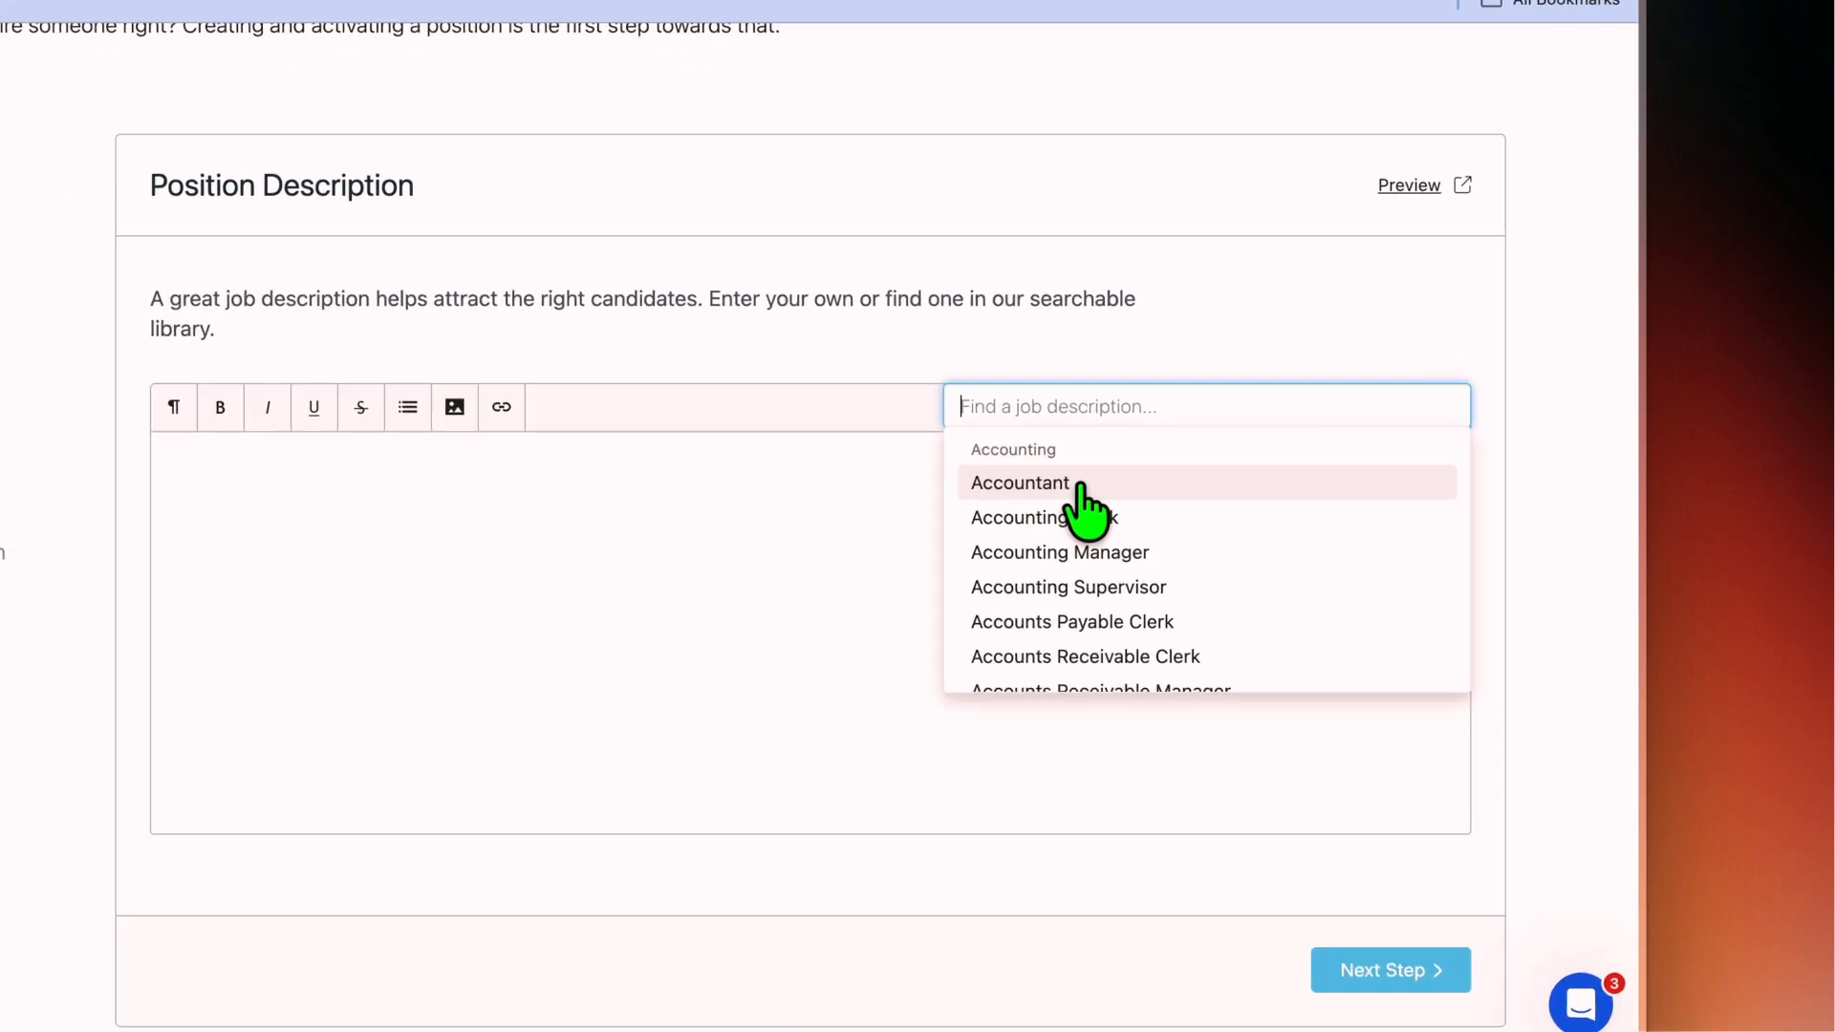
{"action": "left_click", "coordinate": [1210, 516]}
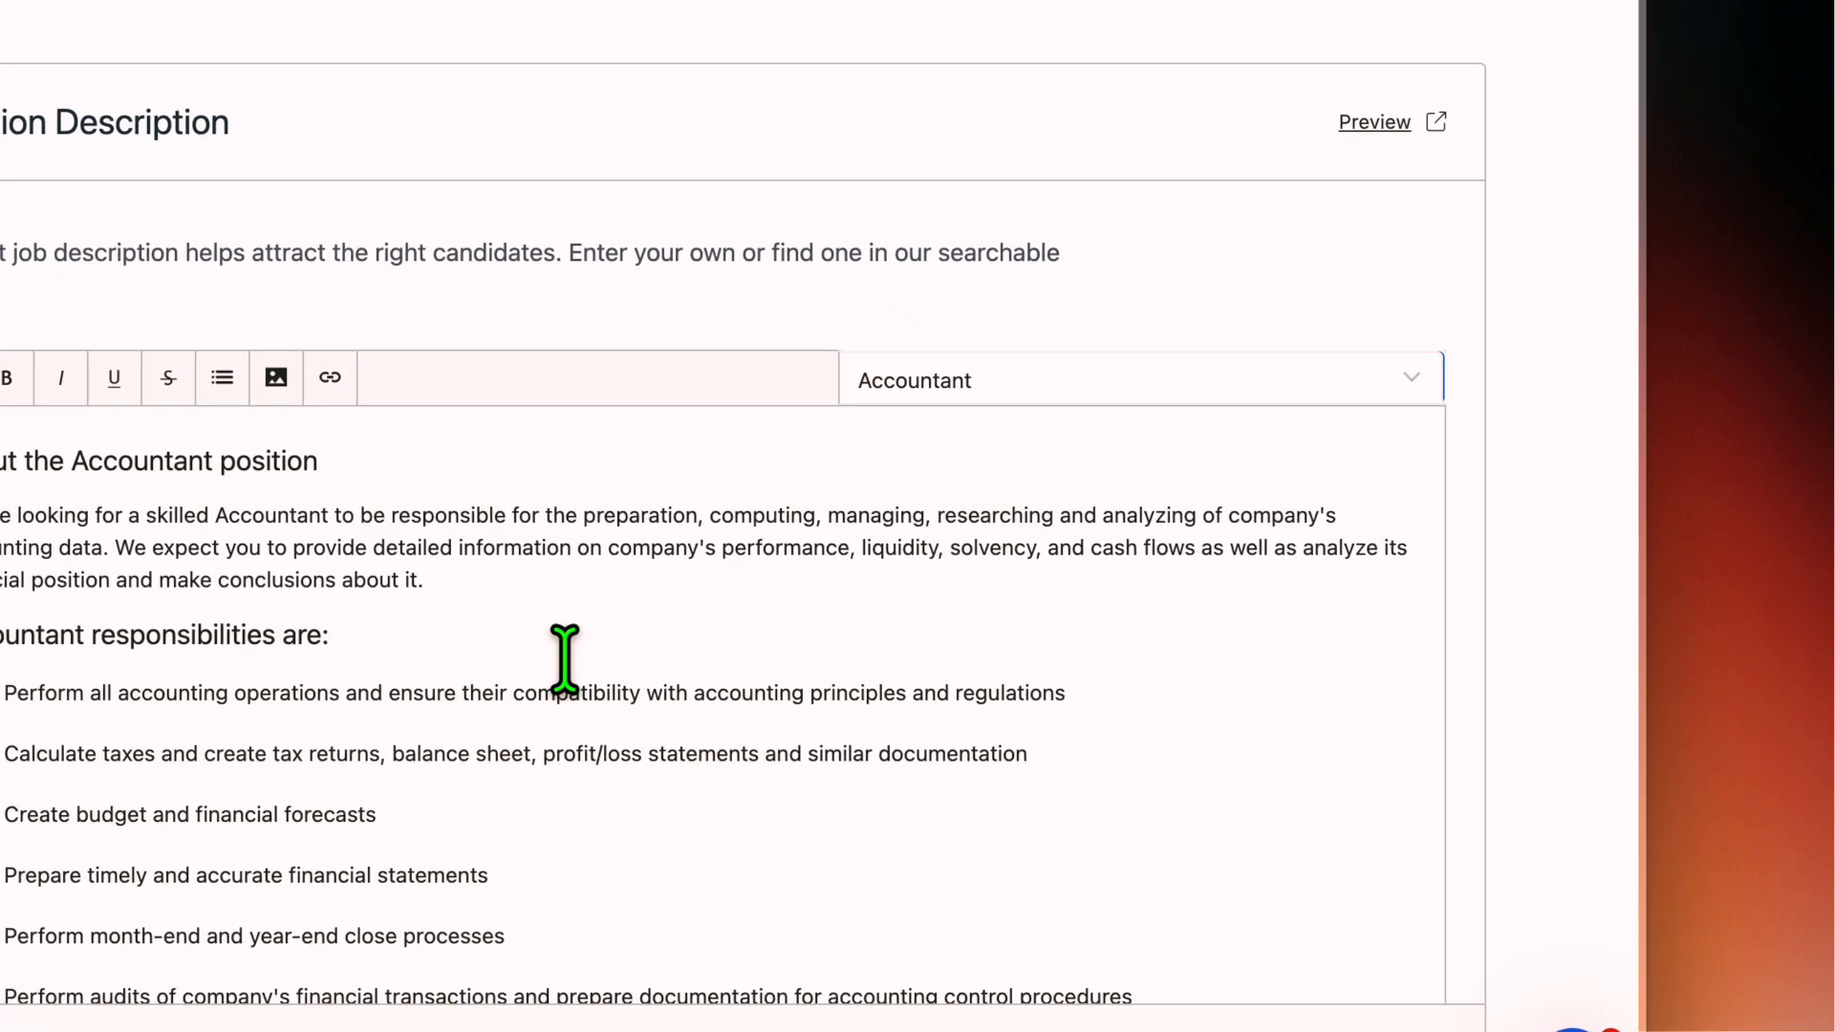
- Review the accountant responsibilities and requirements in the description and continue to the application settings
{"action": "scroll", "coordinate": [565, 656], "scroll_direction": "down", "scroll_amount": 3}
{"action": "left_click", "coordinate": [524, 719]}
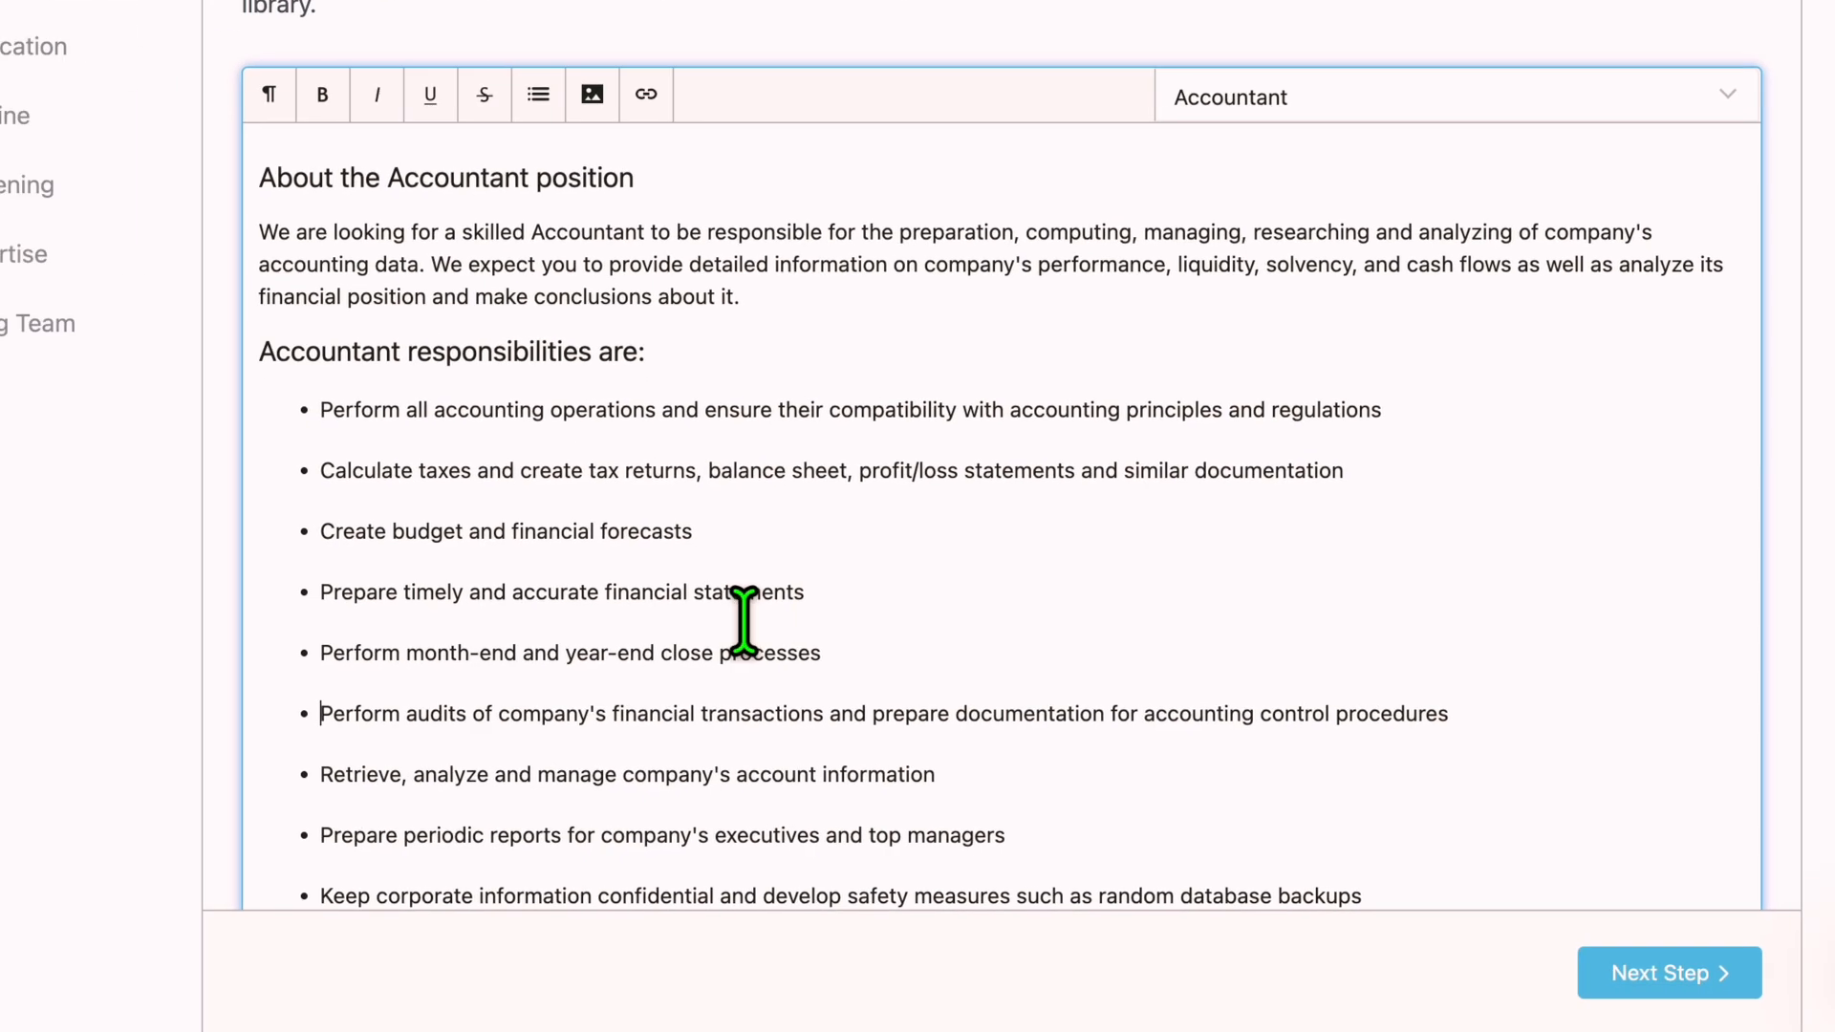
{"action": "scroll", "coordinate": [1107, 551], "scroll_direction": "down", "scroll_amount": 3}
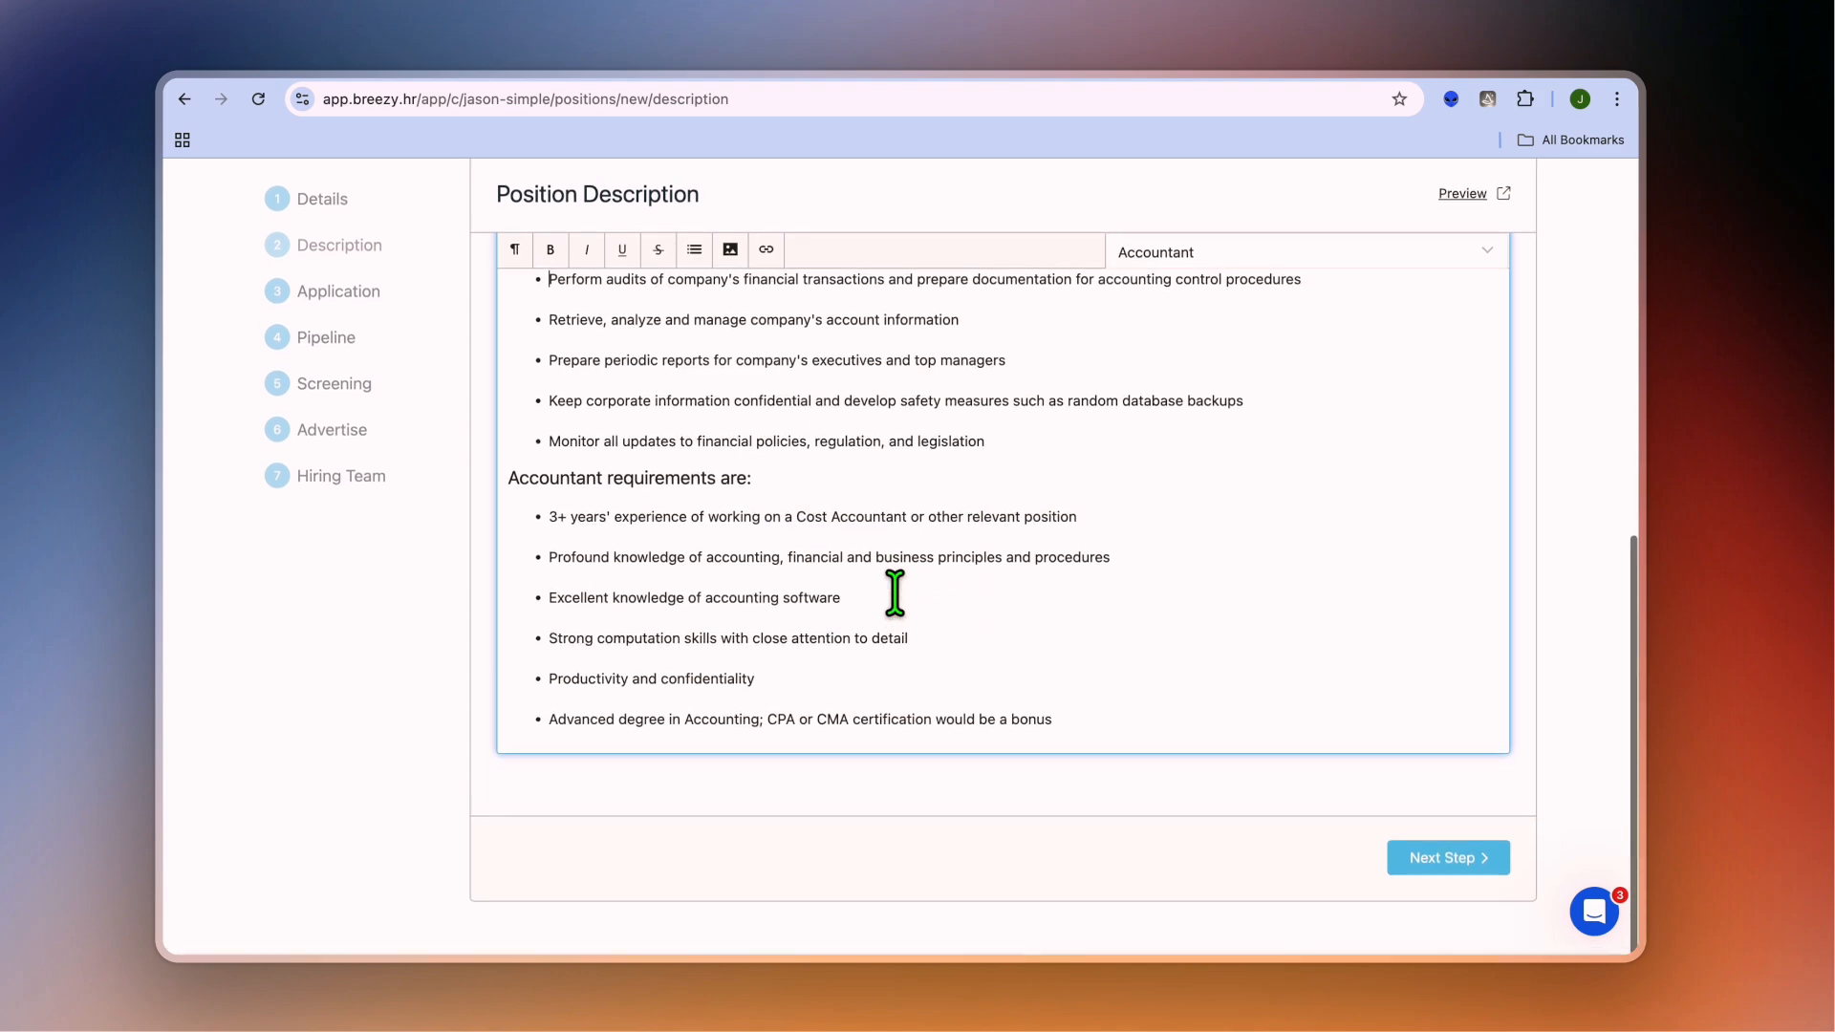
{"action": "scroll", "coordinate": [895, 593], "scroll_direction": "up", "scroll_amount": 5}
{"action": "scroll", "coordinate": [894, 592], "scroll_direction": "up", "scroll_amount": 2}
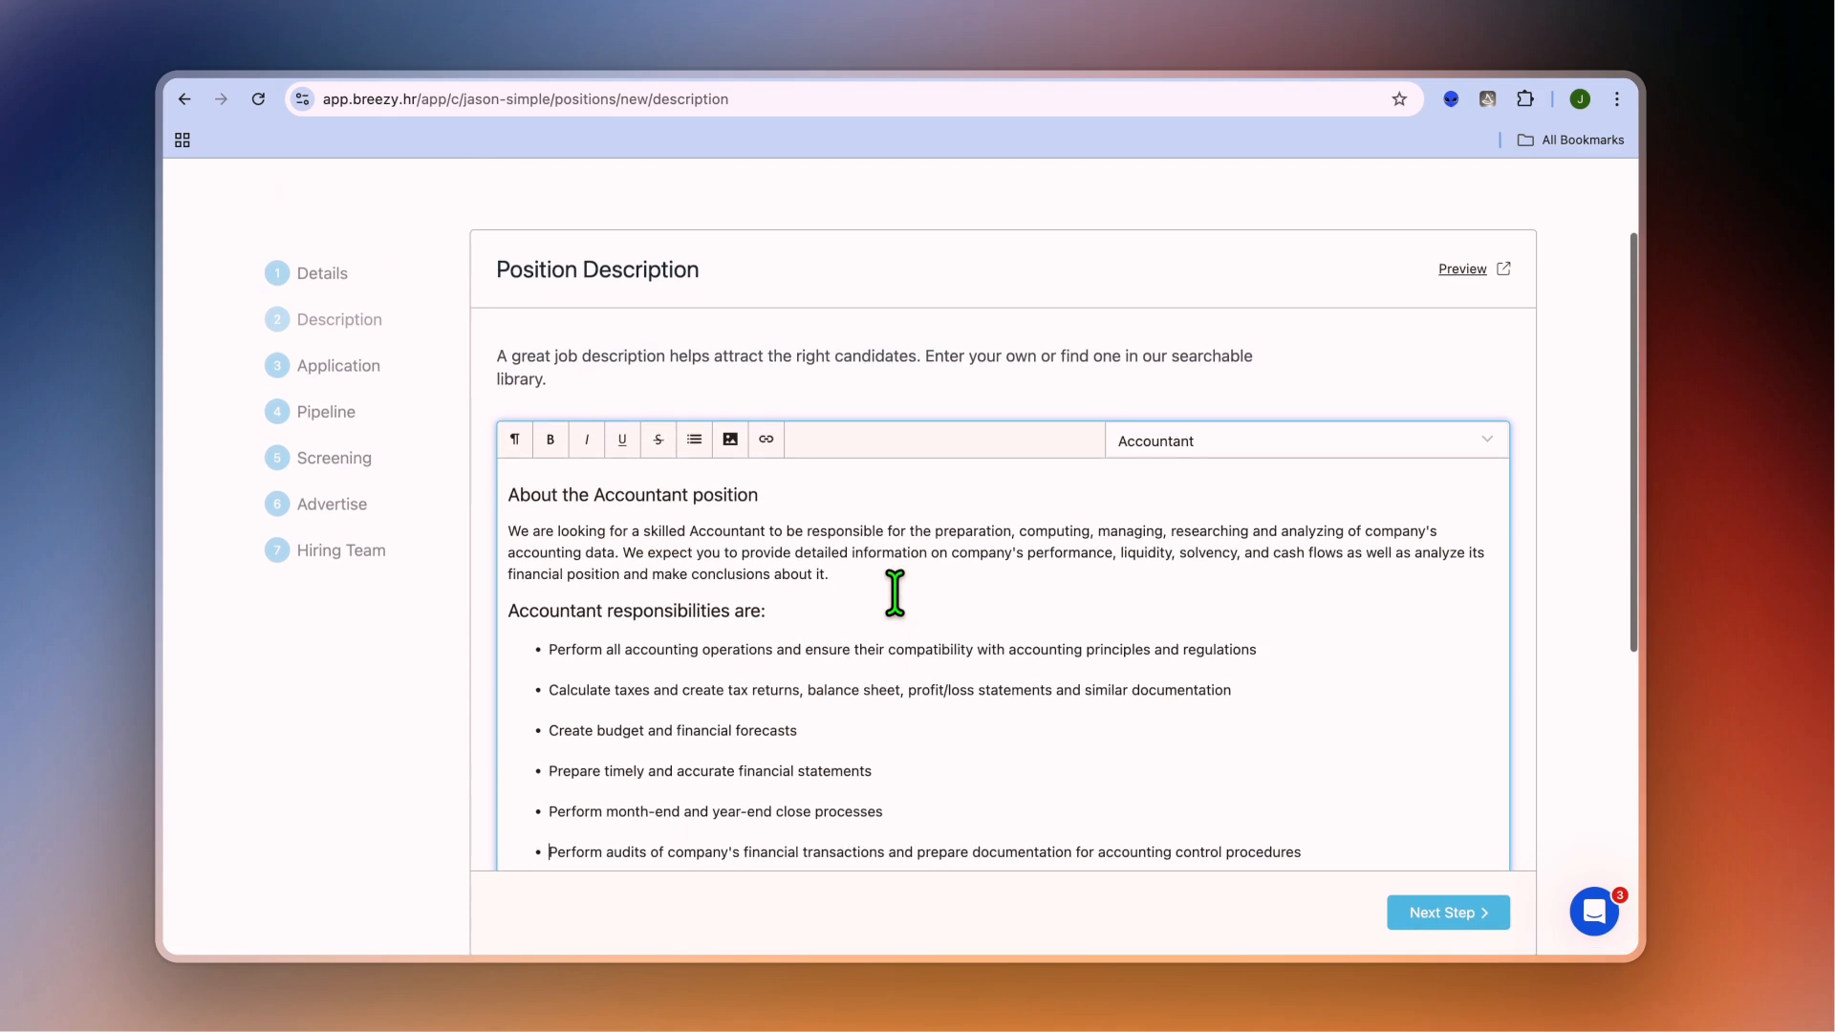
{"action": "scroll", "coordinate": [894, 593], "scroll_direction": "down", "scroll_amount": 3}
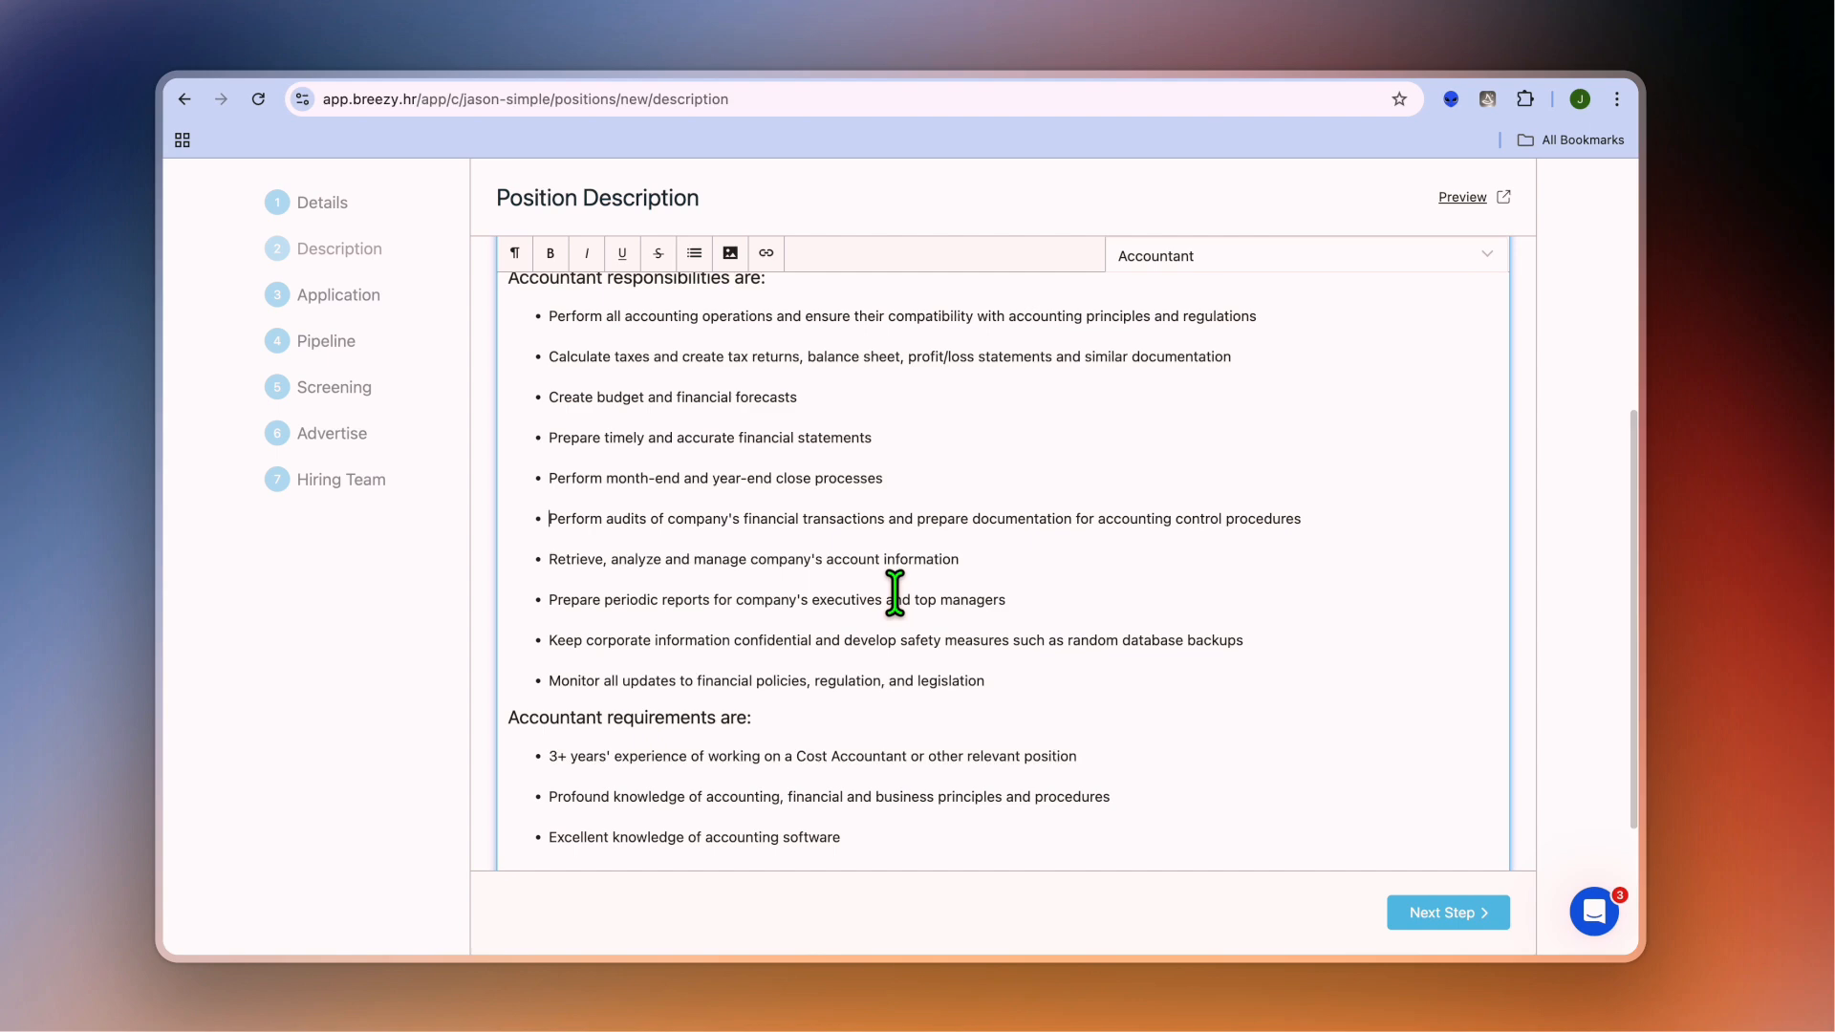
{"action": "scroll", "coordinate": [894, 593], "scroll_direction": "down", "scroll_amount": 5}
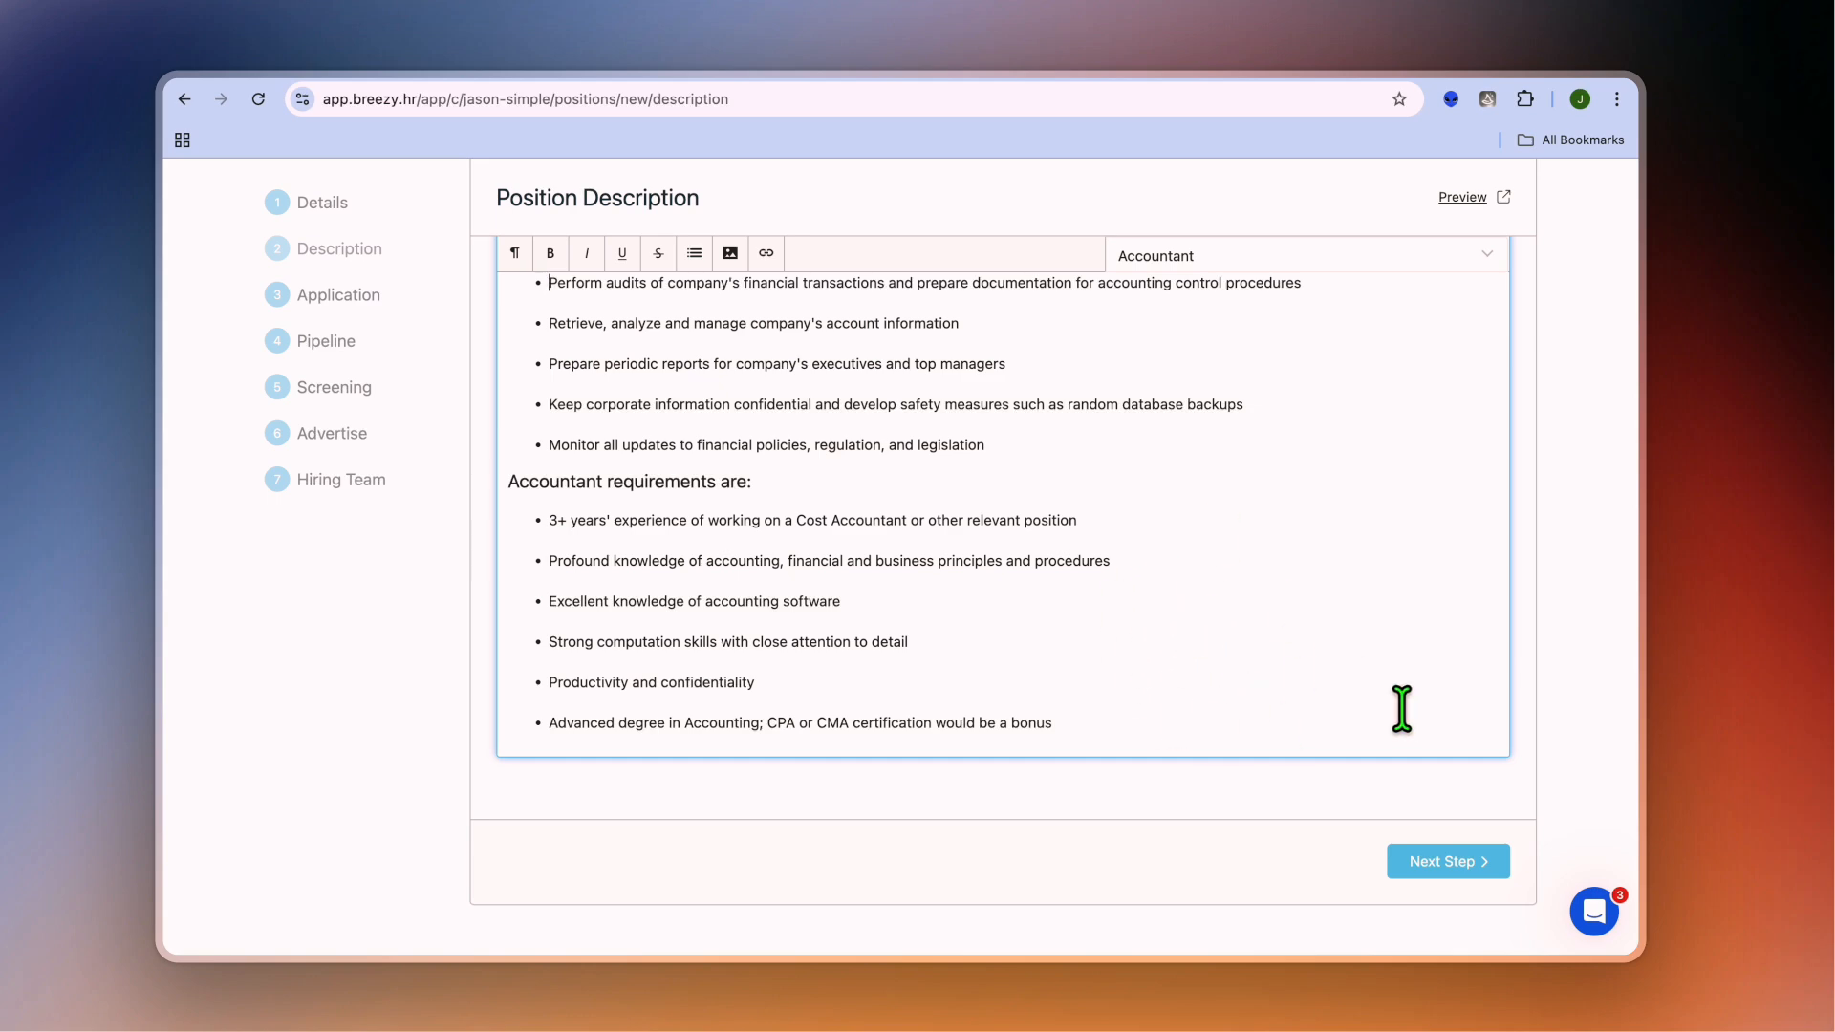
{"action": "left_click", "coordinate": [1448, 861]}
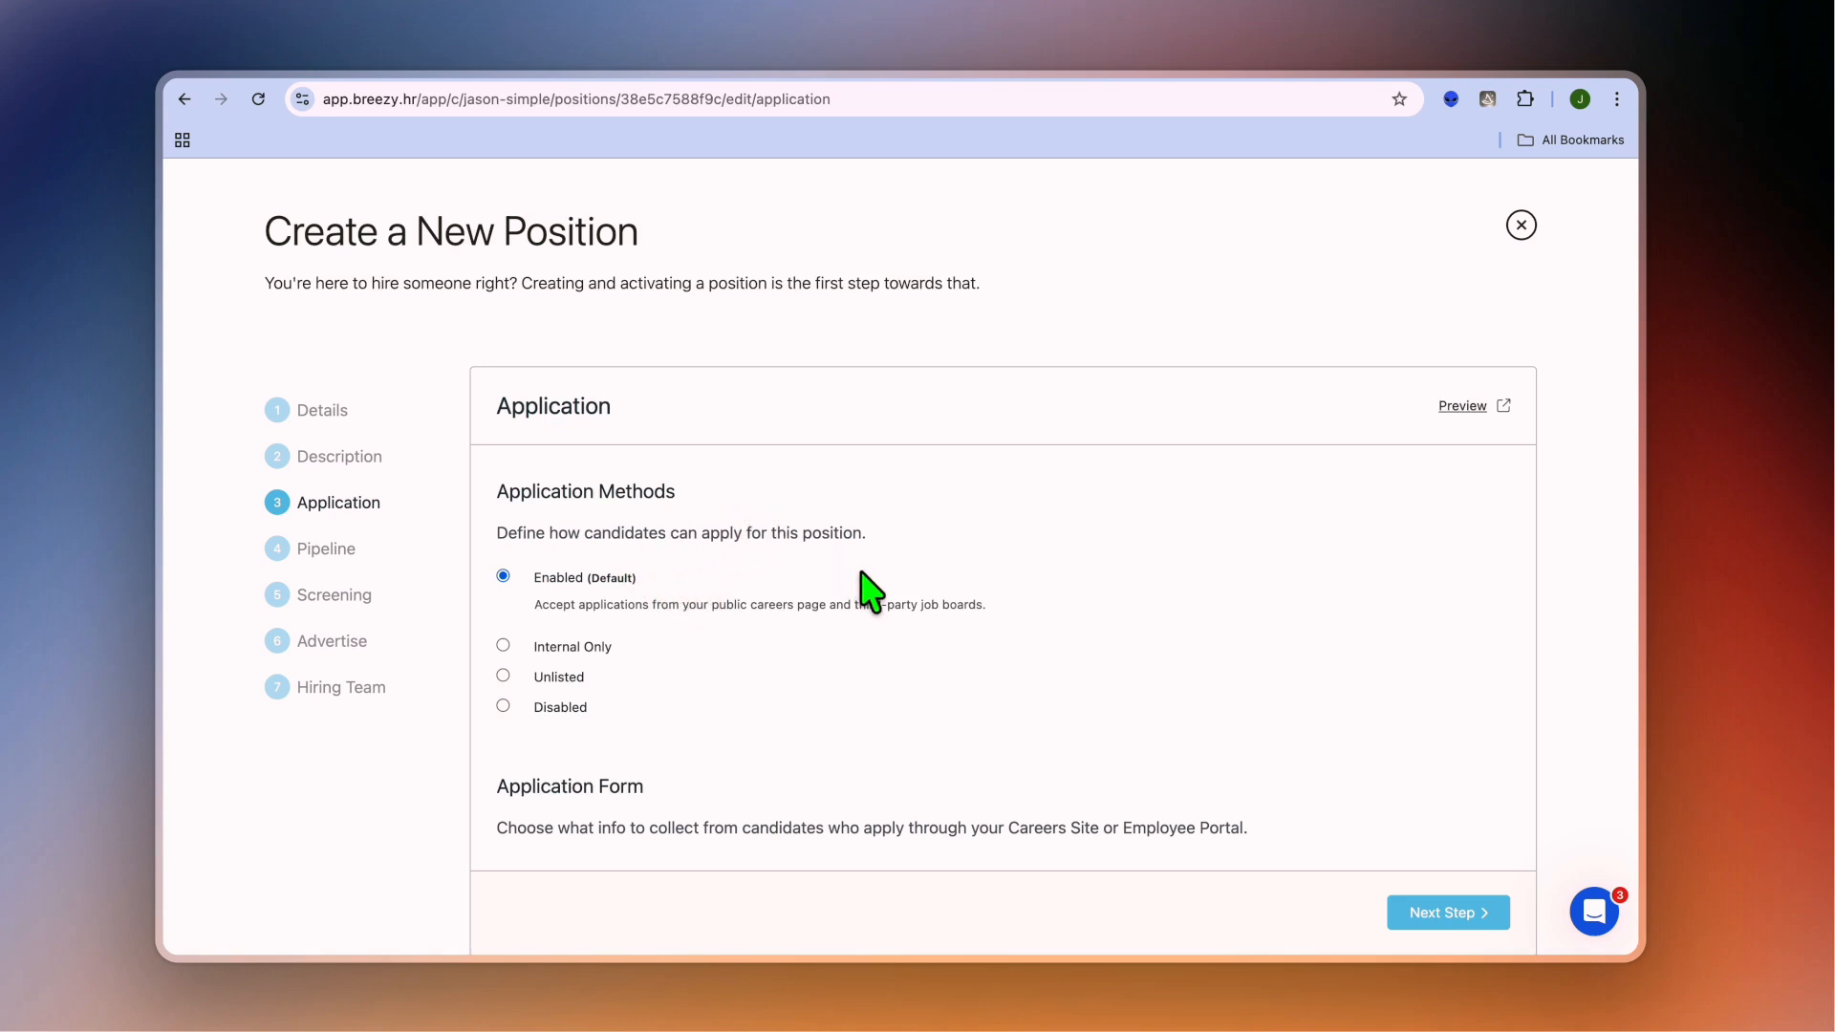
- Review the application methods and form fields, keep the defaults, and continue to the pipeline settings
{"action": "scroll", "coordinate": [784, 760], "scroll_direction": "down", "scroll_amount": 2}
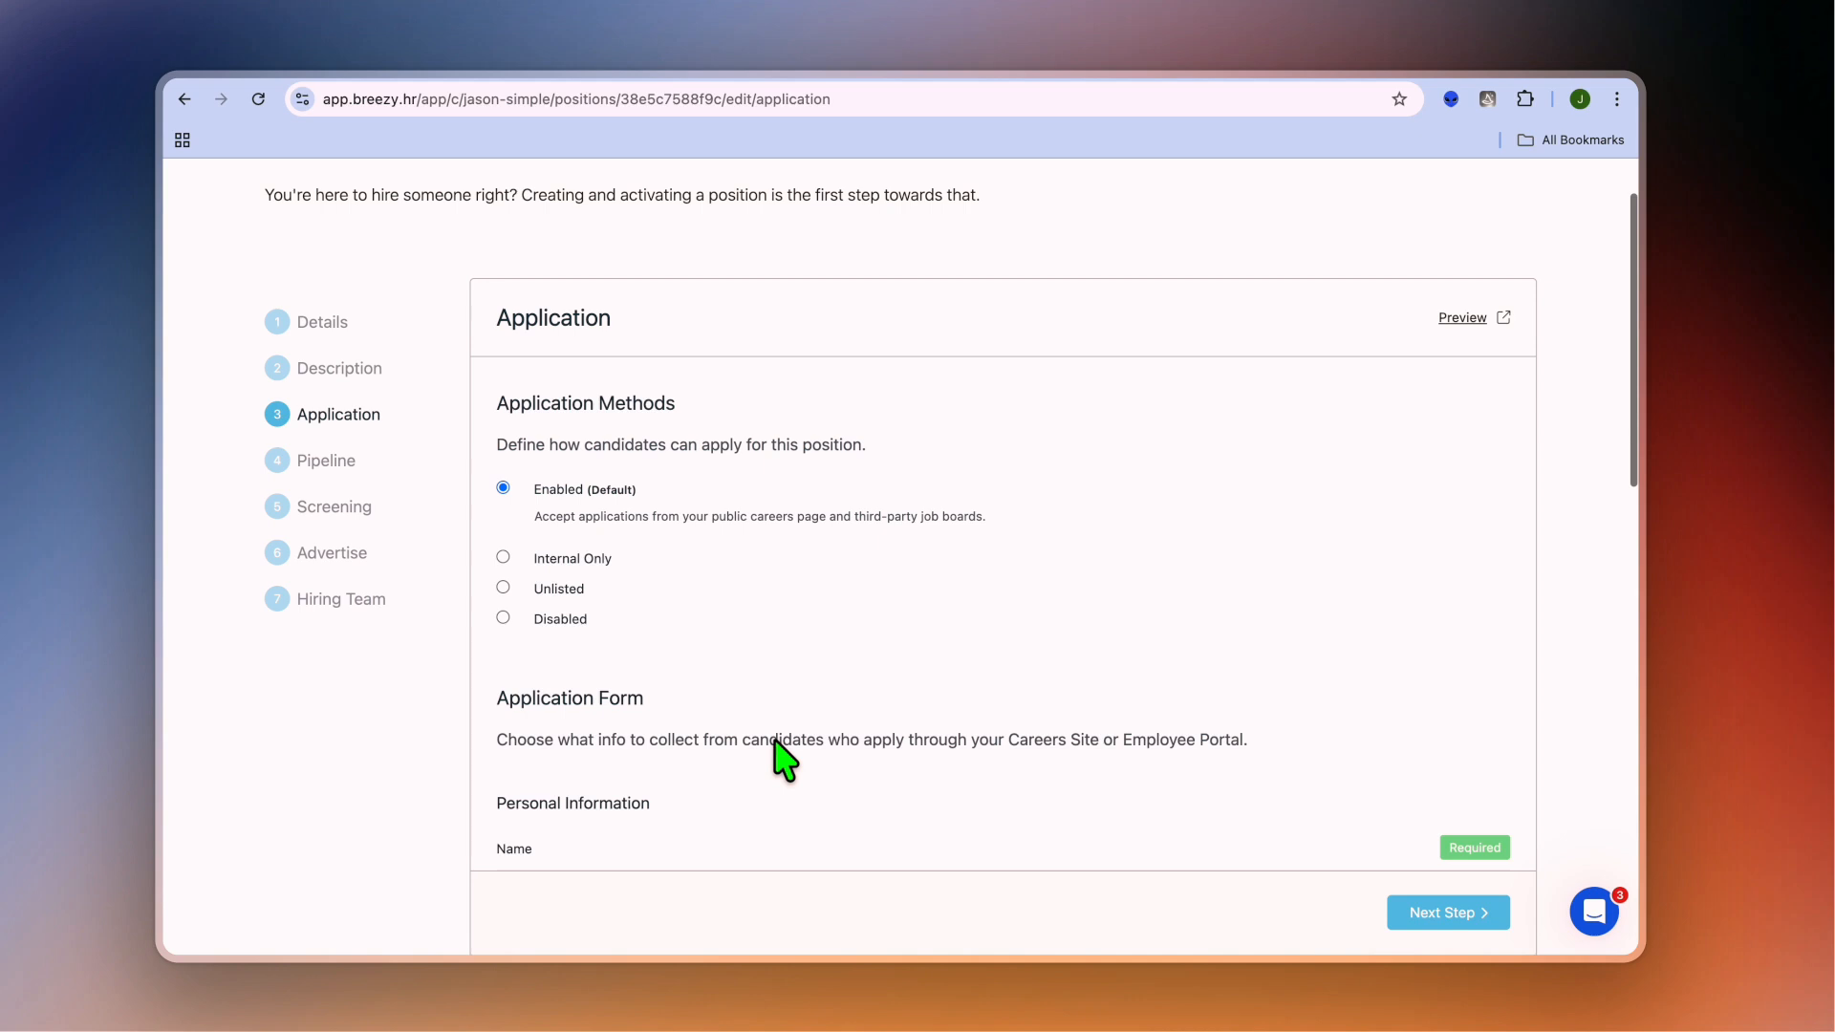
{"action": "scroll", "coordinate": [1233, 650], "scroll_direction": "up", "scroll_amount": 2}
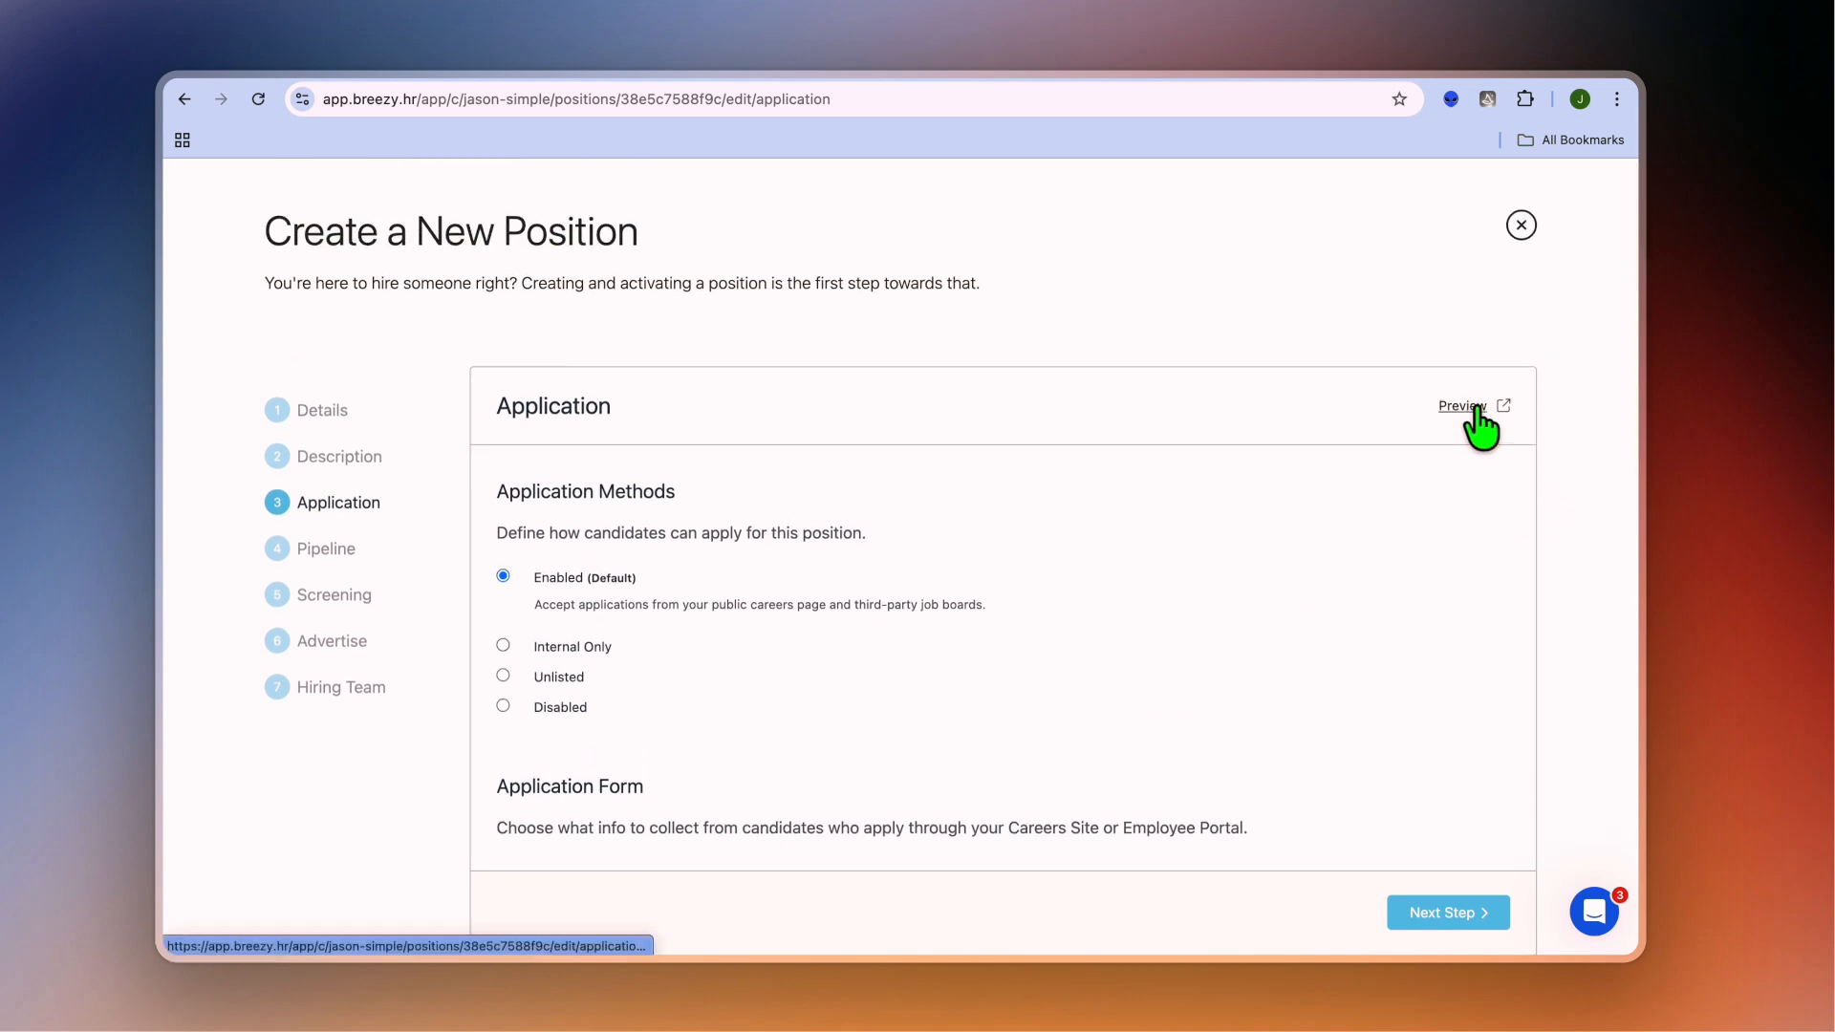
{"action": "scroll", "coordinate": [1140, 633], "scroll_direction": "down", "scroll_amount": 8}
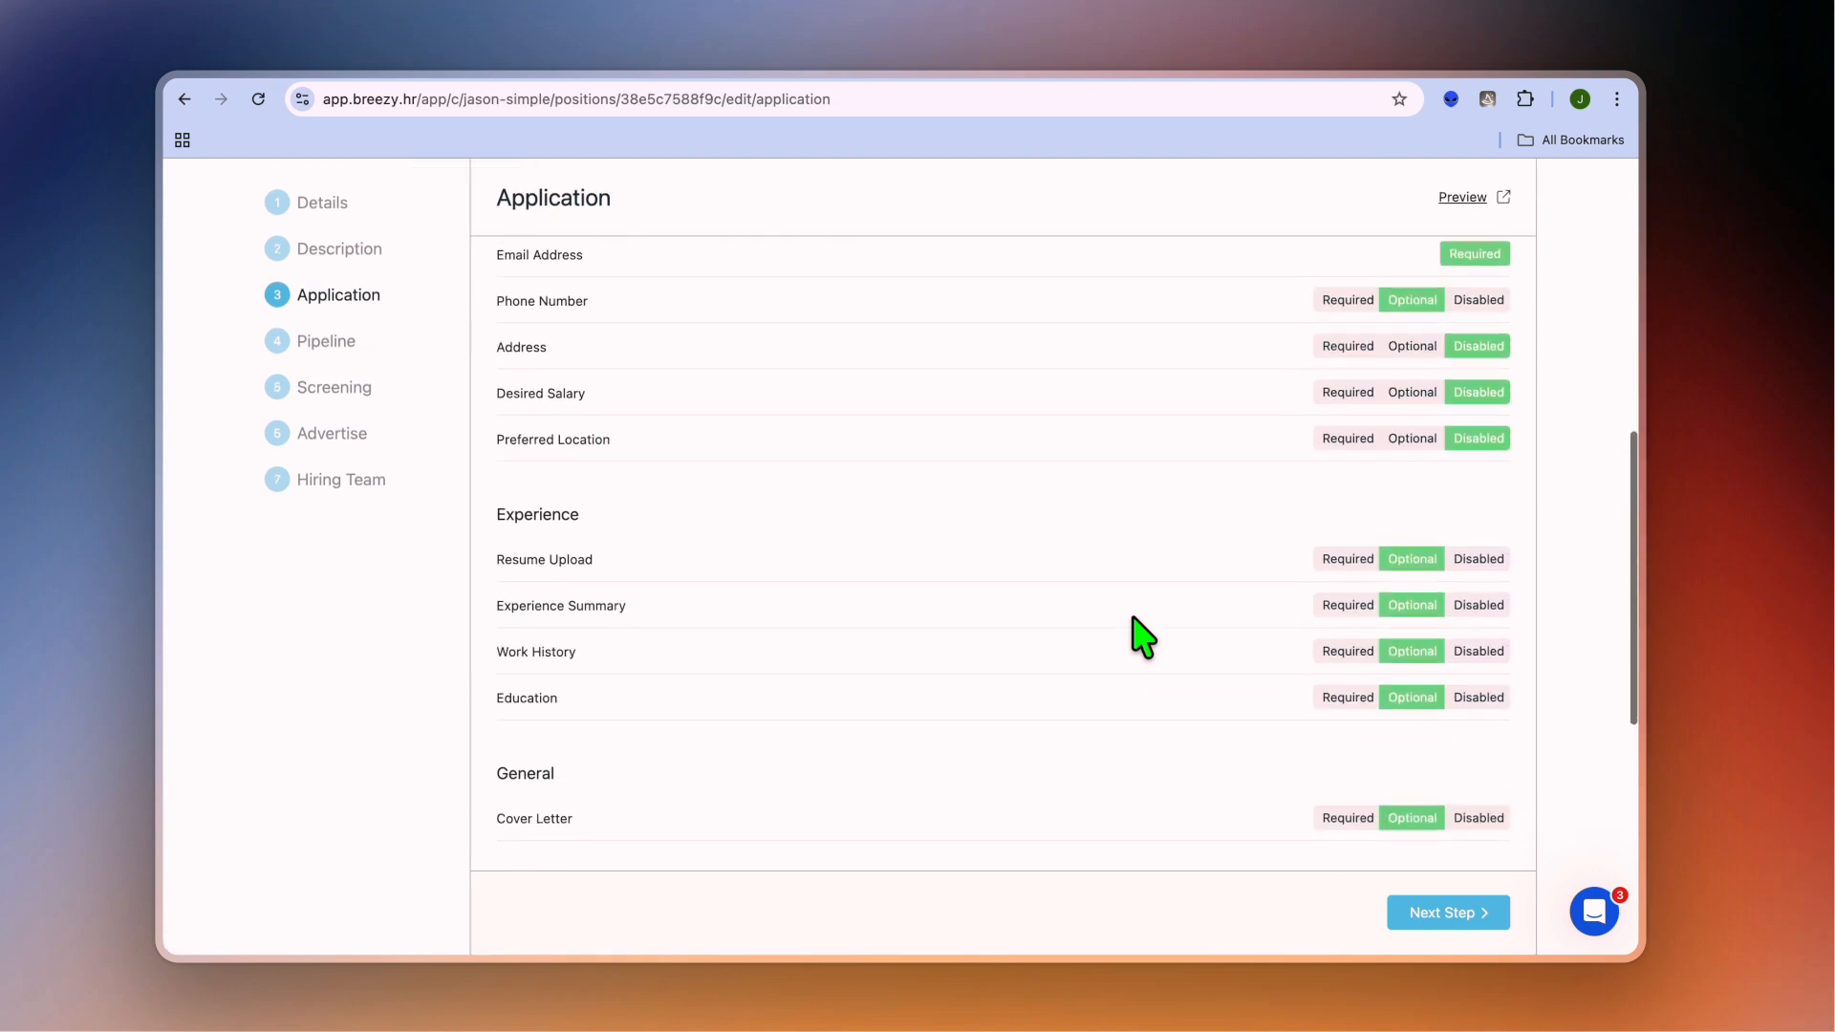
{"action": "scroll", "coordinate": [1141, 633], "scroll_direction": "down", "scroll_amount": 1}
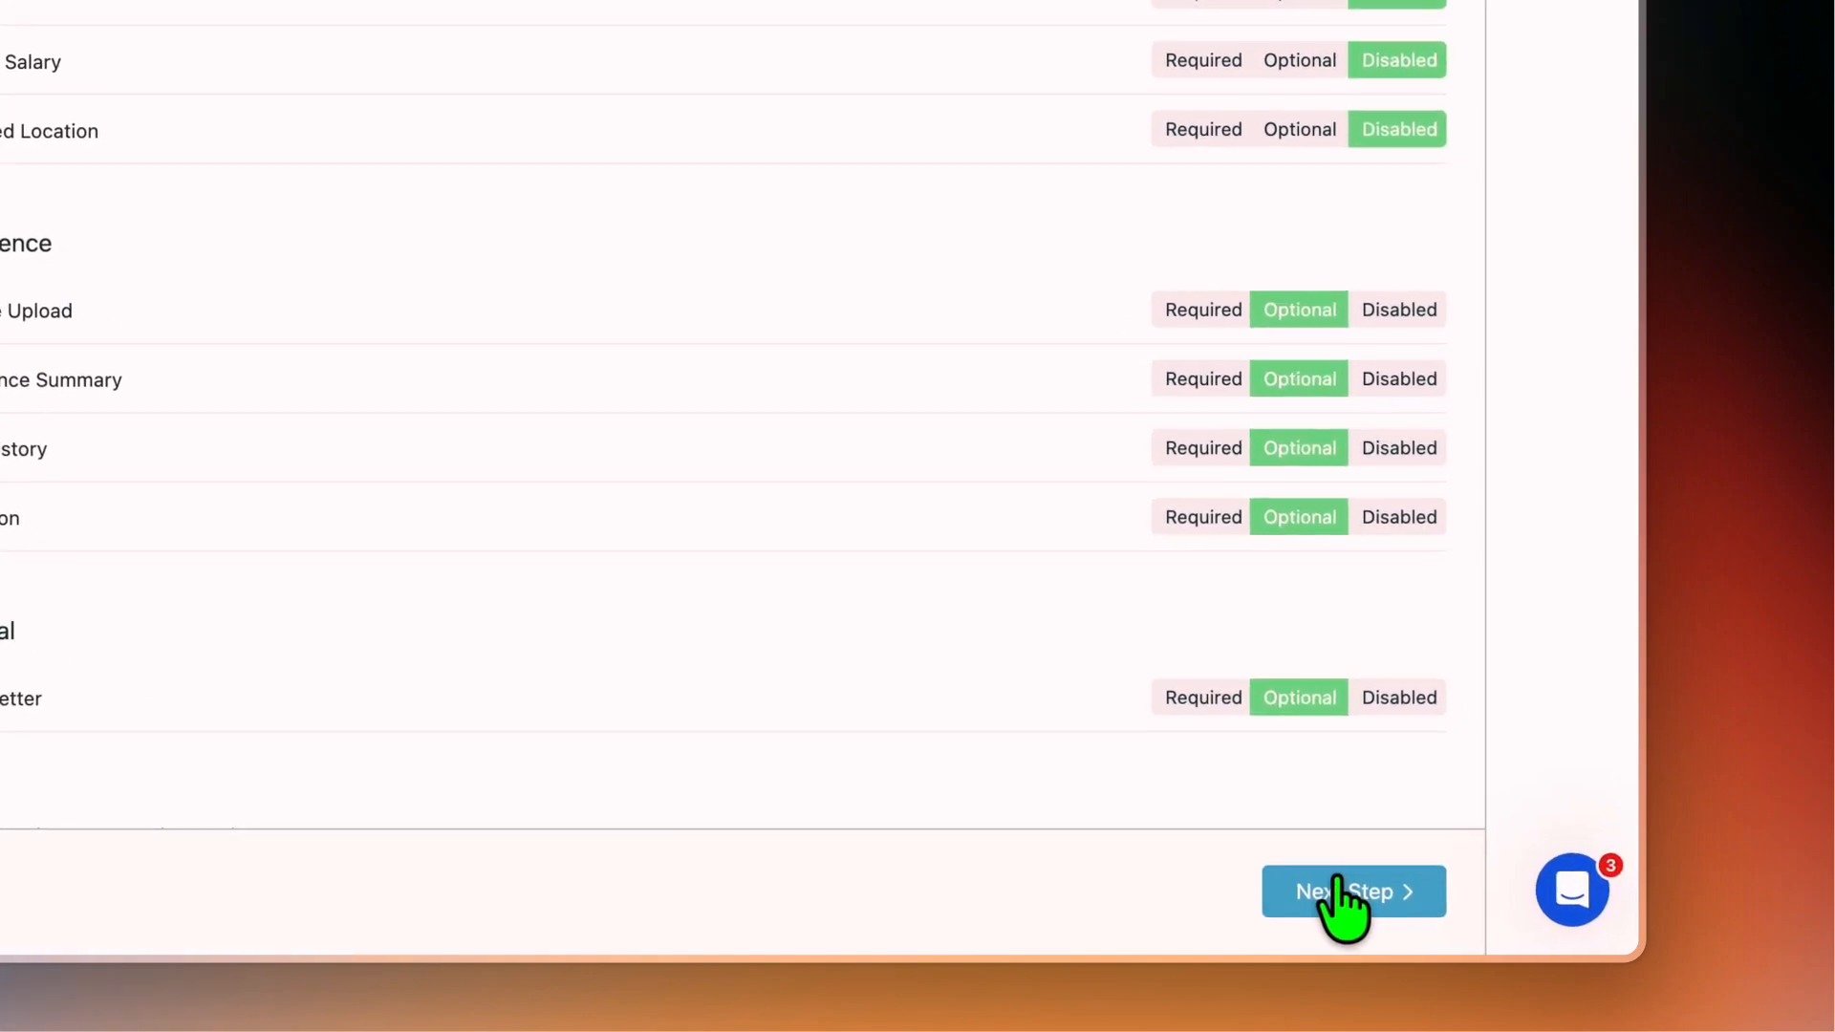
{"action": "left_click", "coordinate": [1348, 894]}
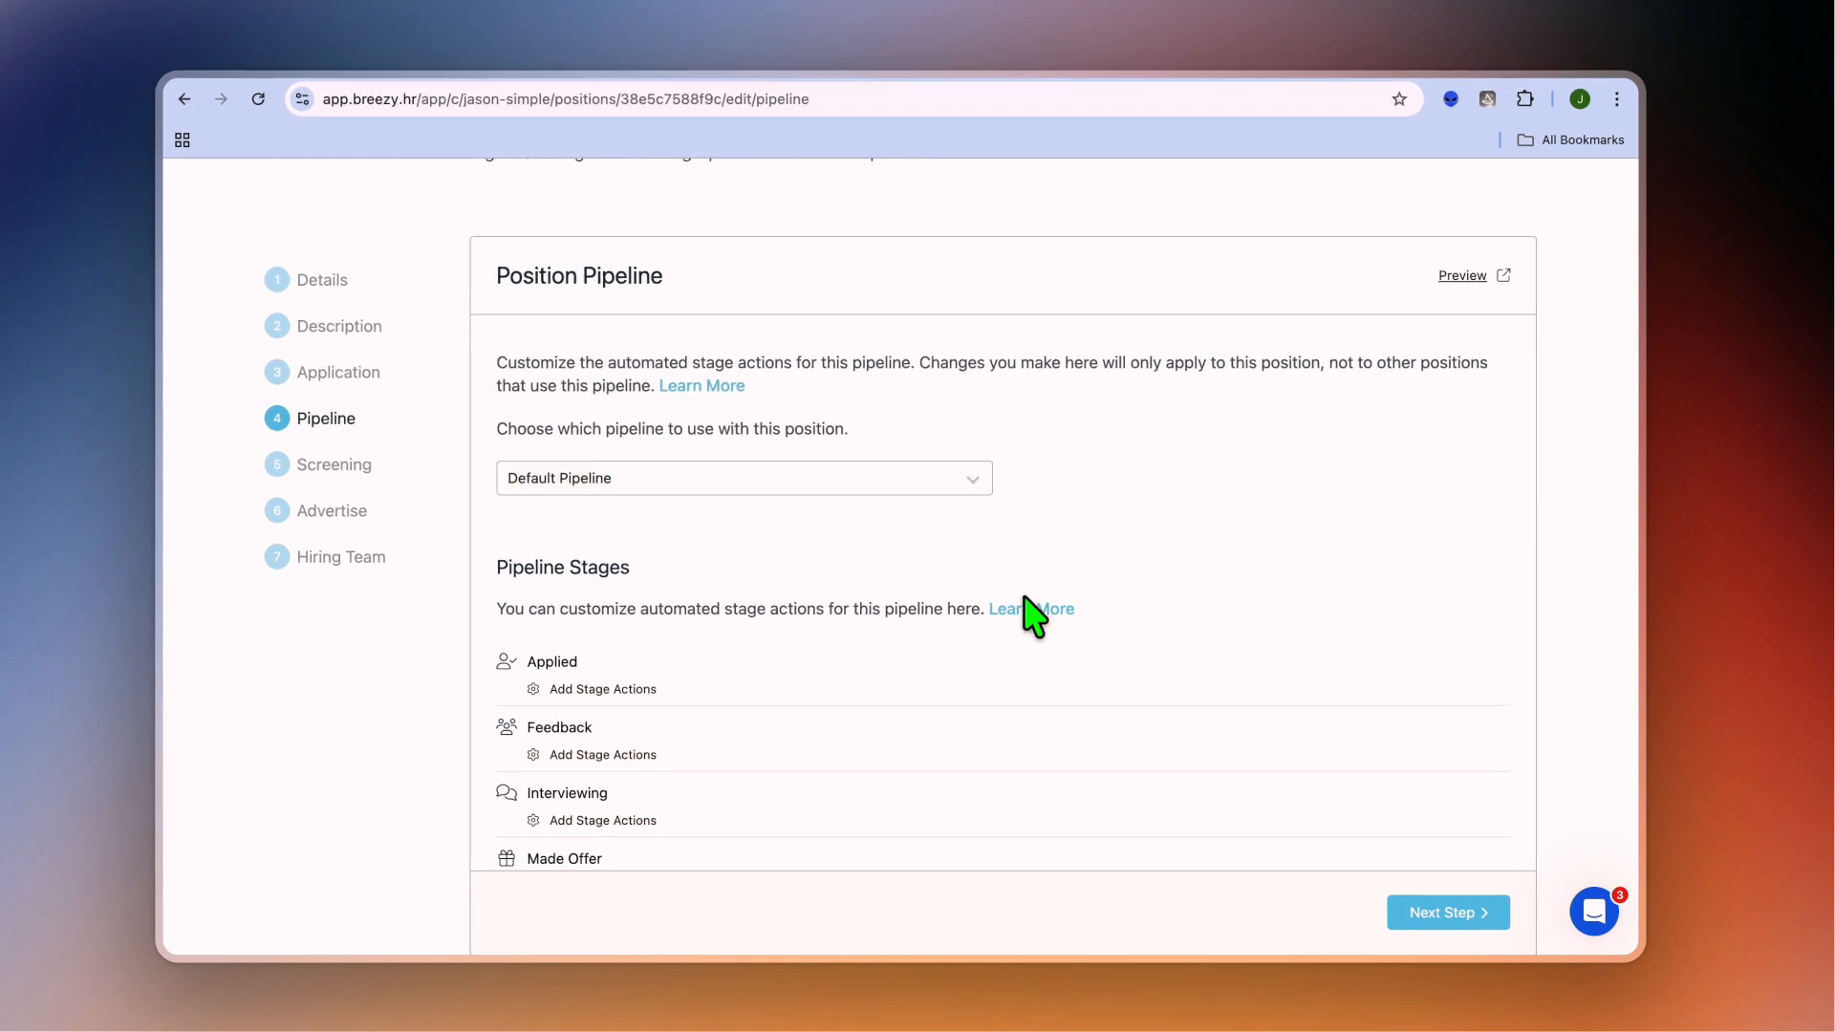
- Review the Default Pipeline's stages and email sender, keep them, and continue to the screening settings
{"action": "scroll", "coordinate": [731, 610], "scroll_direction": "down", "scroll_amount": 5}
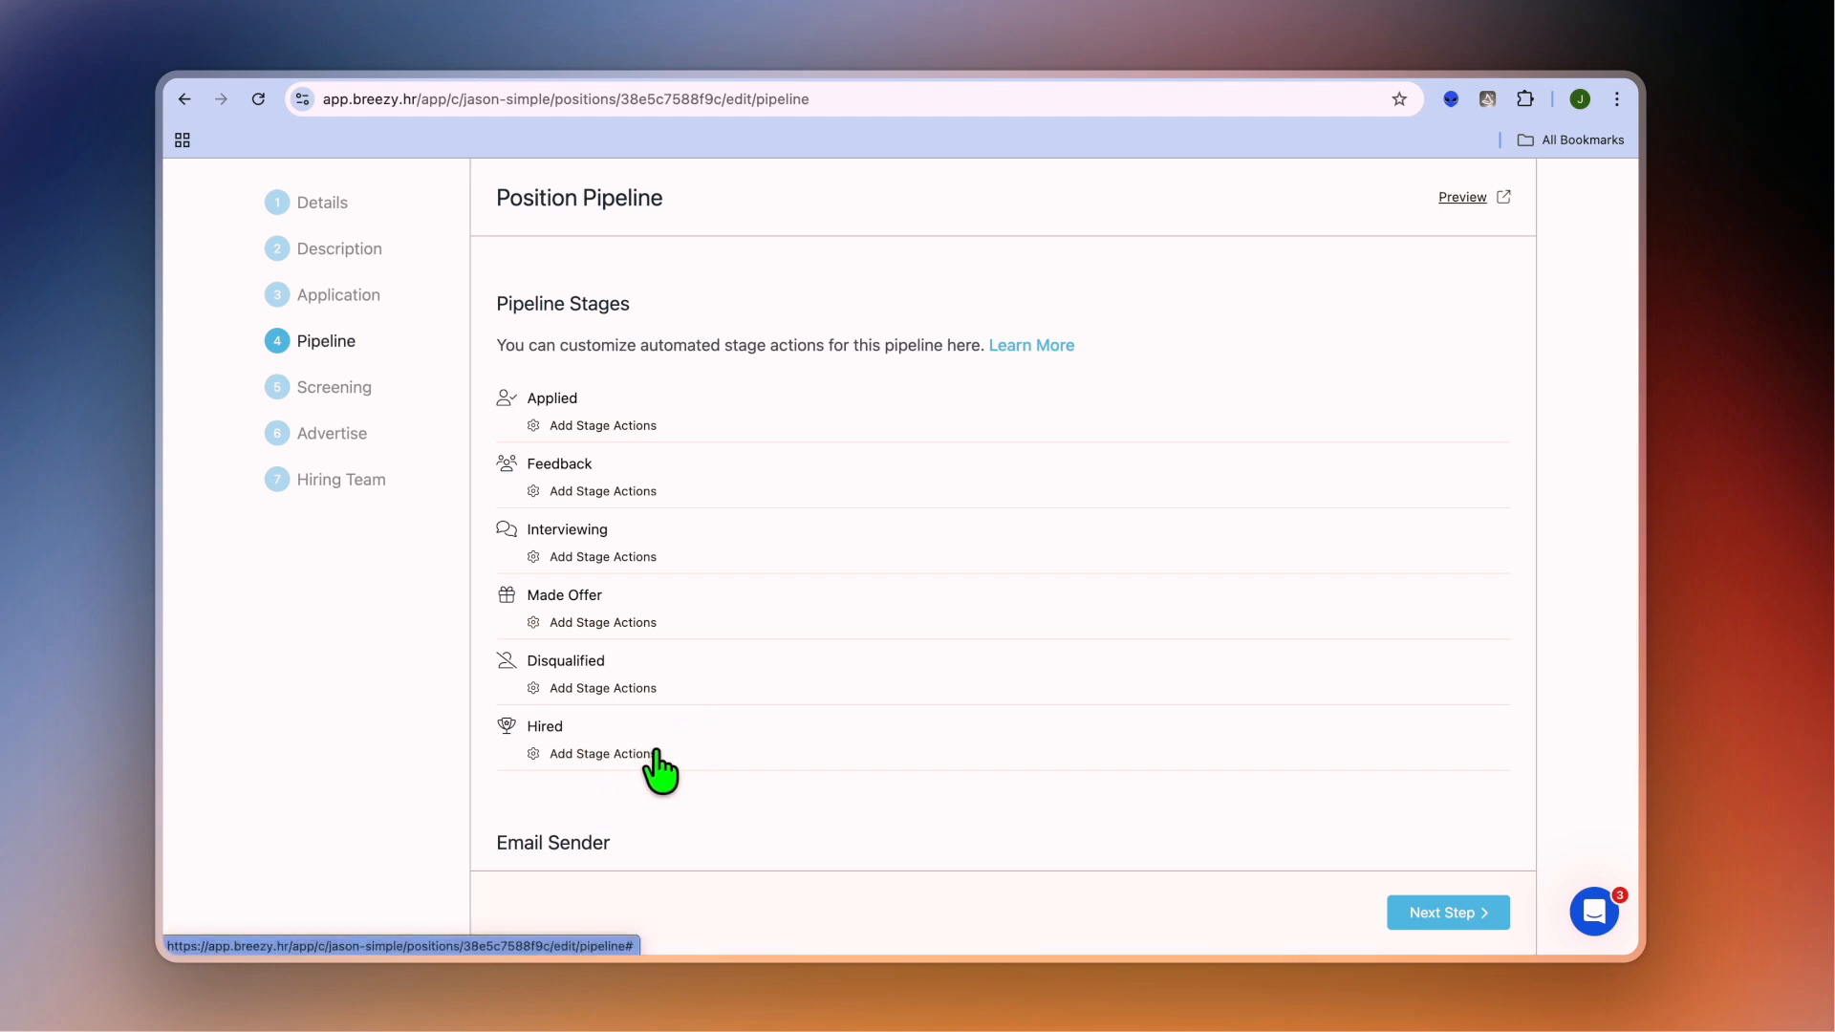
{"action": "scroll", "coordinate": [659, 765], "scroll_direction": "down", "scroll_amount": 3}
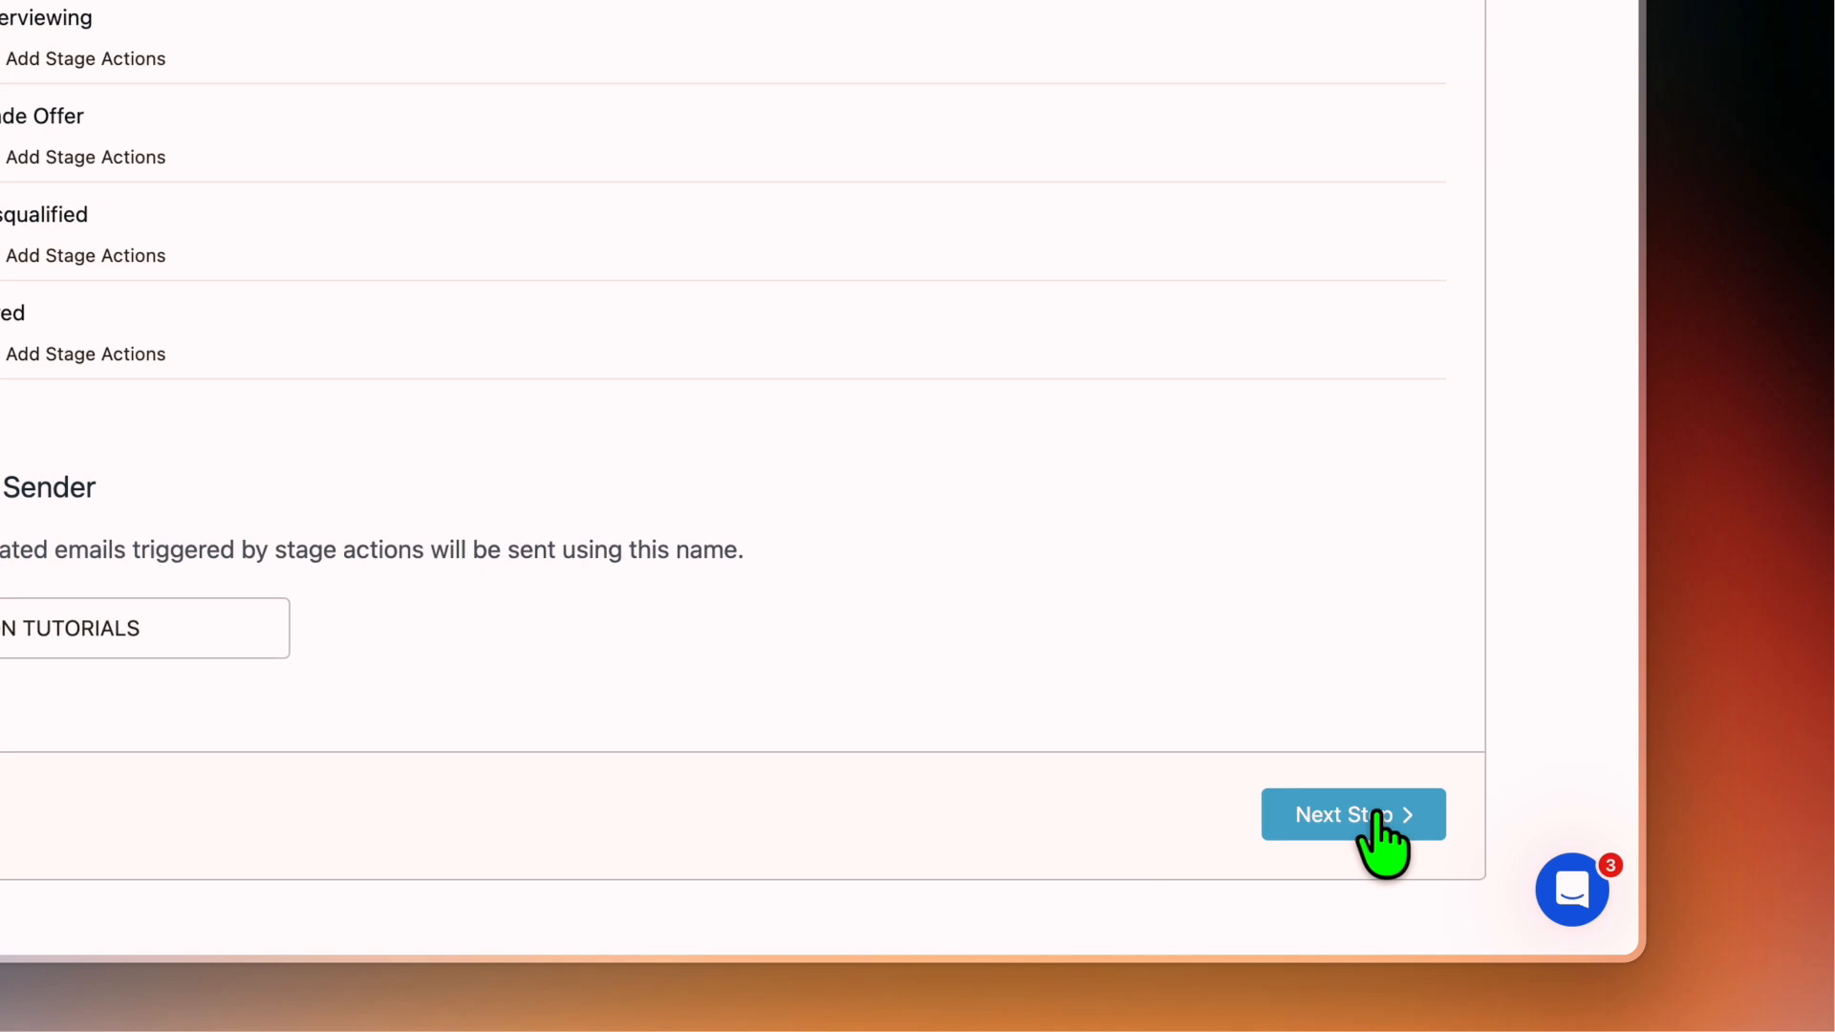
{"action": "left_click", "coordinate": [1377, 814]}
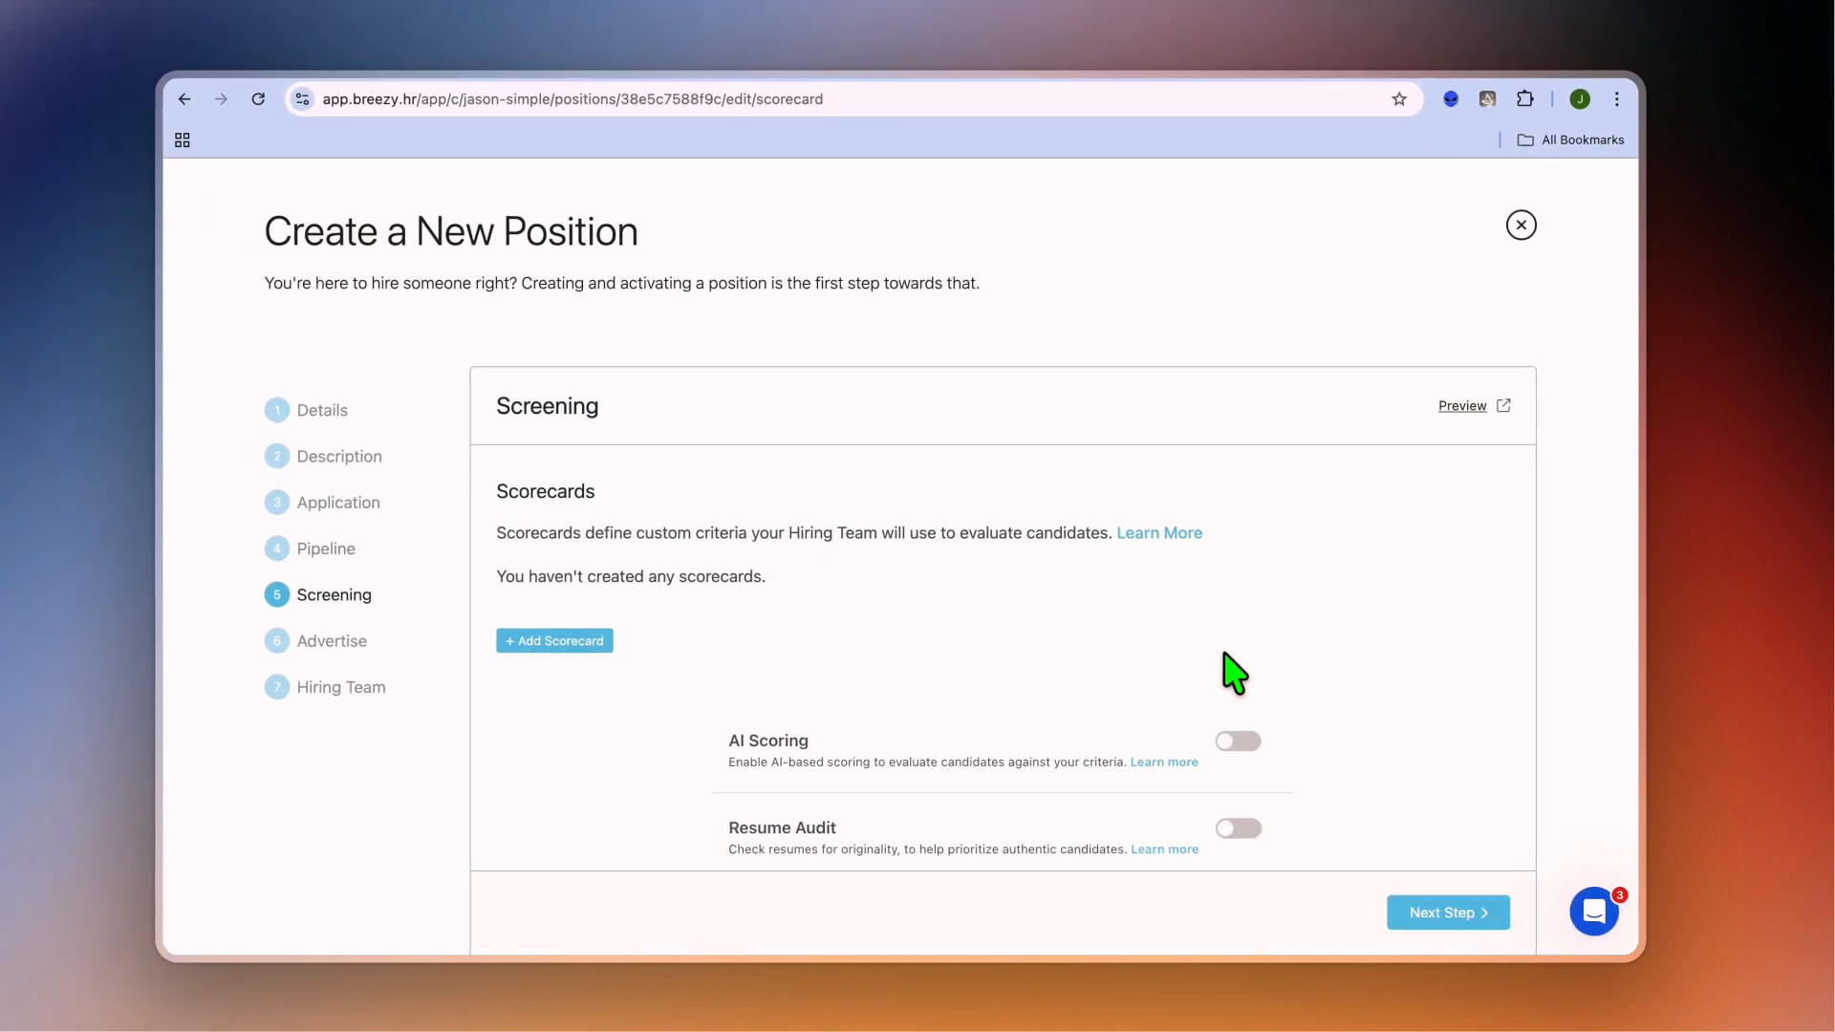
- Enable AI Scoring with its default criteria for candidate screening and continue to the advertising settings
{"action": "scroll", "coordinate": [951, 574], "scroll_direction": "down", "scroll_amount": 2}
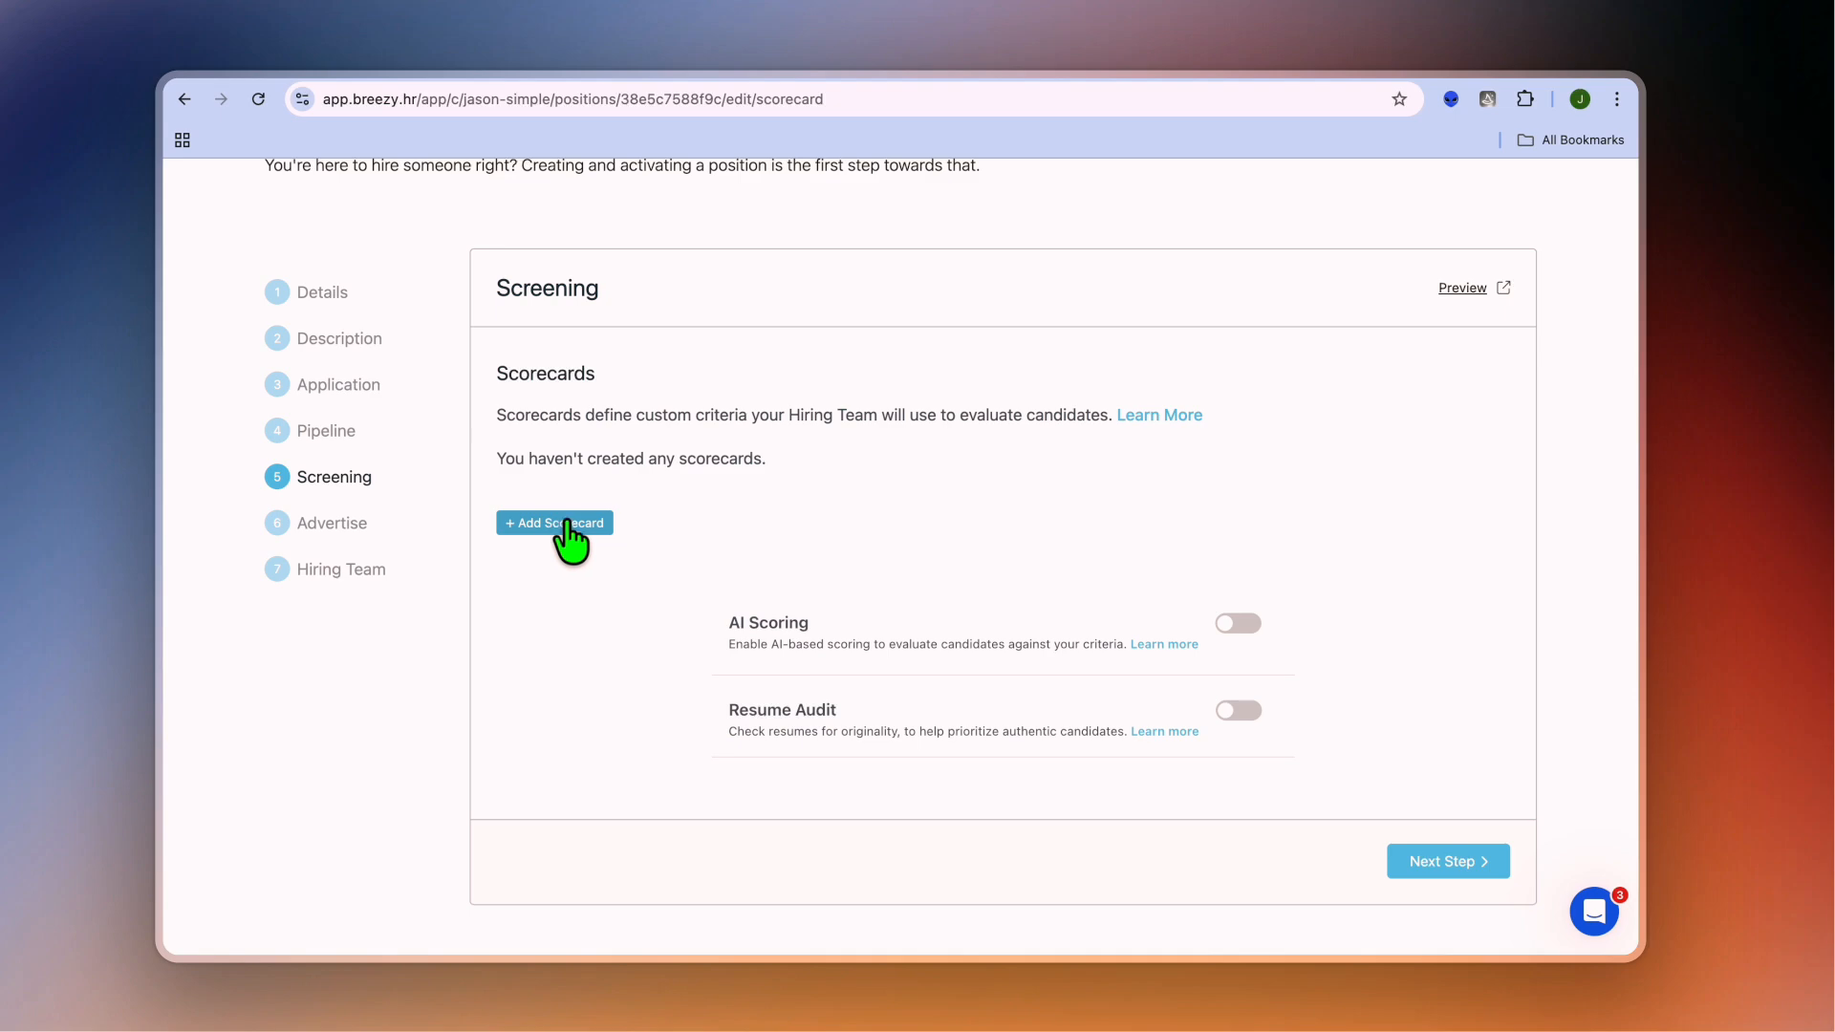
{"action": "left_click", "coordinate": [1238, 624]}
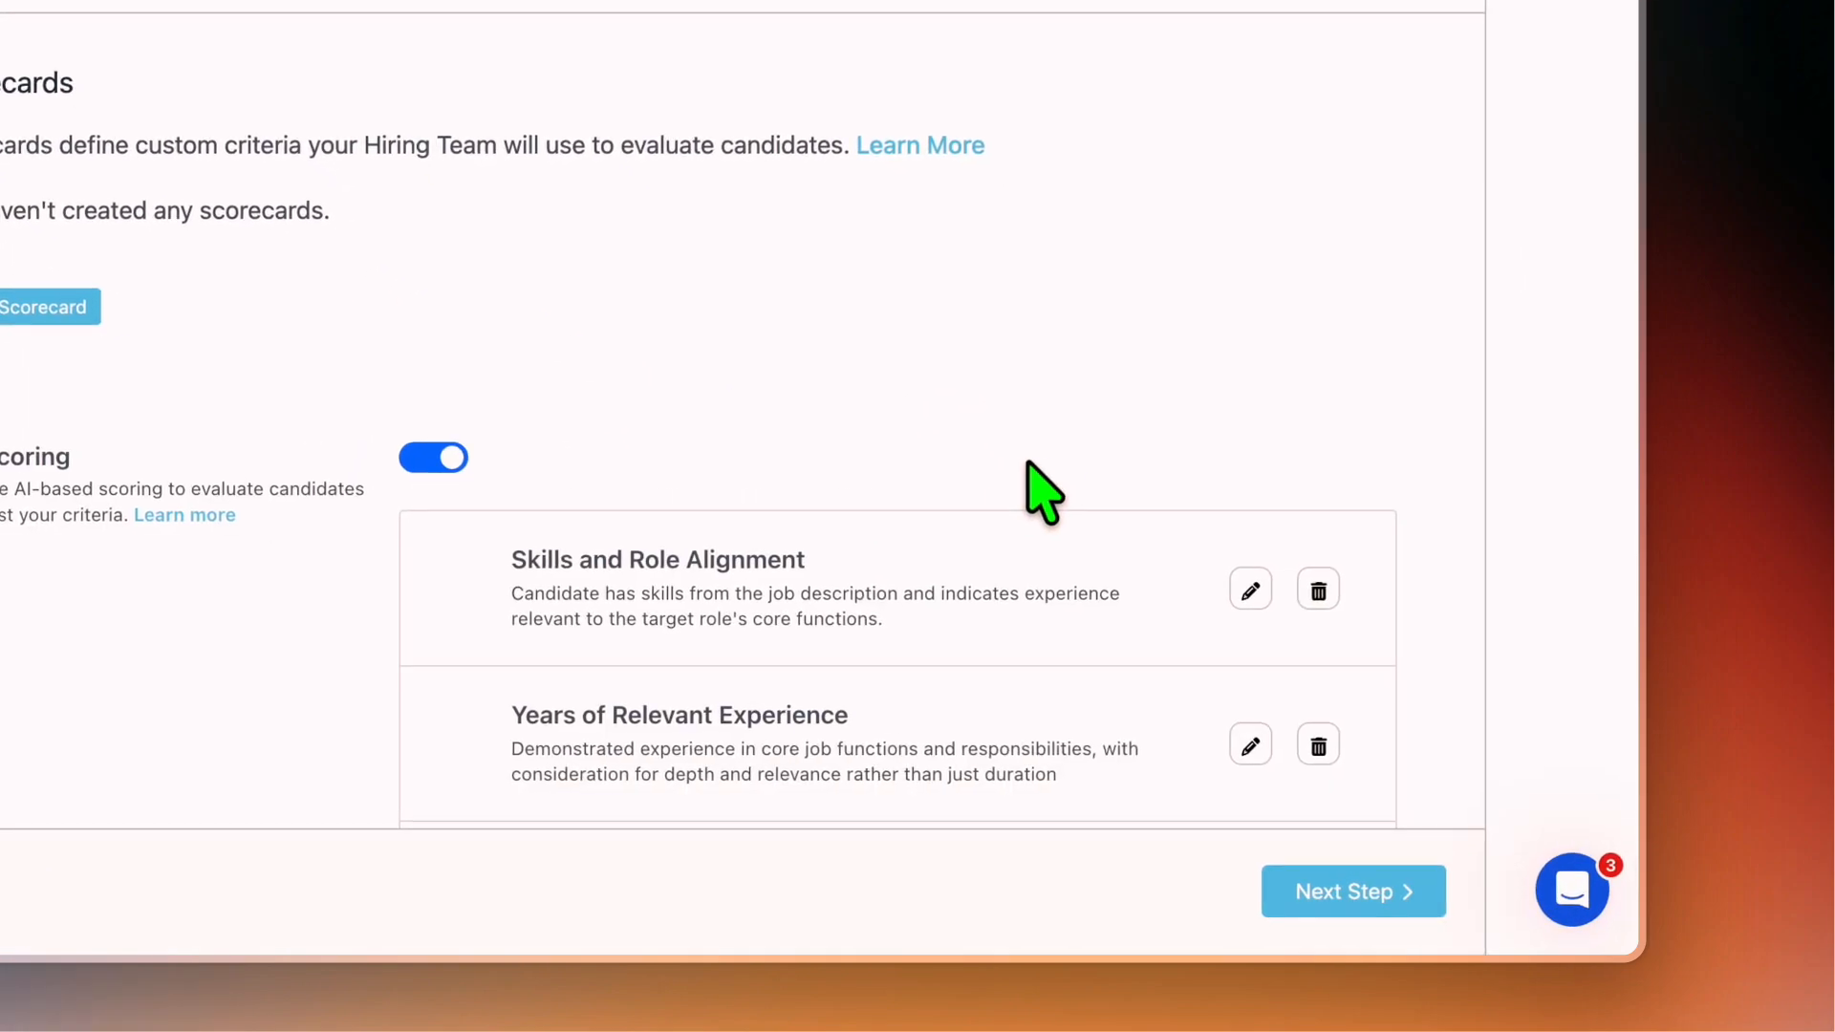
{"action": "scroll", "coordinate": [1167, 606], "scroll_direction": "down", "scroll_amount": 3}
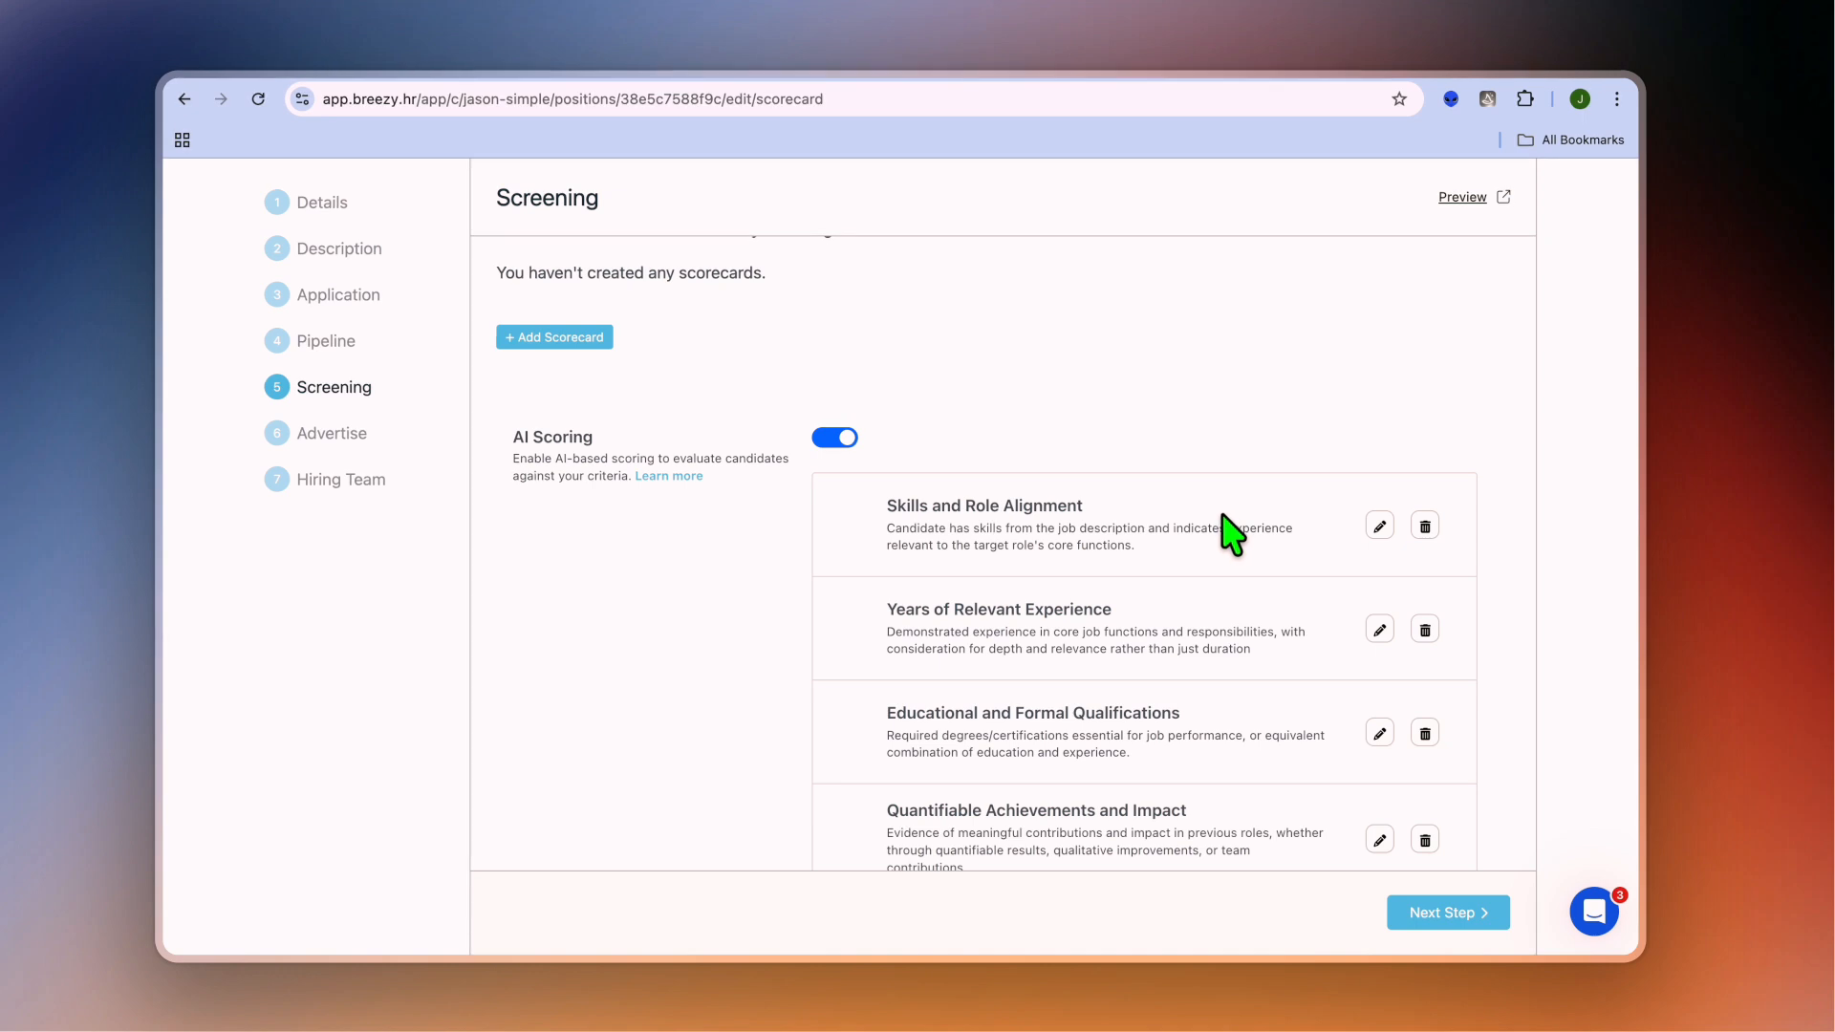
{"action": "scroll", "coordinate": [1200, 771], "scroll_direction": "down", "scroll_amount": 3}
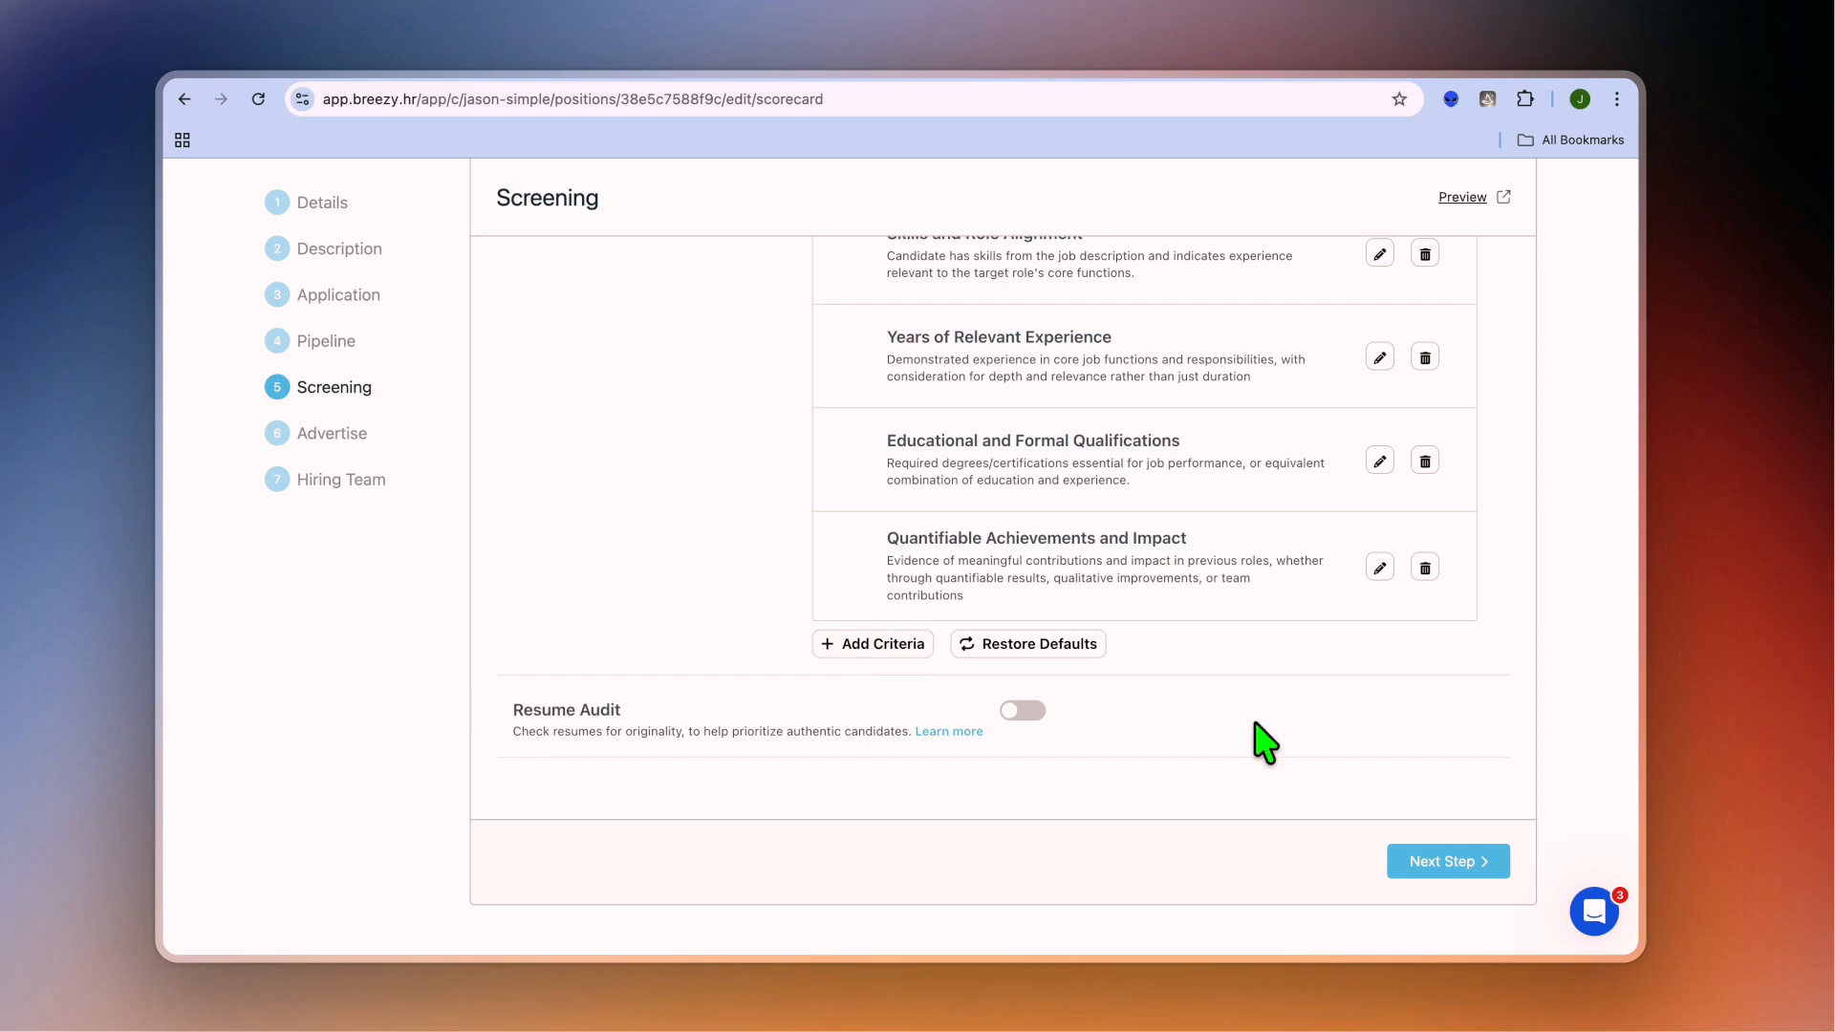
{"action": "left_click", "coordinate": [1467, 863]}
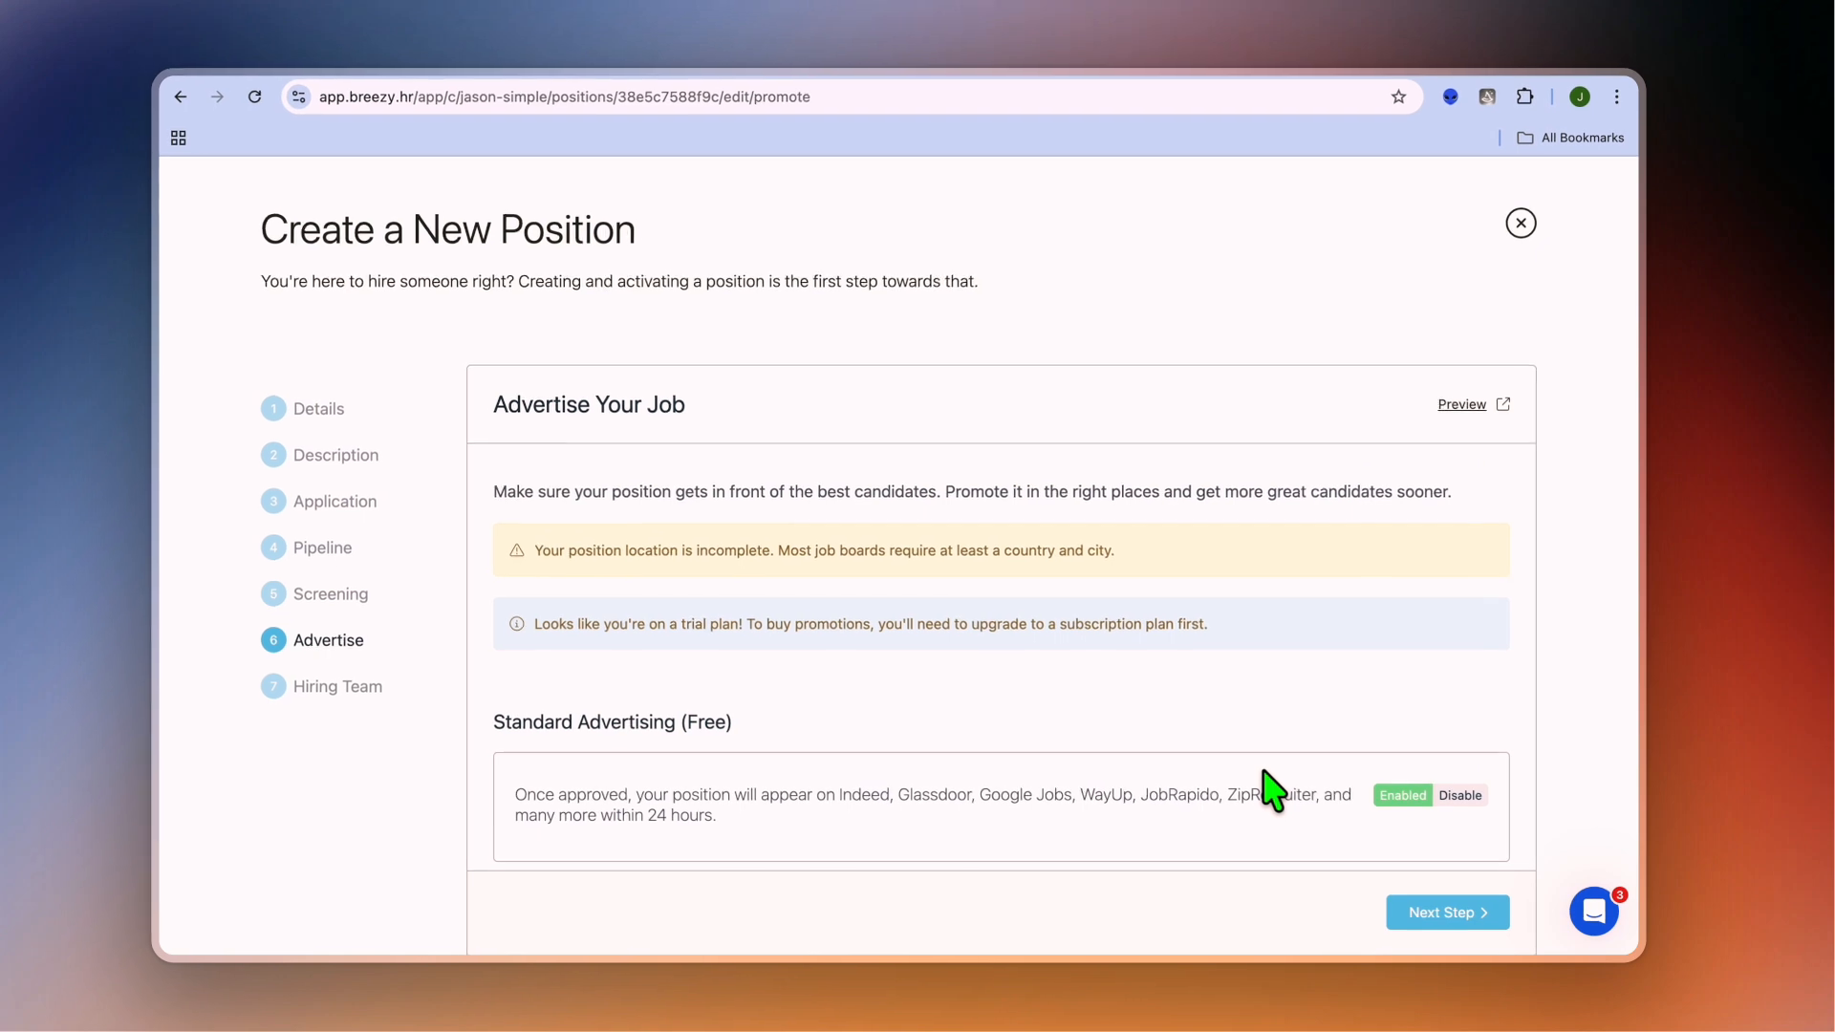
- Review the standard and bundled advertising options, keep free advertising enabled, and continue to the hiring team settings
{"action": "scroll", "coordinate": [1274, 792], "scroll_direction": "down", "scroll_amount": 2}
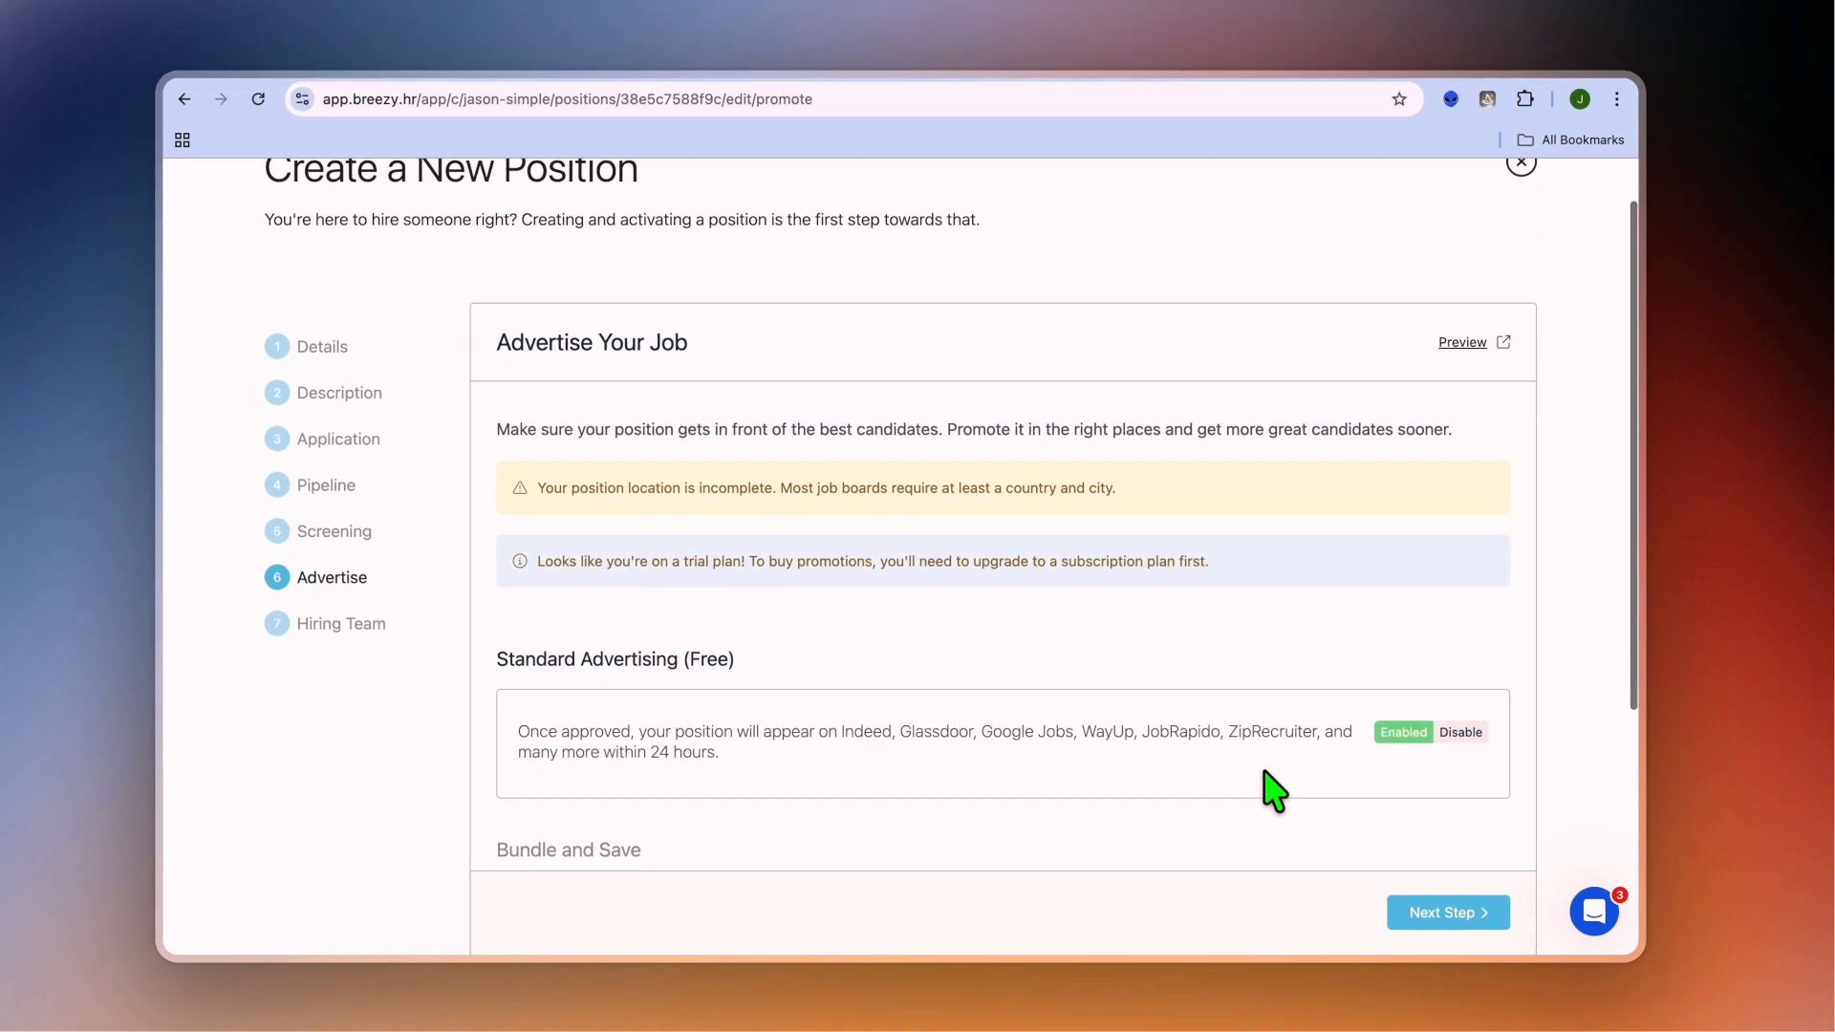
{"action": "scroll", "coordinate": [1274, 791], "scroll_direction": "down", "scroll_amount": 3}
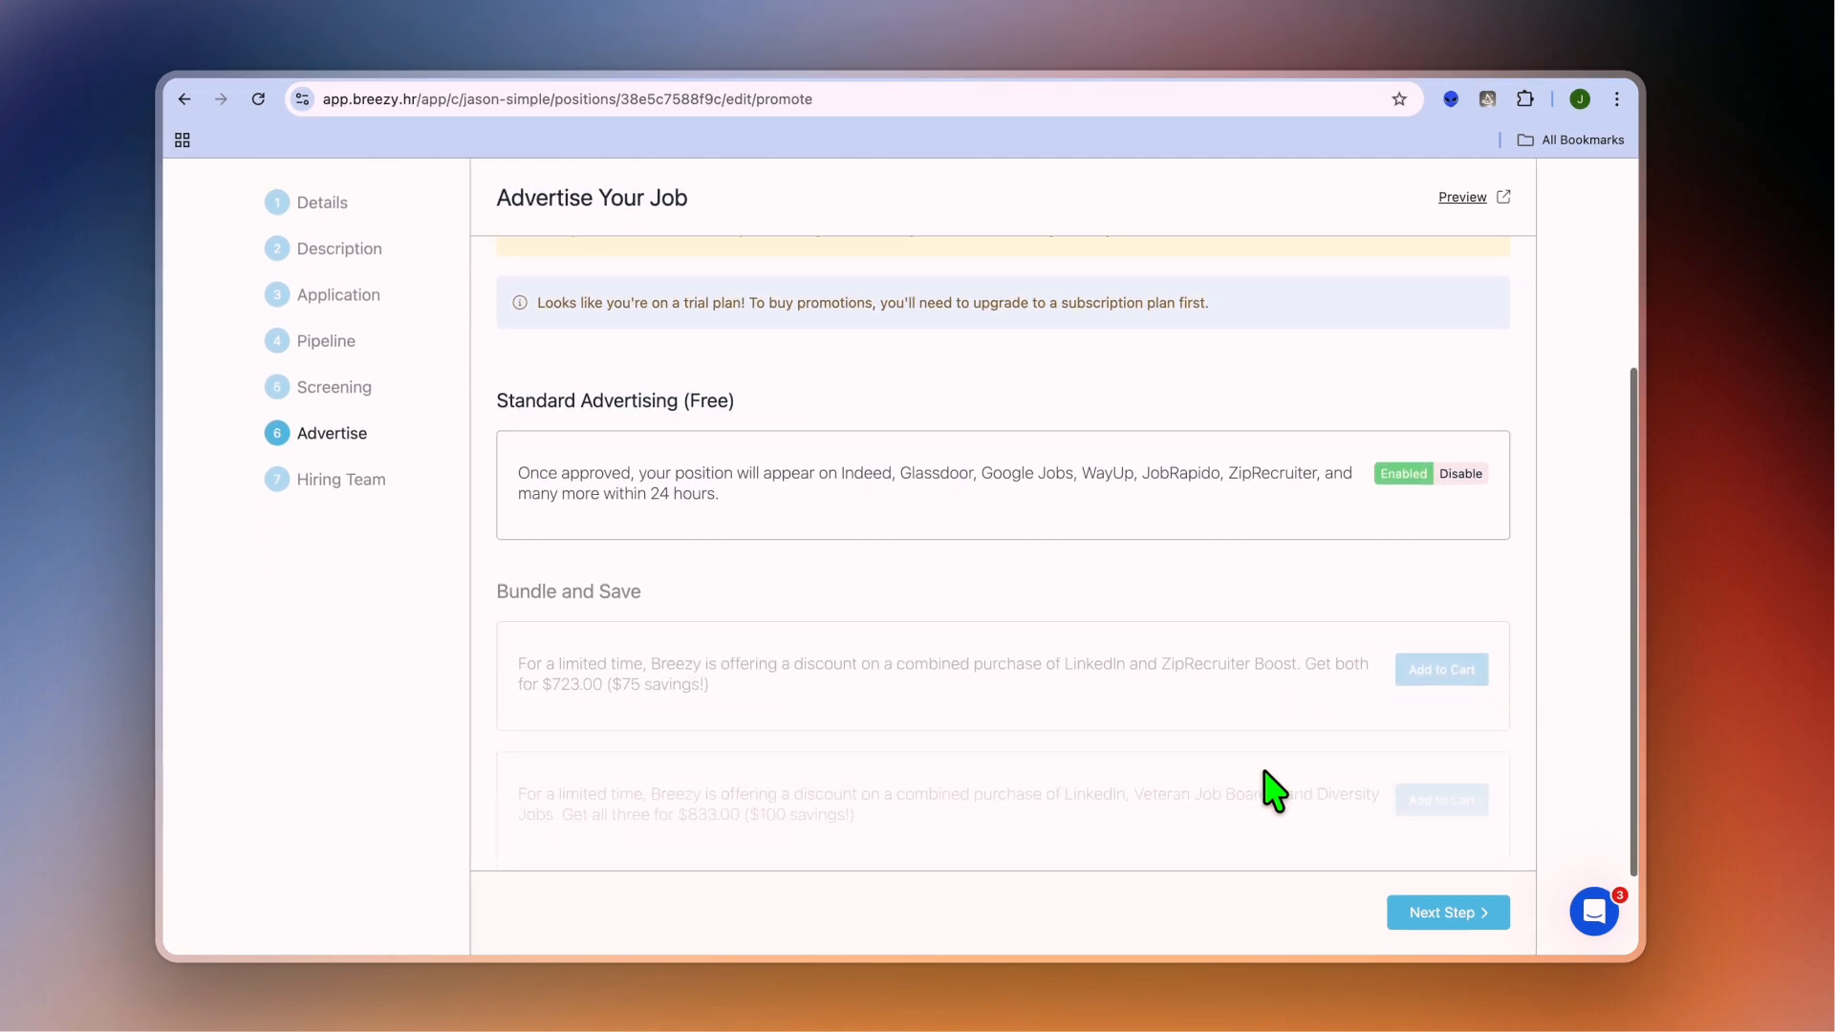
{"action": "scroll", "coordinate": [1274, 791], "scroll_direction": "down", "scroll_amount": 2}
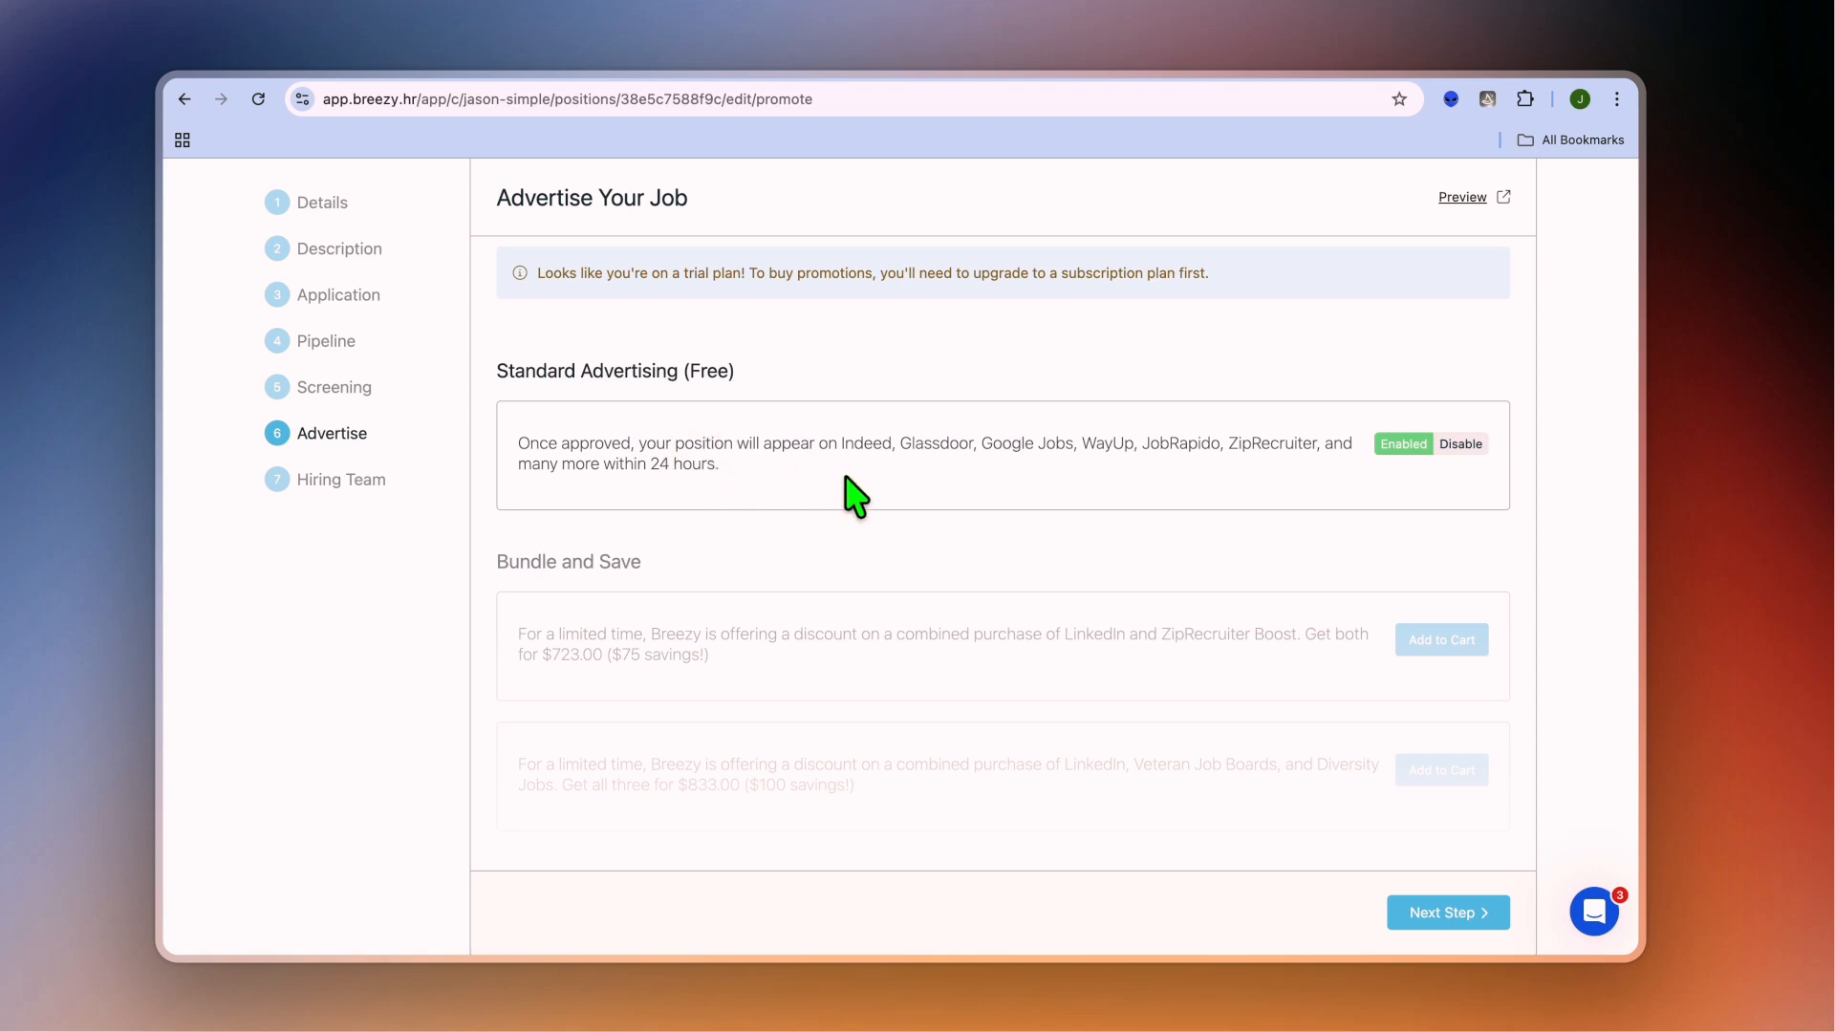
{"action": "scroll", "coordinate": [841, 474], "scroll_direction": "down", "scroll_amount": 2}
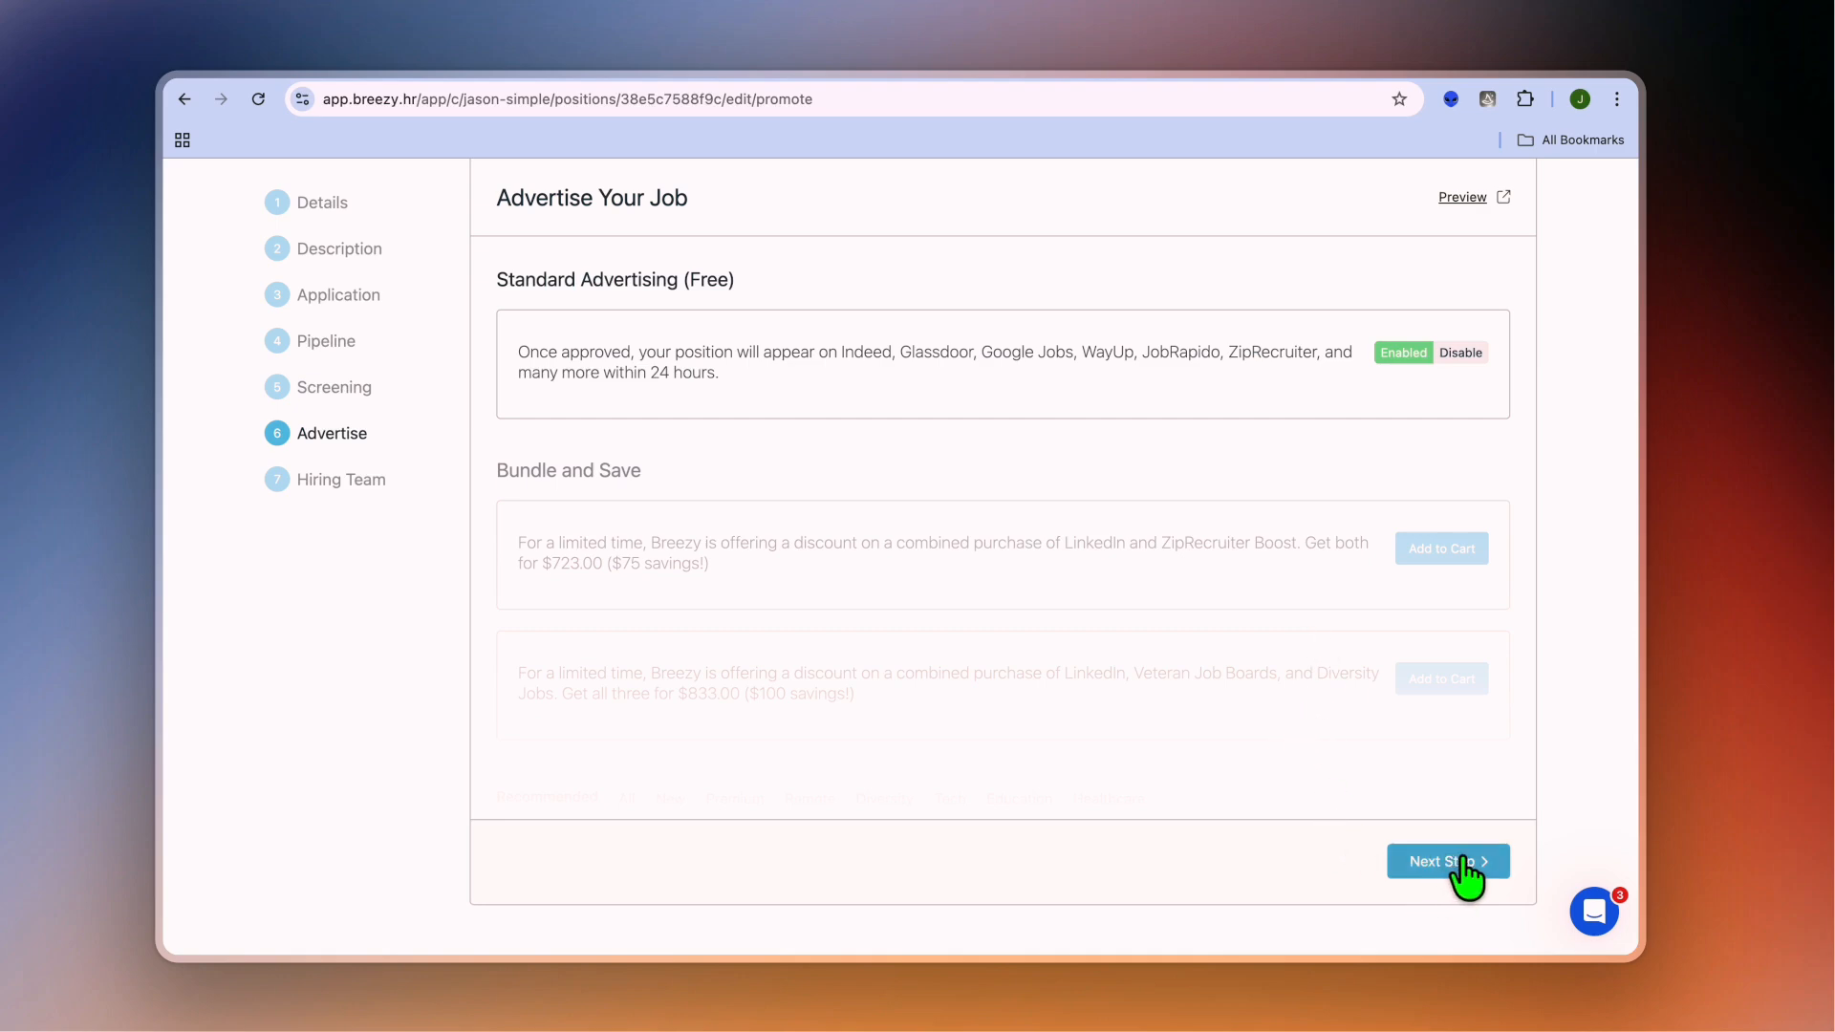
{"action": "left_click", "coordinate": [1462, 862]}
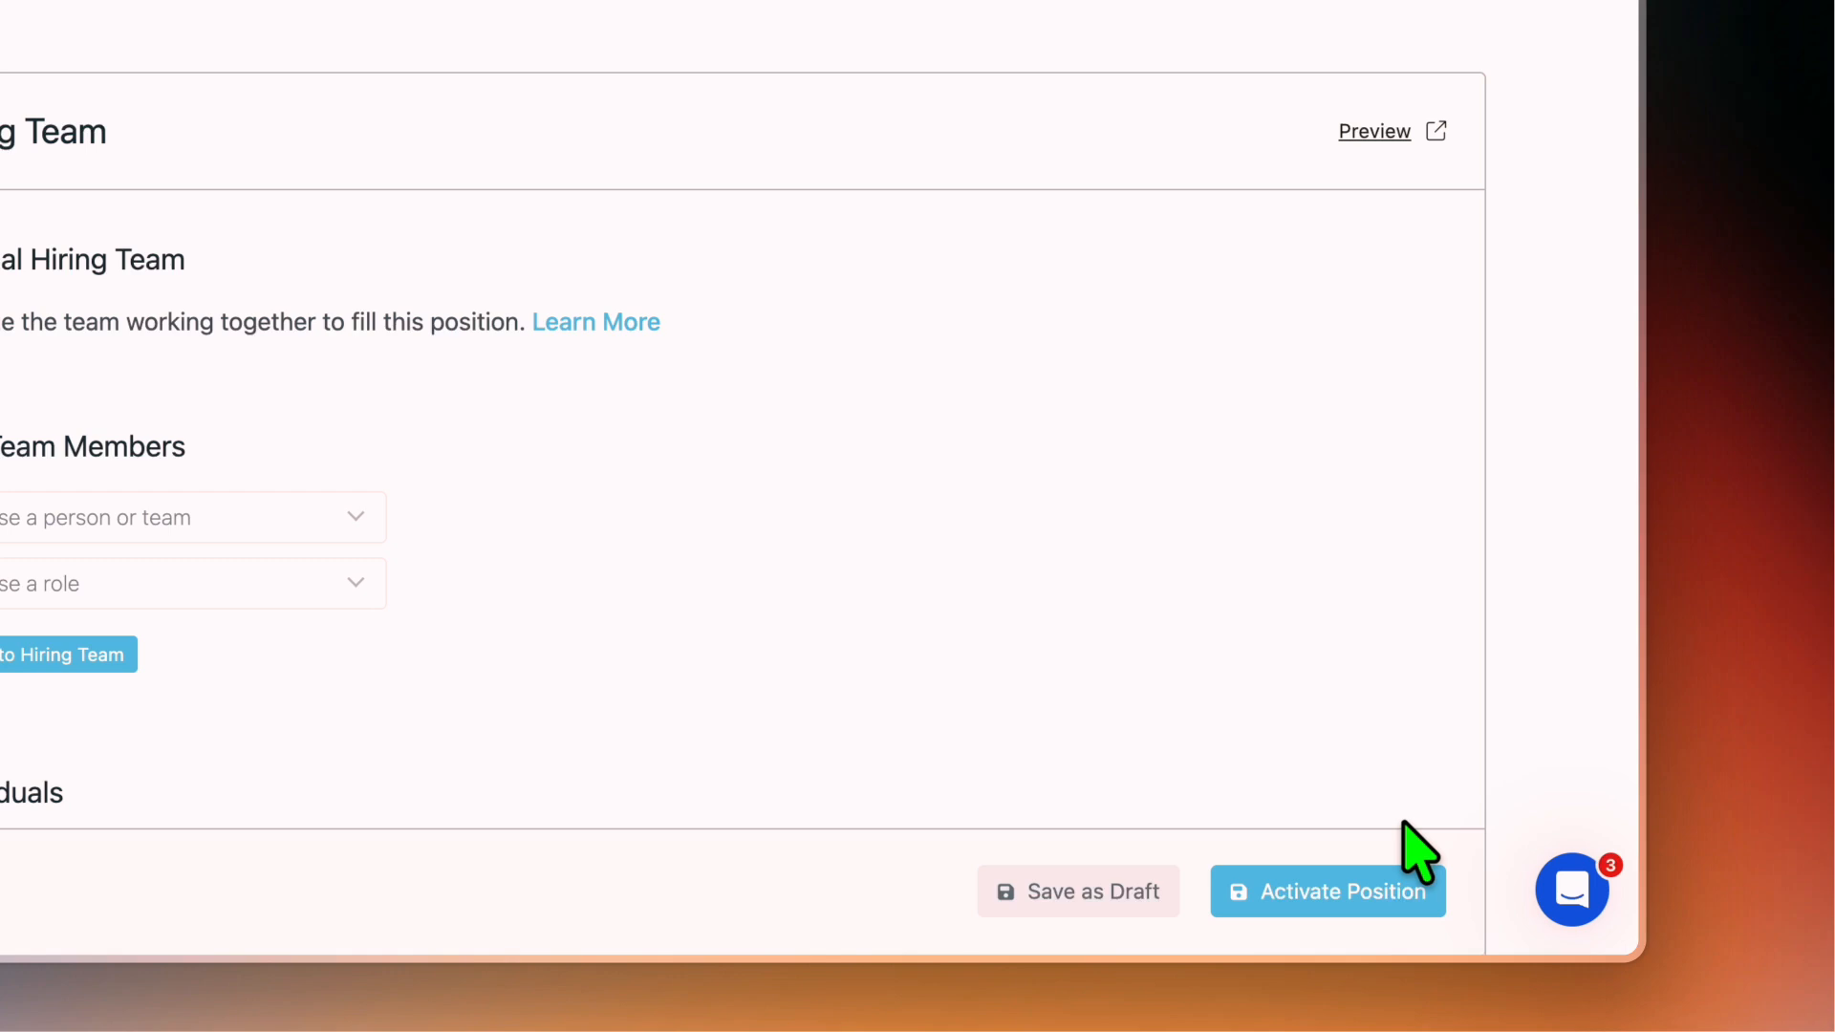
- Review the hiring team settings, including the person or team selection, roles, and external recruiter fields, without adding anyone
{"action": "scroll", "coordinate": [1403, 822], "scroll_direction": "down", "scroll_amount": 4}
{"action": "scroll", "coordinate": [1400, 820], "scroll_direction": "up", "scroll_amount": 2}
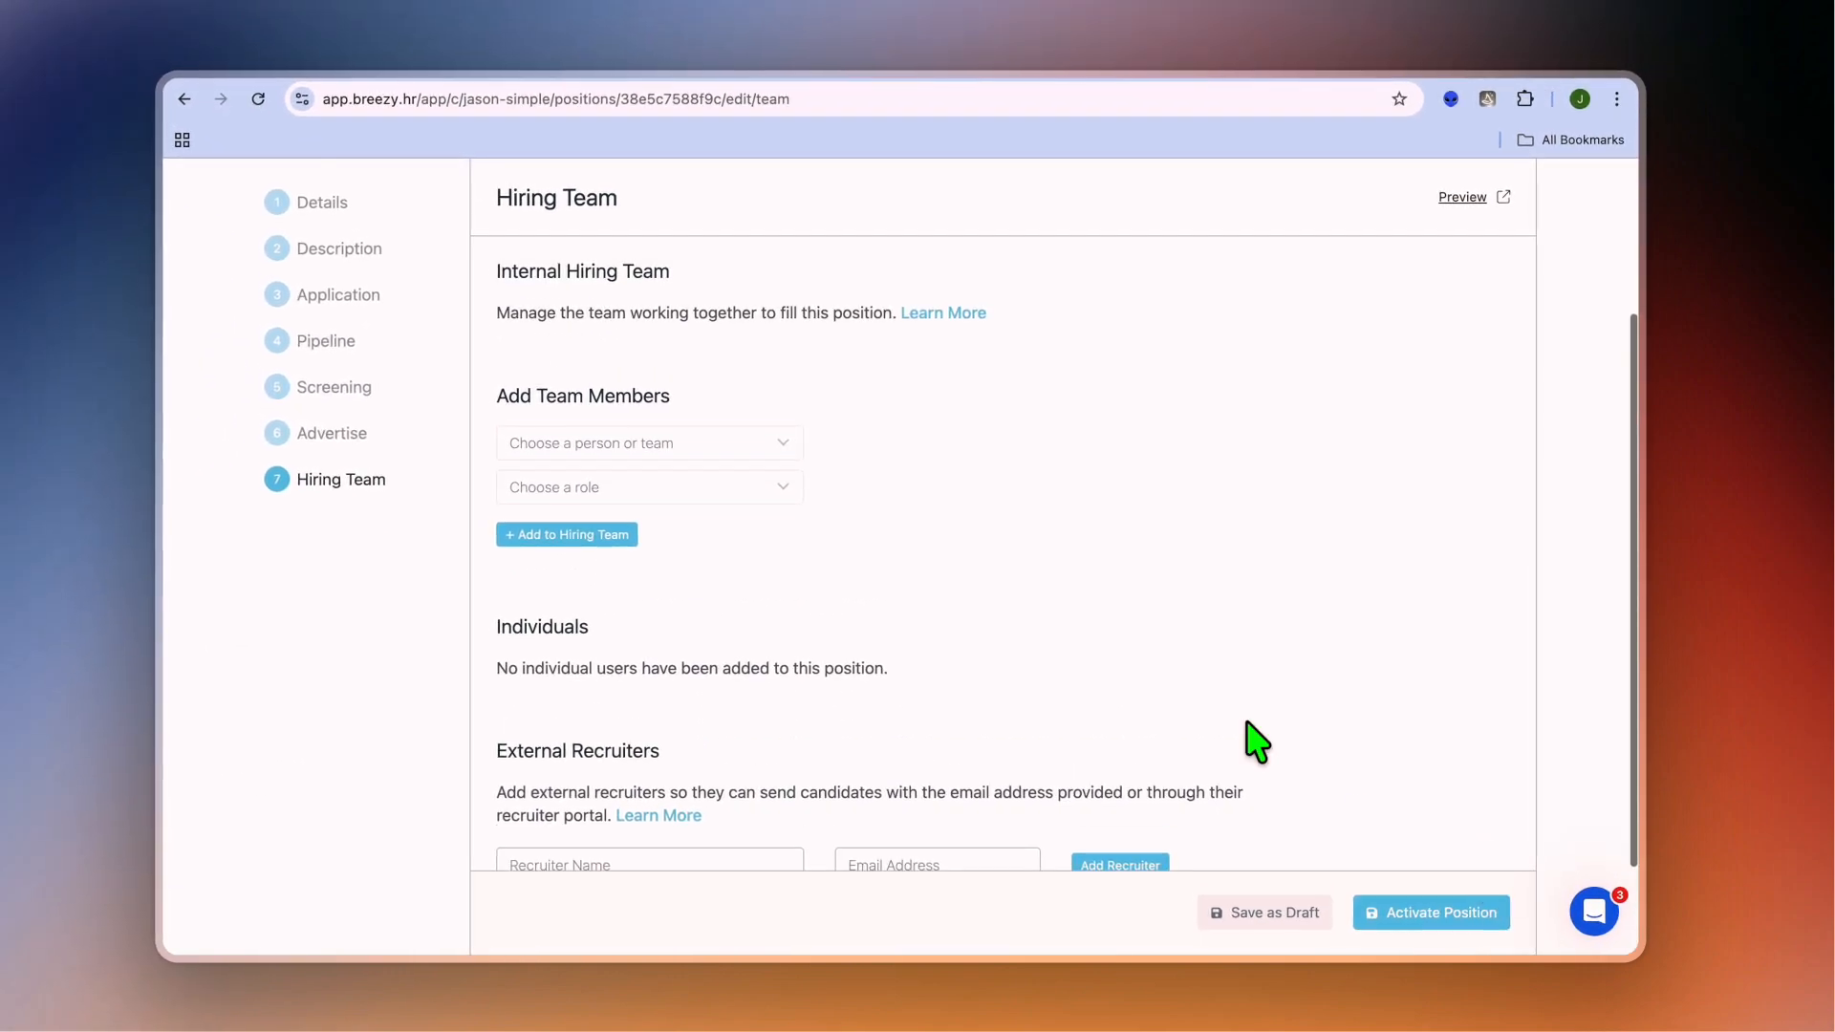
{"action": "scroll", "coordinate": [1067, 604], "scroll_direction": "up", "scroll_amount": 2}
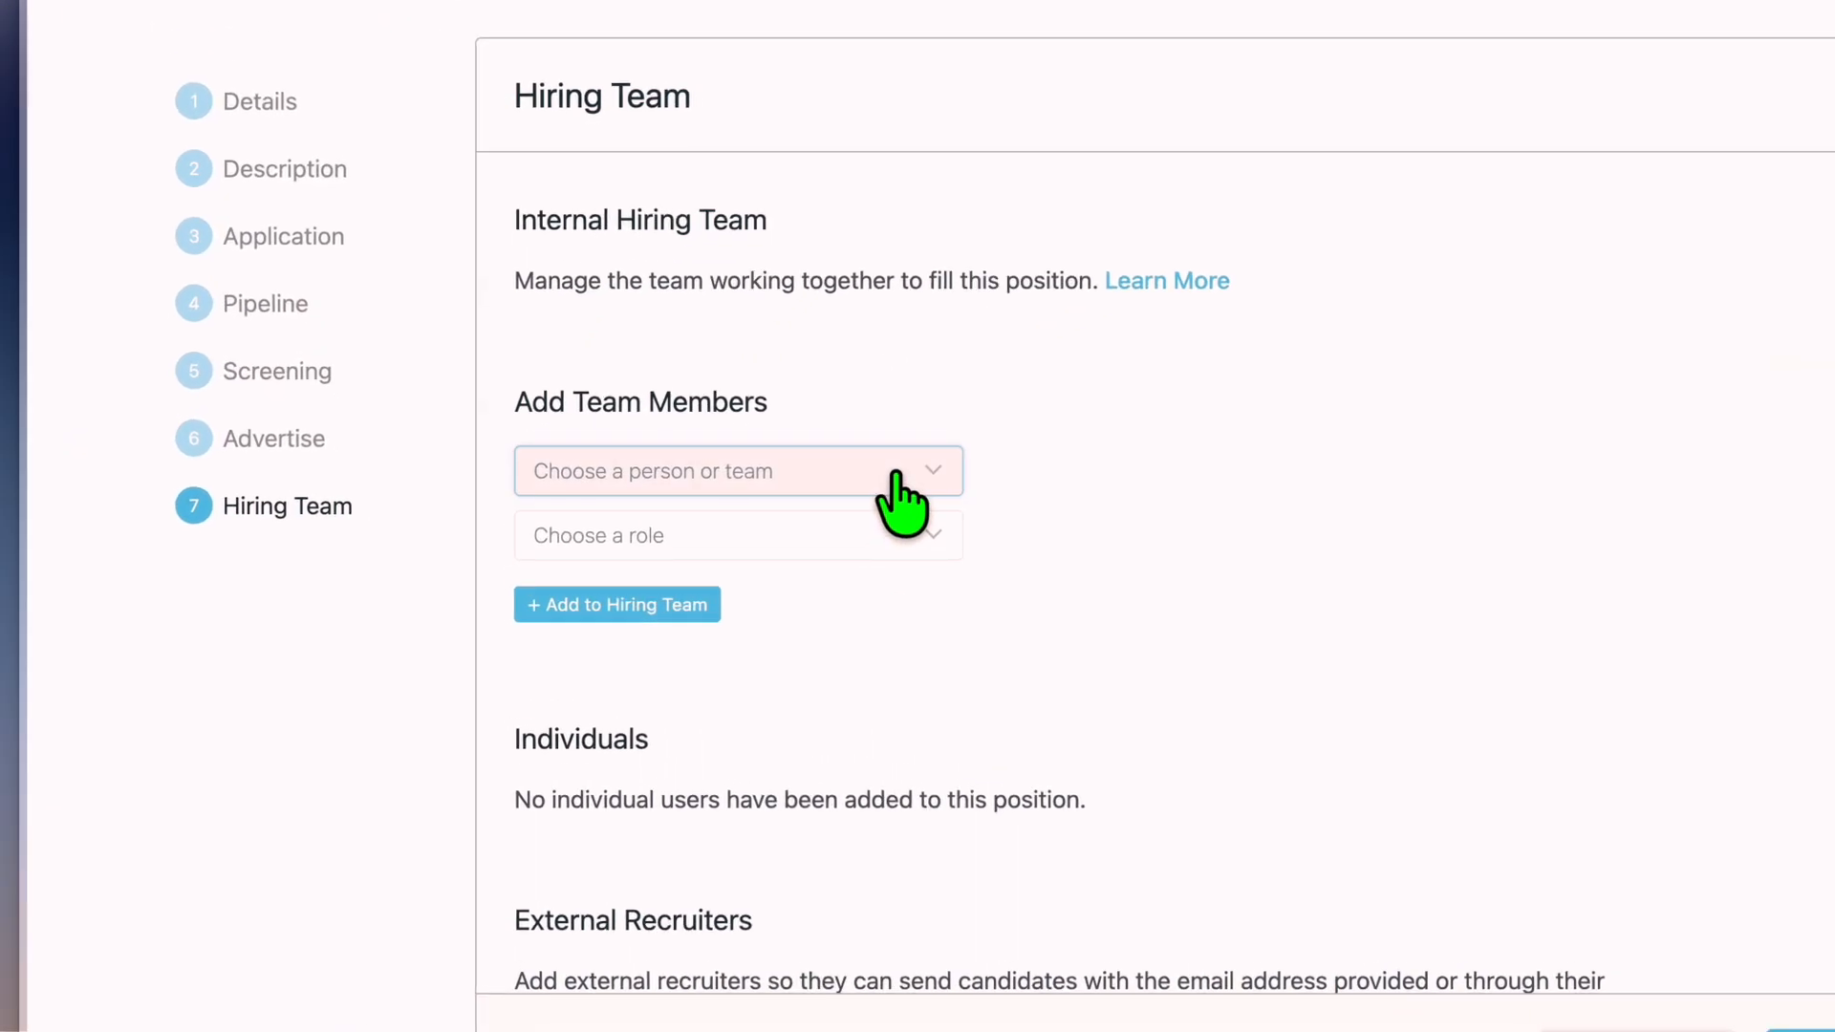
{"action": "left_click", "coordinate": [752, 517]}
{"action": "left_click", "coordinate": [1088, 526]}
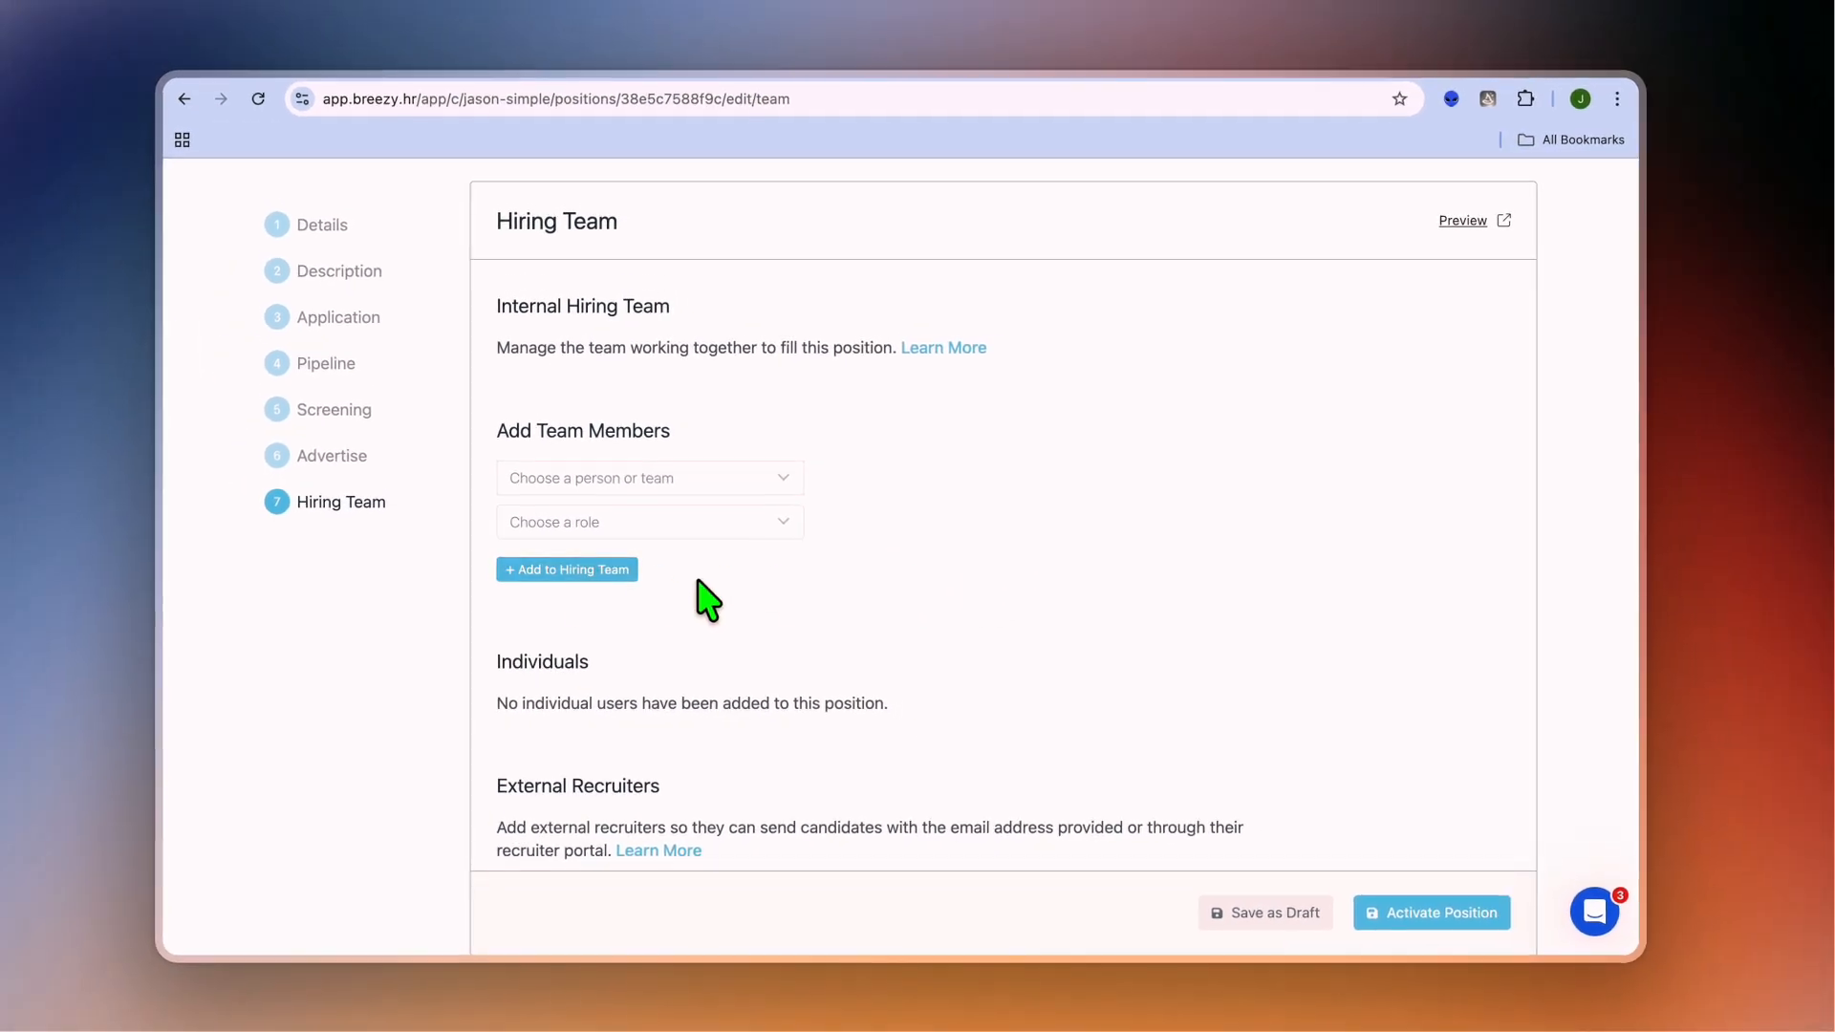
{"action": "scroll", "coordinate": [811, 642], "scroll_direction": "down", "scroll_amount": 3}
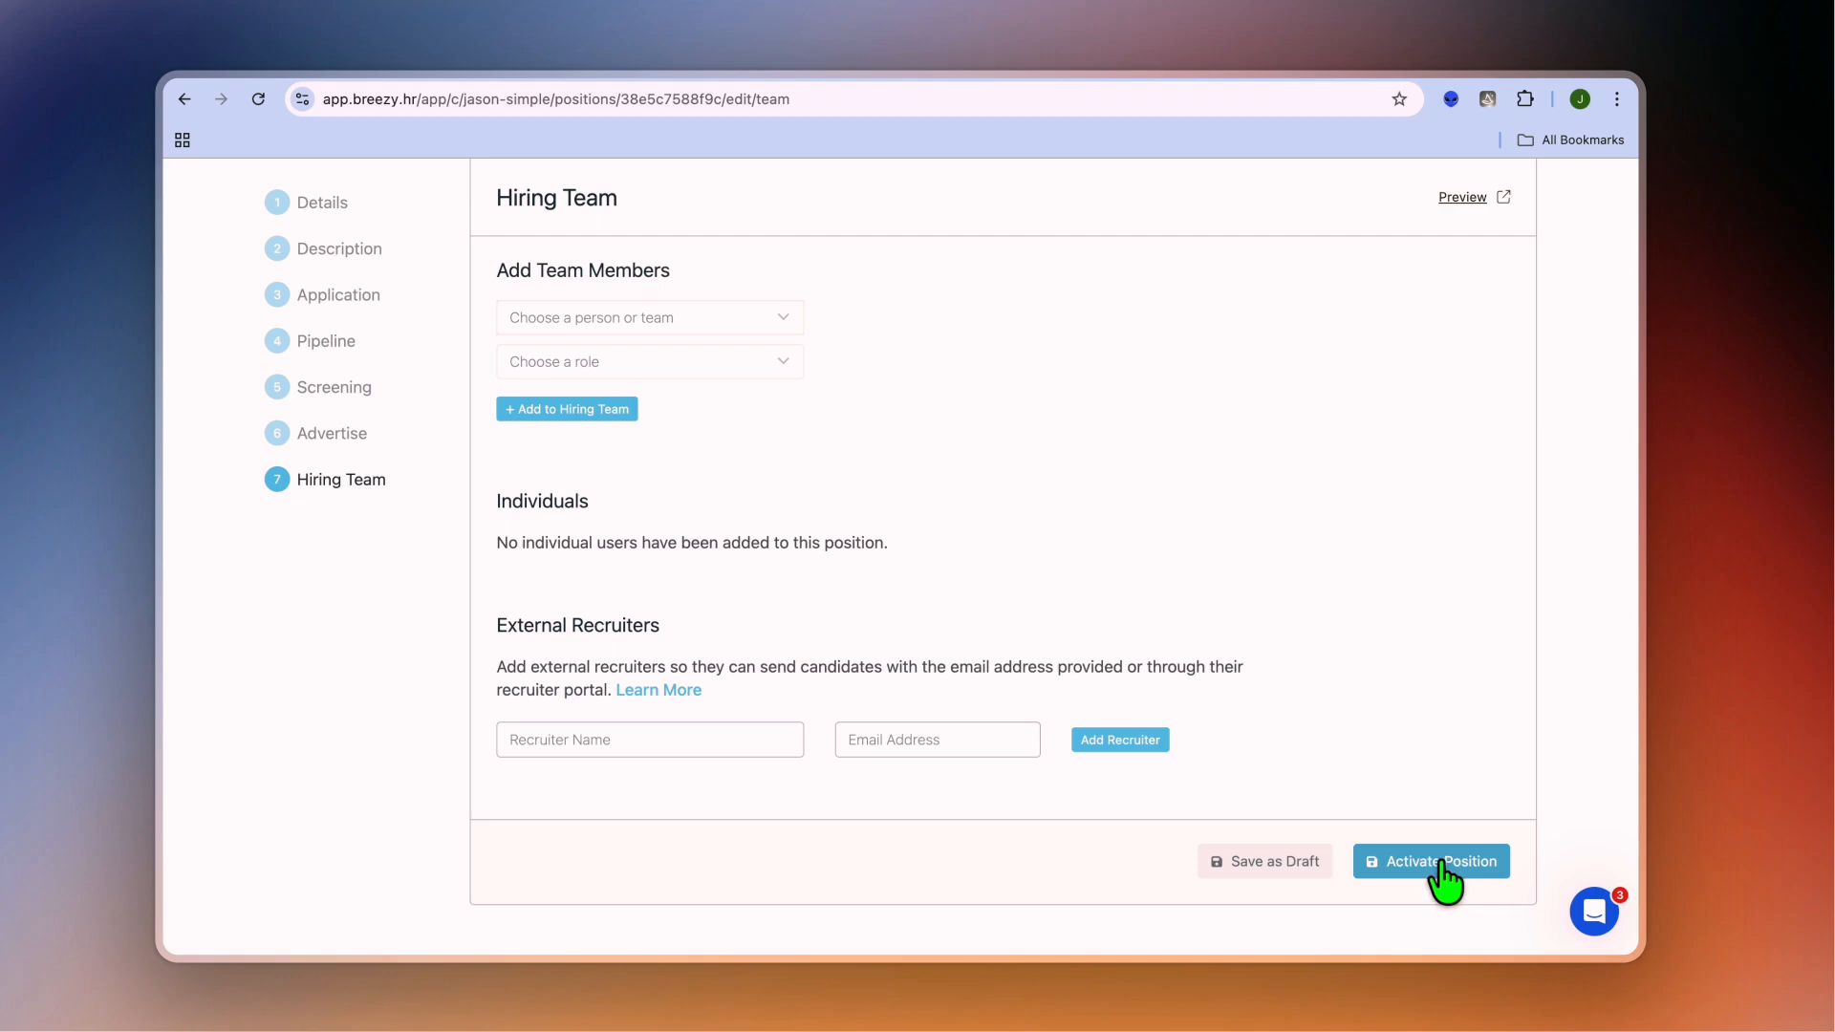
- Activate the accountant position, confirm the activation, and dismiss the sharing message
{"action": "left_click", "coordinate": [1444, 865]}
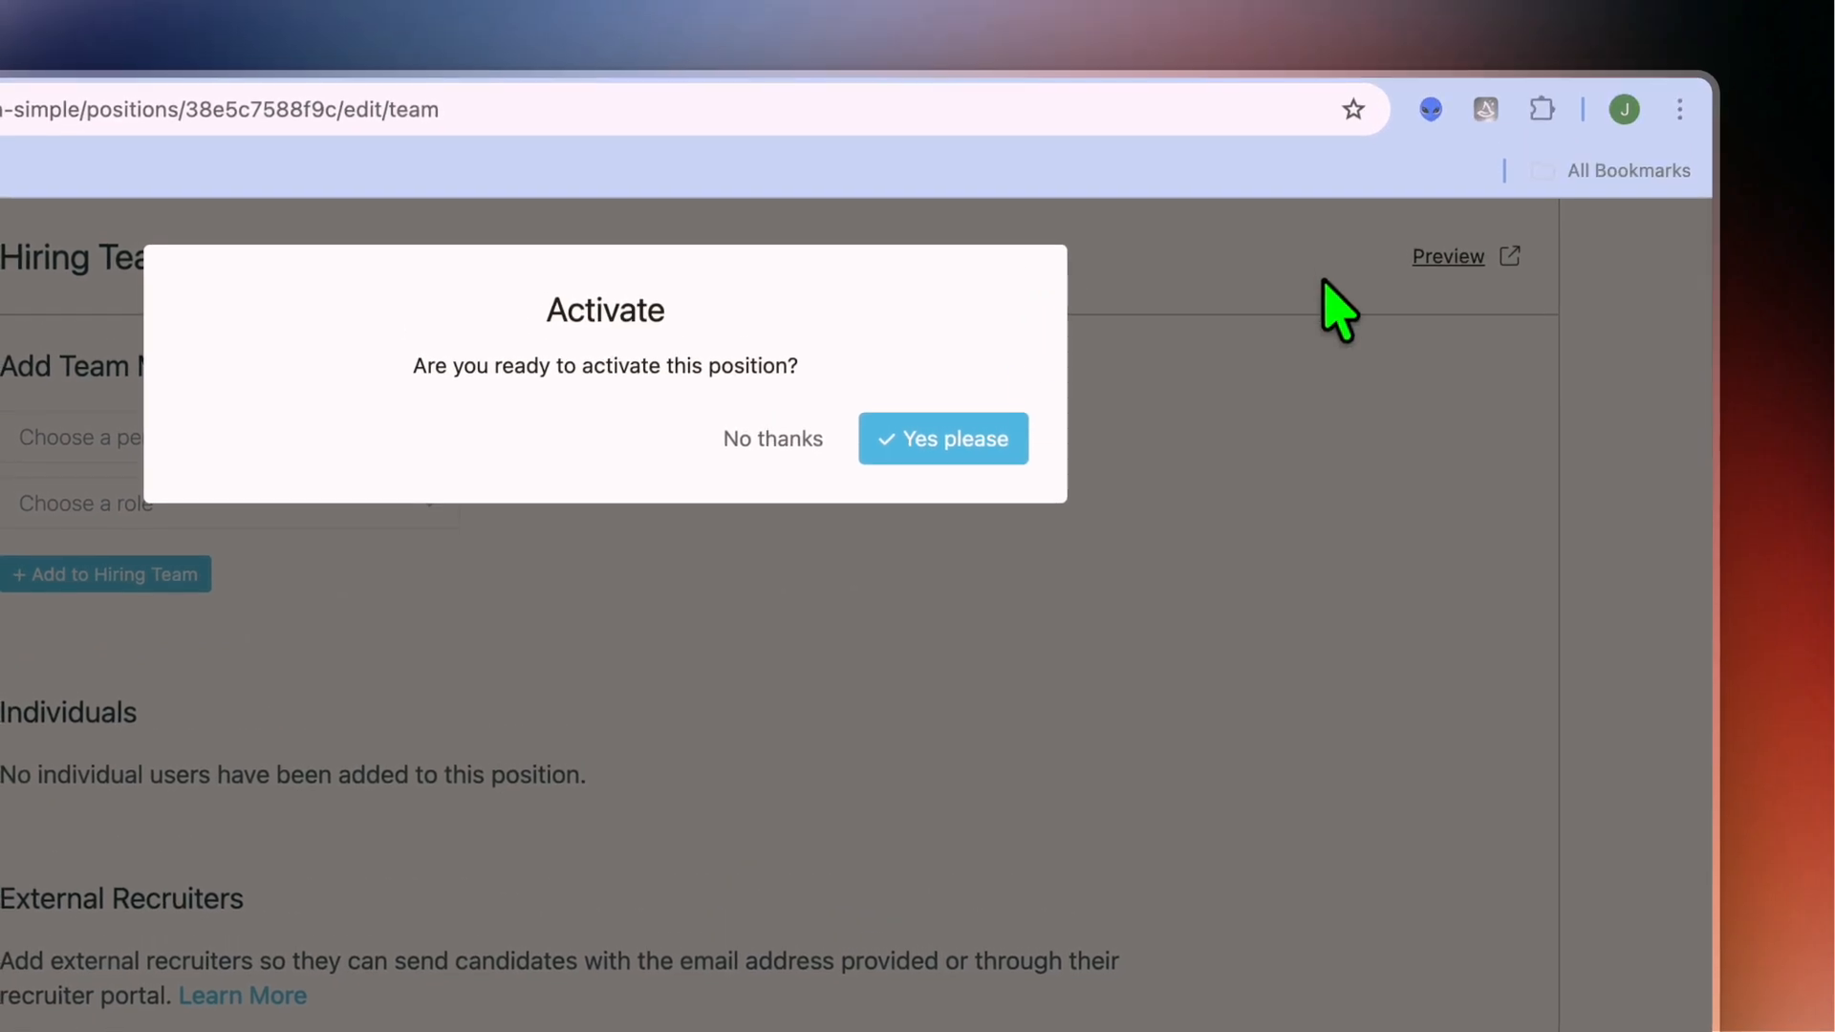
{"action": "left_click", "coordinate": [932, 442]}
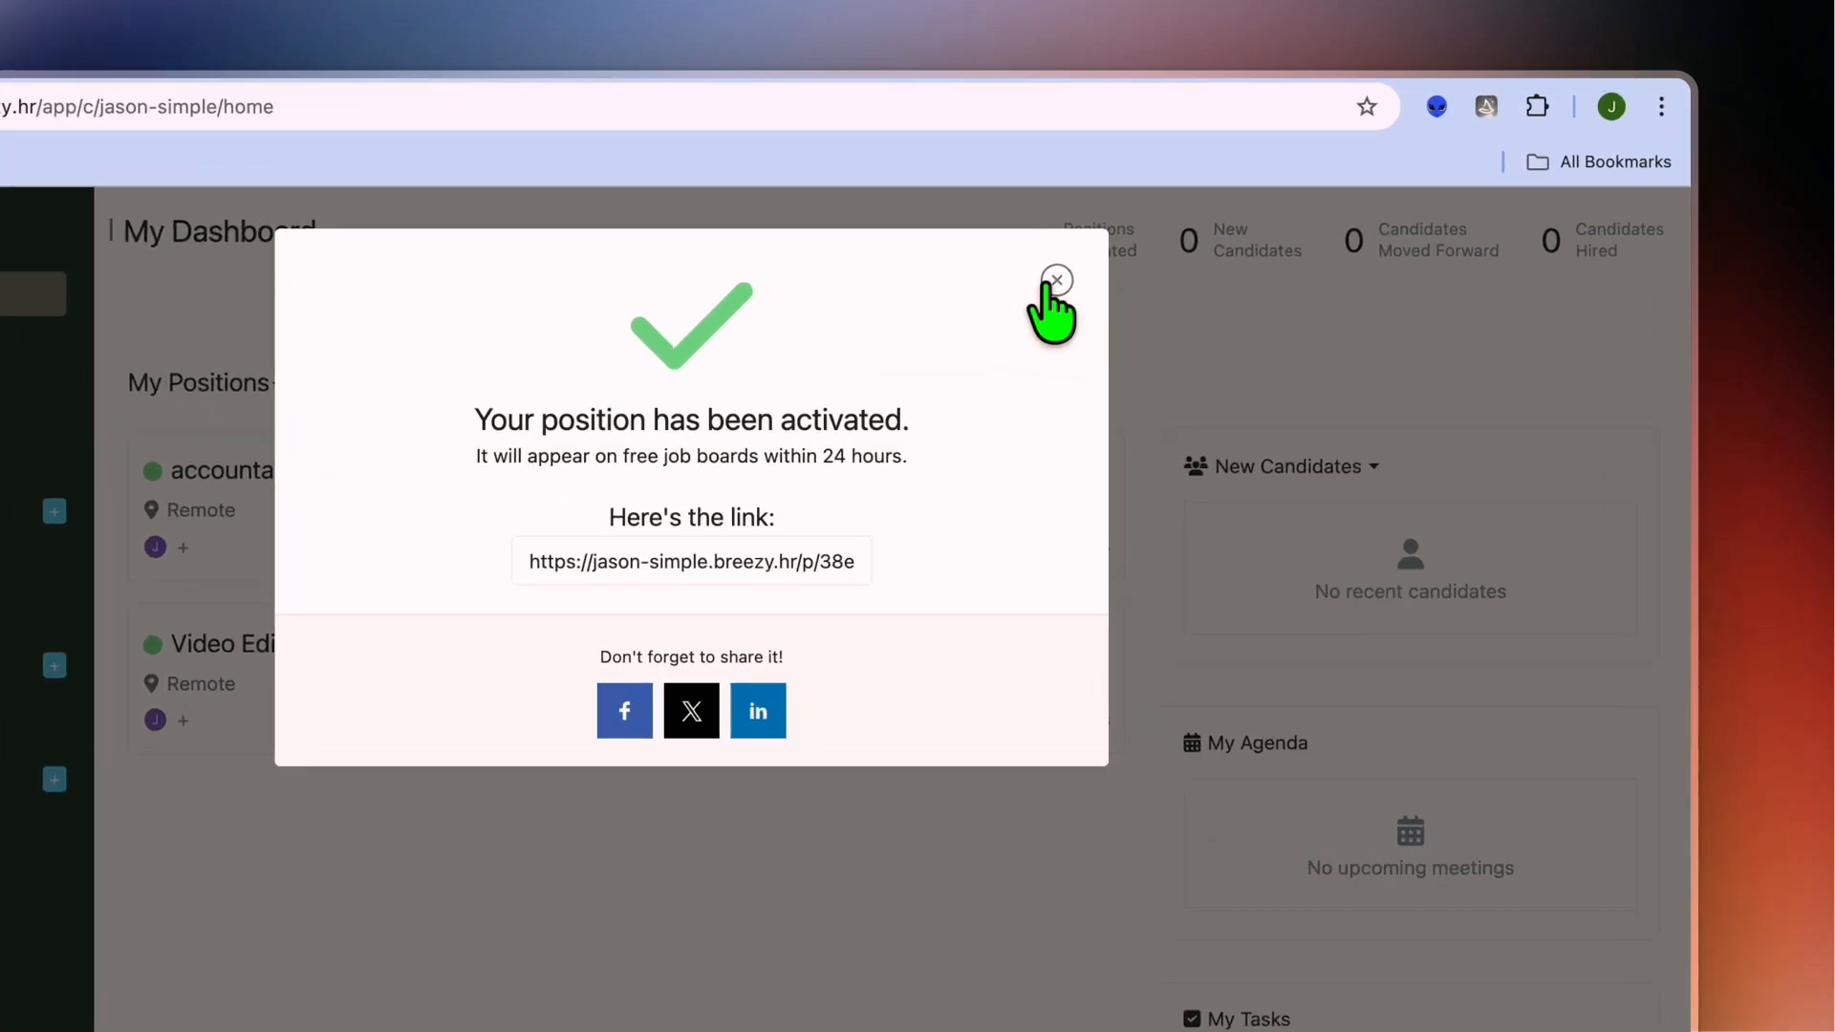
{"action": "left_click", "coordinate": [1170, 226]}
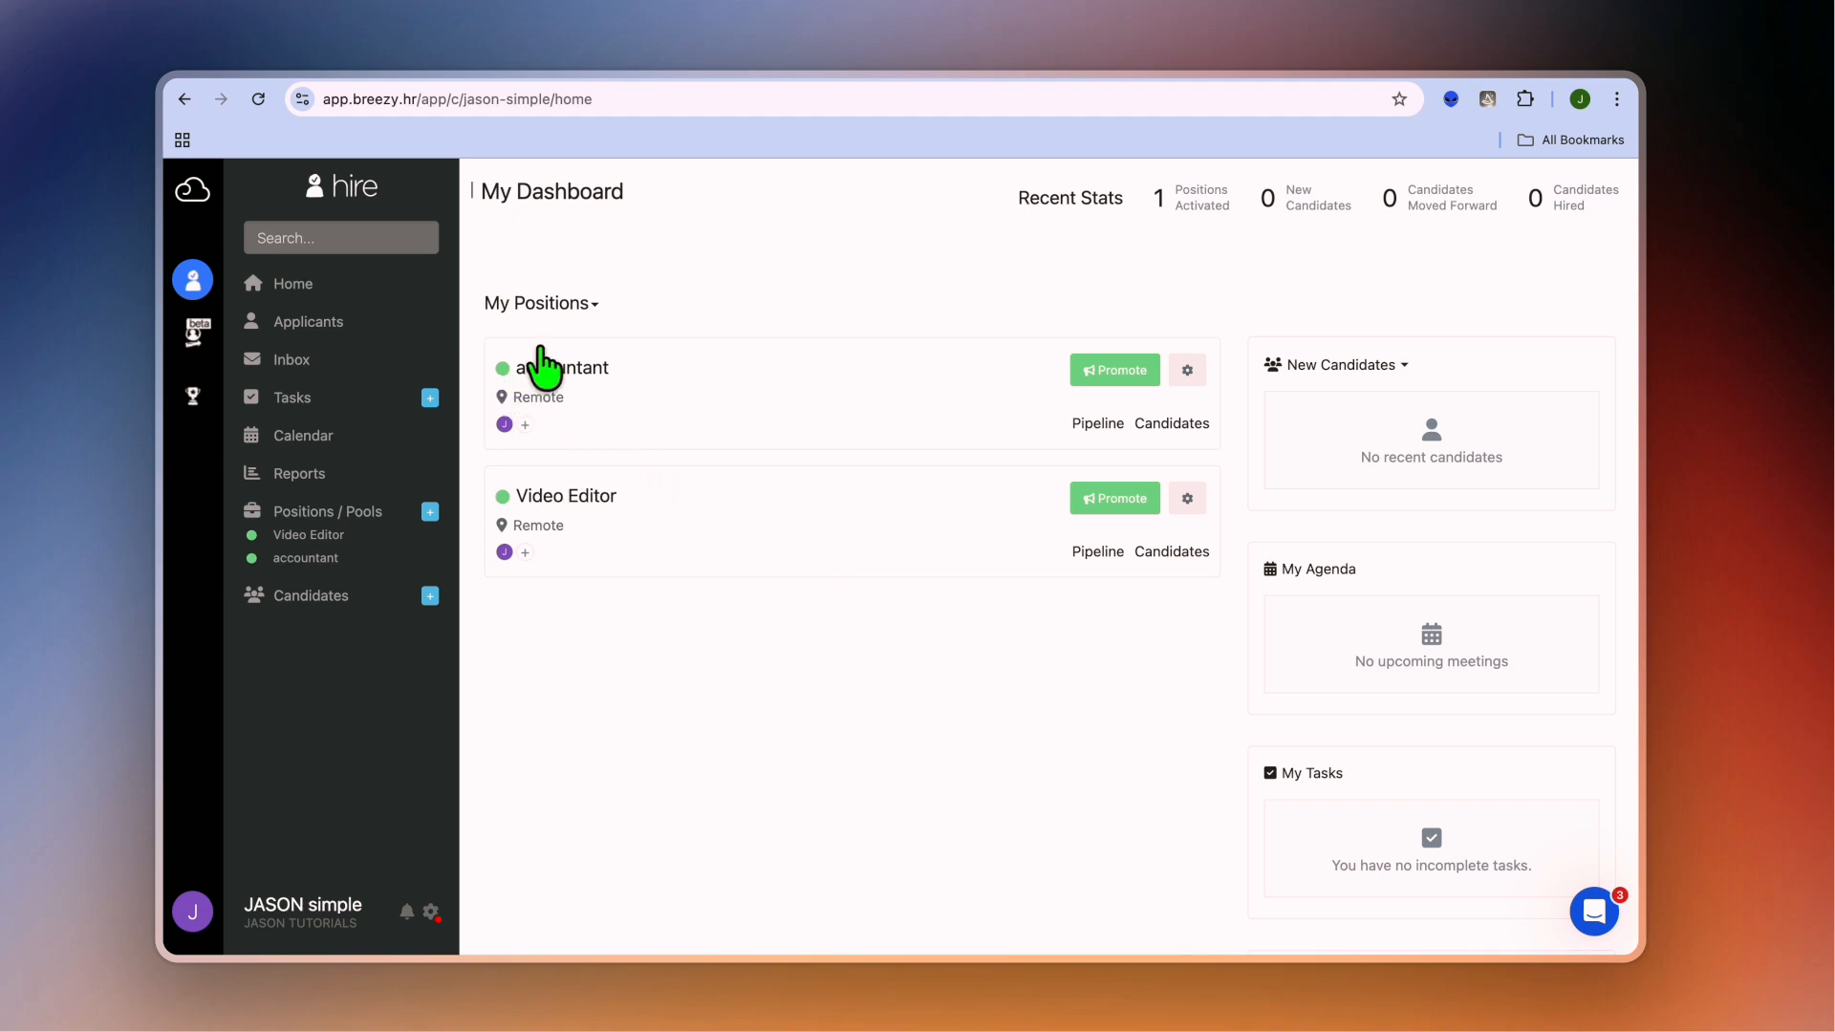
- In the accountant position's pipeline, manually add a candidate with the saved full name, email address and phone number to the Applied stage
{"action": "left_click", "coordinate": [598, 375]}
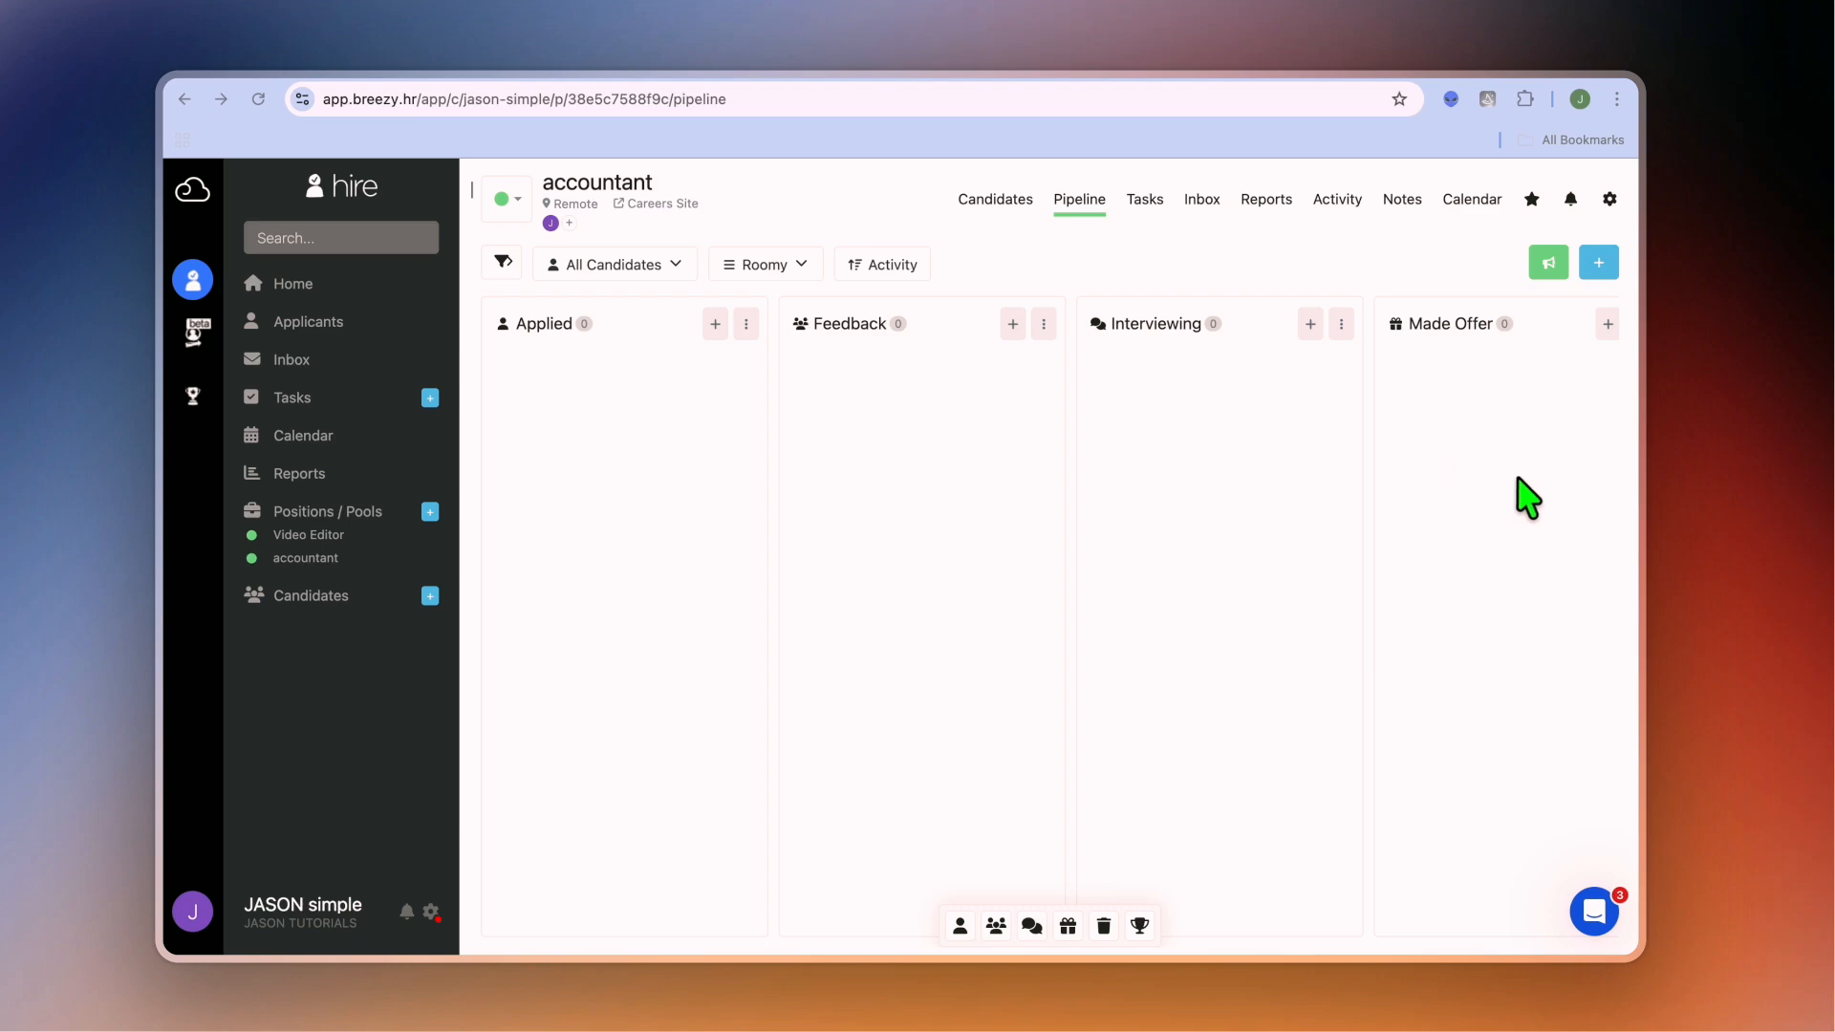
{"action": "left_click", "coordinate": [1598, 264]}
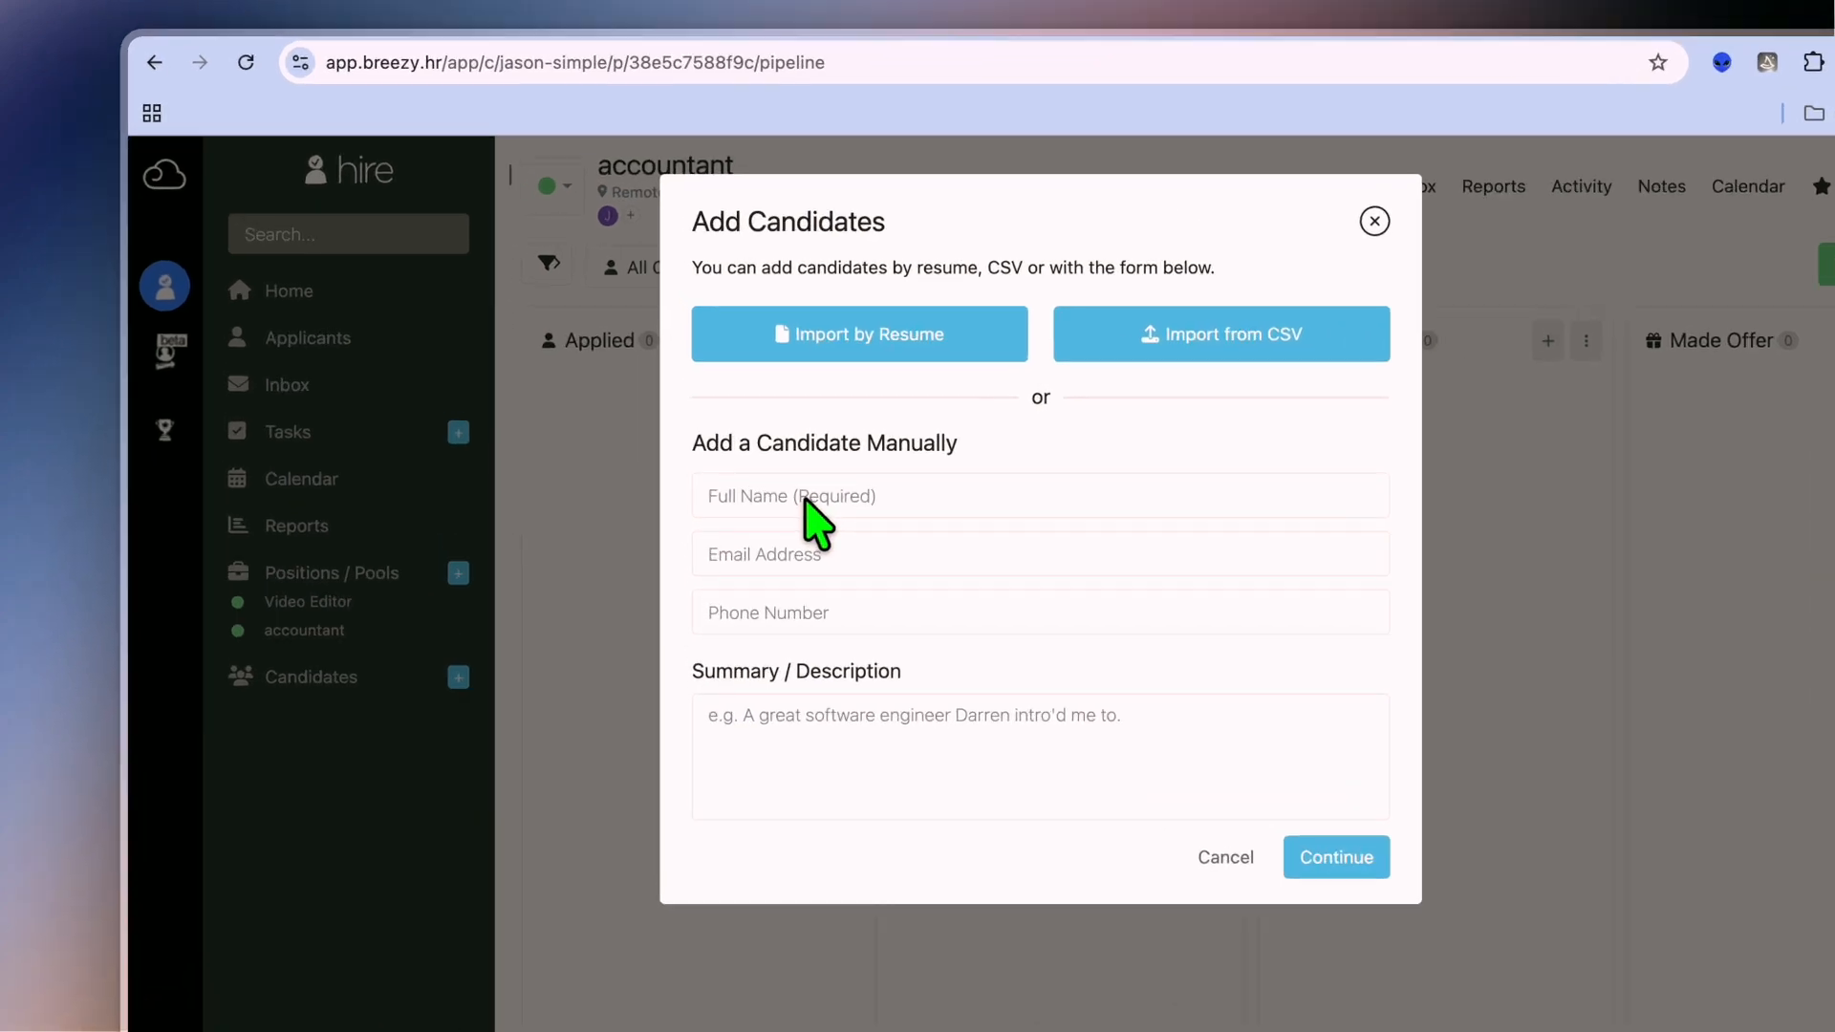
{"action": "left_click", "coordinate": [716, 451]}
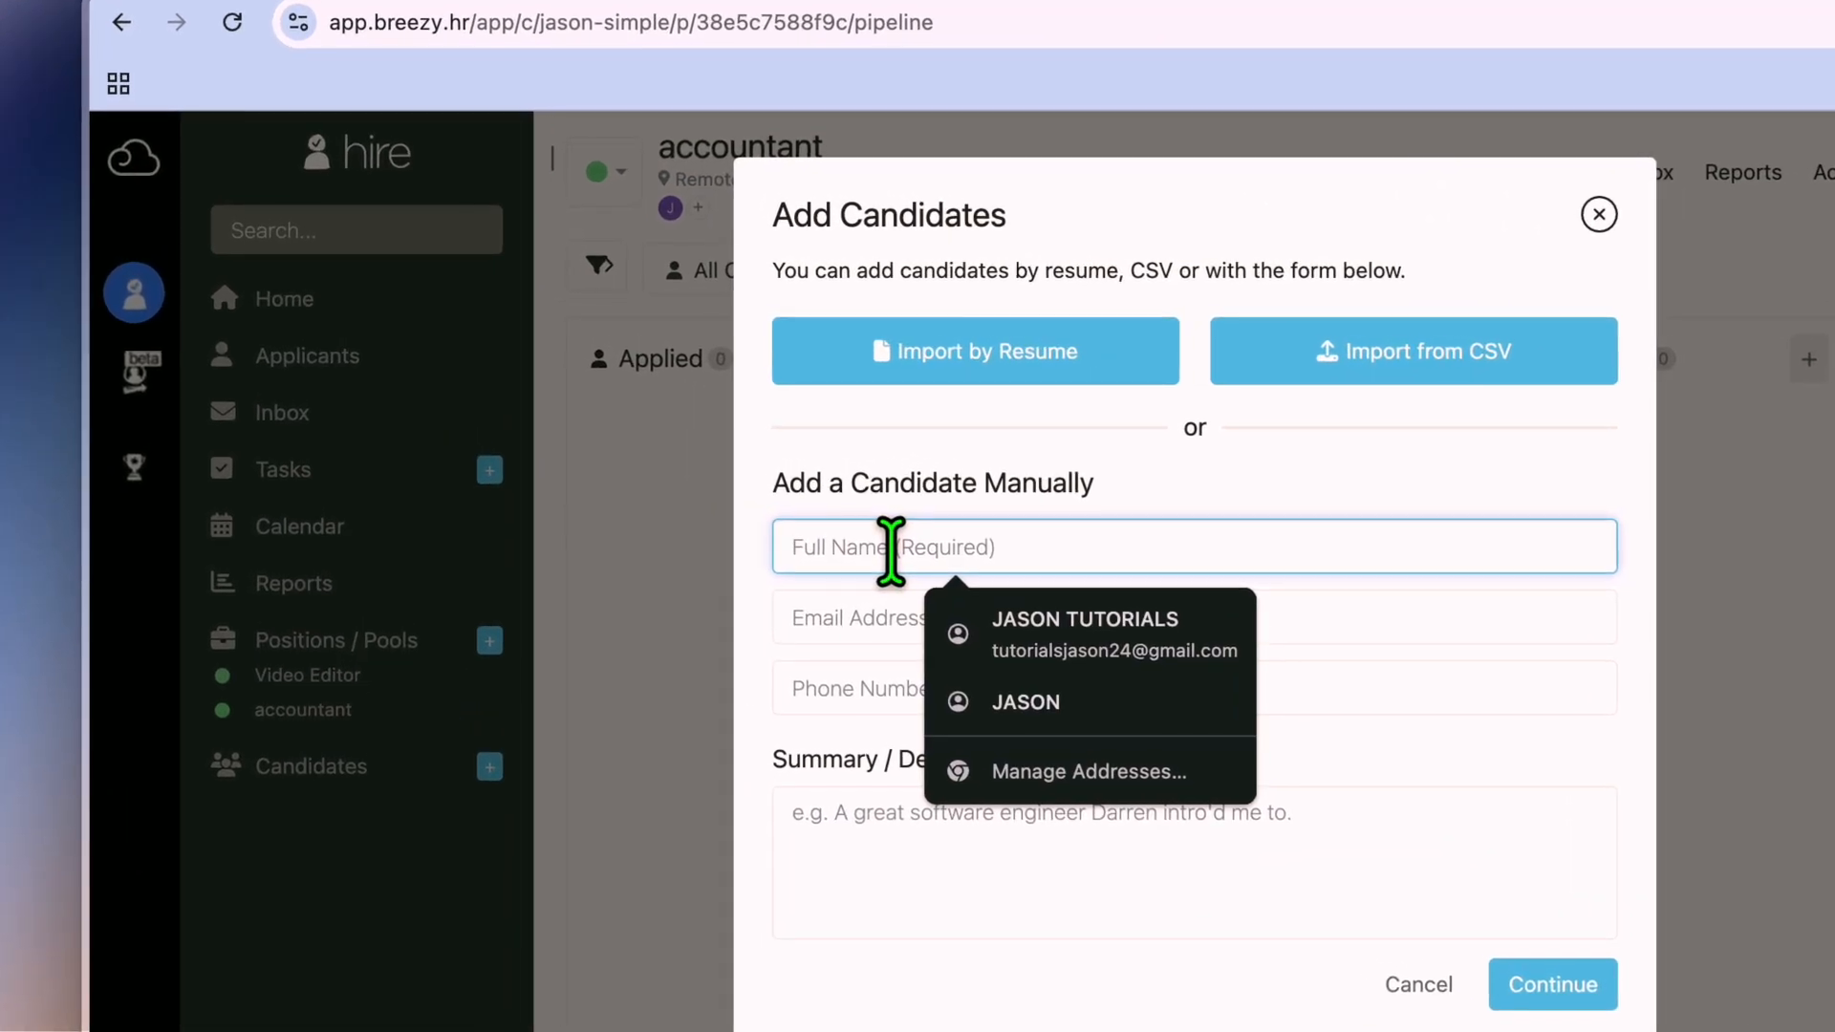
{"action": "left_click", "coordinate": [1049, 635]}
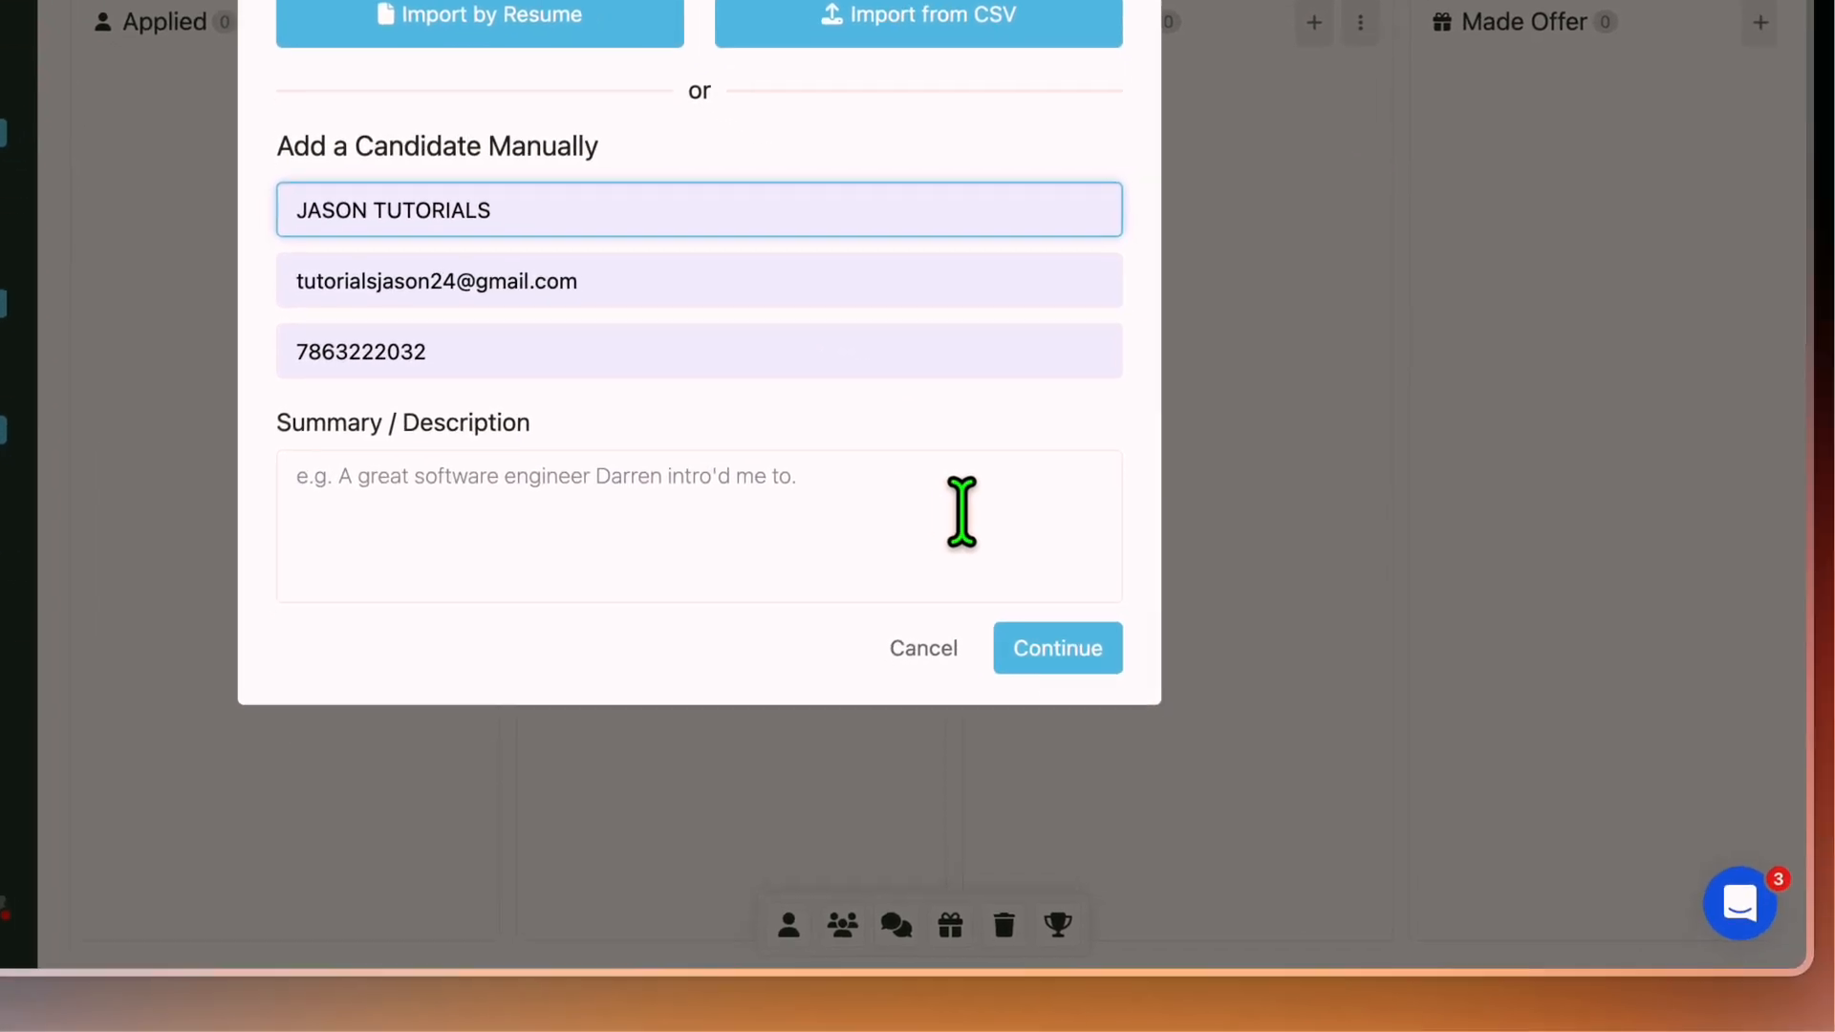
{"action": "left_click", "coordinate": [1243, 841]}
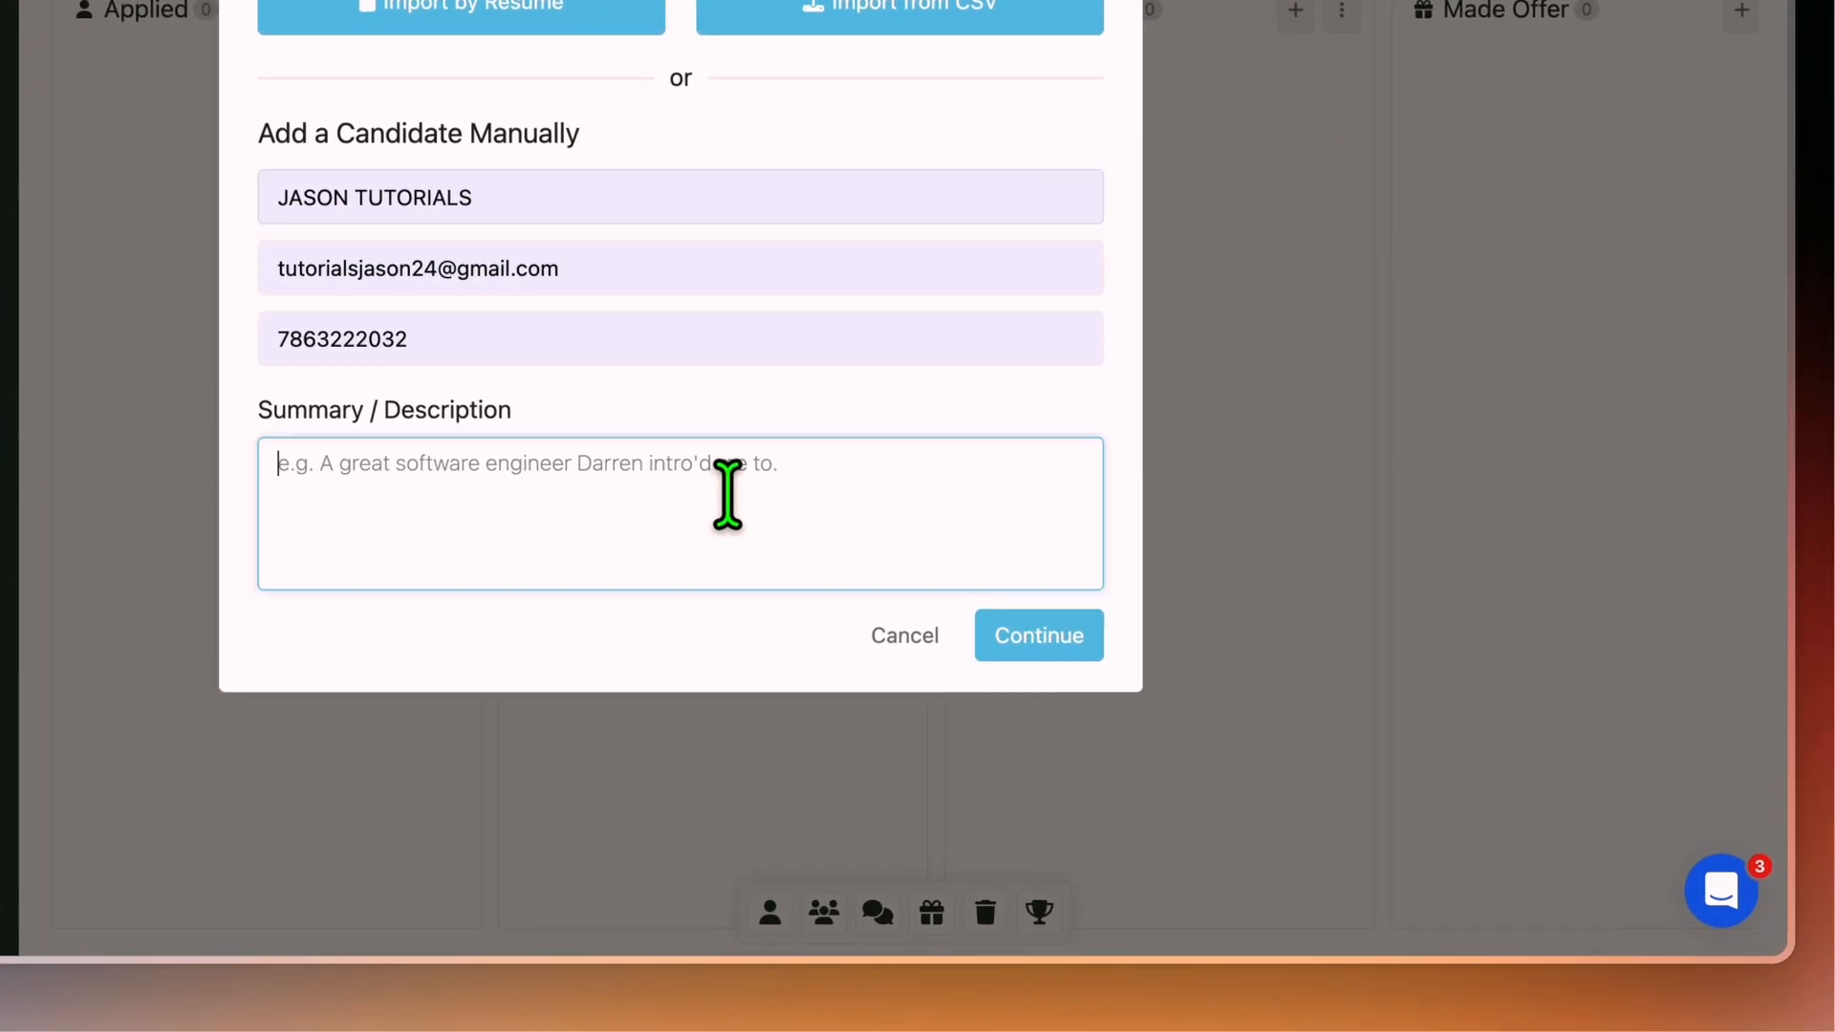
{"action": "left_click", "coordinate": [1027, 635]}
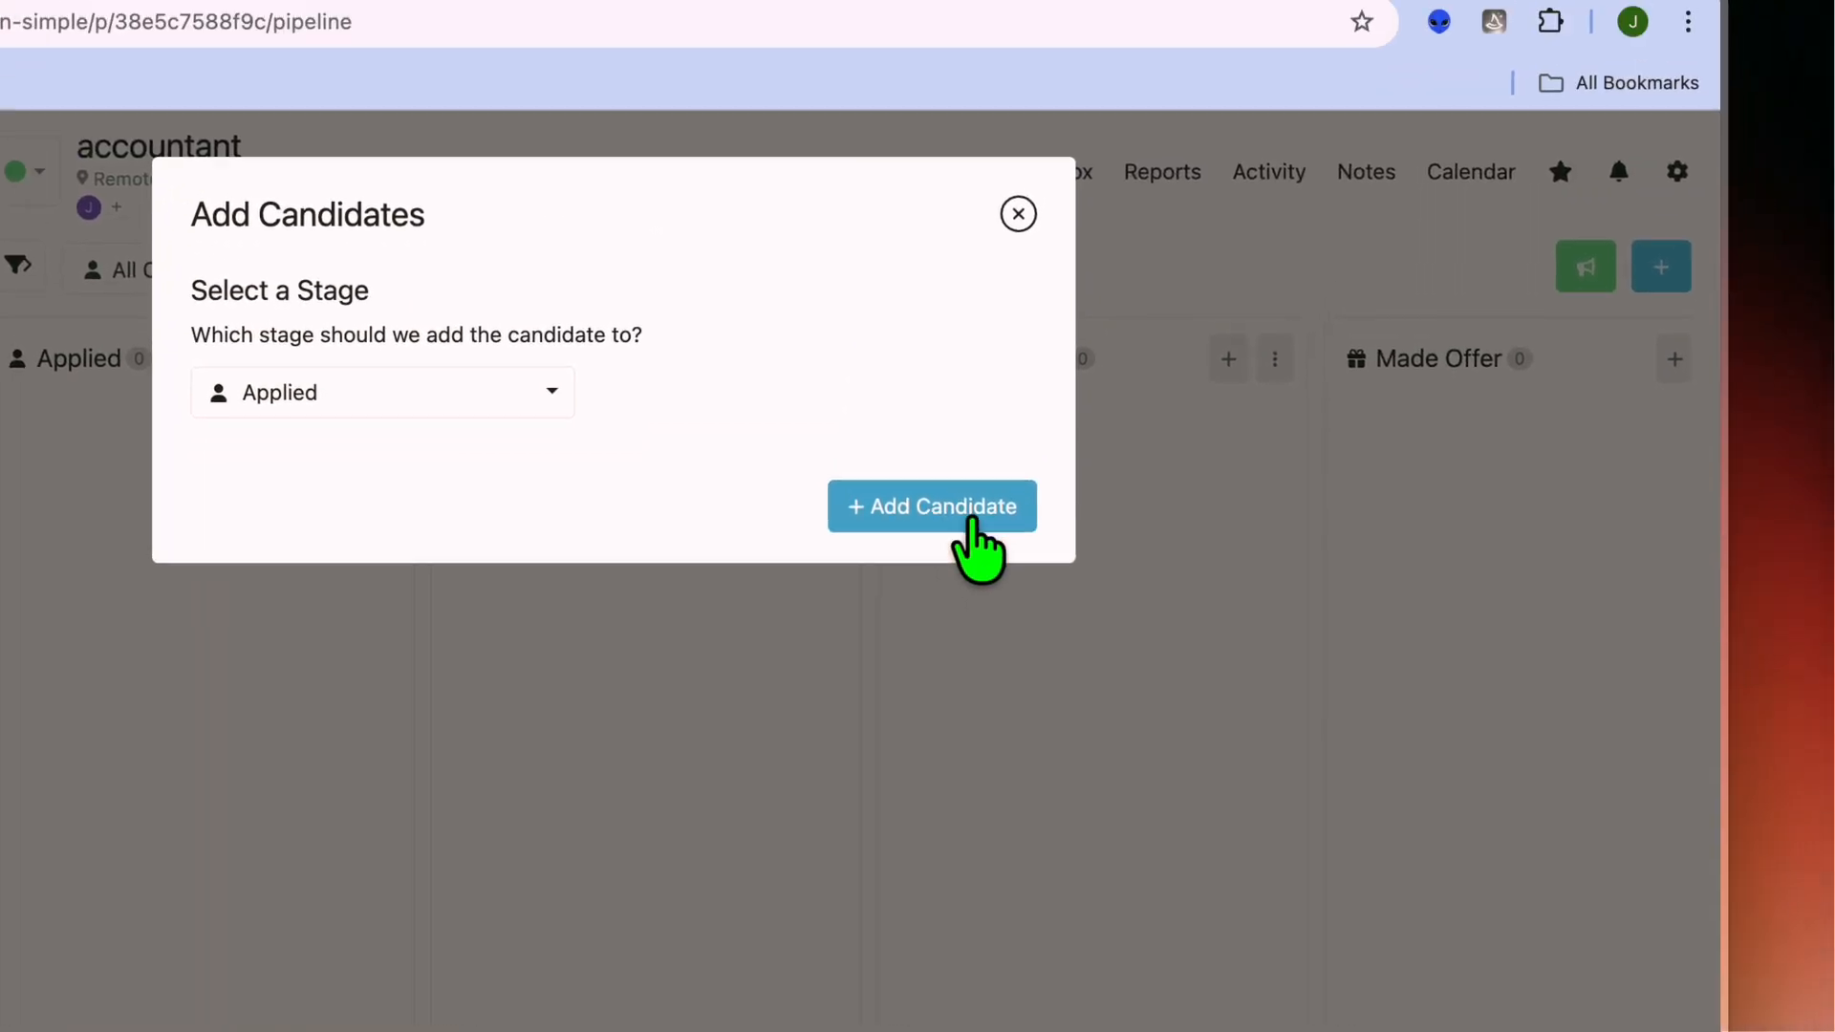
{"action": "left_click", "coordinate": [943, 552]}
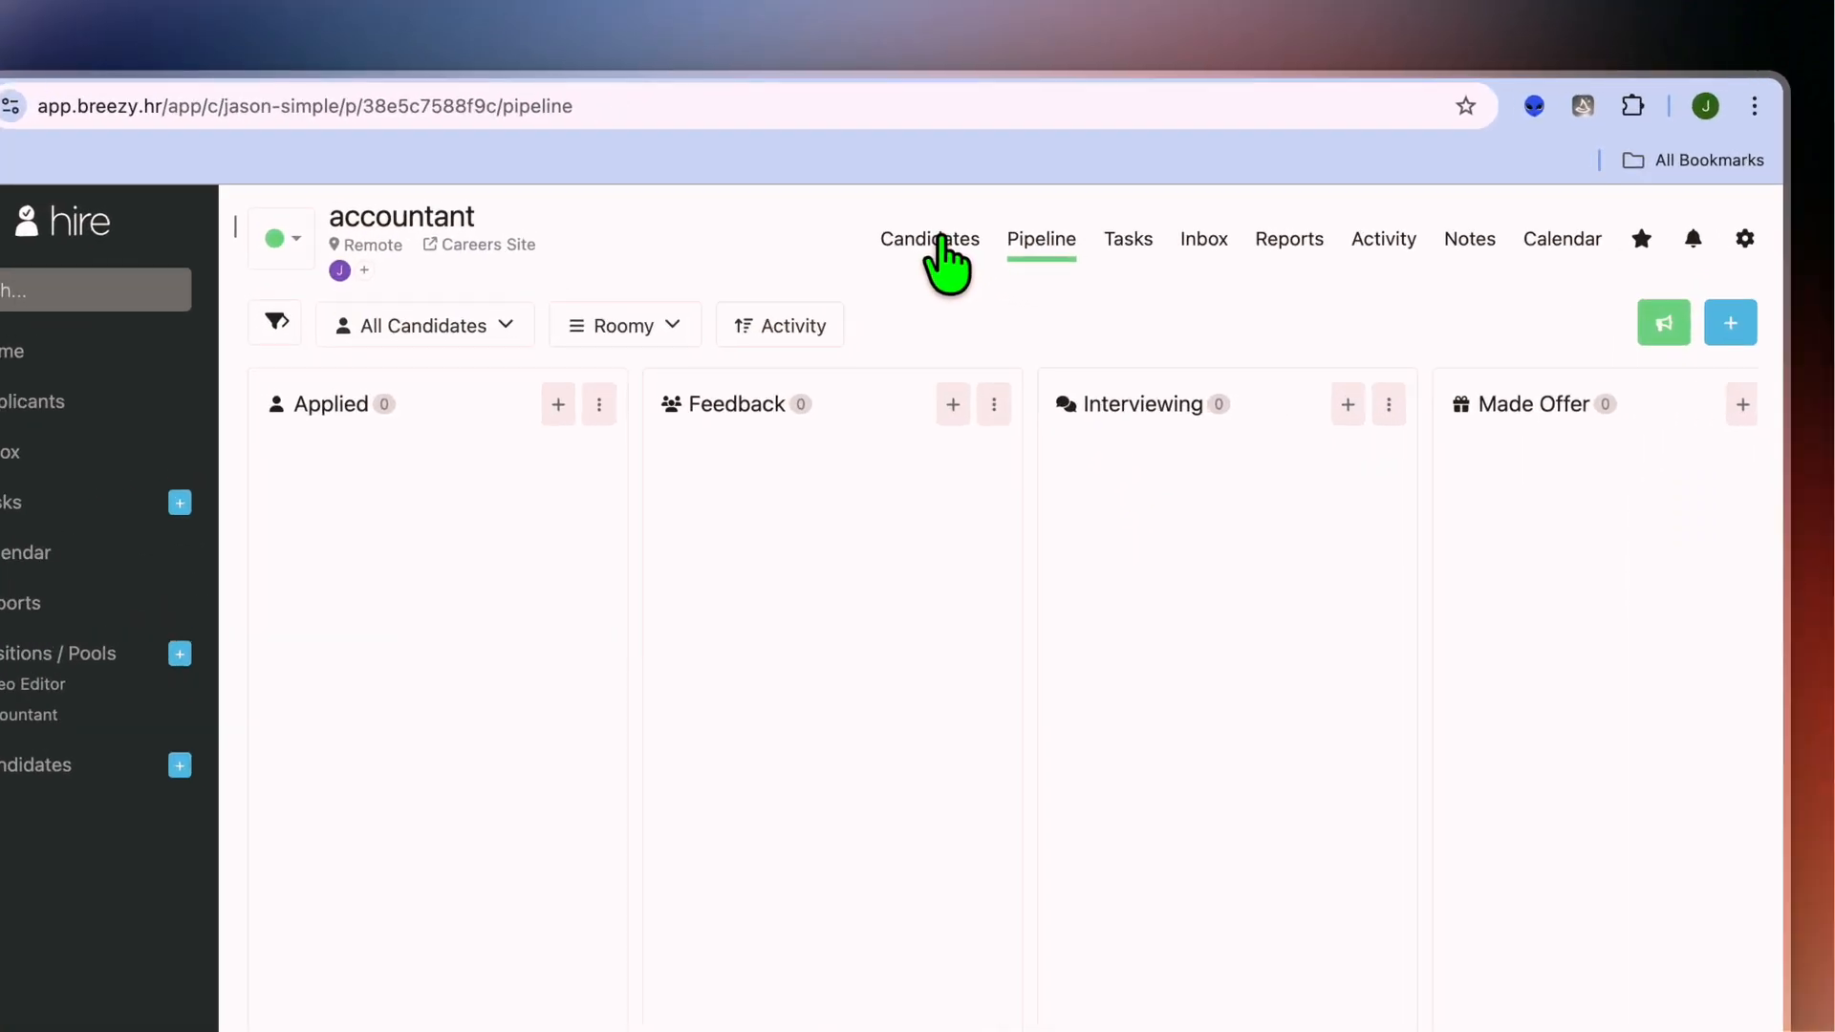
- Check the position's candidate list, return to the pipeline, and move the candidate from Applied through Feedback to Interviewing
{"action": "left_click", "coordinate": [940, 241]}
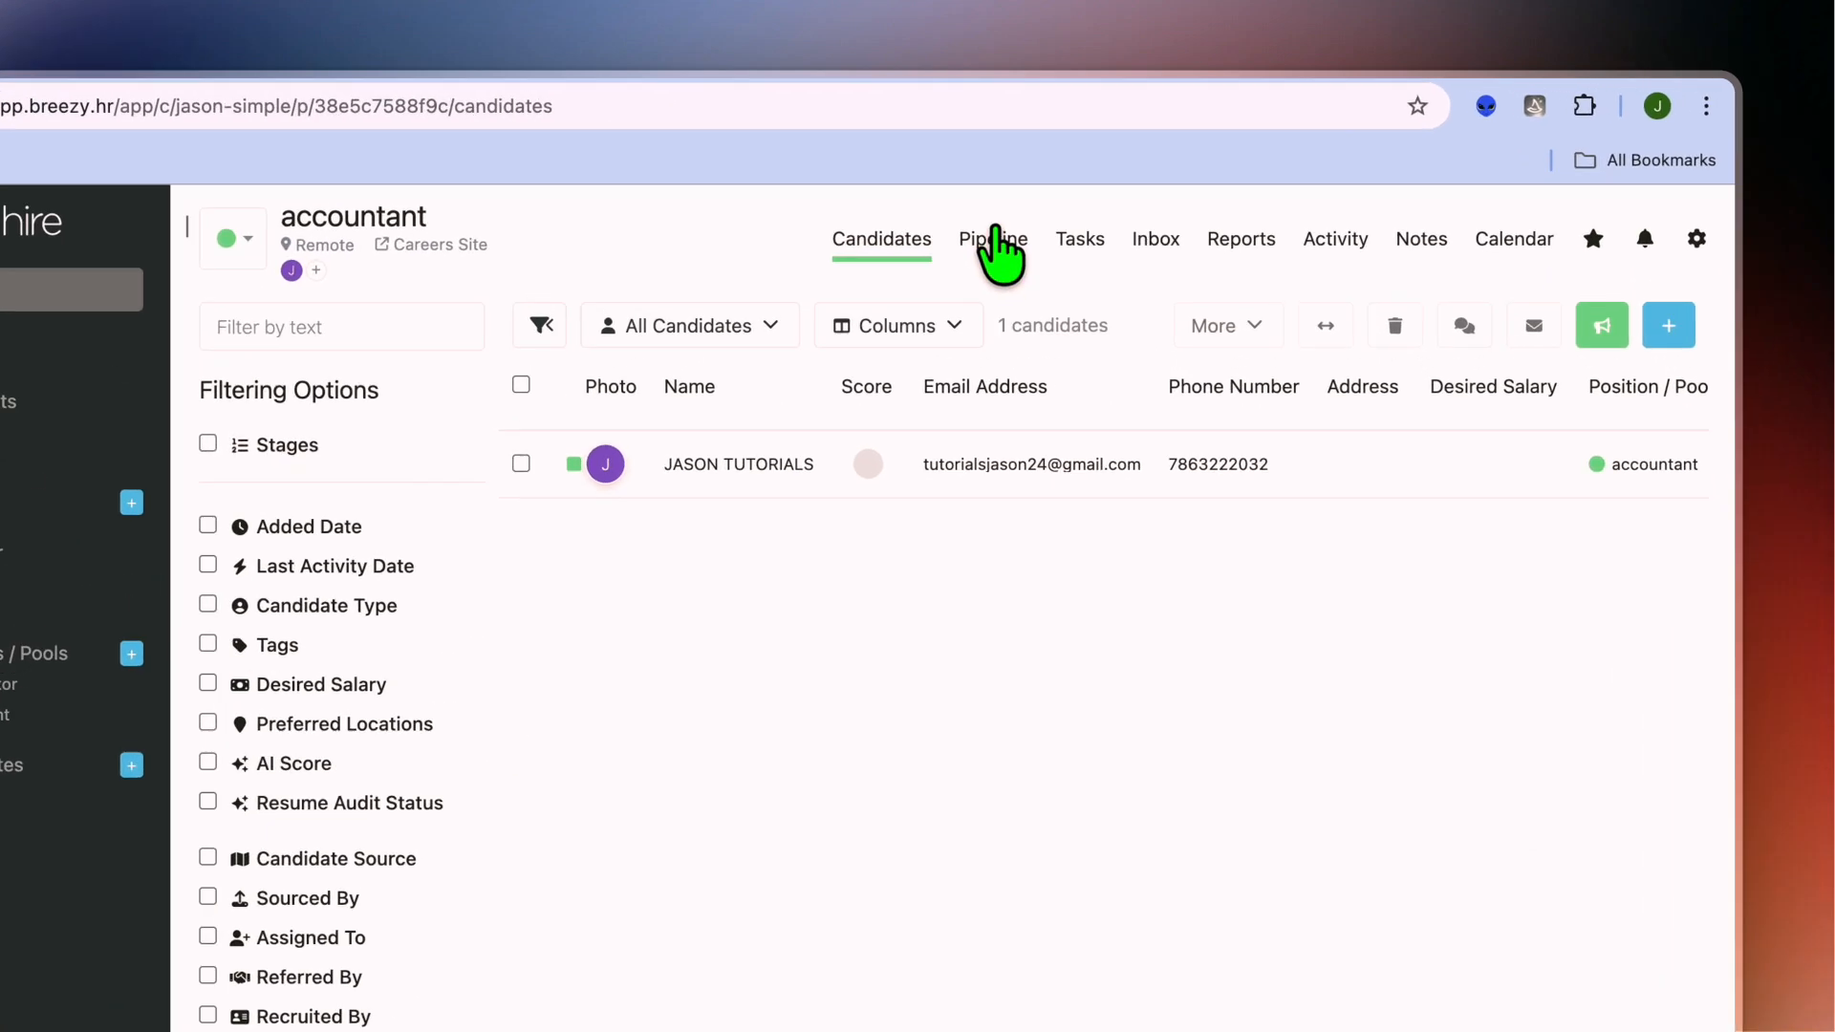
{"action": "left_click", "coordinate": [1080, 201]}
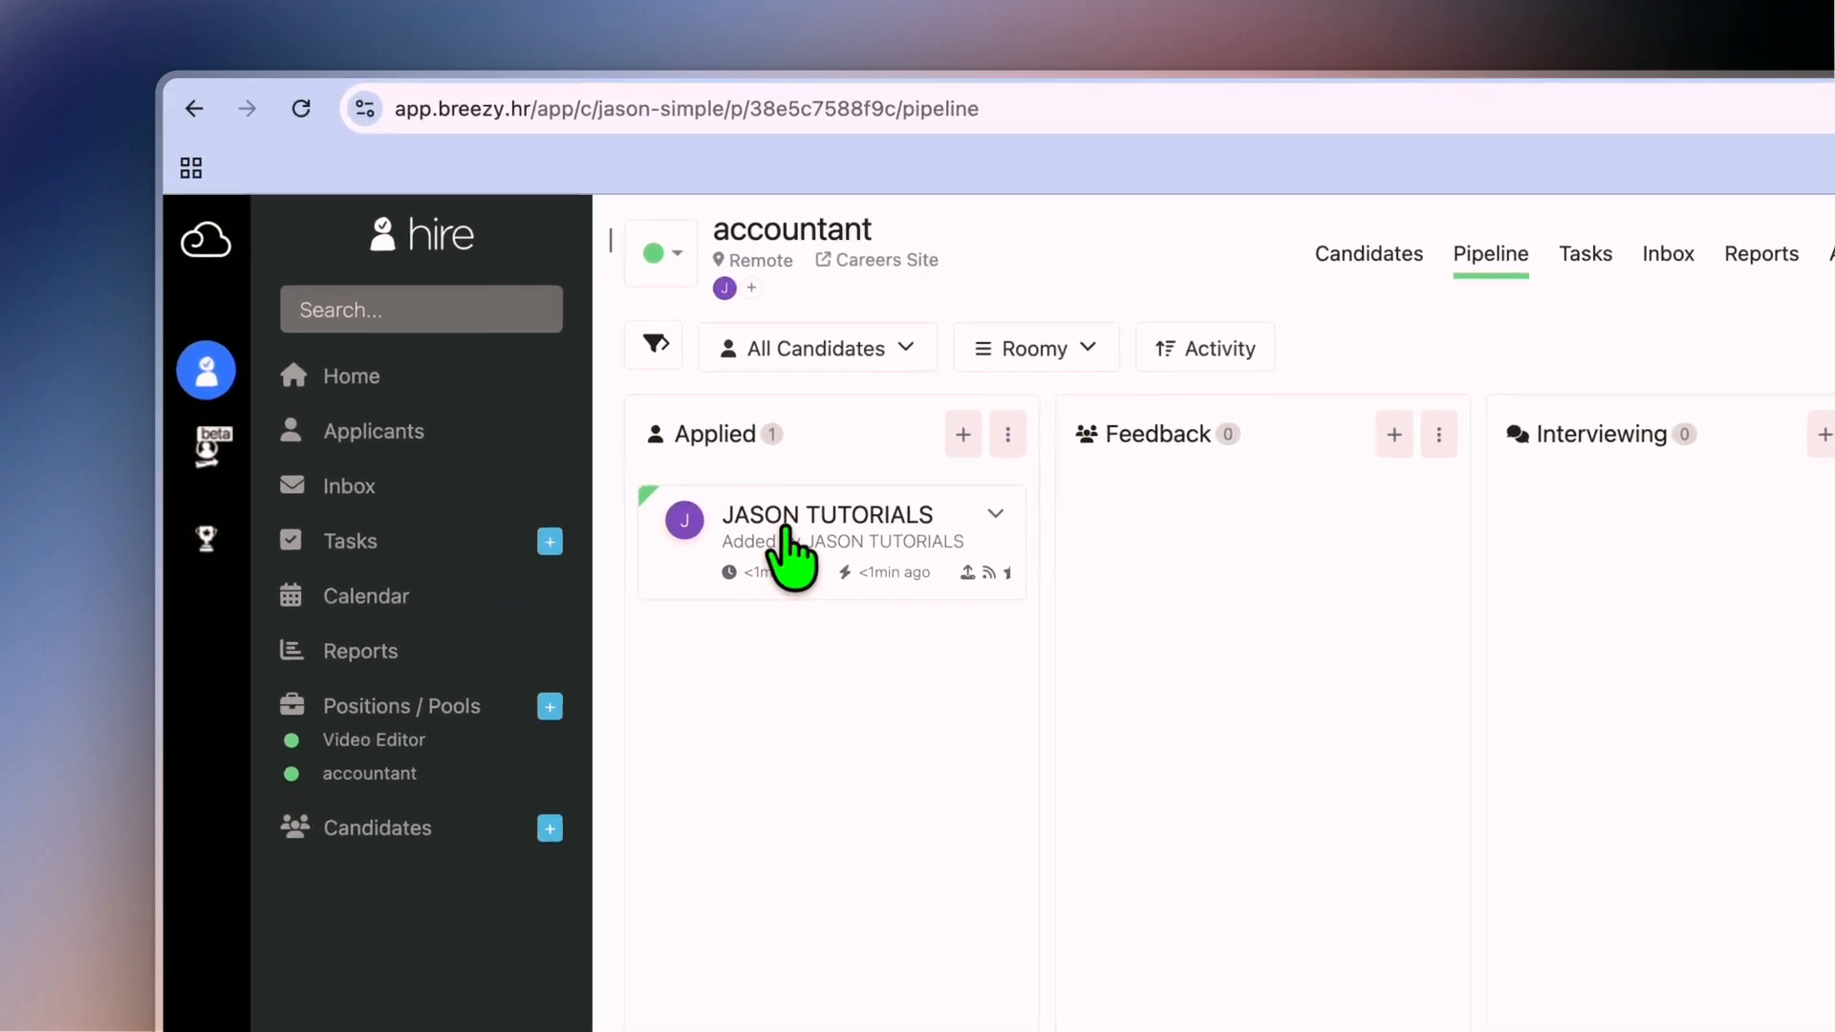
{"action": "left_click_drag", "start_coordinate": [595, 398], "coordinate": [691, 356]}
{"action": "left_click_drag", "start_coordinate": [954, 495], "coordinate": [1286, 516]}
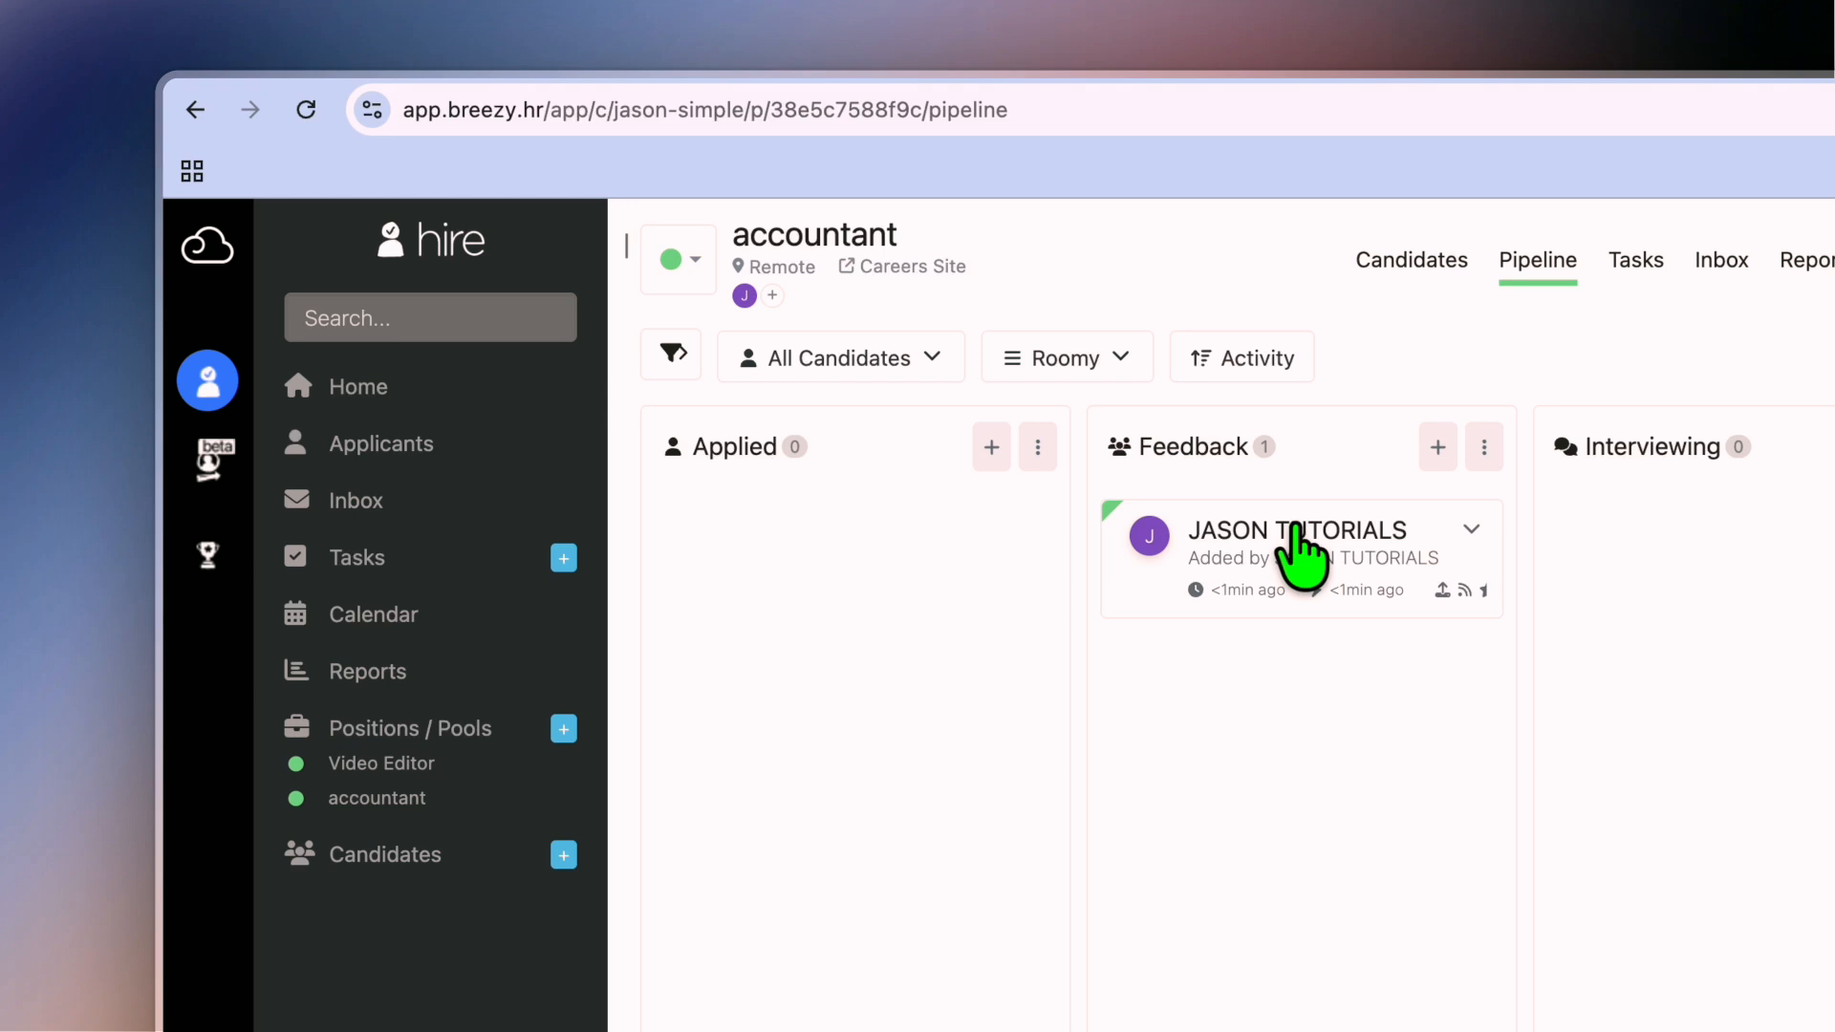
{"action": "left_click_drag", "start_coordinate": [1298, 540], "coordinate": [1734, 517]}
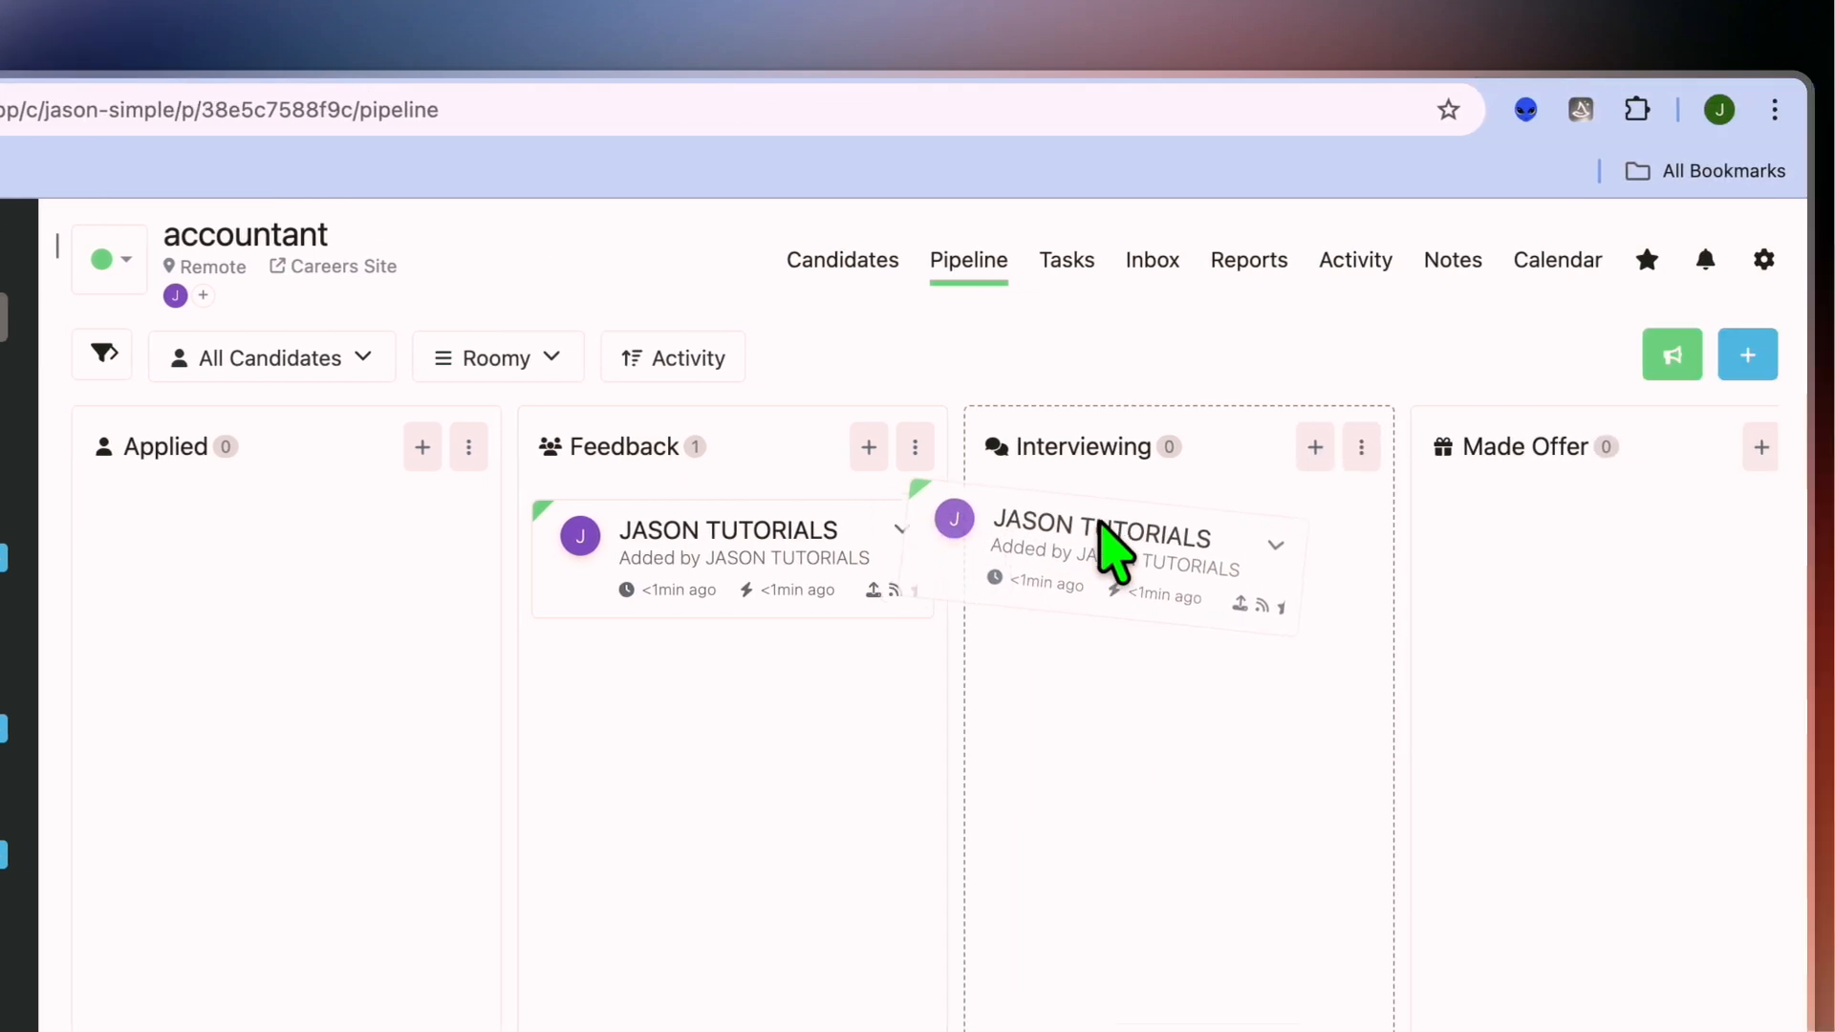
{"action": "left_click_drag", "start_coordinate": [1145, 518], "coordinate": [1150, 515]}
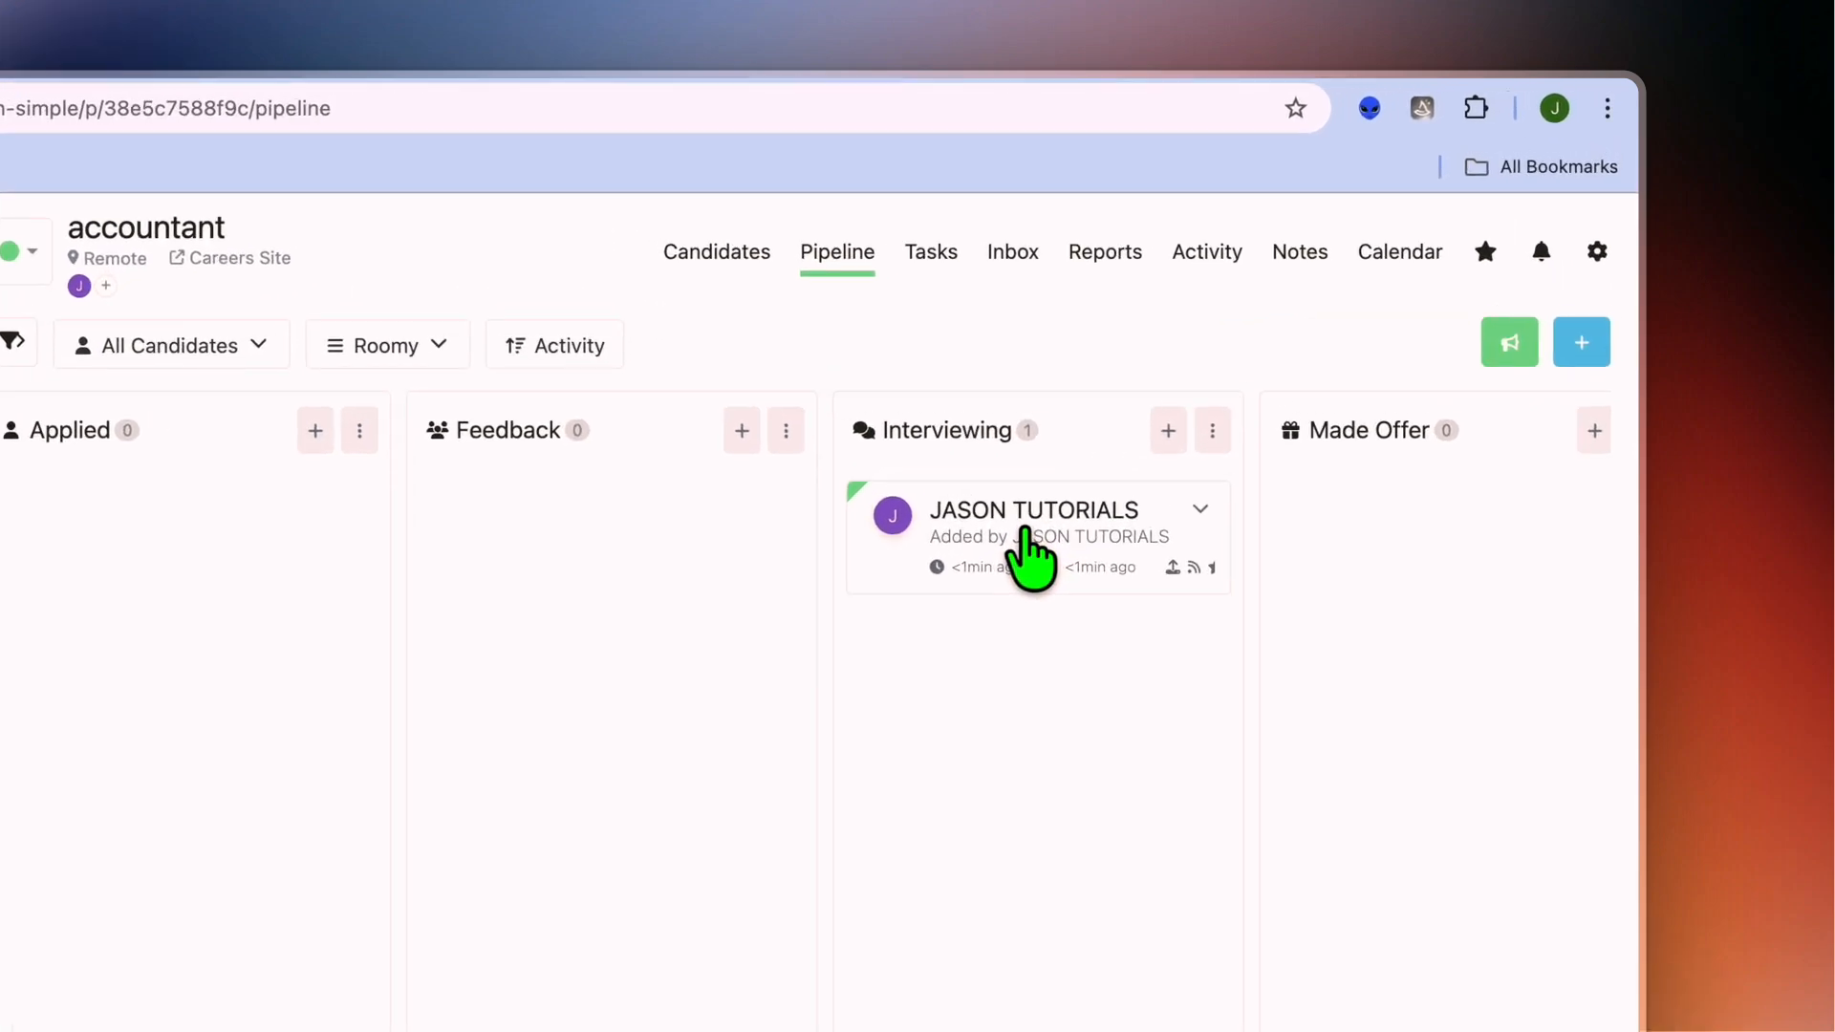
- Open the candidate's profile, skip the welcome tour, and review the experience, resume, documents and questionnaires sections
{"action": "left_click", "coordinate": [1224, 382]}
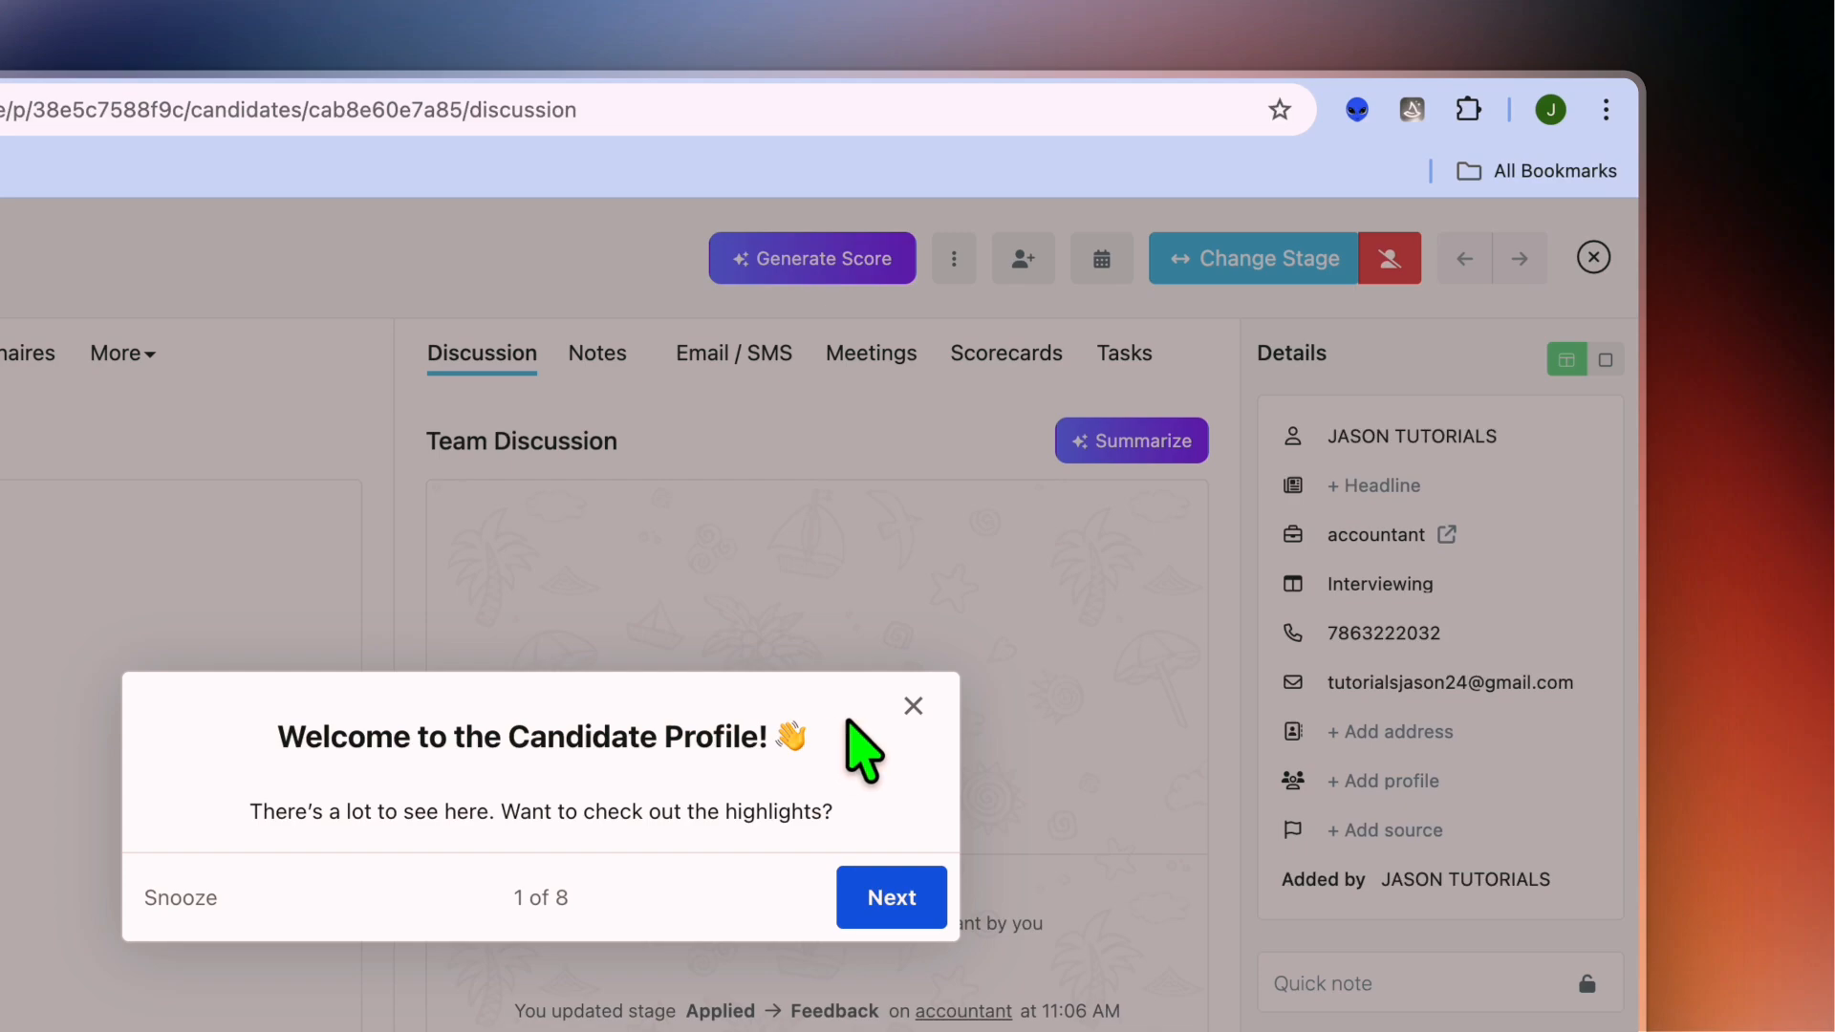
{"action": "left_click", "coordinate": [914, 706]}
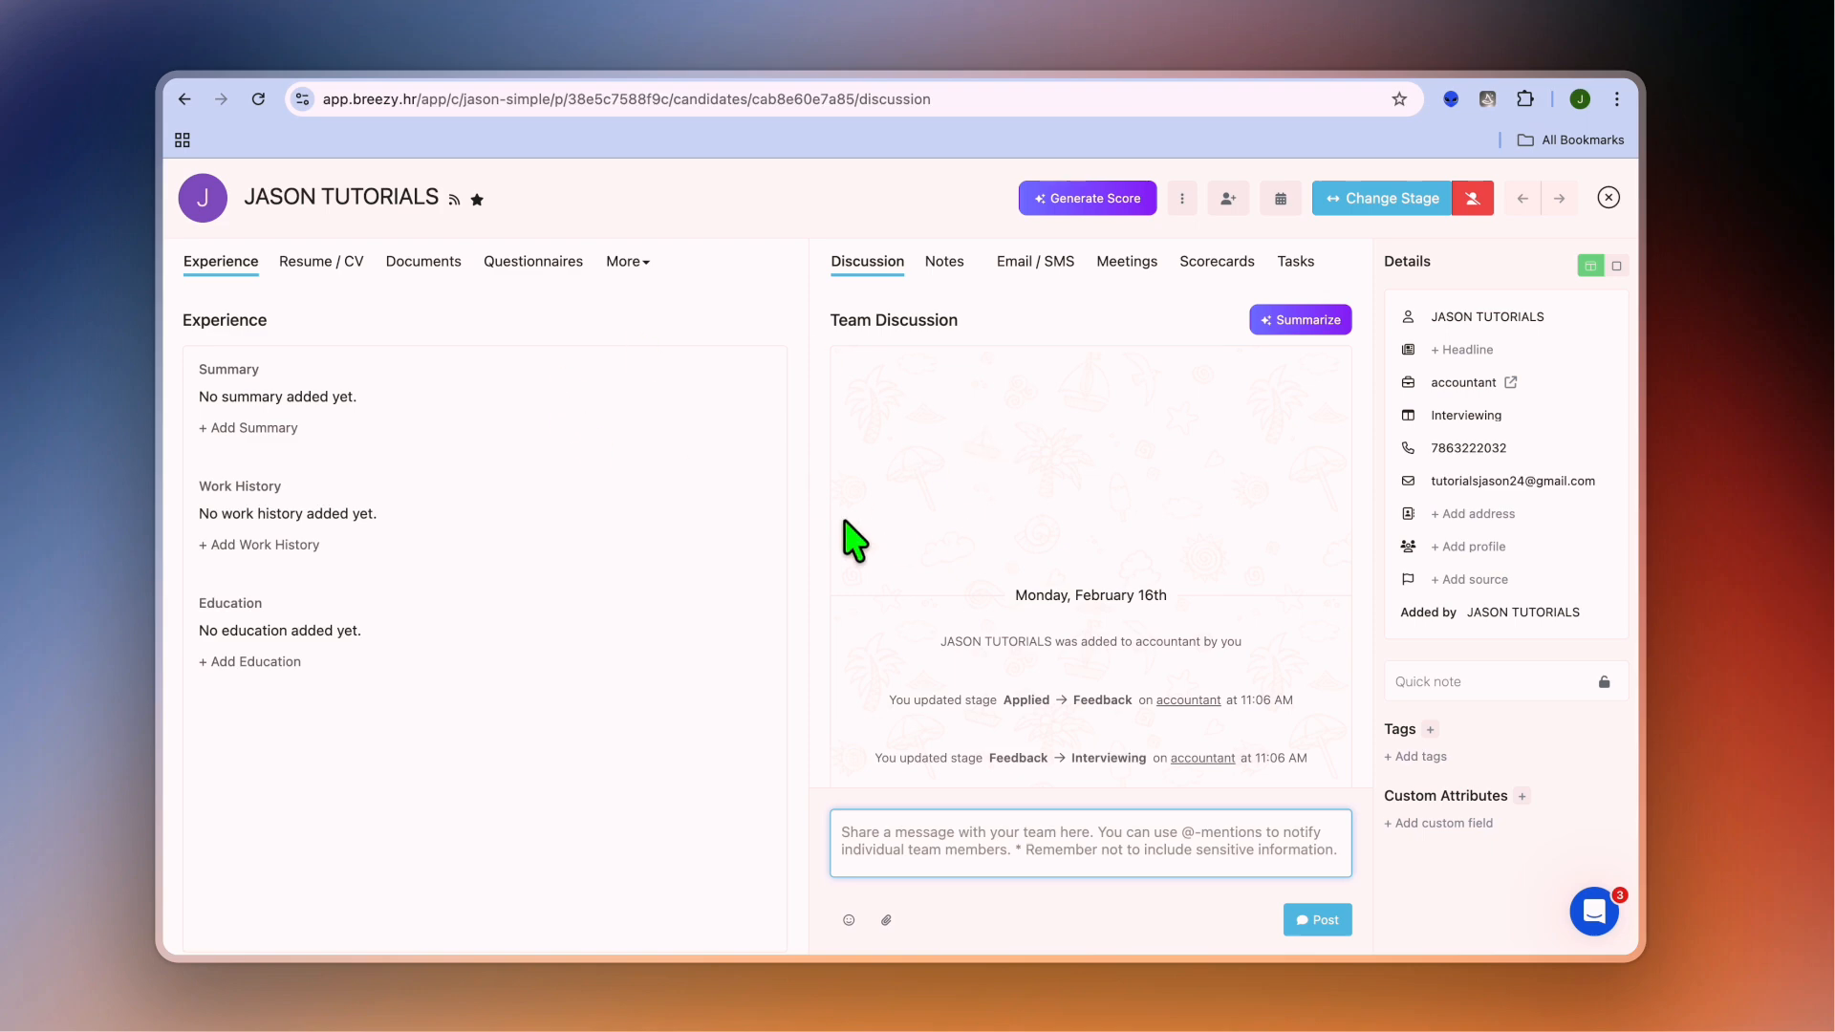
{"action": "left_click", "coordinate": [325, 262]}
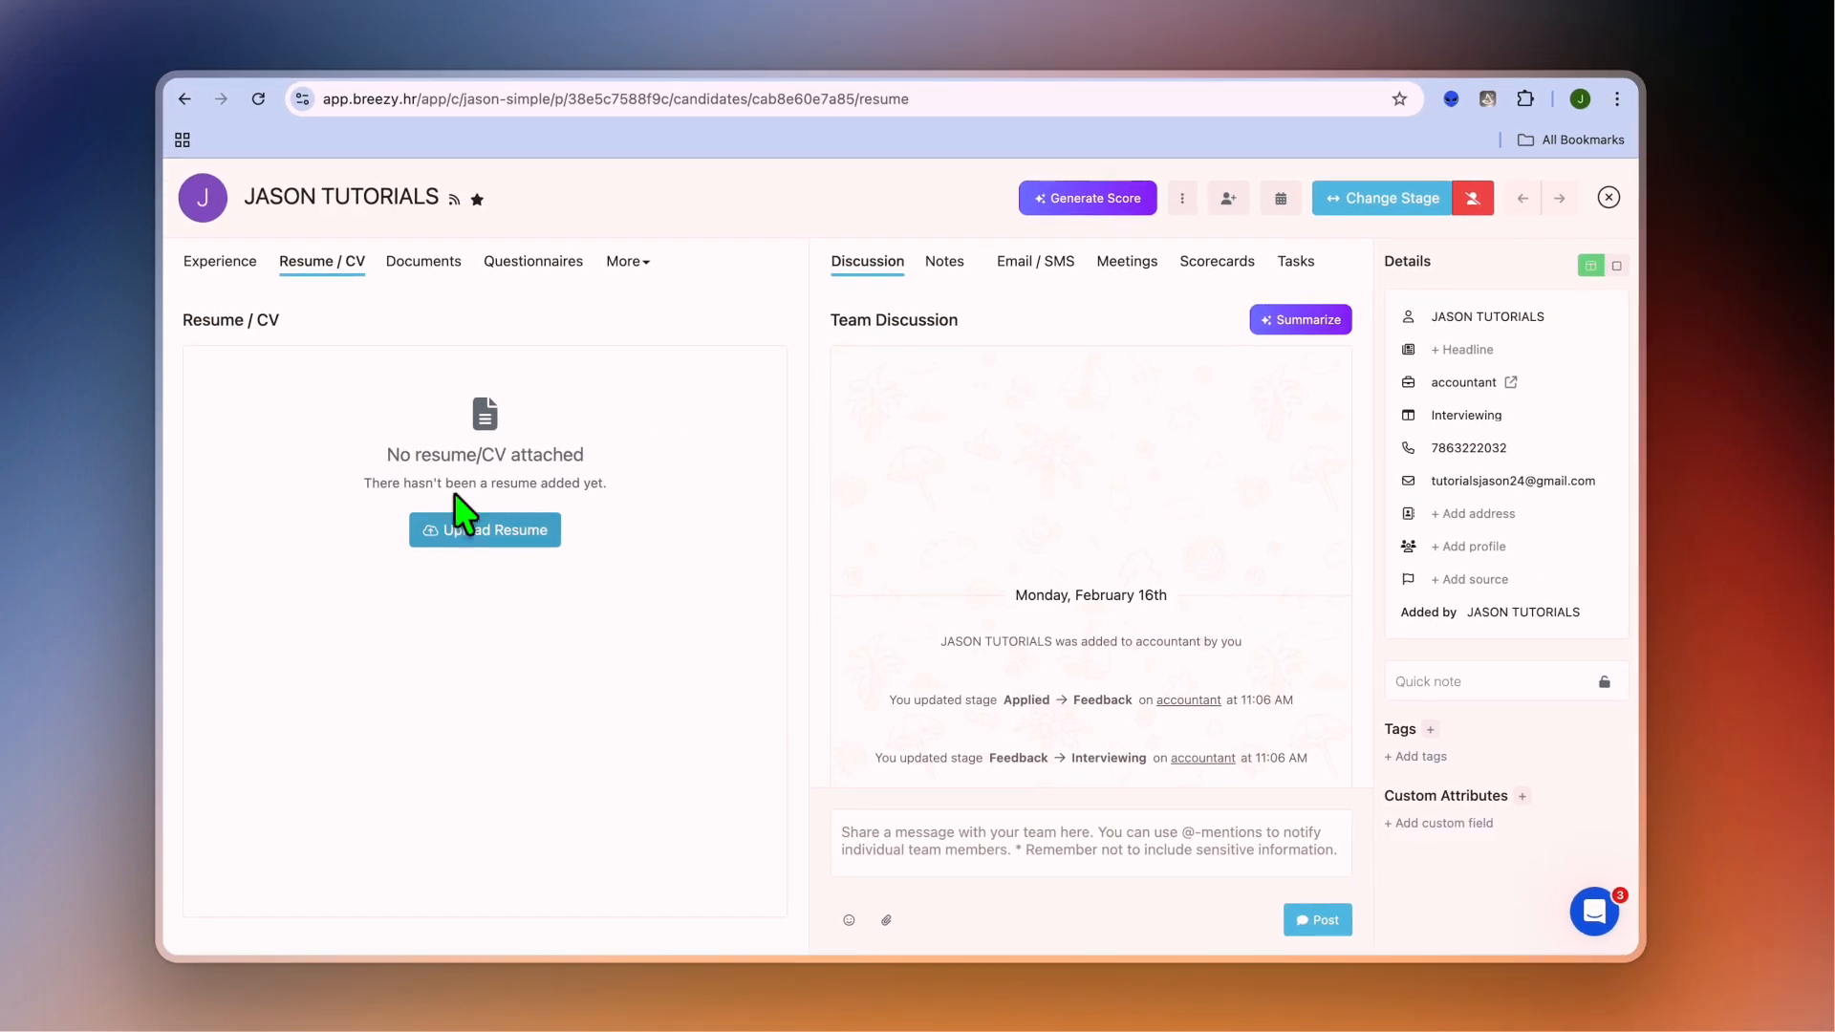
{"action": "left_click", "coordinate": [259, 342]}
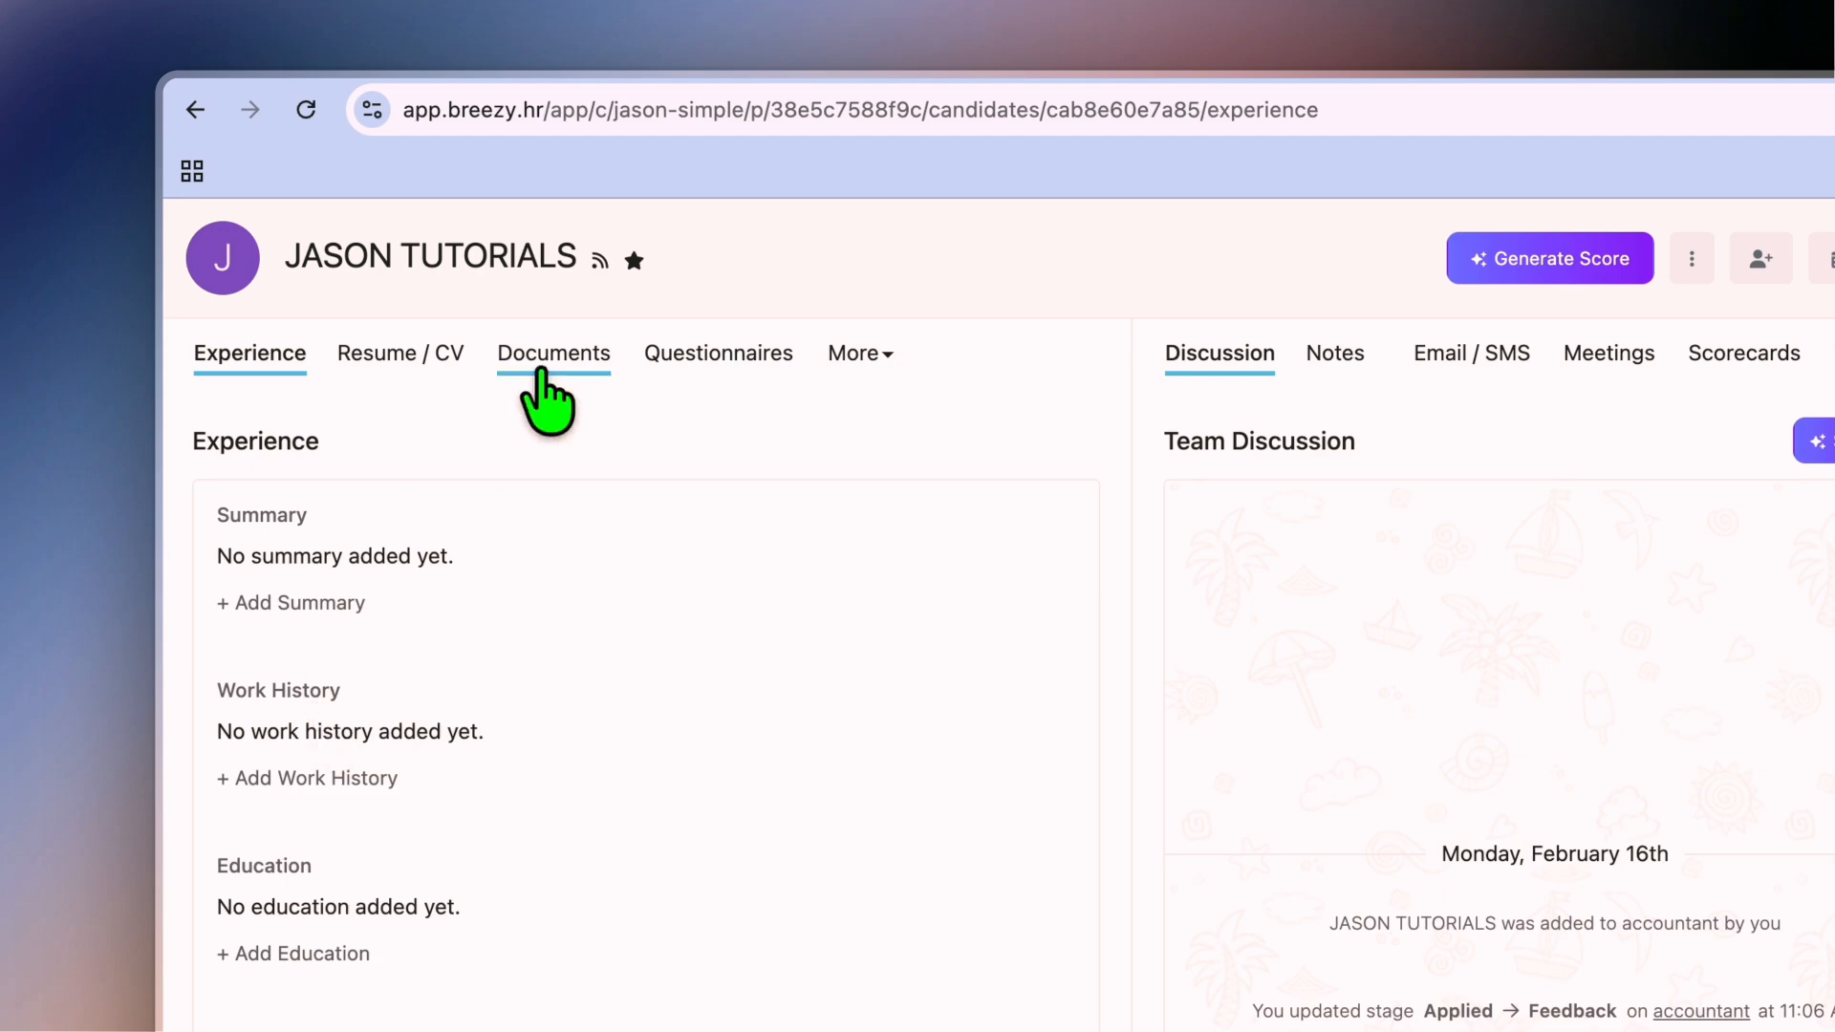
{"action": "left_click", "coordinate": [560, 353]}
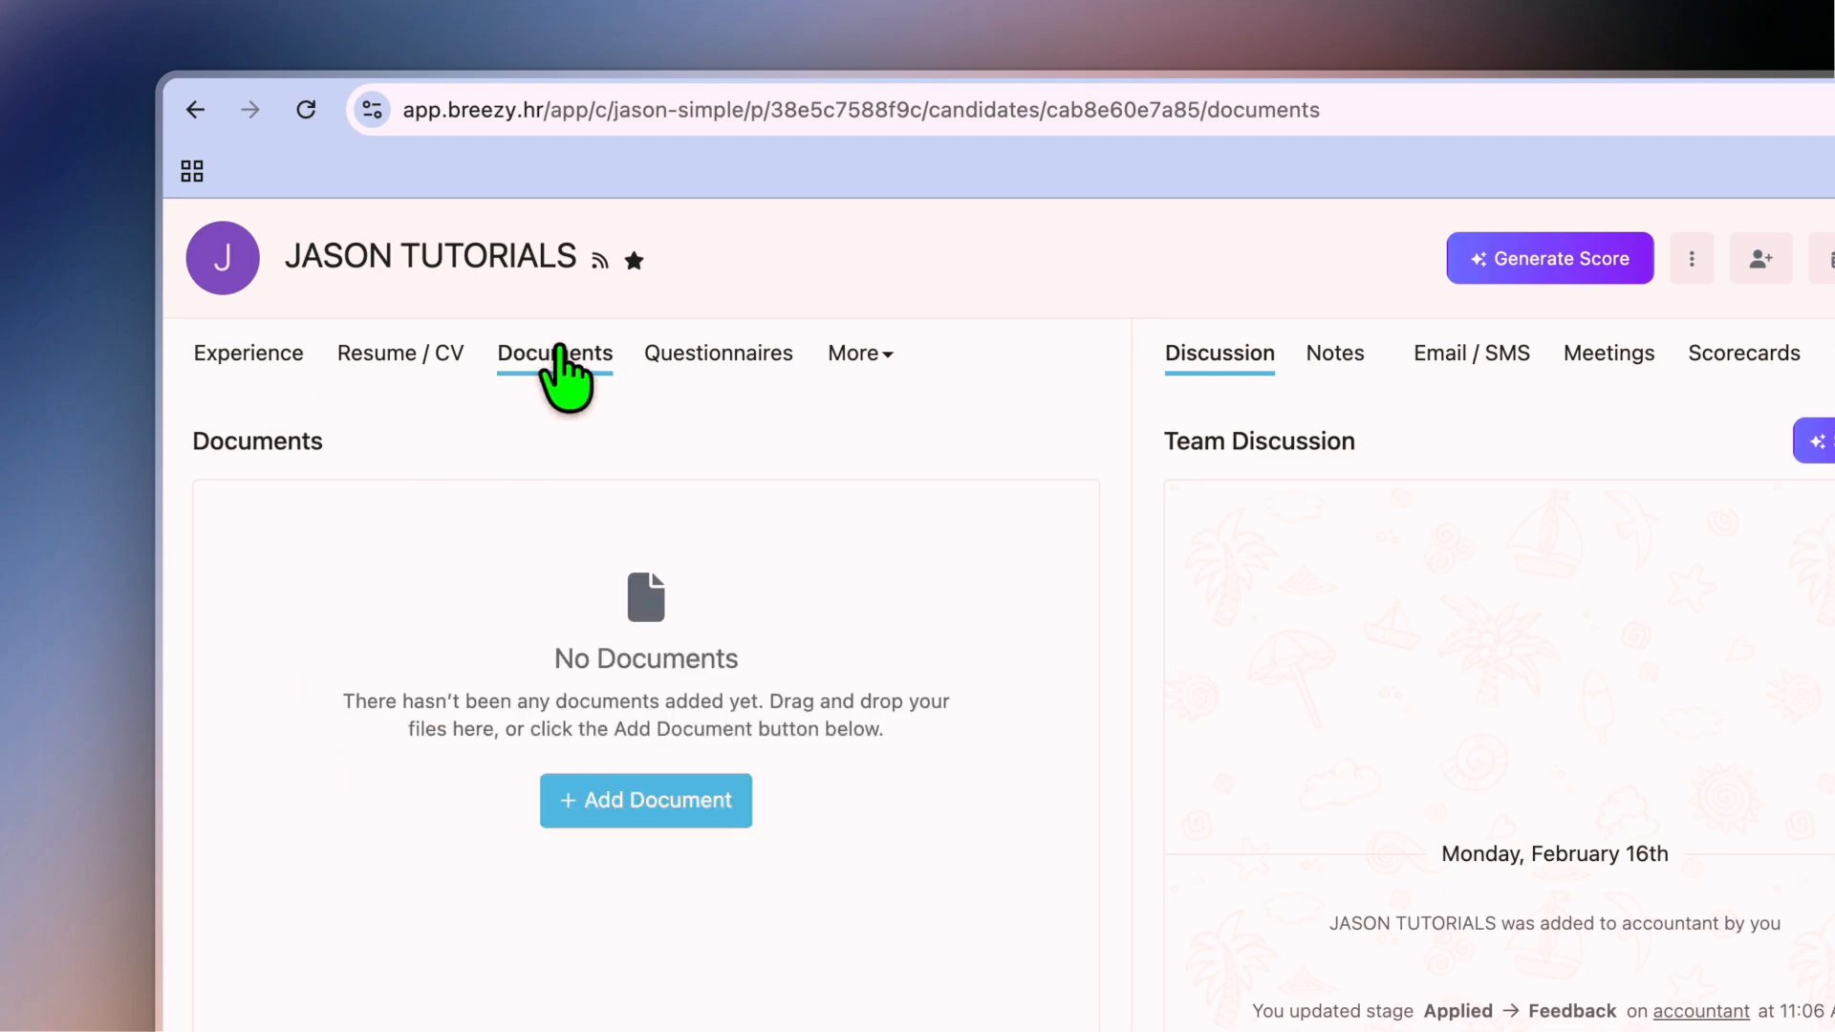
{"action": "left_click", "coordinate": [712, 356]}
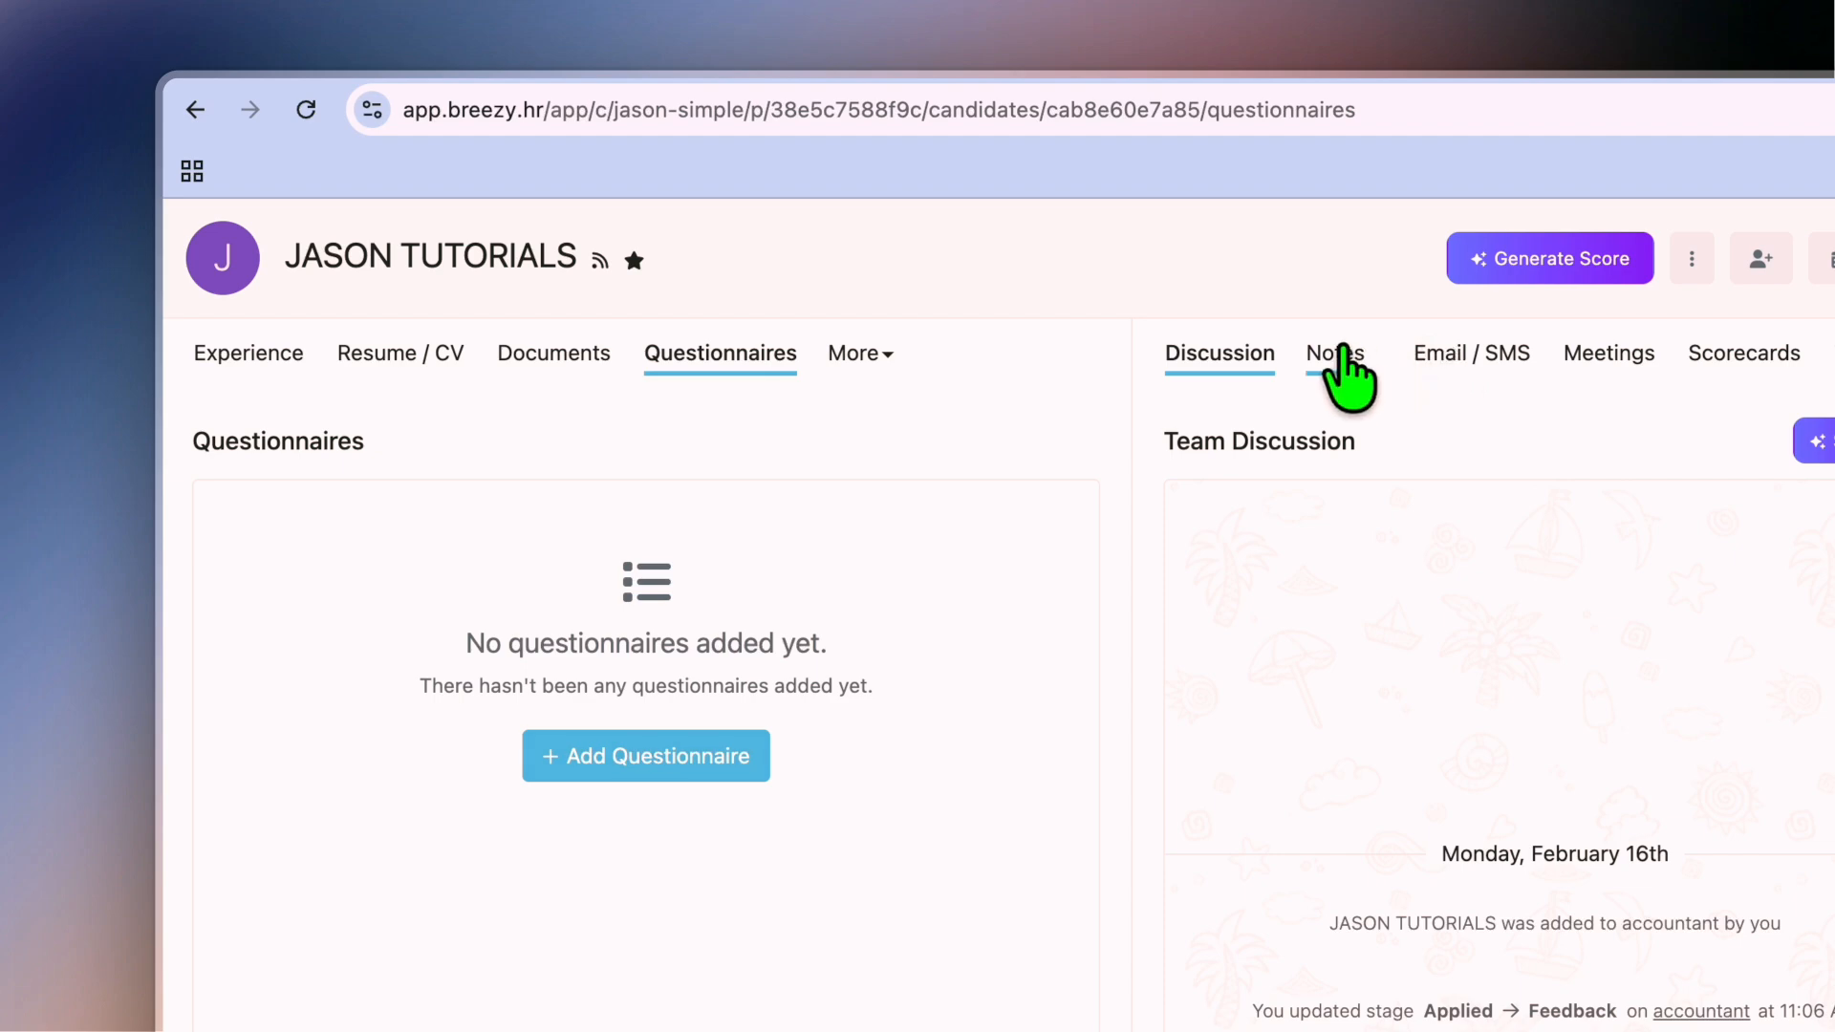
- Review the candidate's notes, email/SMS, meetings, scorecards, tasks and team discussion, and close the profile
{"action": "left_click", "coordinate": [1350, 374]}
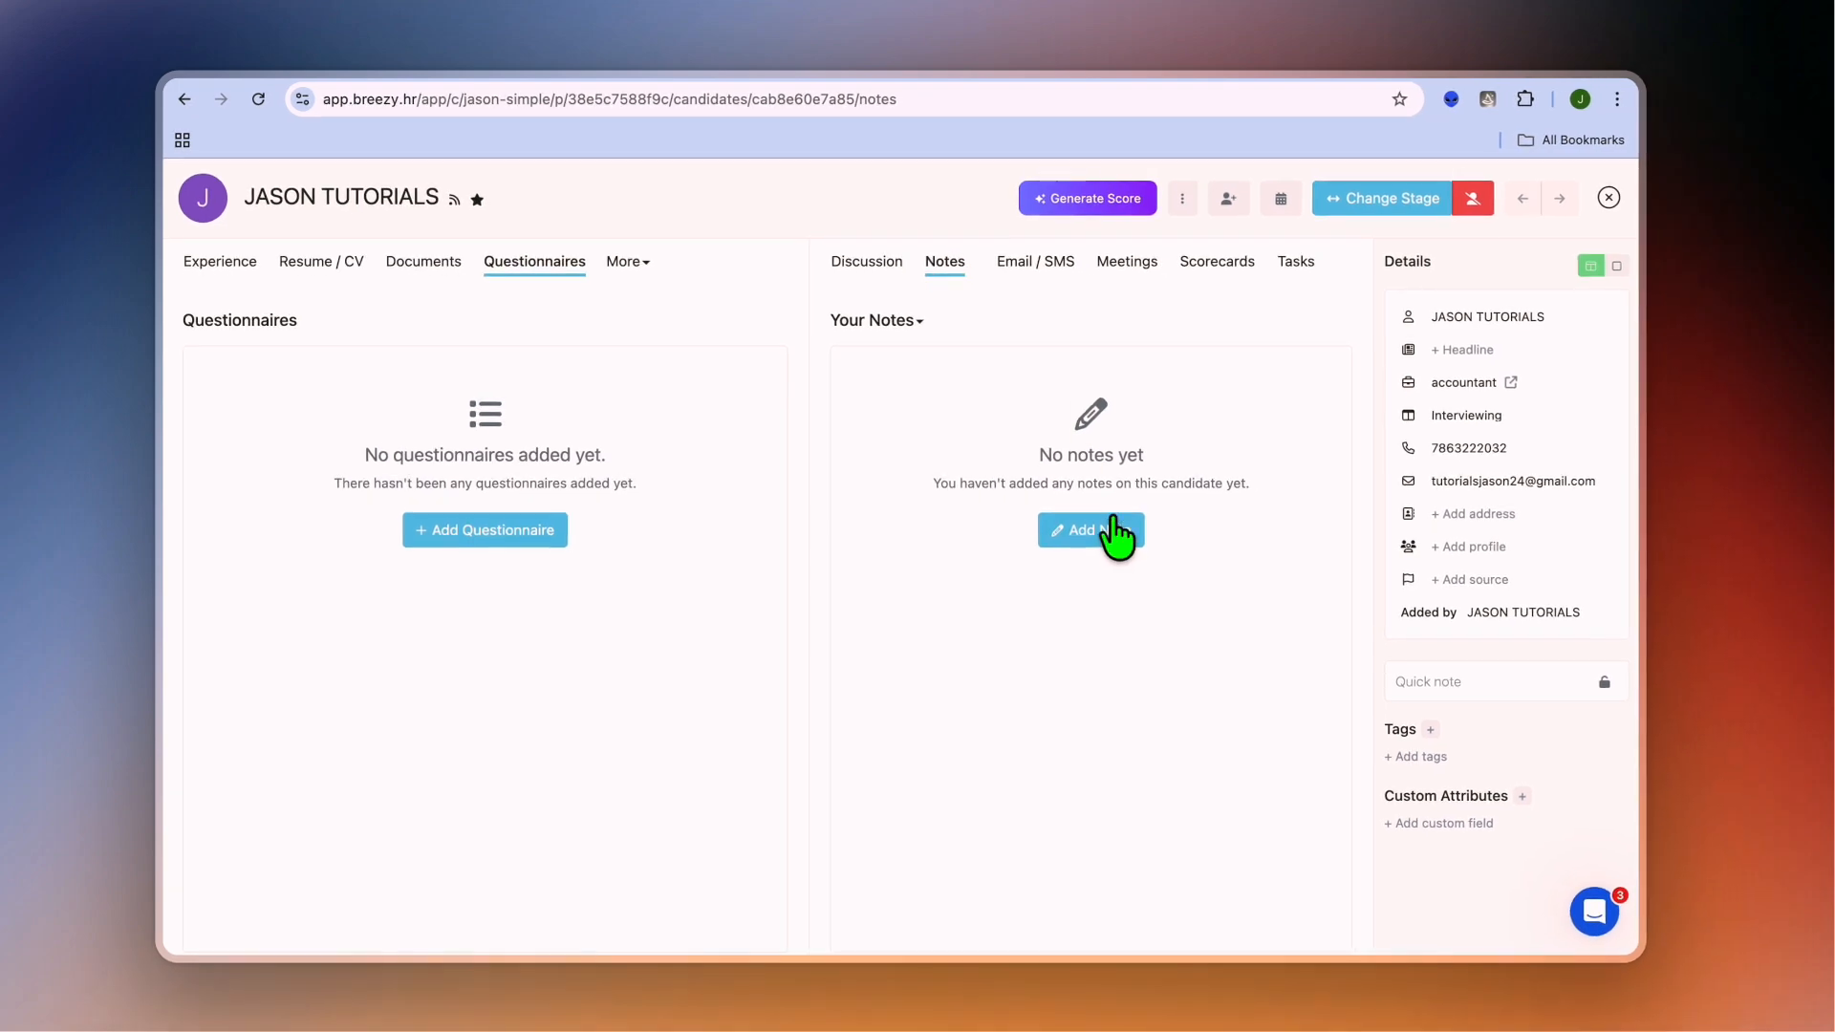
{"action": "left_click", "coordinate": [1044, 263]}
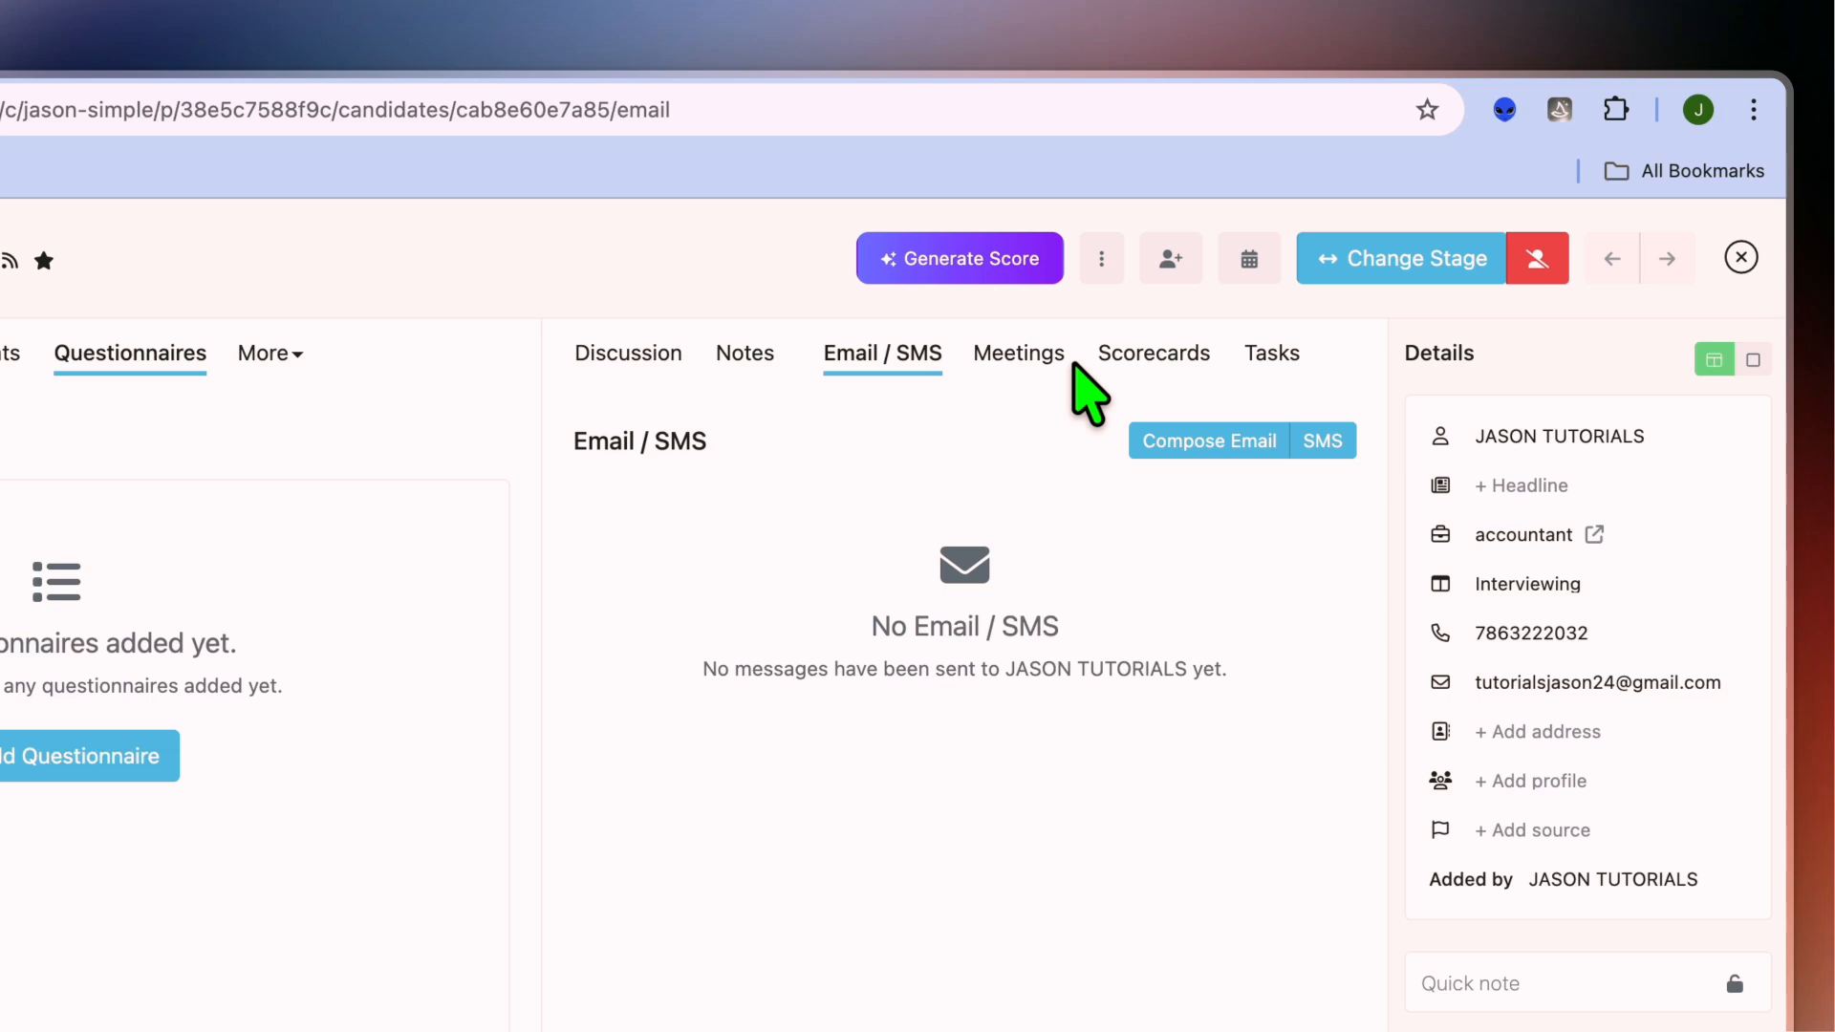
{"action": "left_click", "coordinate": [1045, 361]}
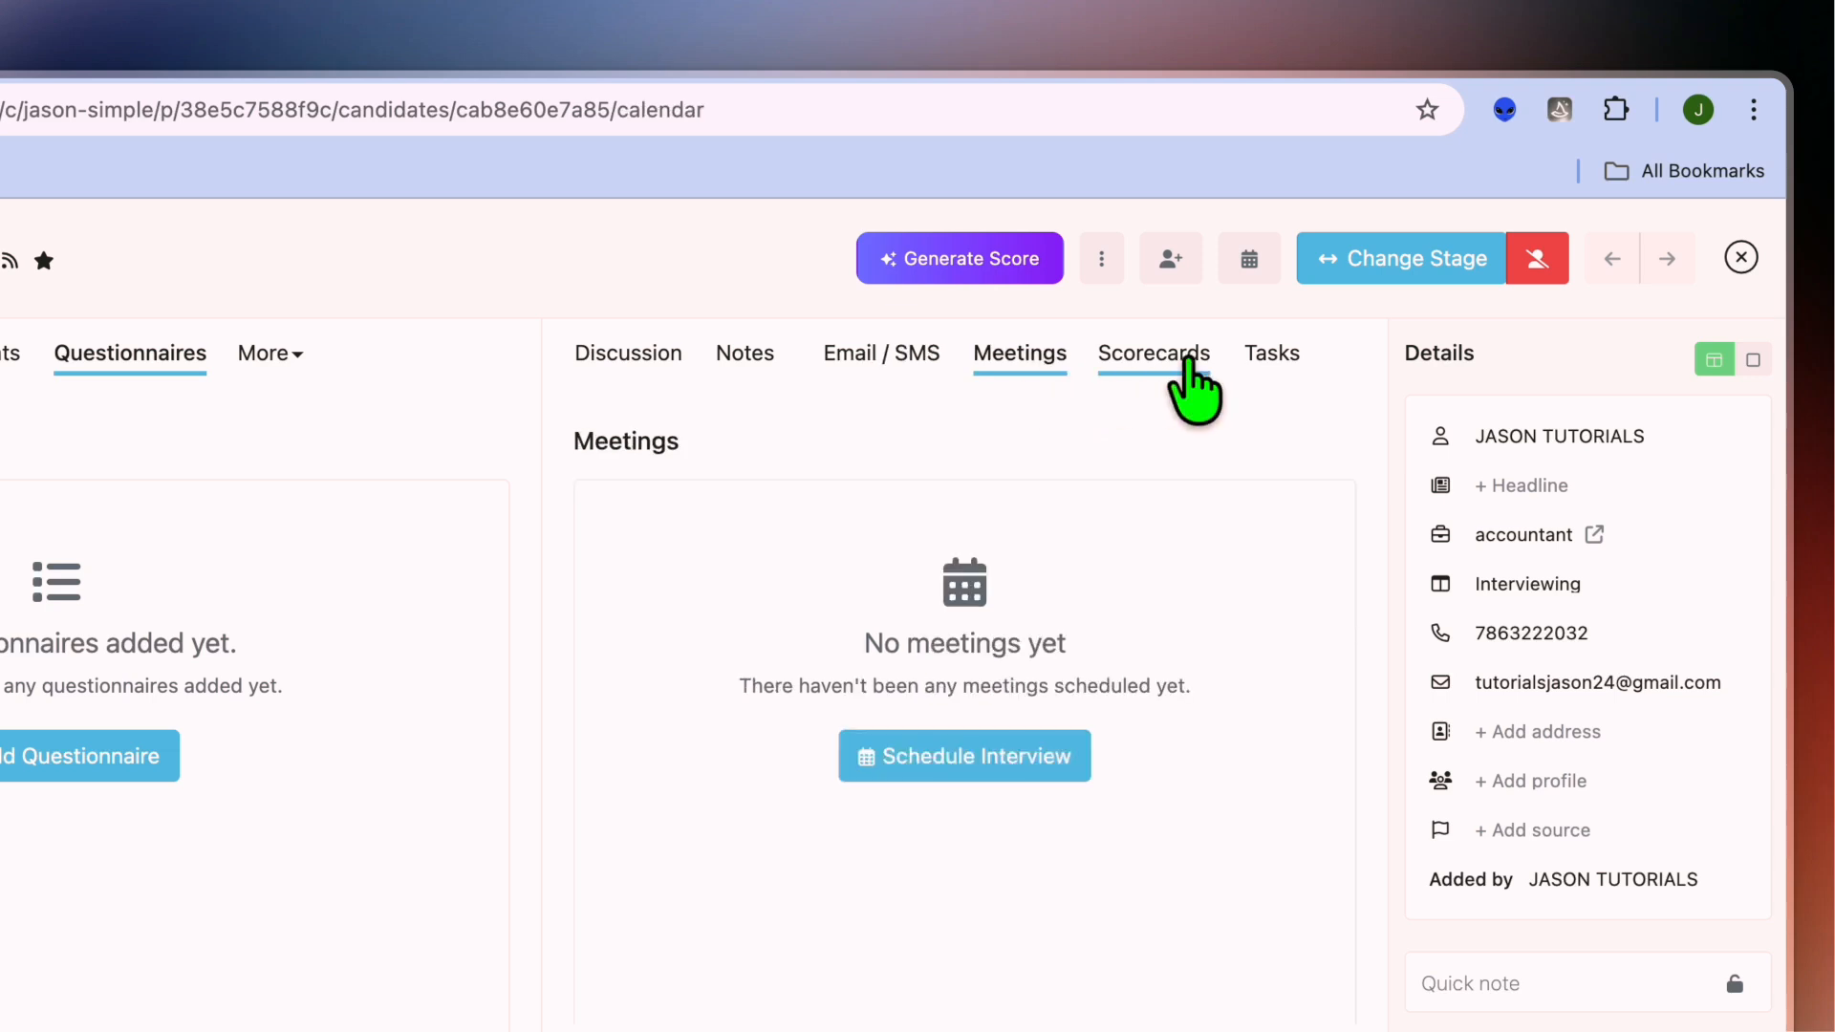
{"action": "left_click", "coordinate": [1187, 361]}
{"action": "left_click", "coordinate": [1302, 369]}
{"action": "left_click", "coordinate": [659, 355]}
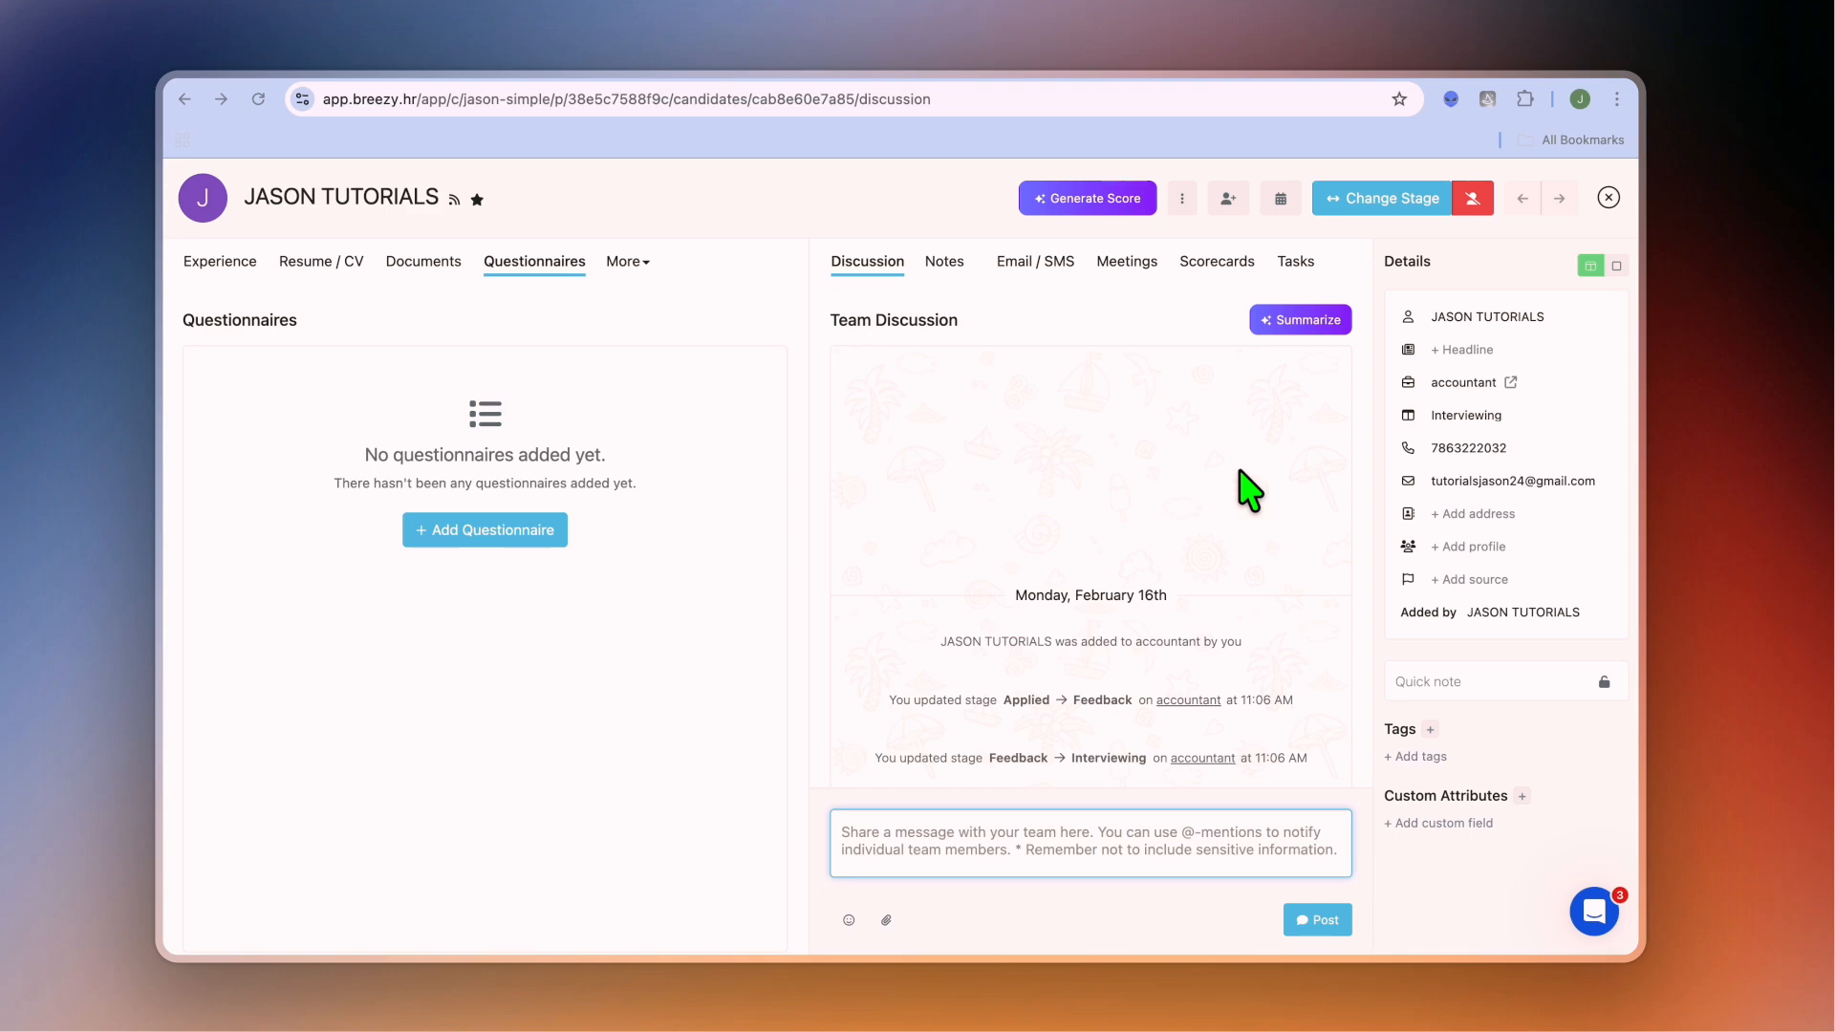
{"action": "left_click", "coordinate": [1609, 197]}
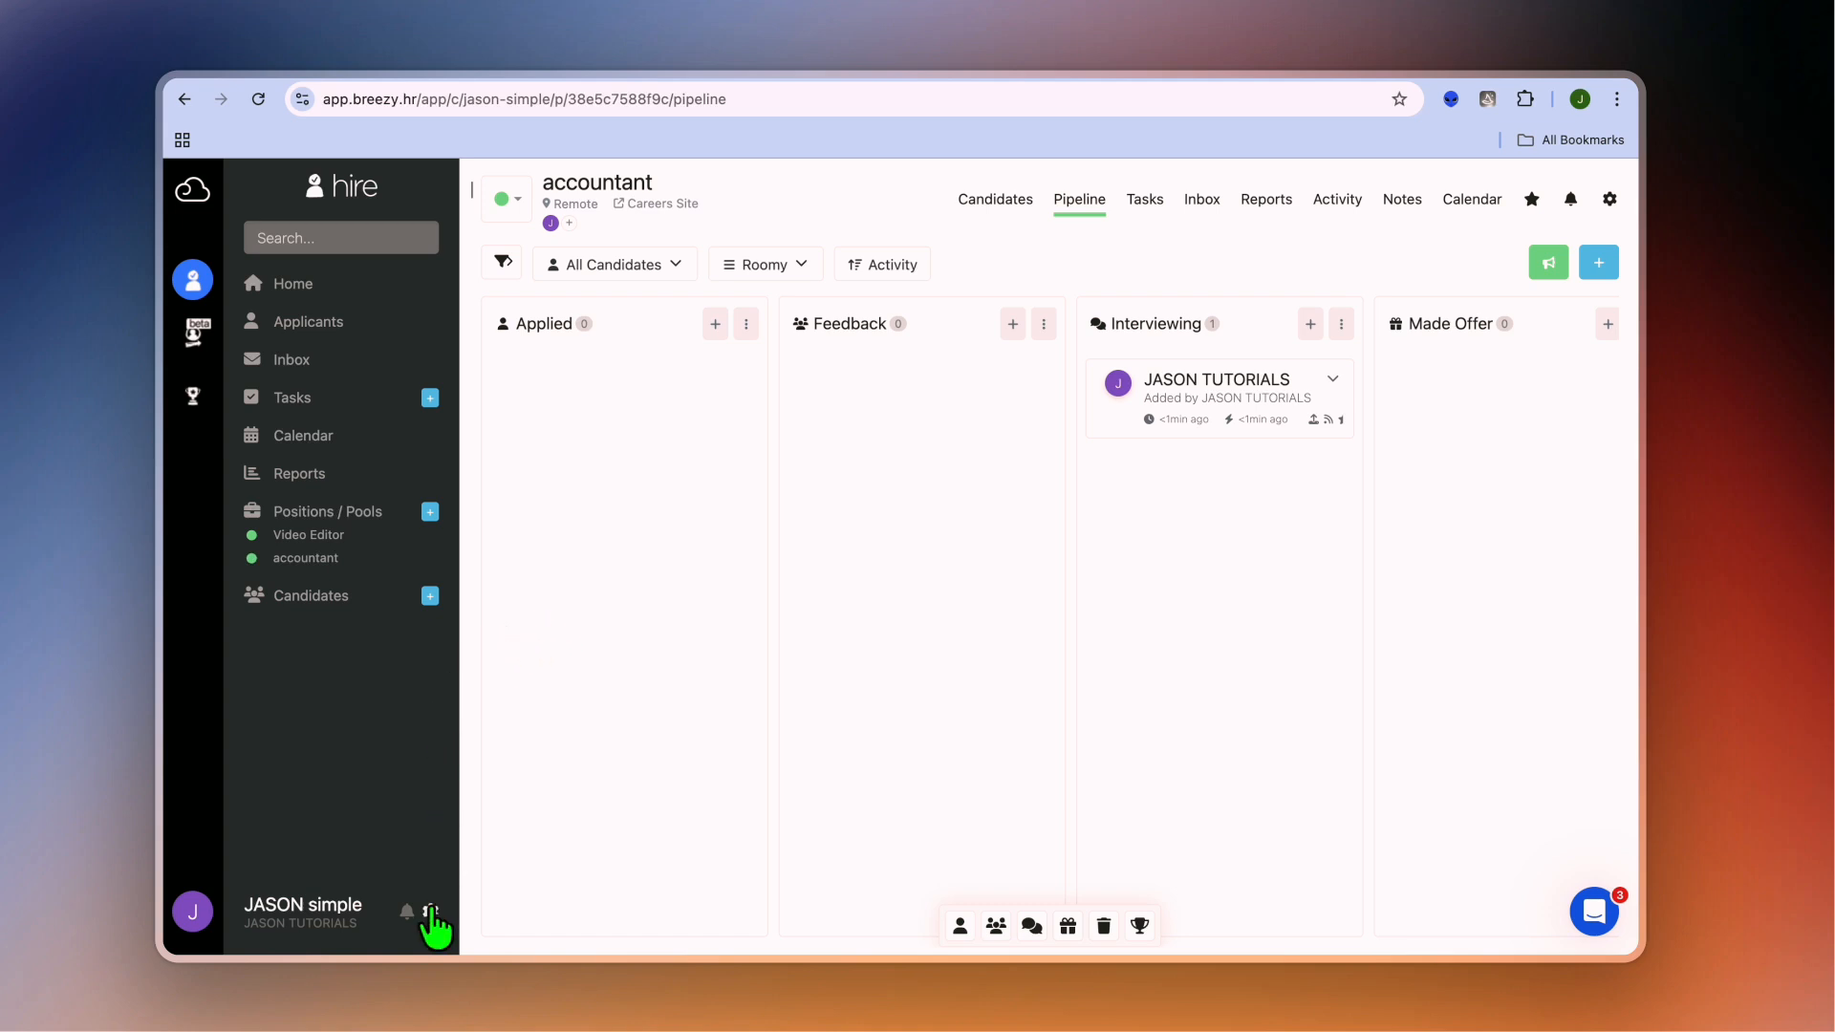
- Look through the account and company settings options and open the member management page for inviting team members
{"action": "left_click", "coordinate": [431, 911]}
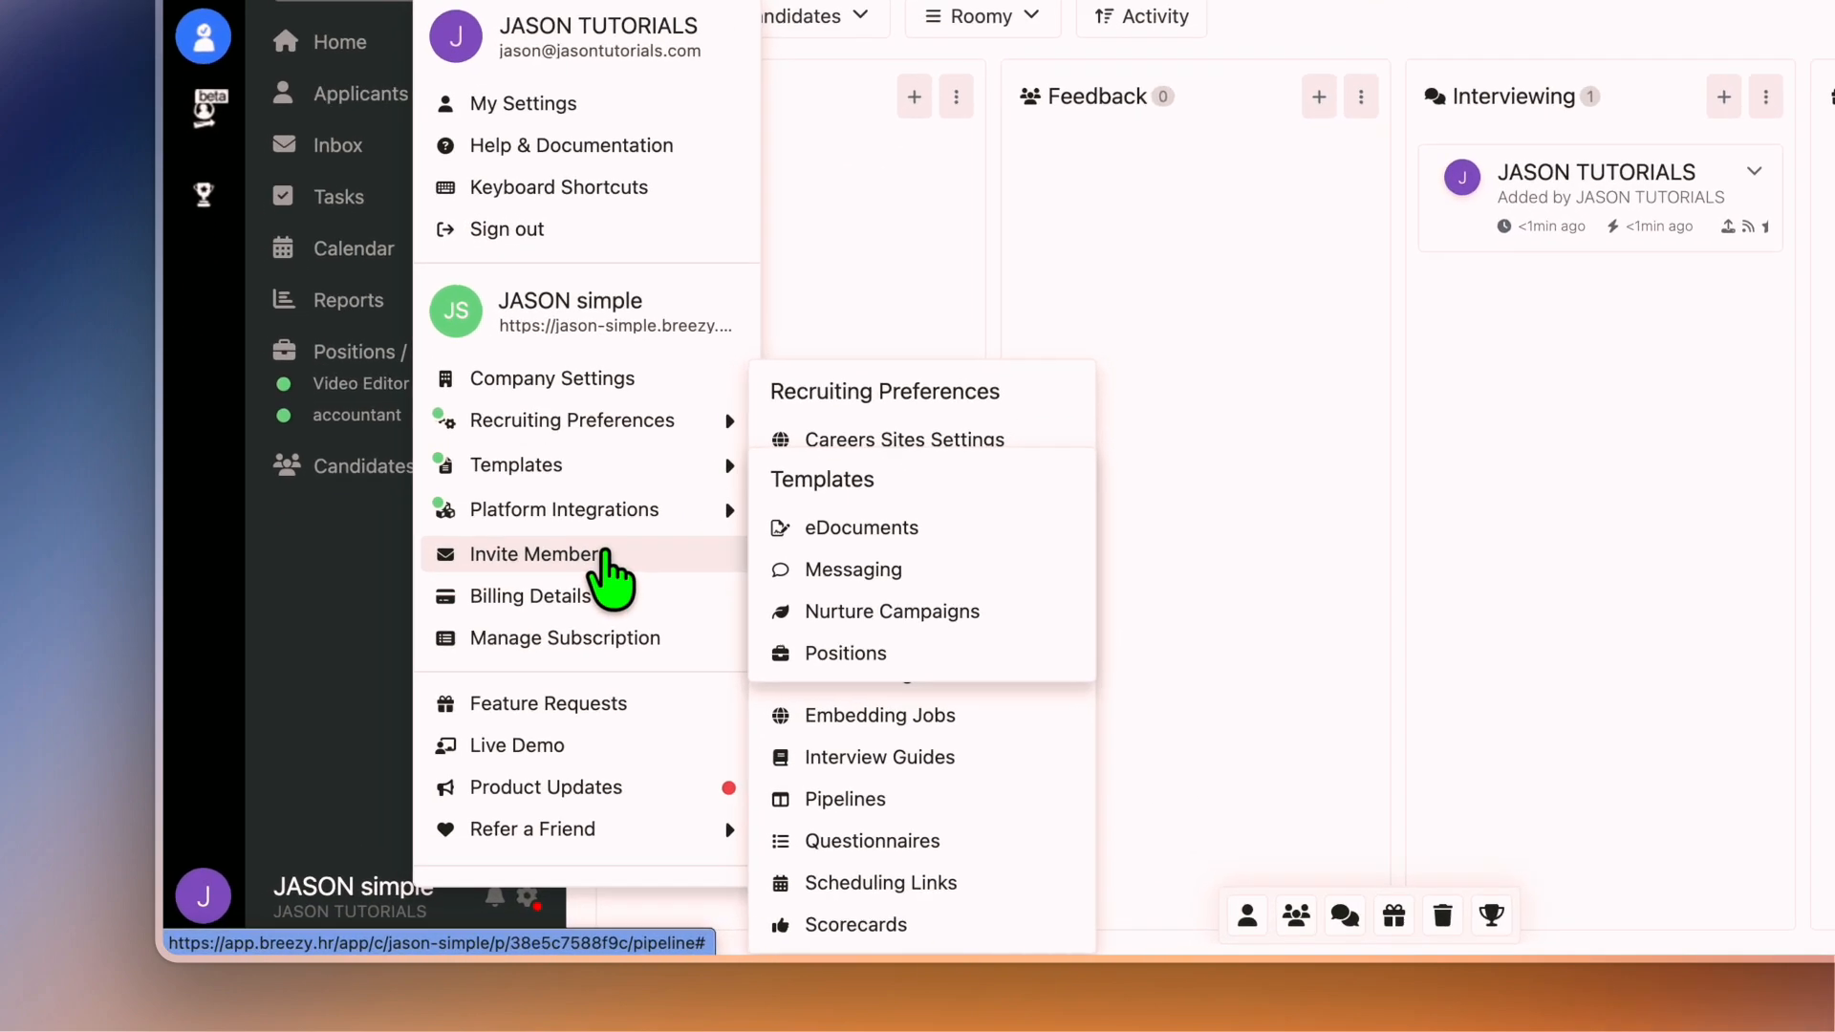
{"action": "left_click", "coordinate": [488, 659]}
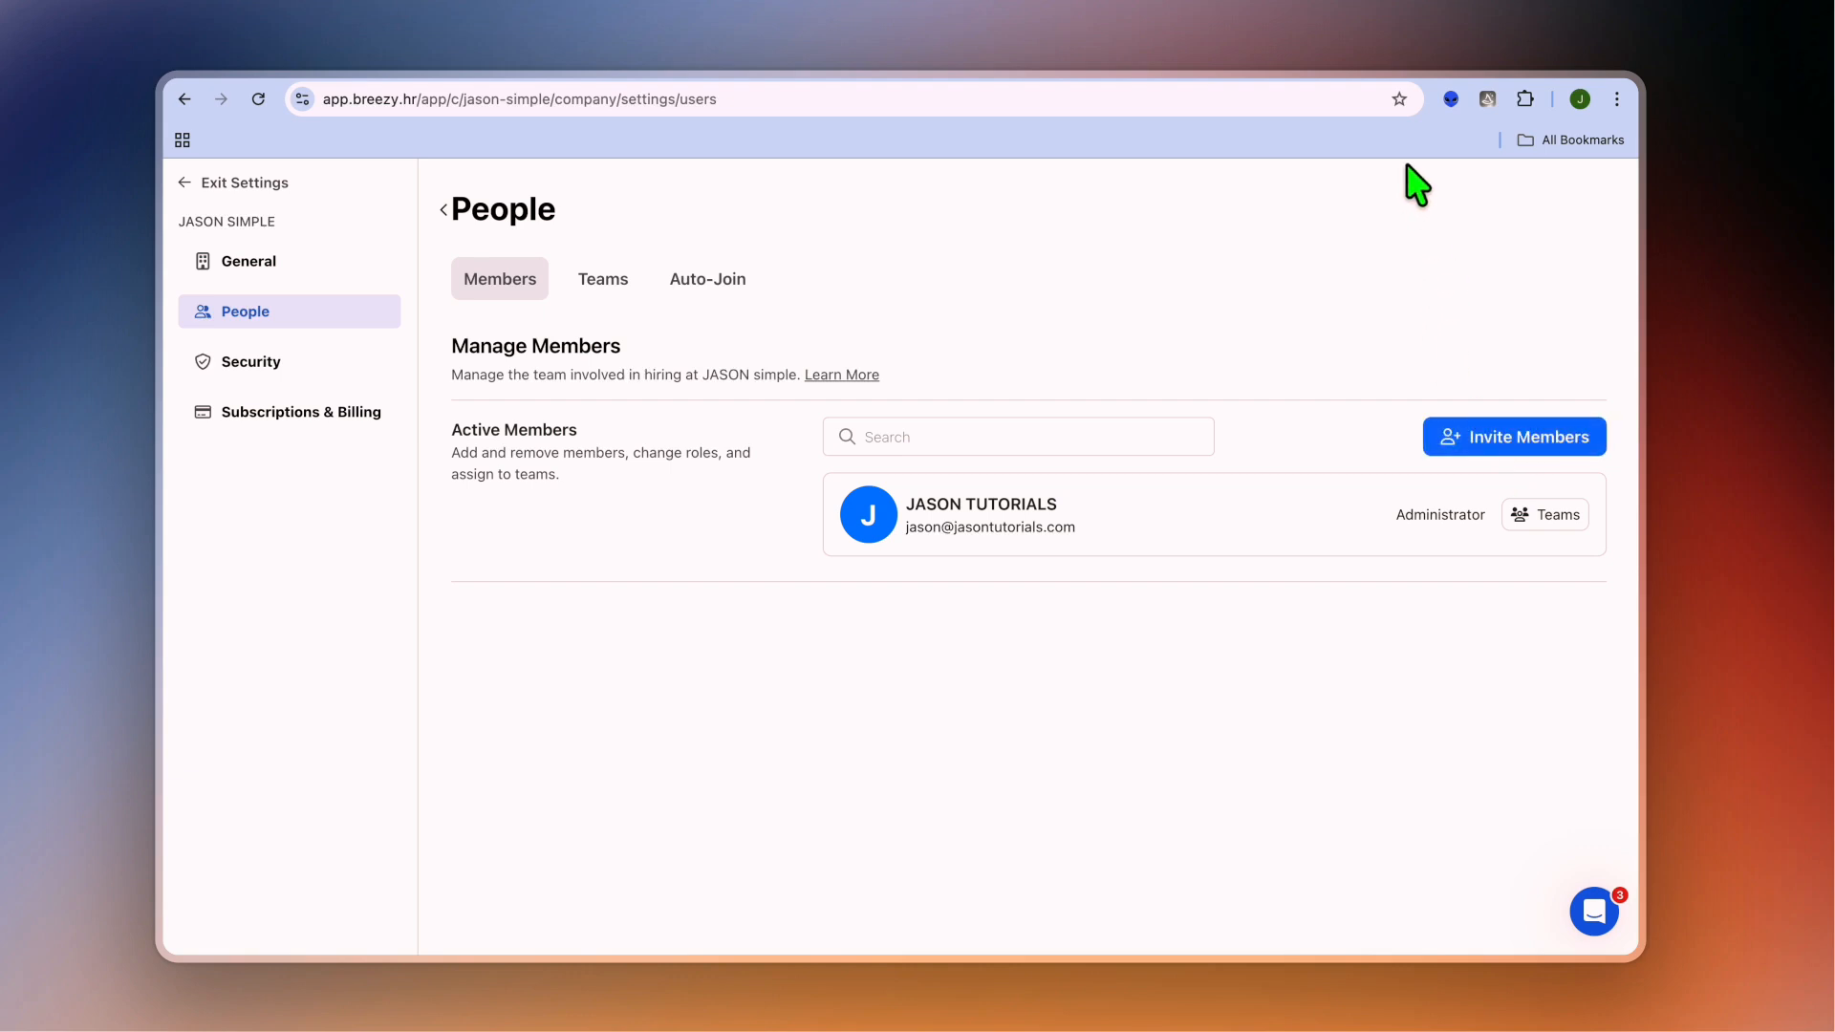
- Switch to the Breezy pricing page and compare the monthly prices of the Bootstrap, Startup, Growth, Business and Custom Pro plans
{"action": "left_click", "coordinate": [1384, 84]}
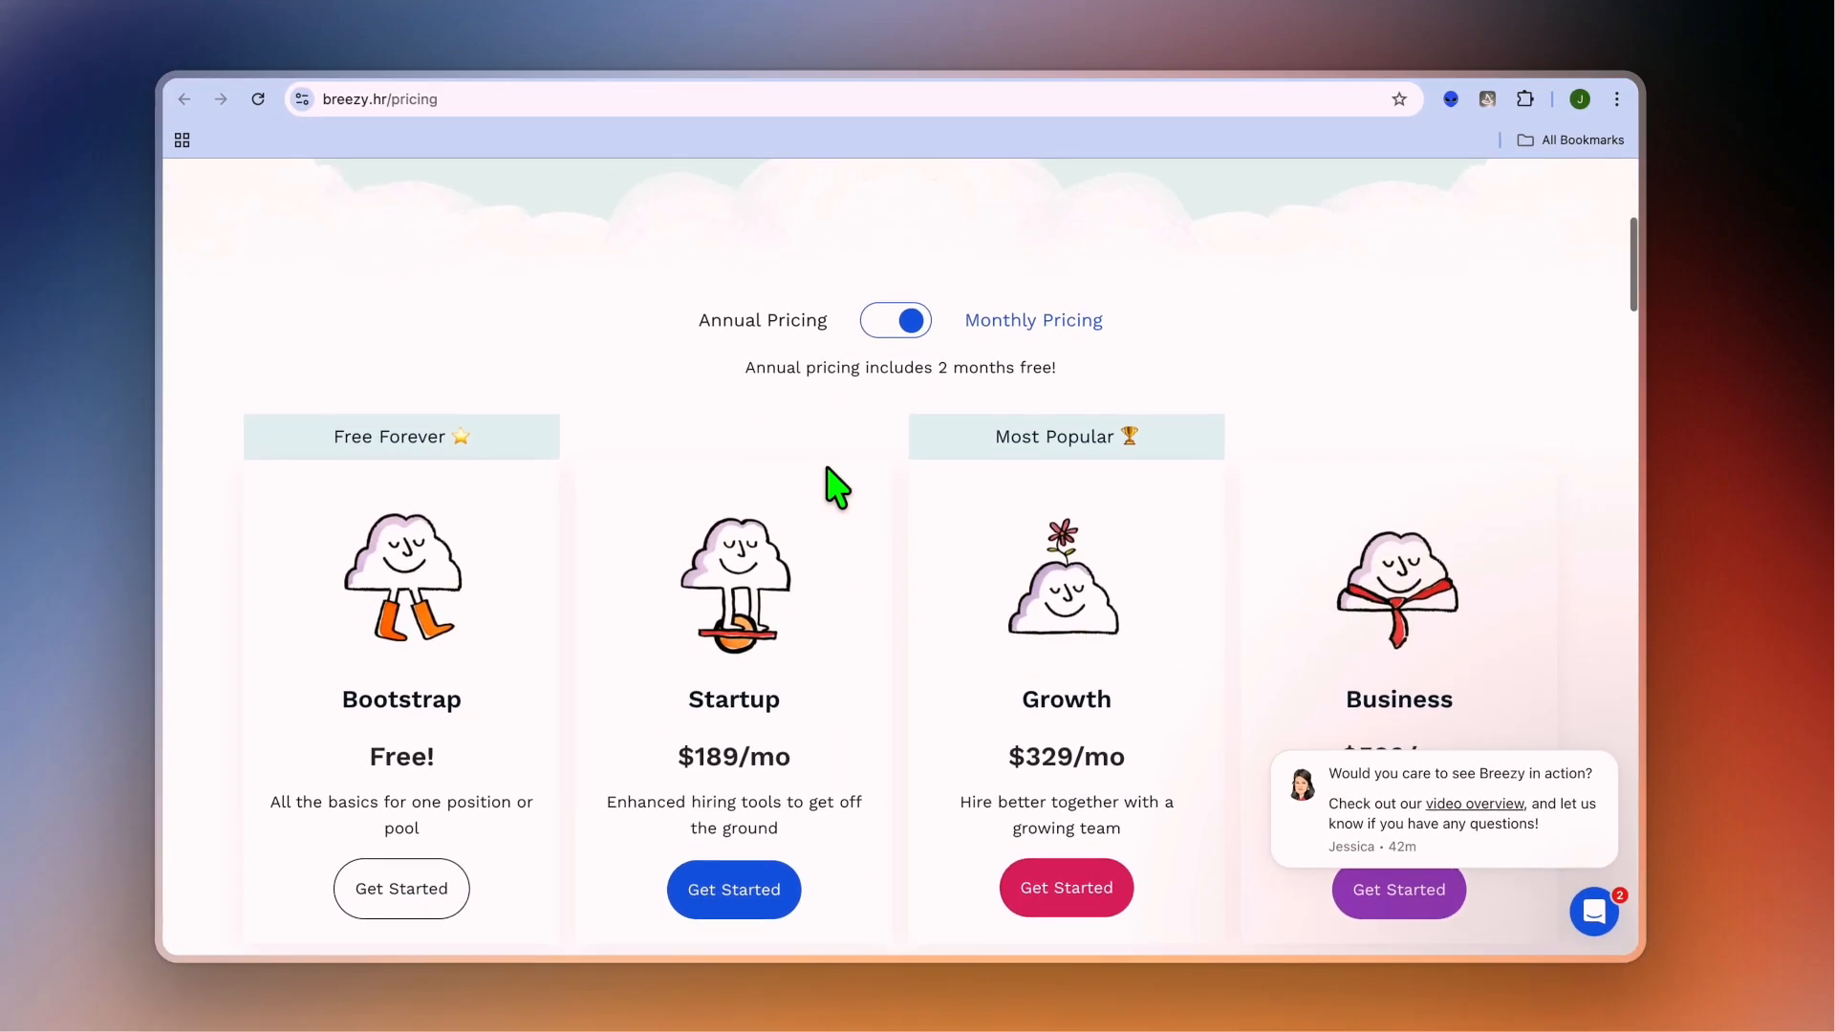
{"action": "scroll", "coordinate": [837, 487], "scroll_direction": "down", "scroll_amount": 4}
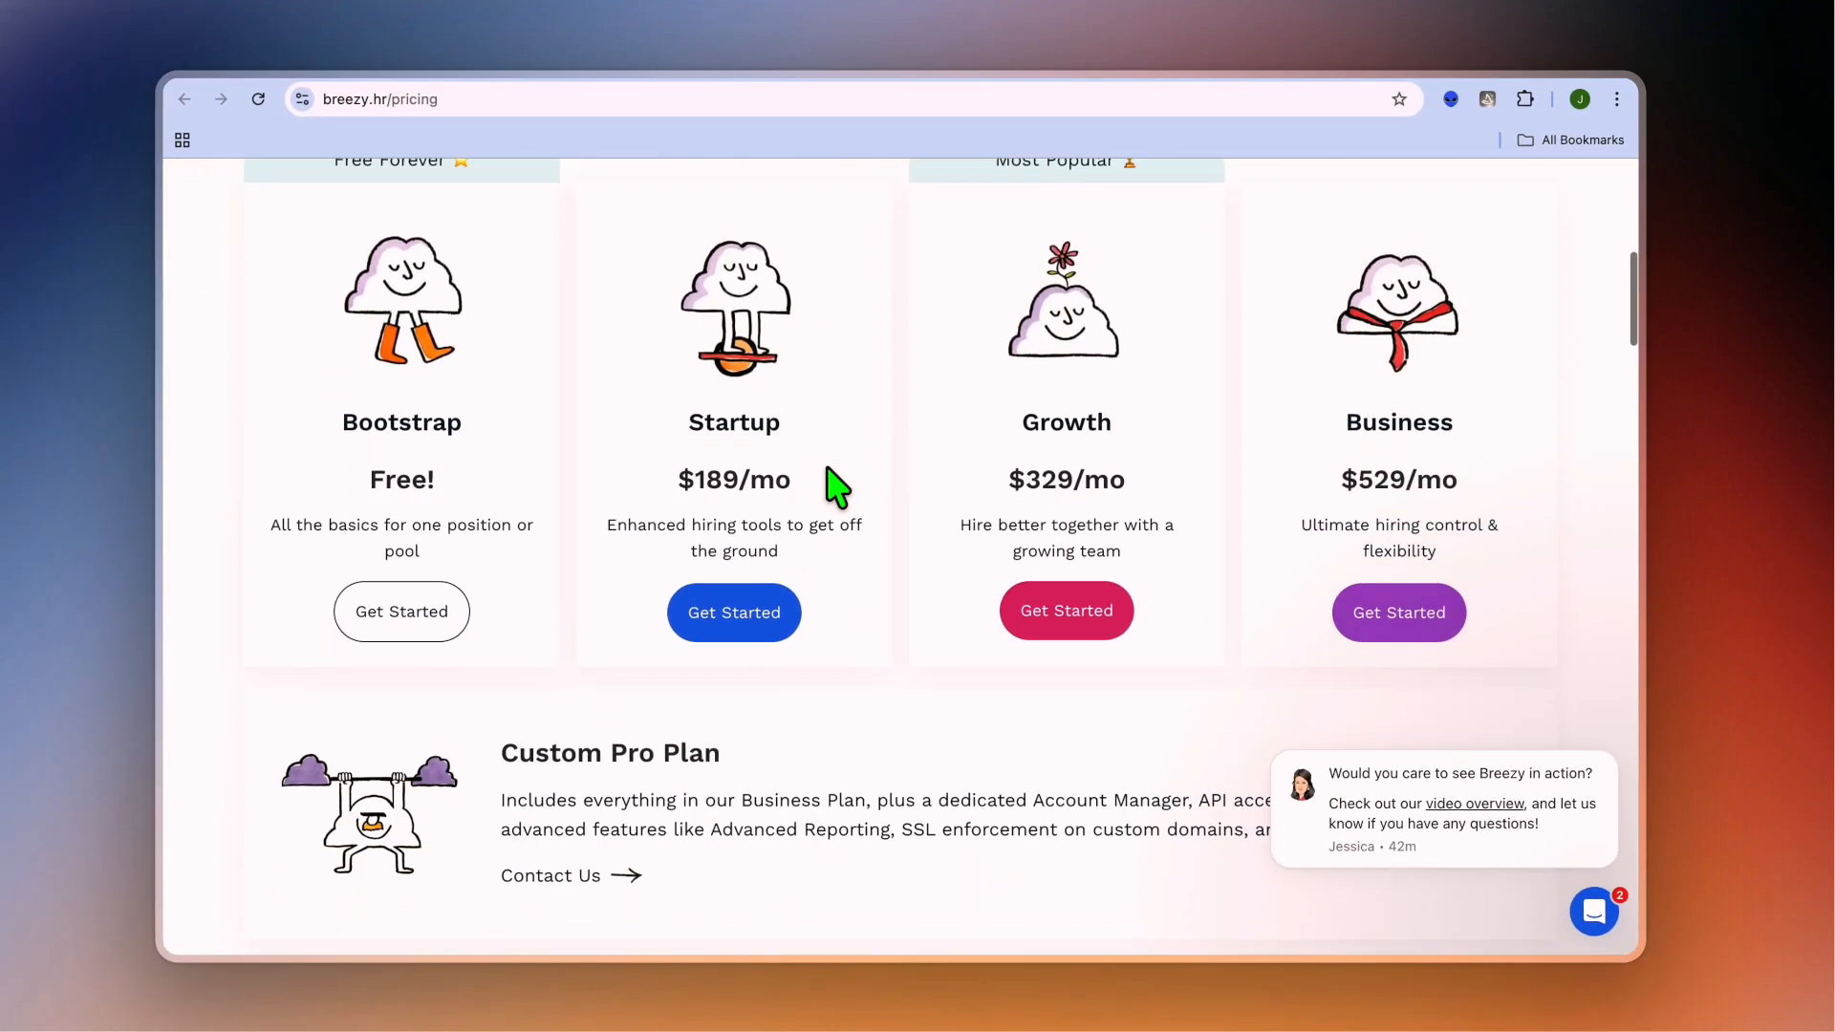
{"action": "scroll", "coordinate": [736, 425], "scroll_direction": "down", "scroll_amount": 1}
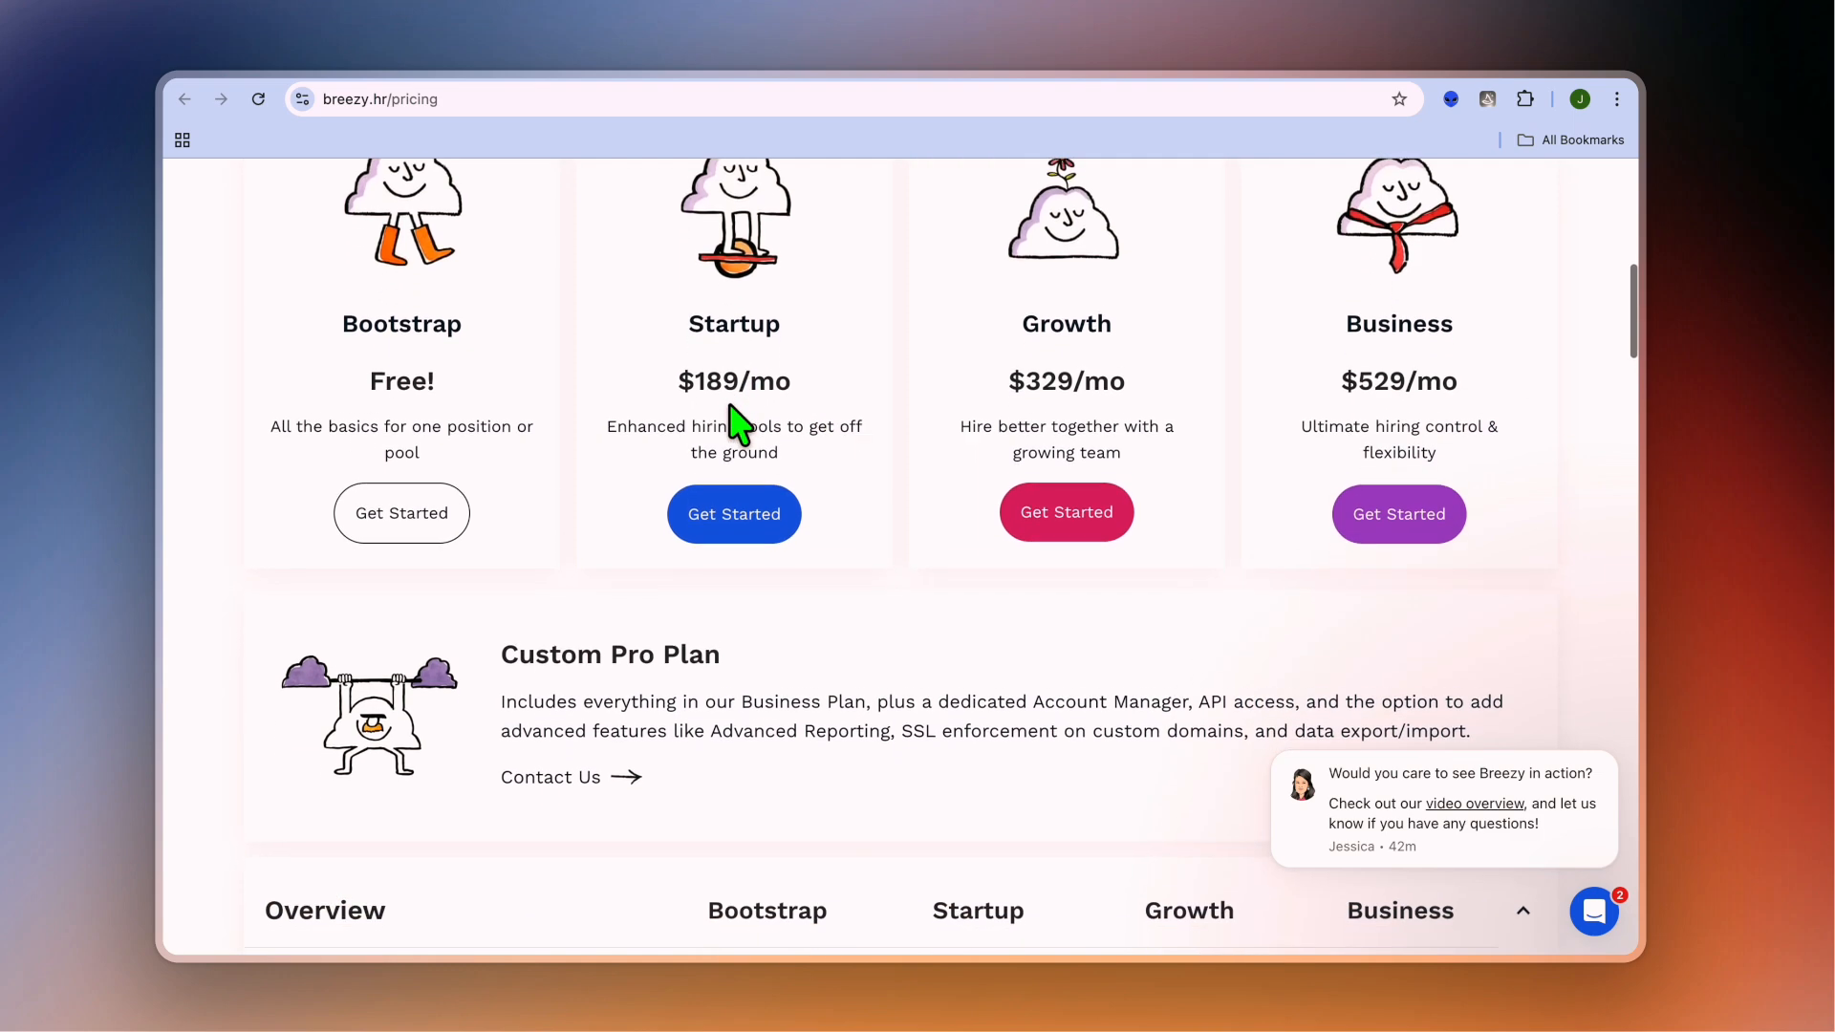
- Examine the Custom Pro Plan description and the Overview feature comparison for the Bootstrap, Startup, Growth and Business plans
{"action": "scroll", "coordinate": [736, 425], "scroll_direction": "down", "scroll_amount": 4}
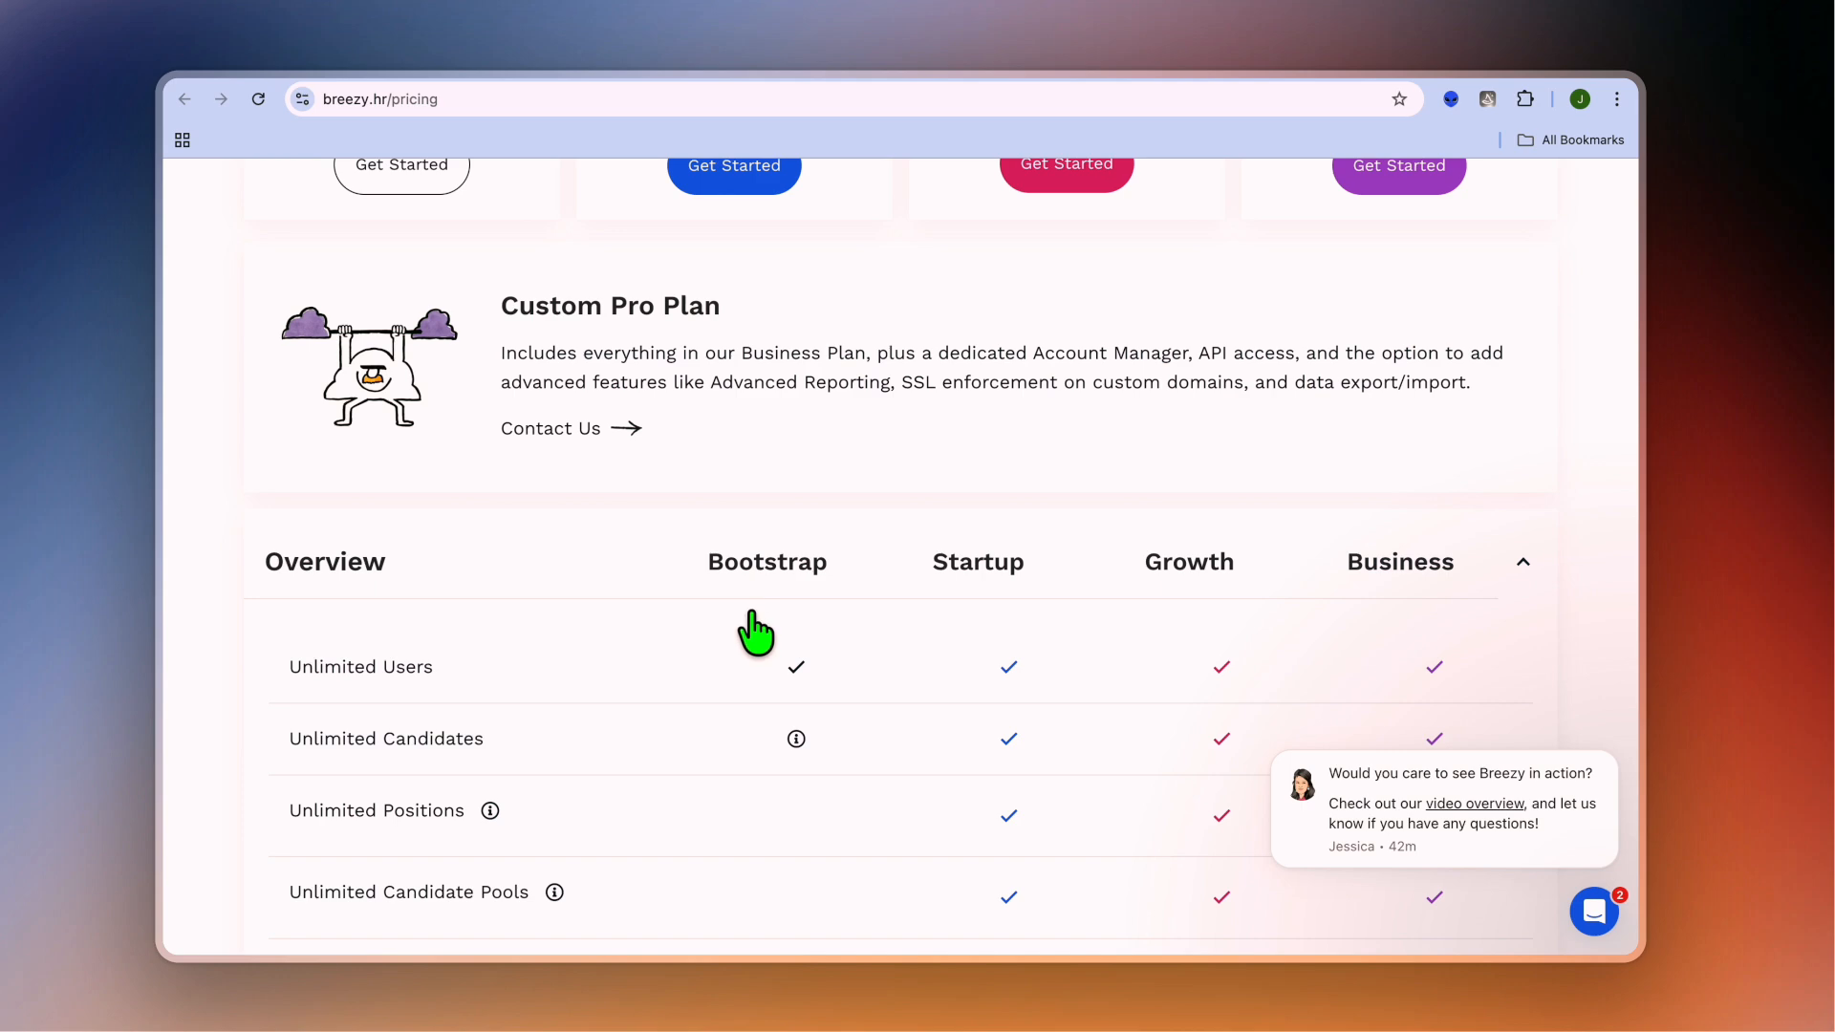
{"action": "scroll", "coordinate": [755, 632], "scroll_direction": "down", "scroll_amount": 1}
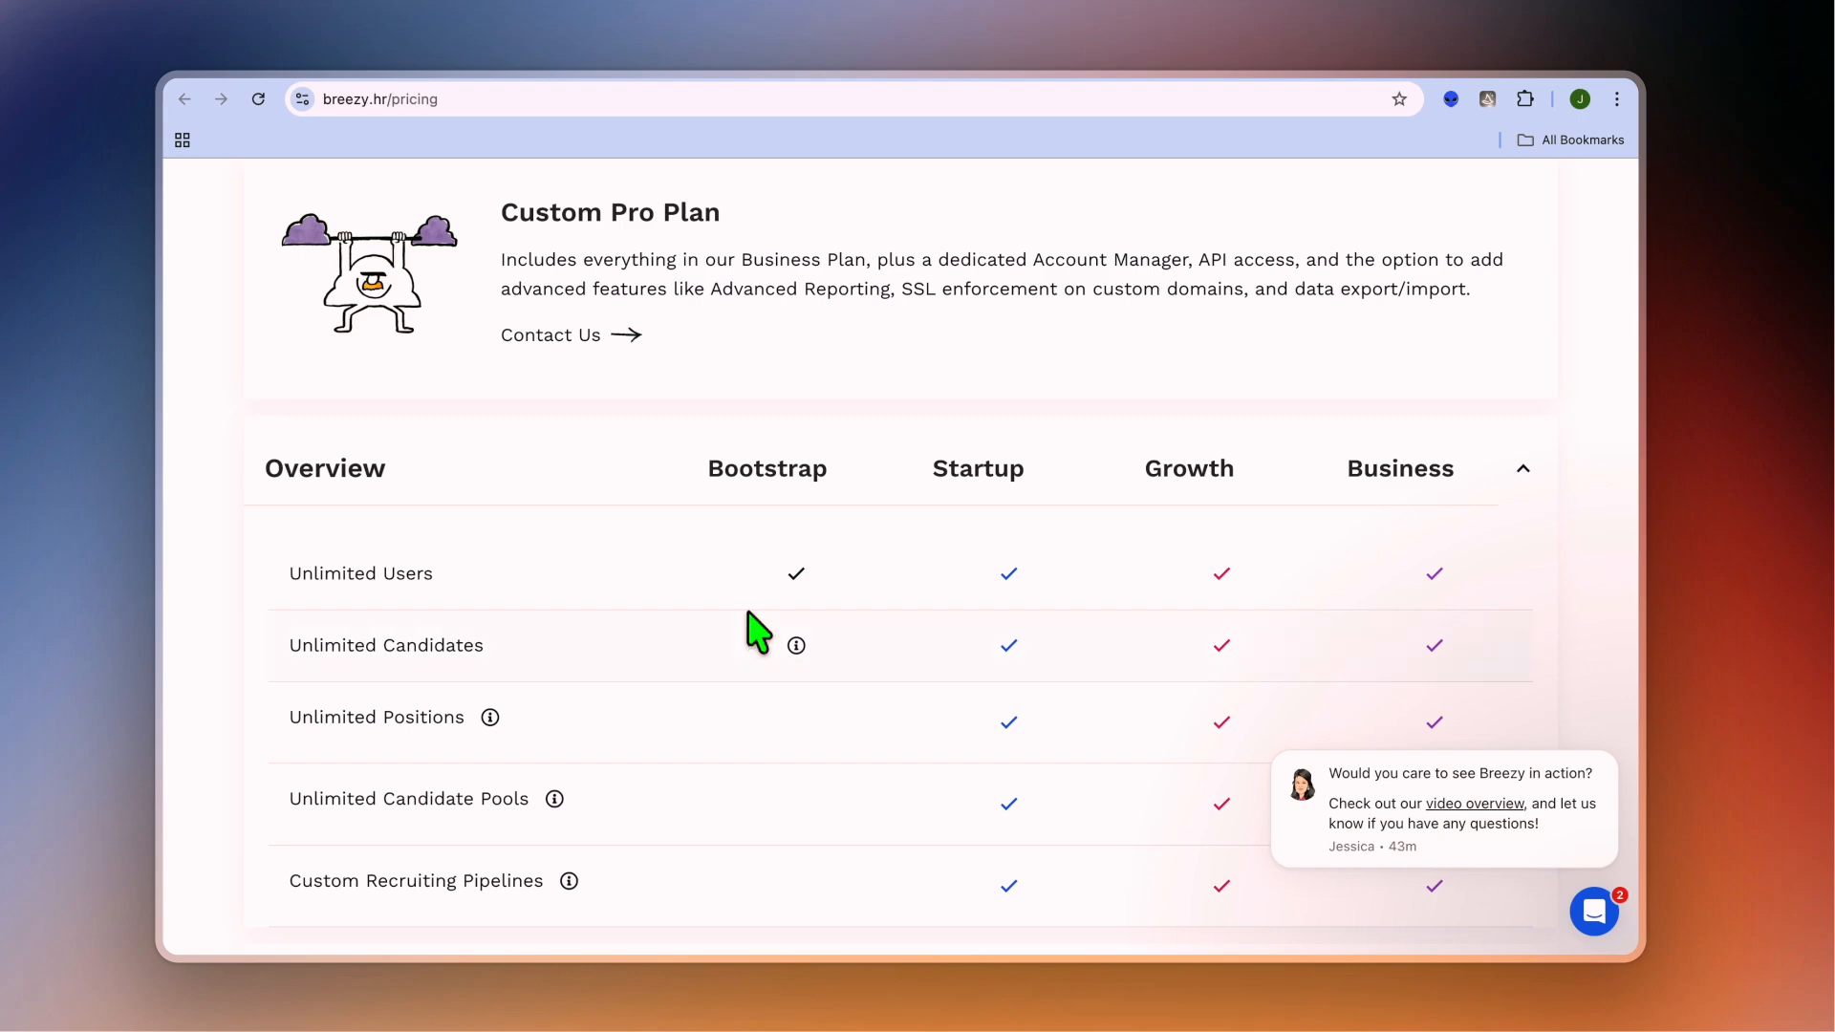
{"action": "scroll", "coordinate": [758, 632], "scroll_direction": "down", "scroll_amount": 2}
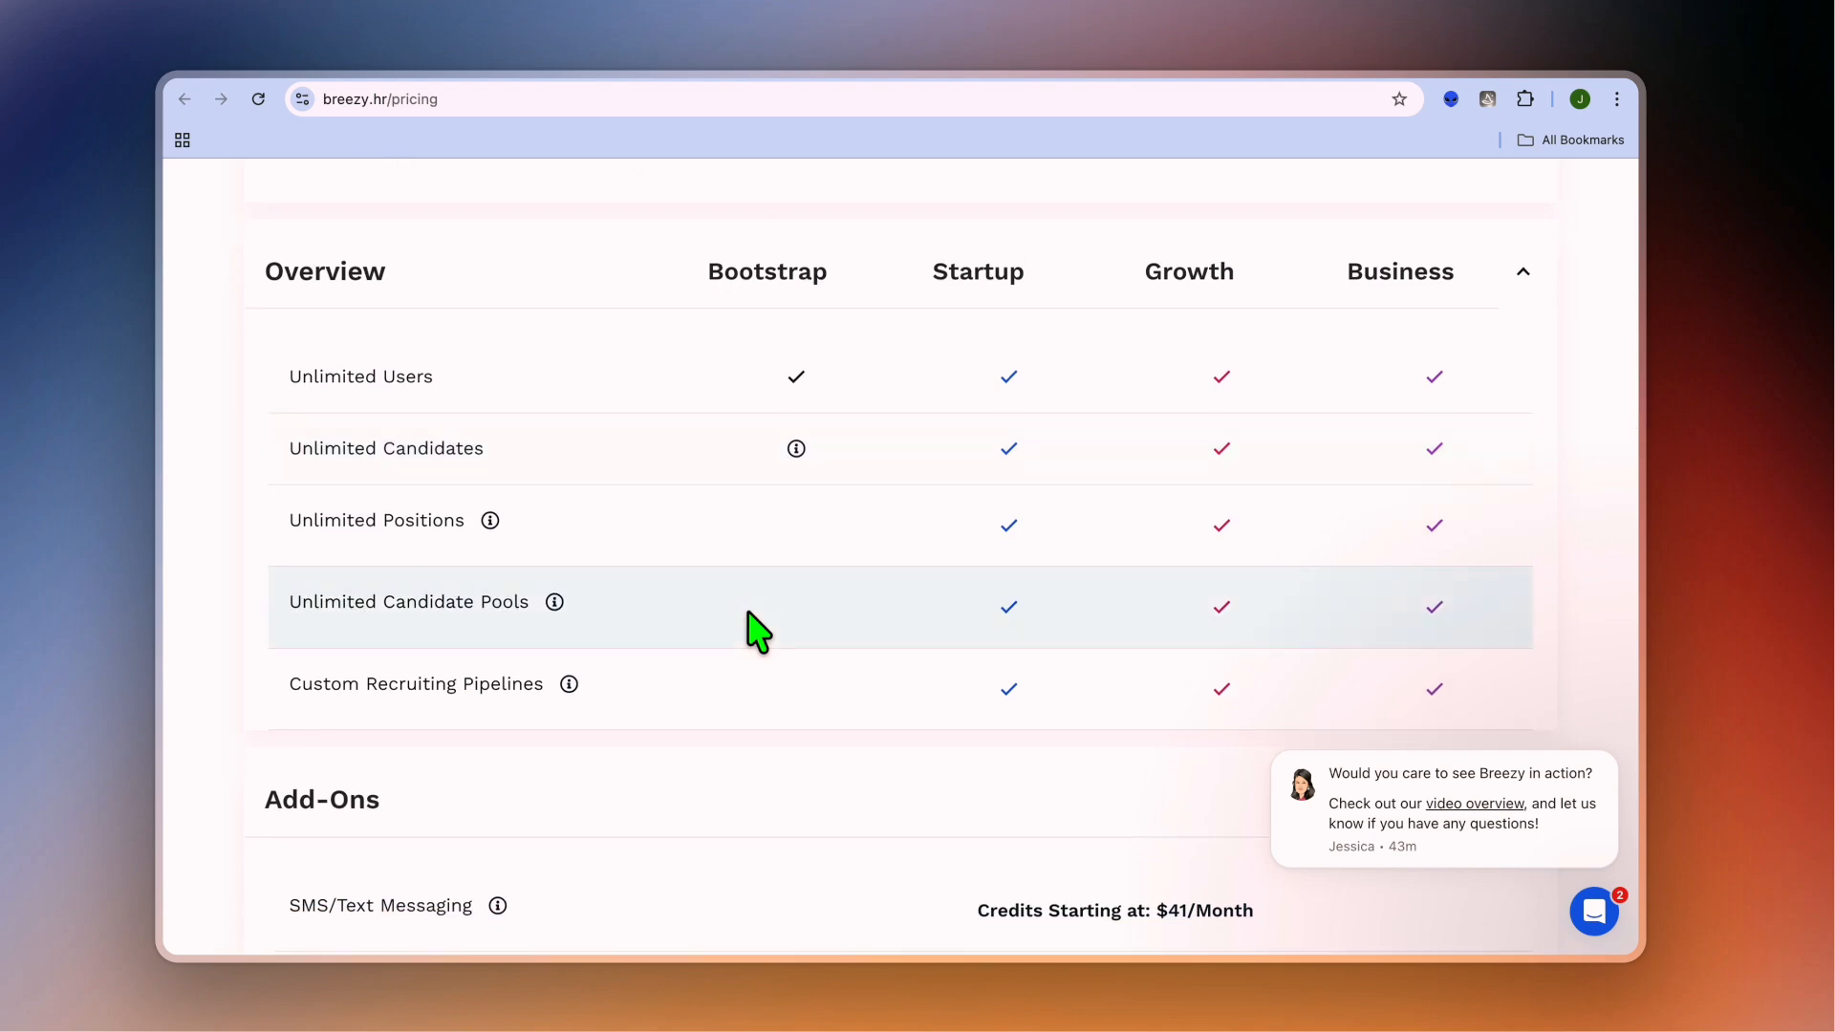
{"action": "scroll", "coordinate": [758, 632], "scroll_direction": "up", "scroll_amount": 6}
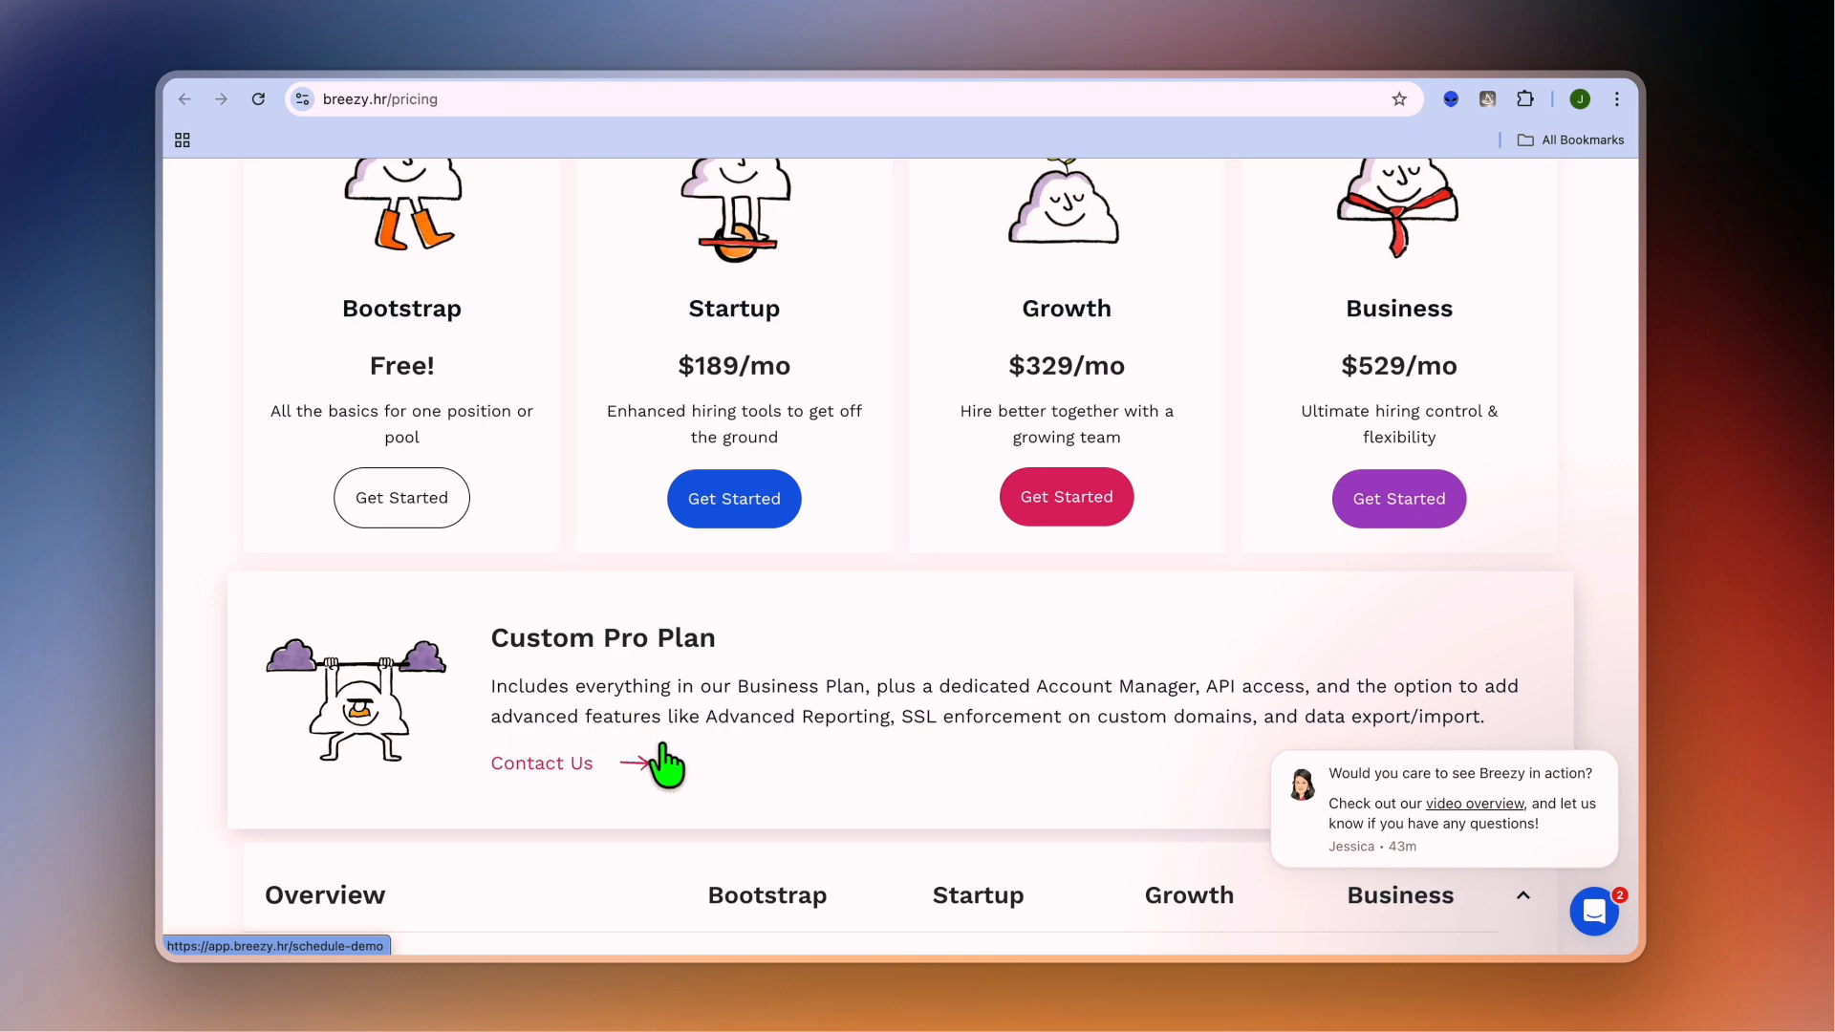
{"action": "scroll", "coordinate": [666, 765], "scroll_direction": "down", "scroll_amount": 1}
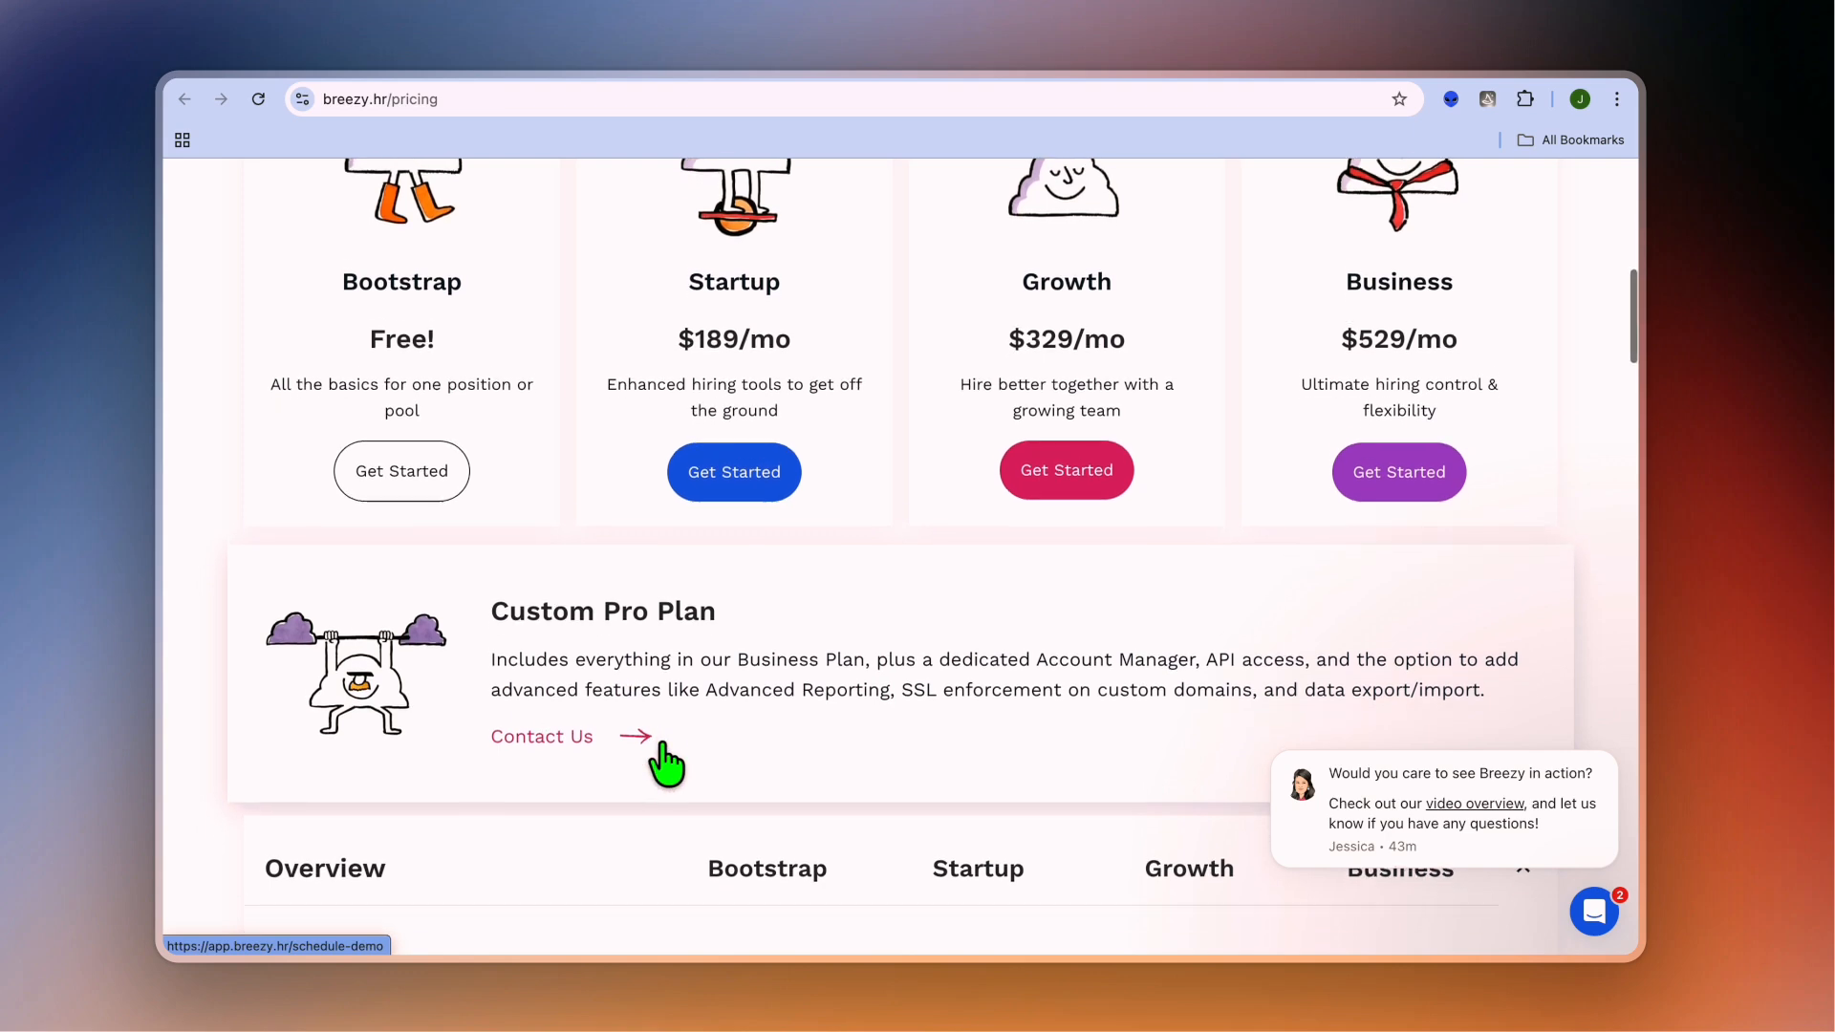
{"action": "scroll", "coordinate": [667, 764], "scroll_direction": "down", "scroll_amount": 1}
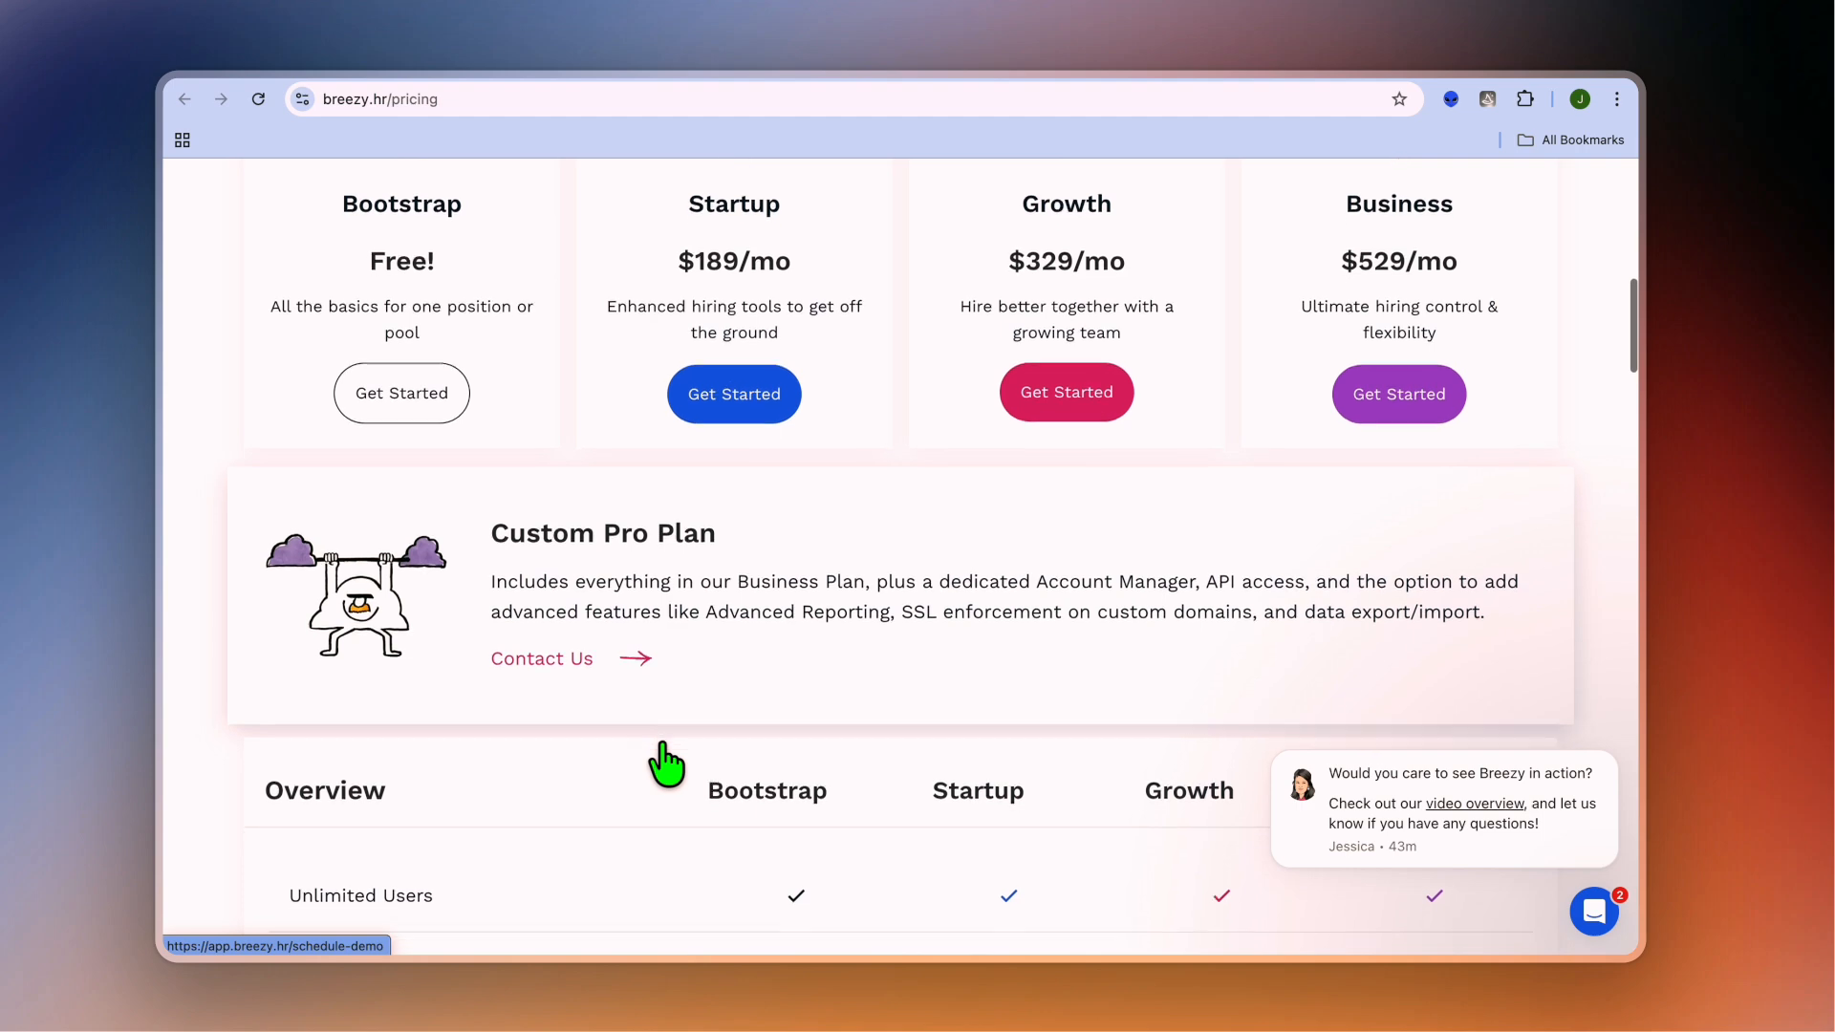
{"action": "scroll", "coordinate": [666, 765], "scroll_direction": "down", "scroll_amount": 1}
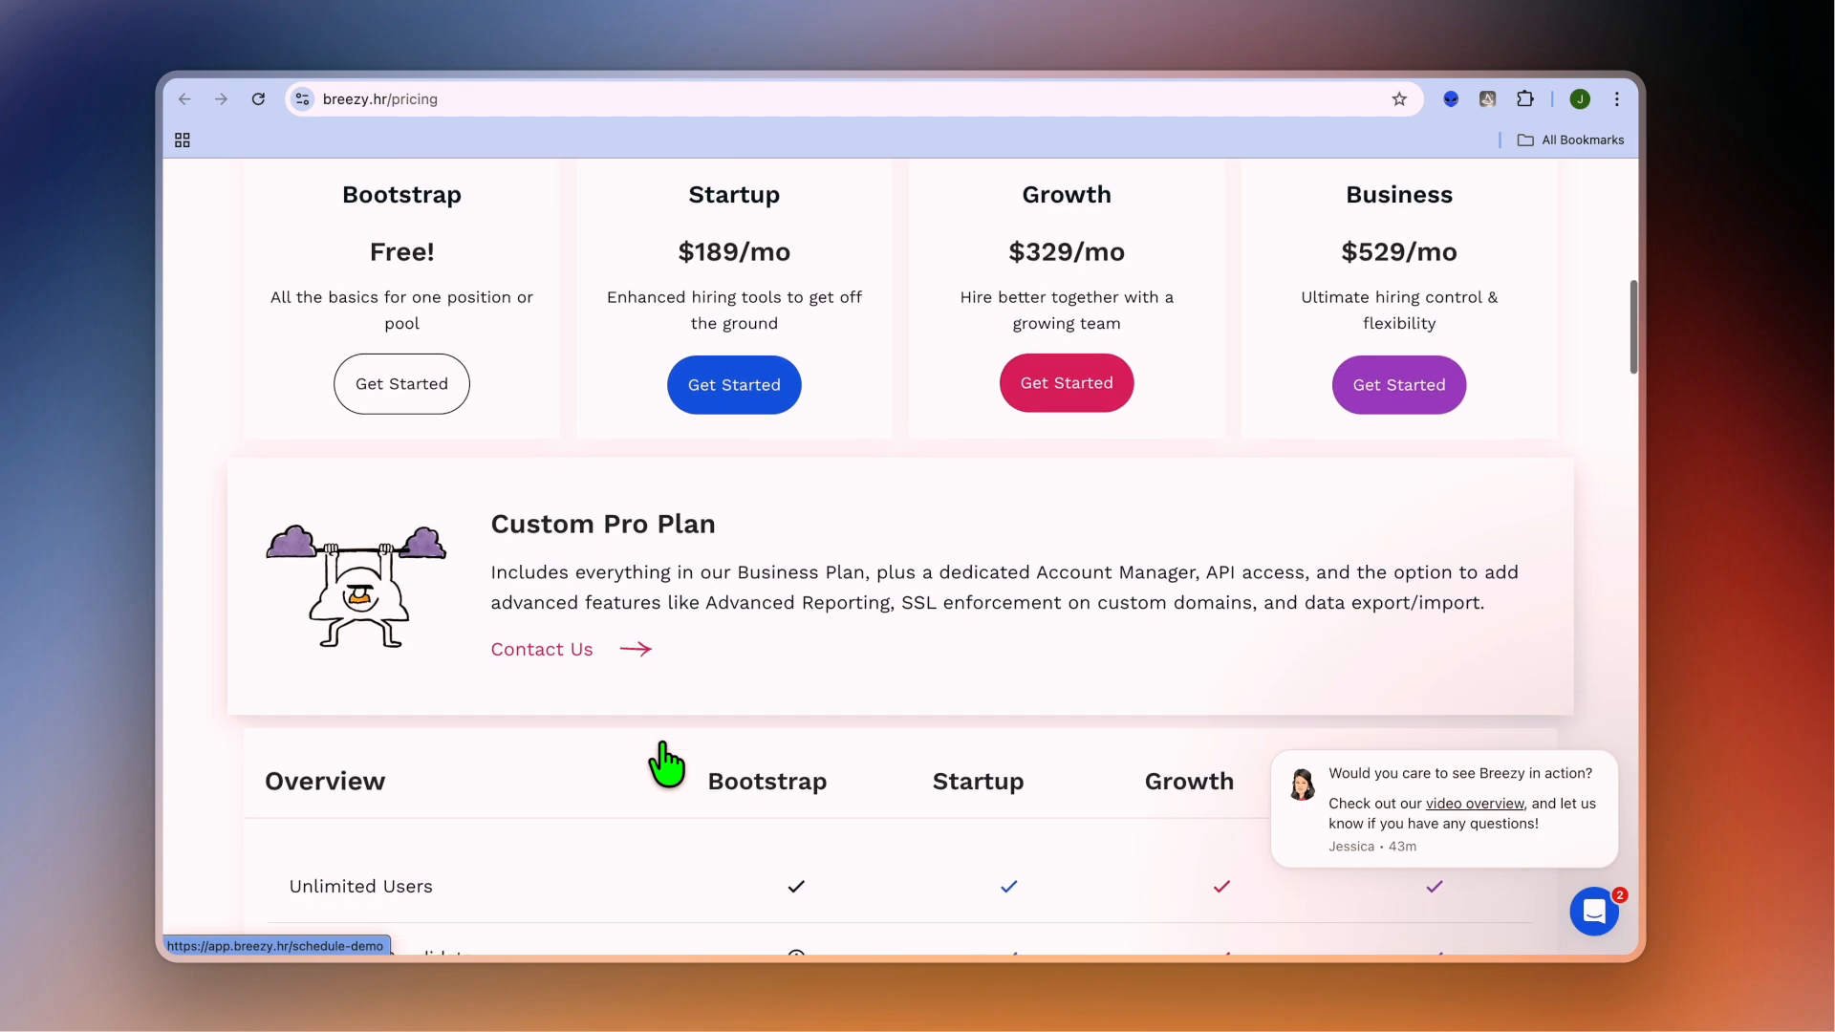
{"action": "scroll", "coordinate": [664, 744], "scroll_direction": "down", "scroll_amount": 4}
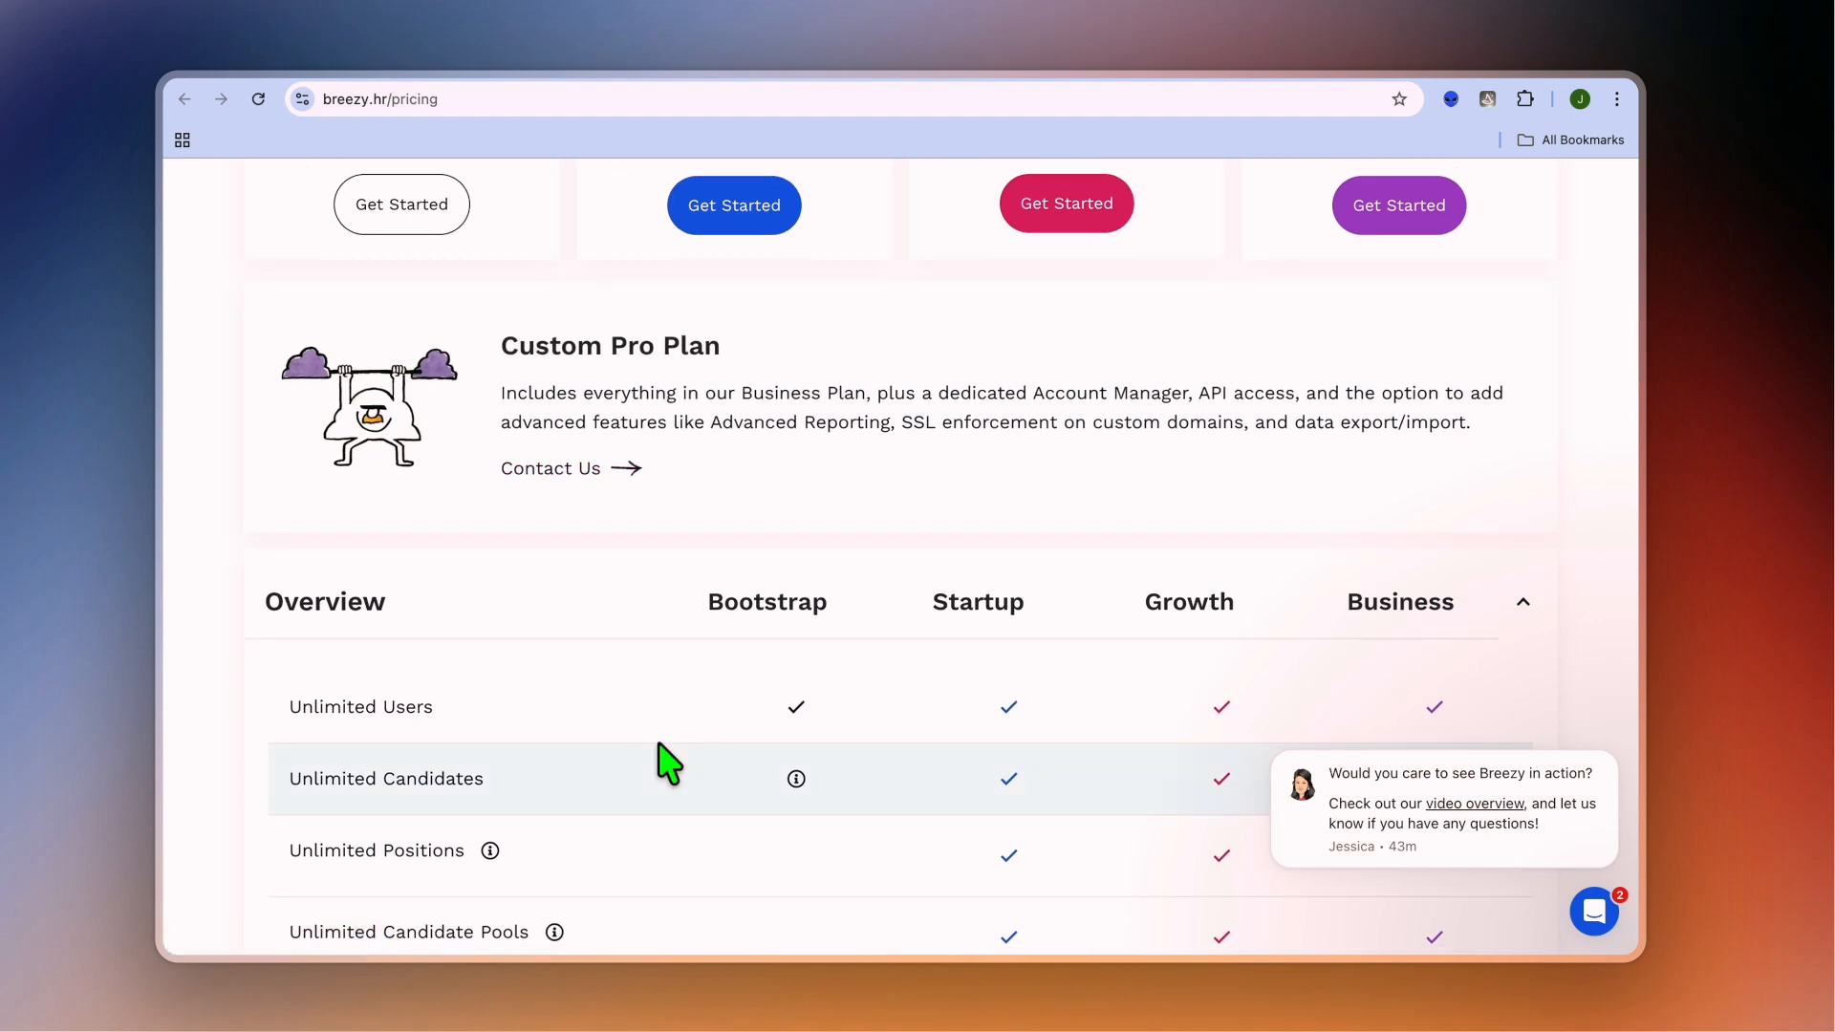
{"action": "scroll", "coordinate": [666, 762], "scroll_direction": "down", "scroll_amount": 1}
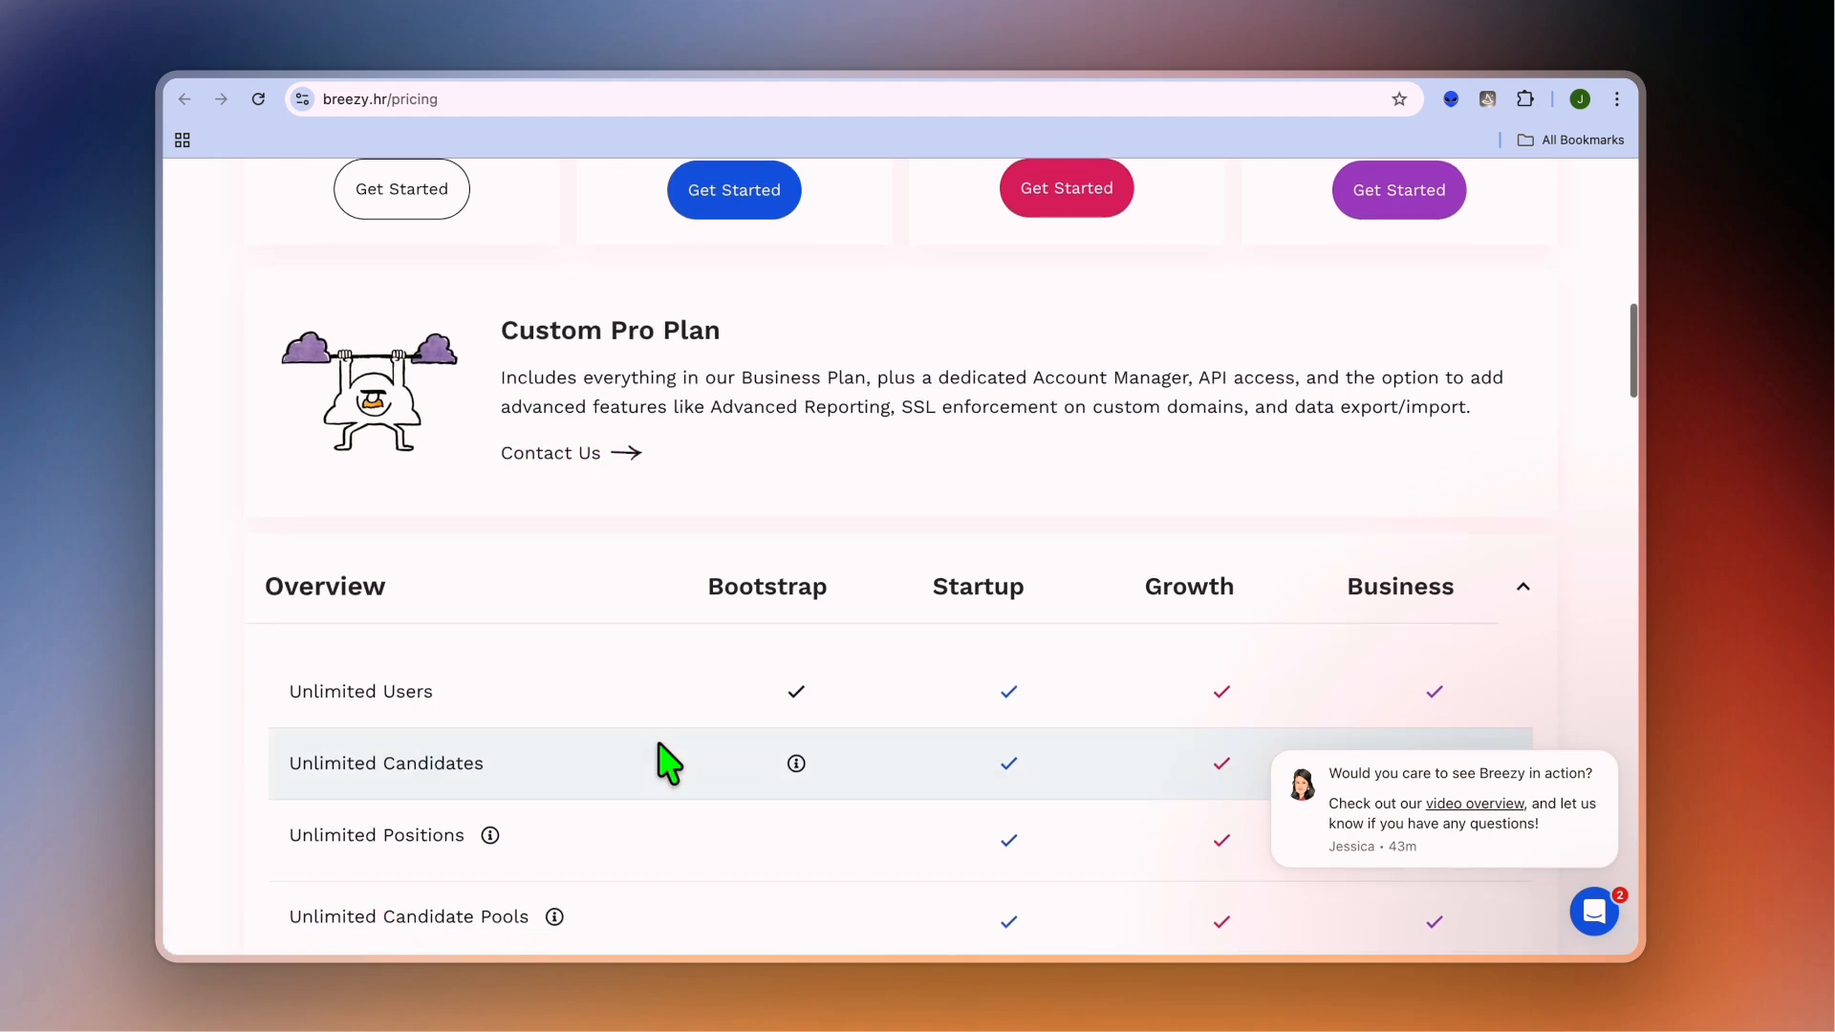
{"action": "scroll", "coordinate": [666, 762], "scroll_direction": "down", "scroll_amount": 2}
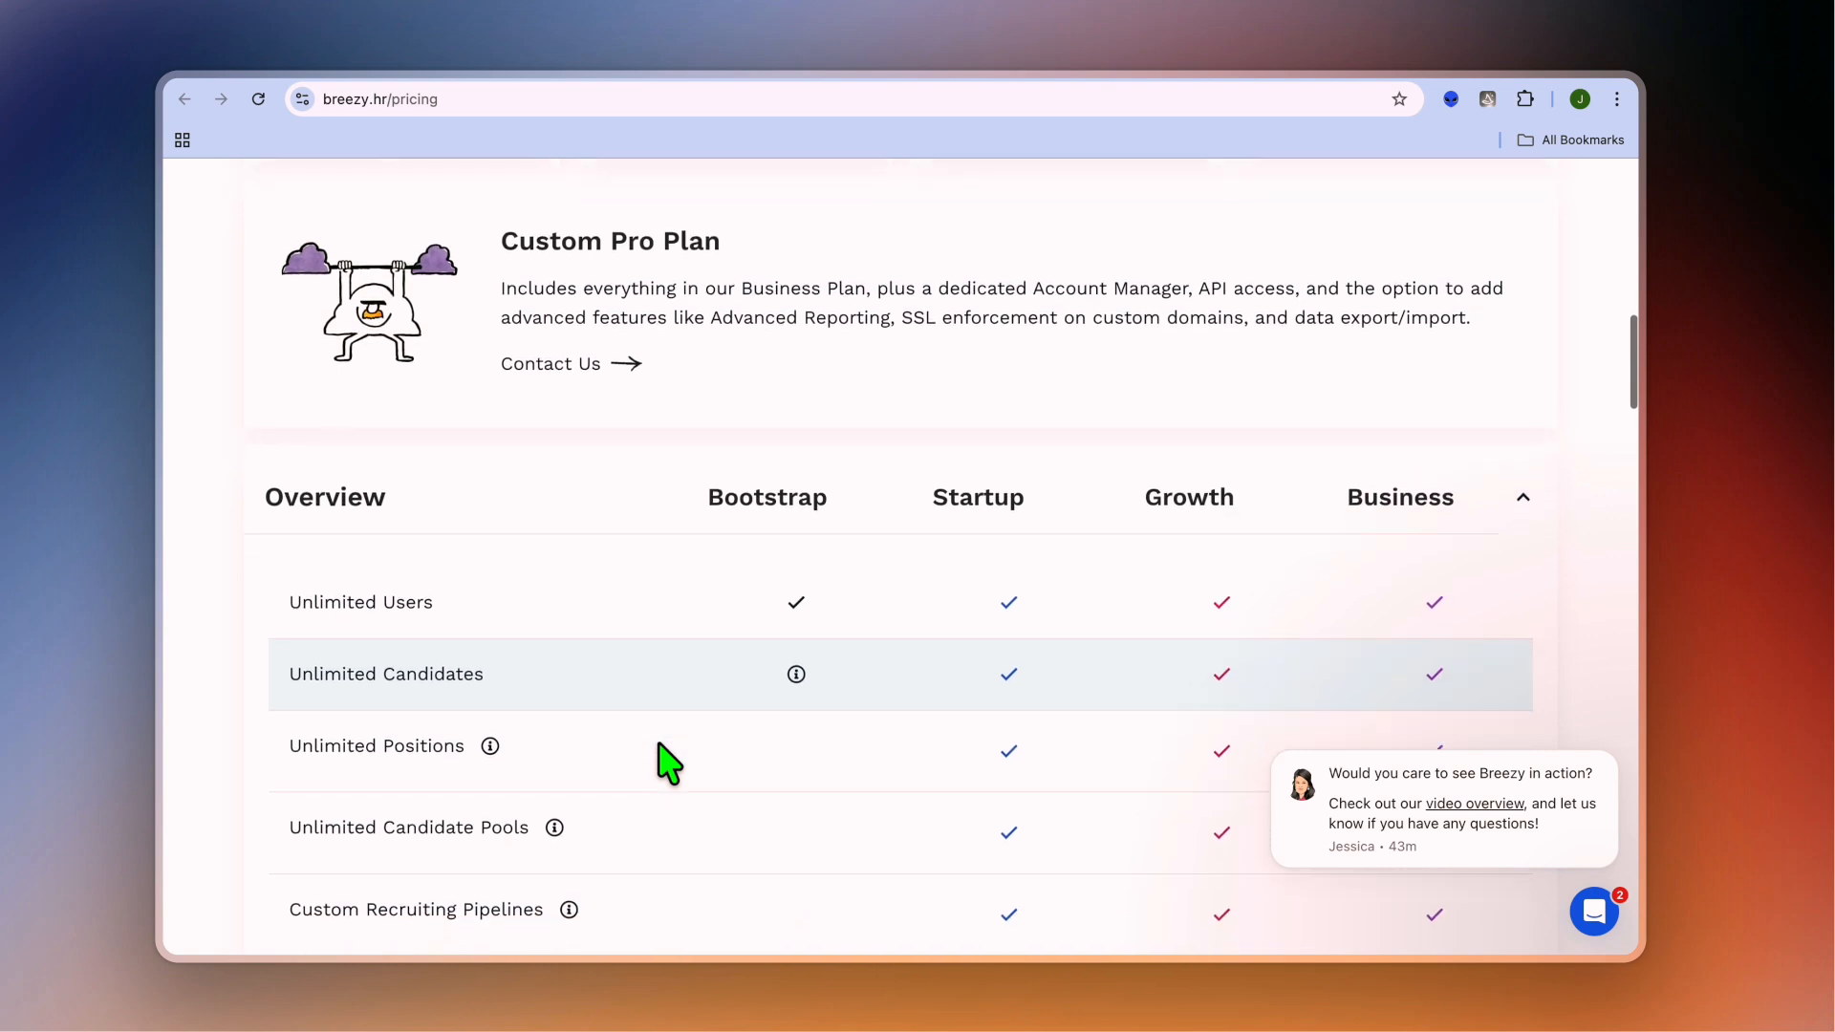
{"action": "scroll", "coordinate": [666, 762], "scroll_direction": "down", "scroll_amount": 3}
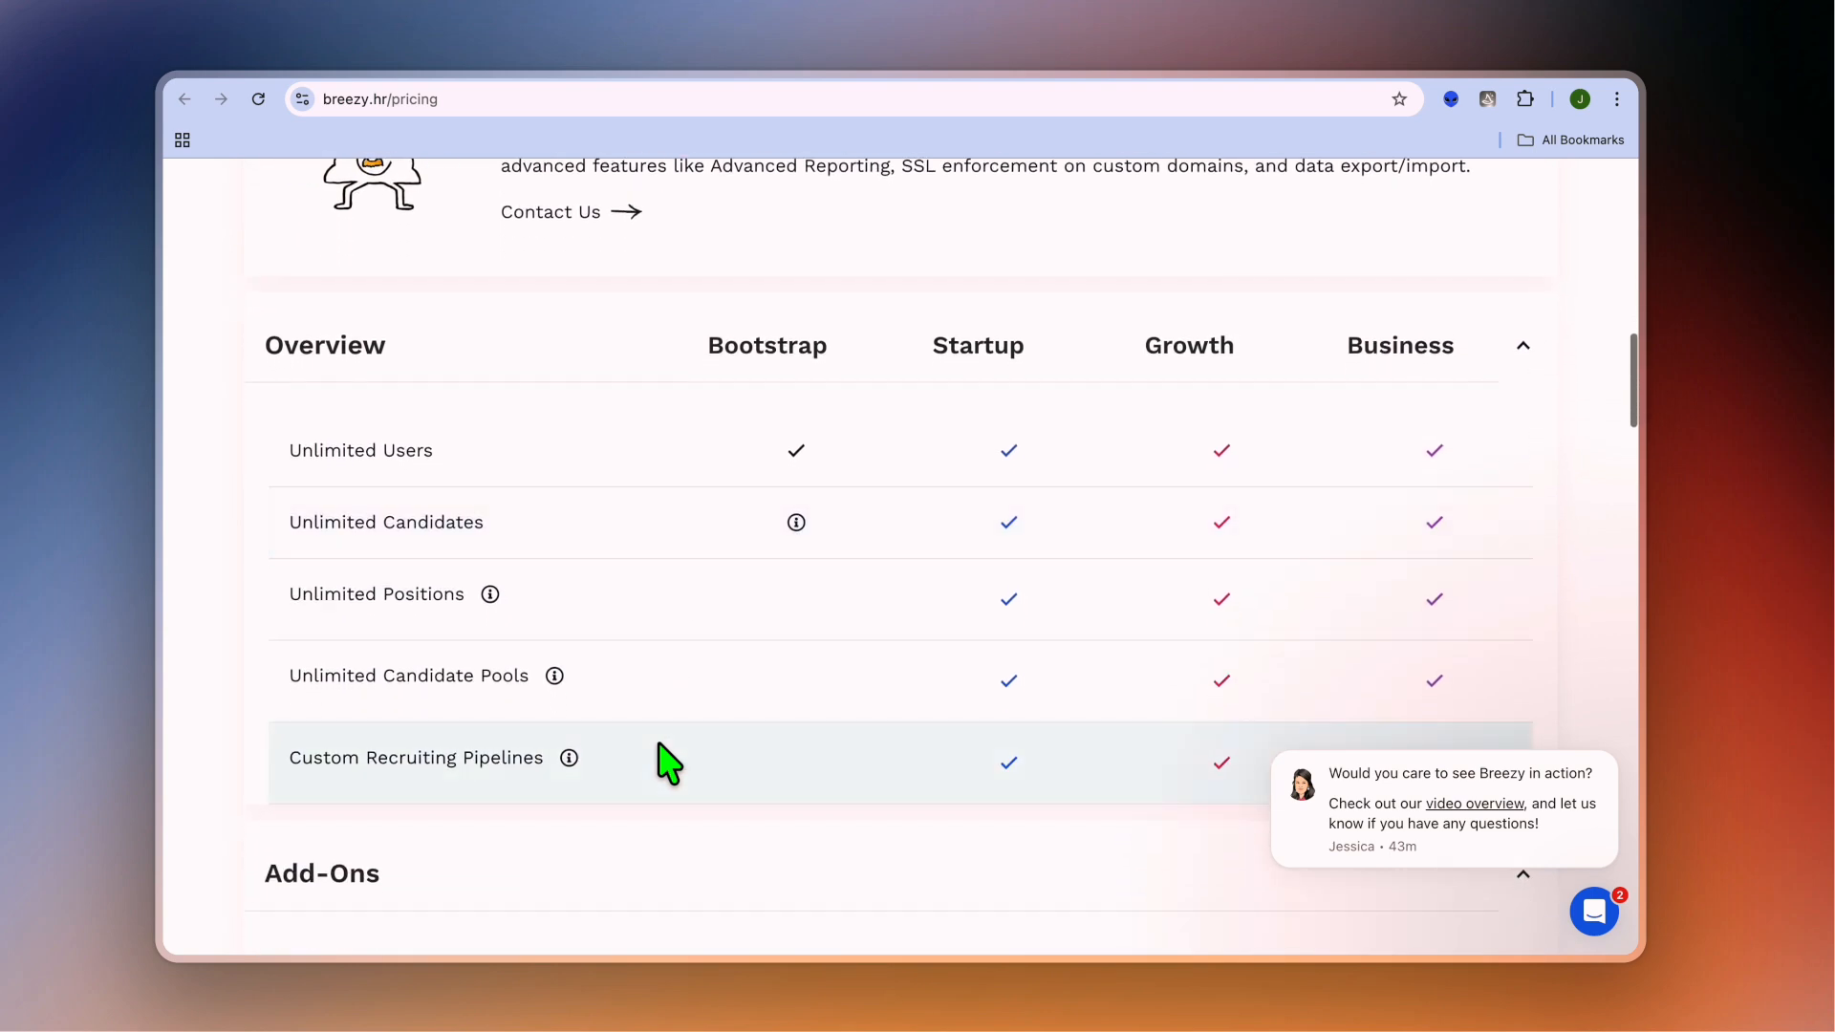